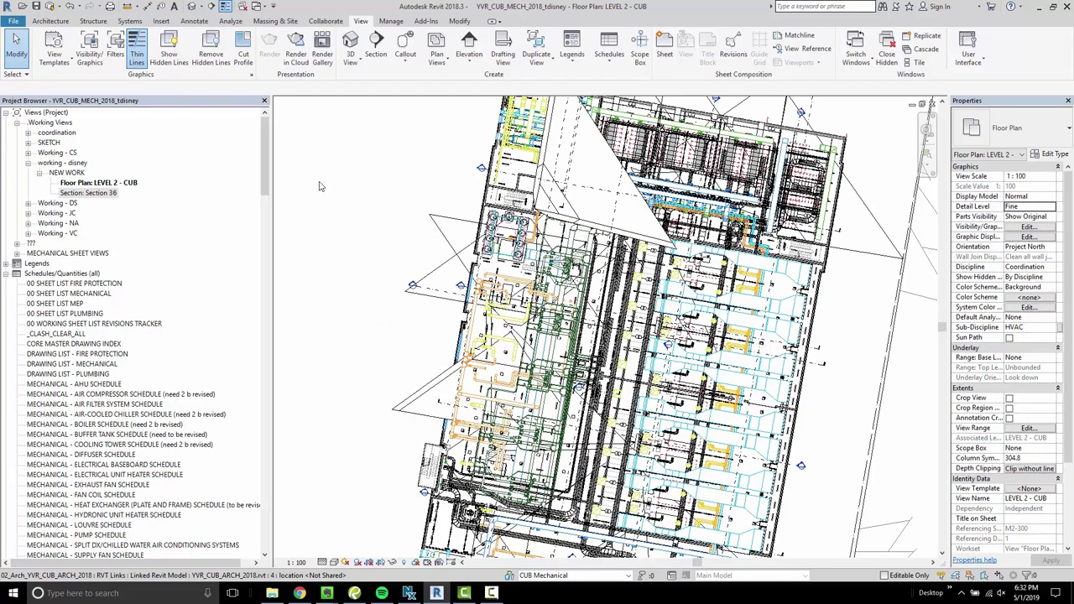
Step: Inspect the properties of the mechanical equipment unit among the orange piping on the Level 2 floor plan
scroll(439, 294, "up", 3)
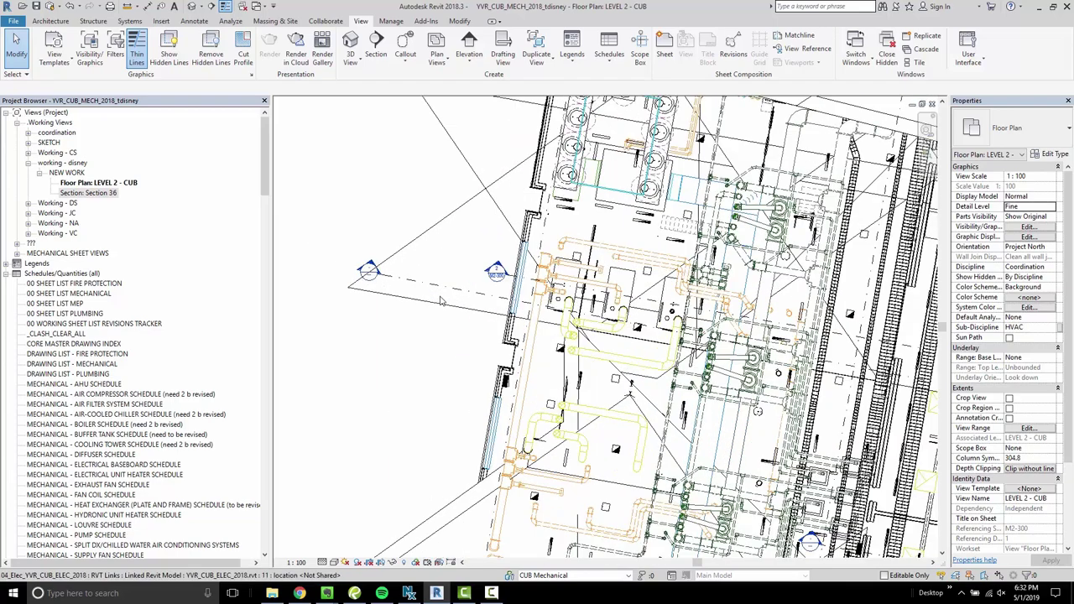
middle_click_drag(418, 366, 305, 348)
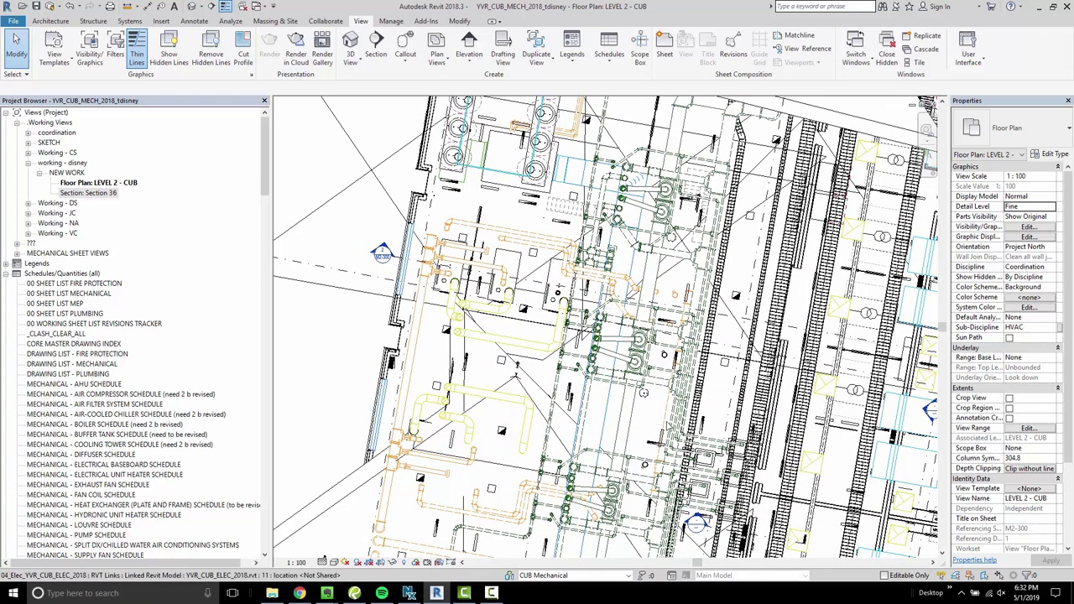
left_click(516, 261)
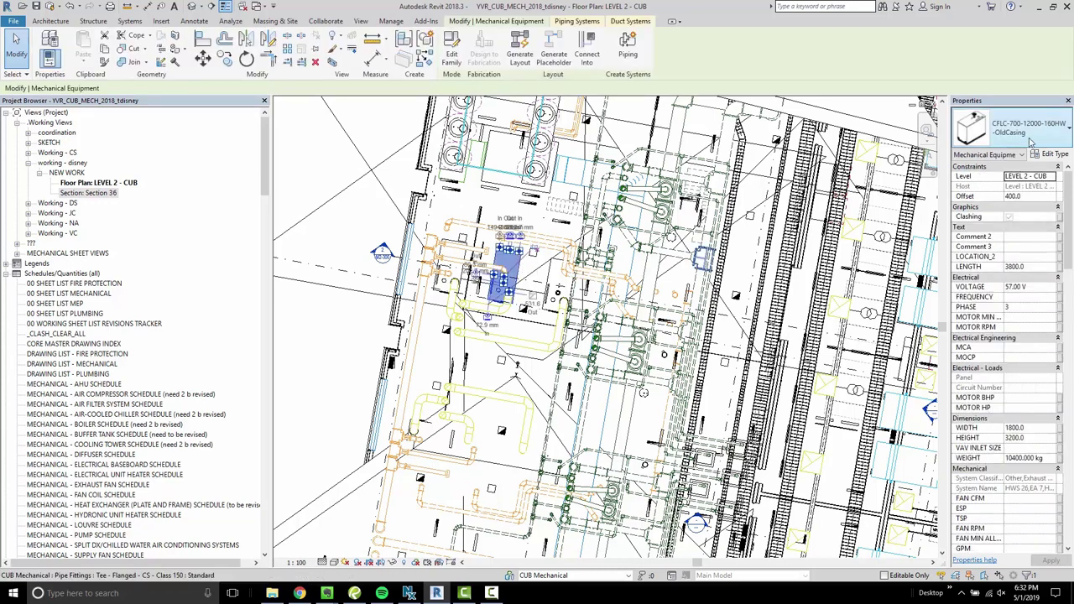
key("Escape")
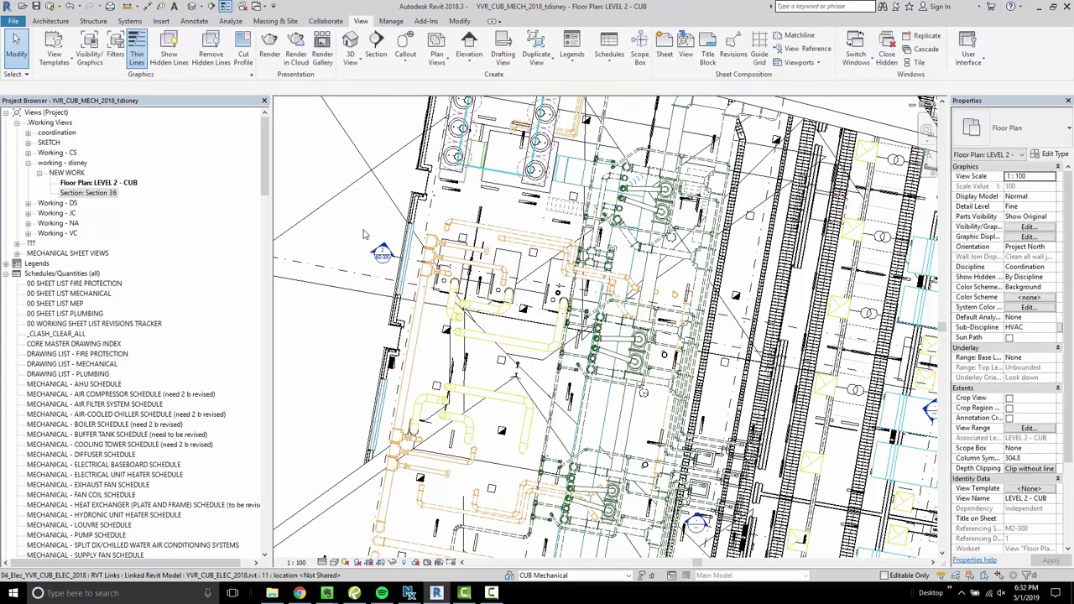
scroll(444, 304, "down", 2)
scroll(446, 304, "down", 1)
middle_click_drag(420, 297, 508, 305)
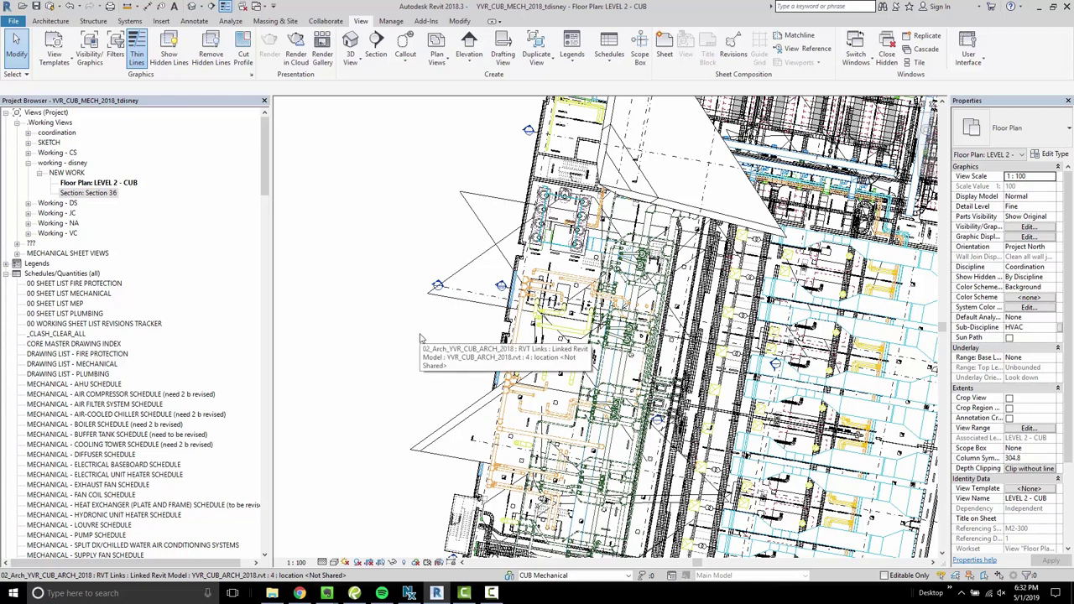
Step: Switch to Chrome to view the isometric versus perspective comparison image, and return to Revit
left_click(356, 64)
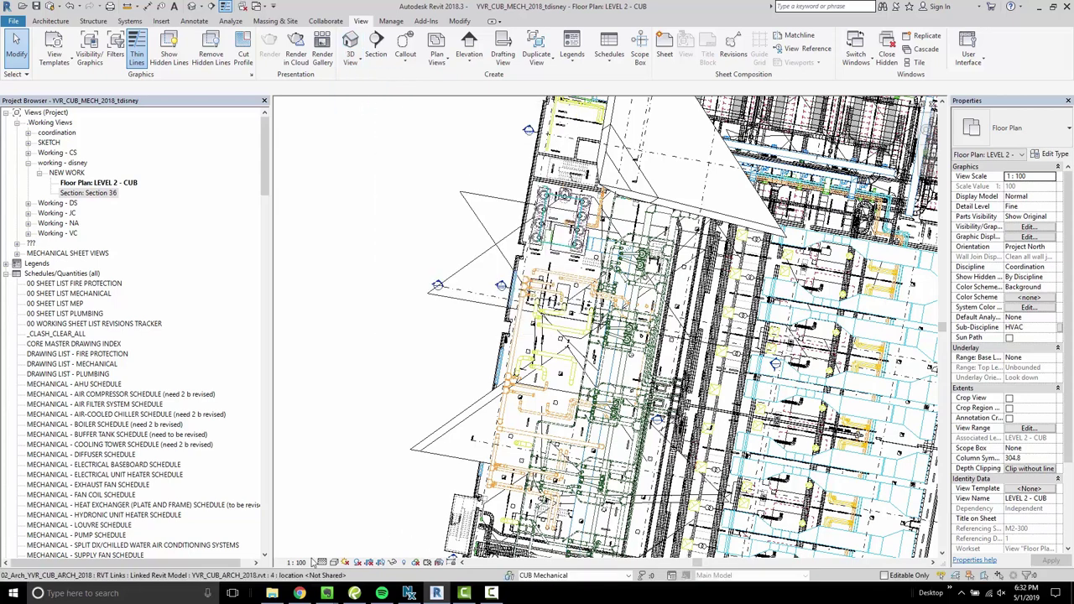
left_click(299, 594)
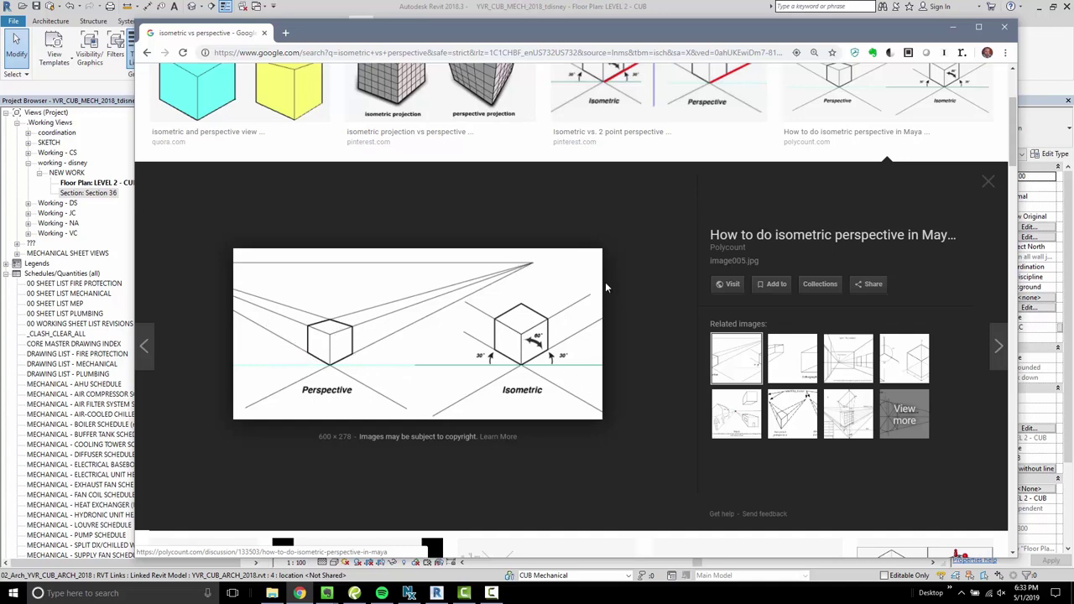
left_click(954, 27)
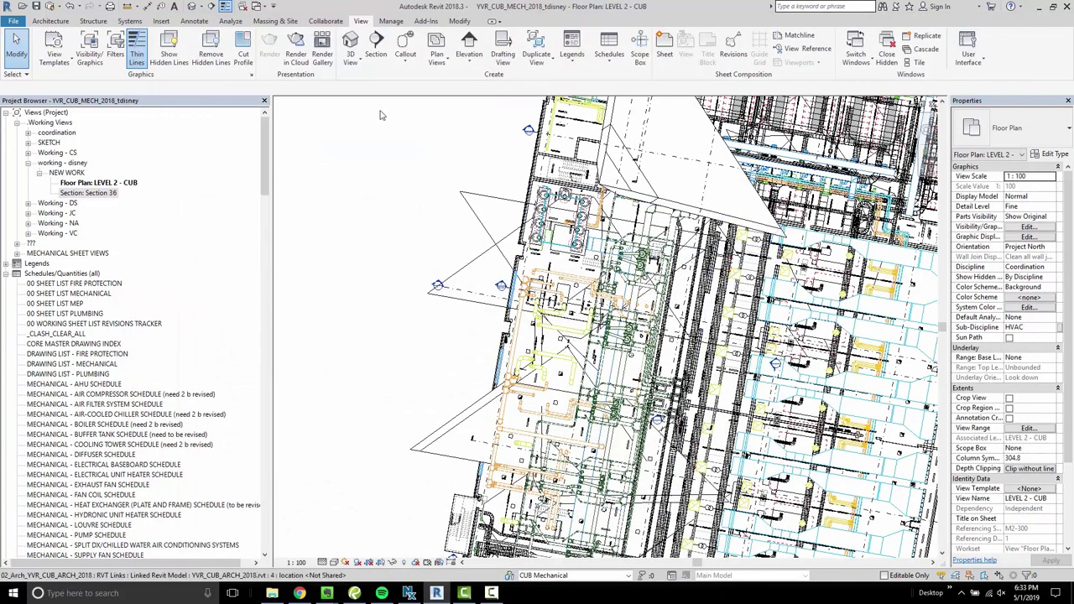
Step: Open the default 3D view of the model
left_click(353, 58)
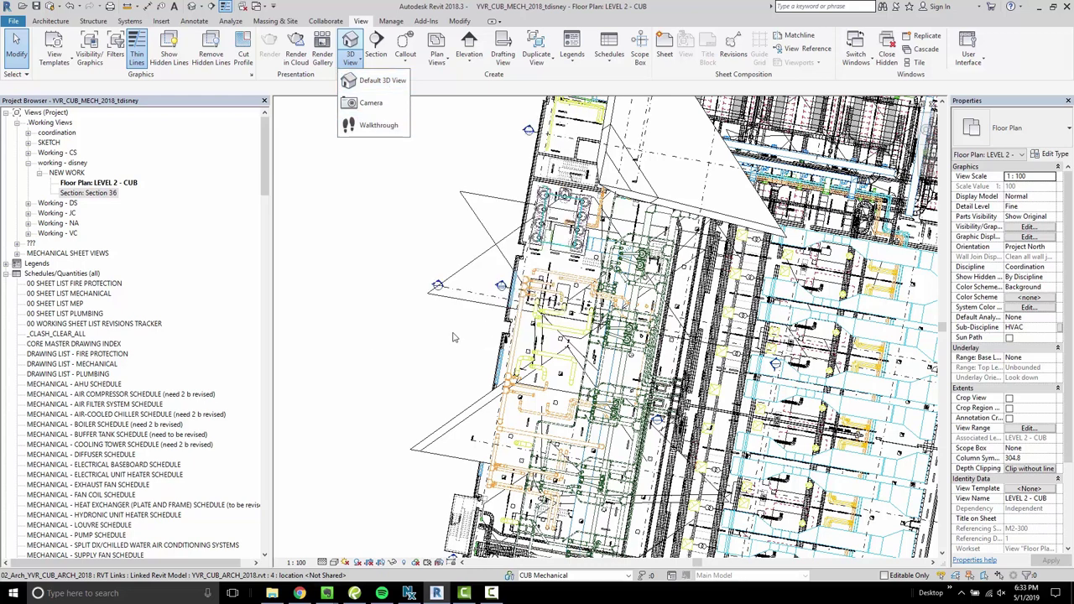
left_click(383, 81)
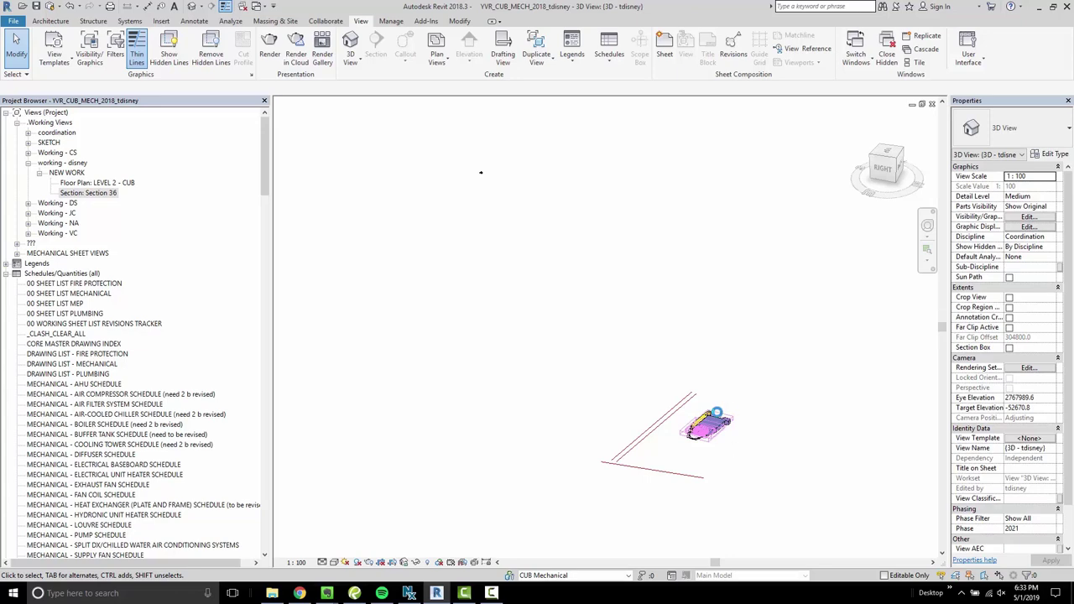
scroll(704, 398, "up", 4)
scroll(703, 398, "up", 4)
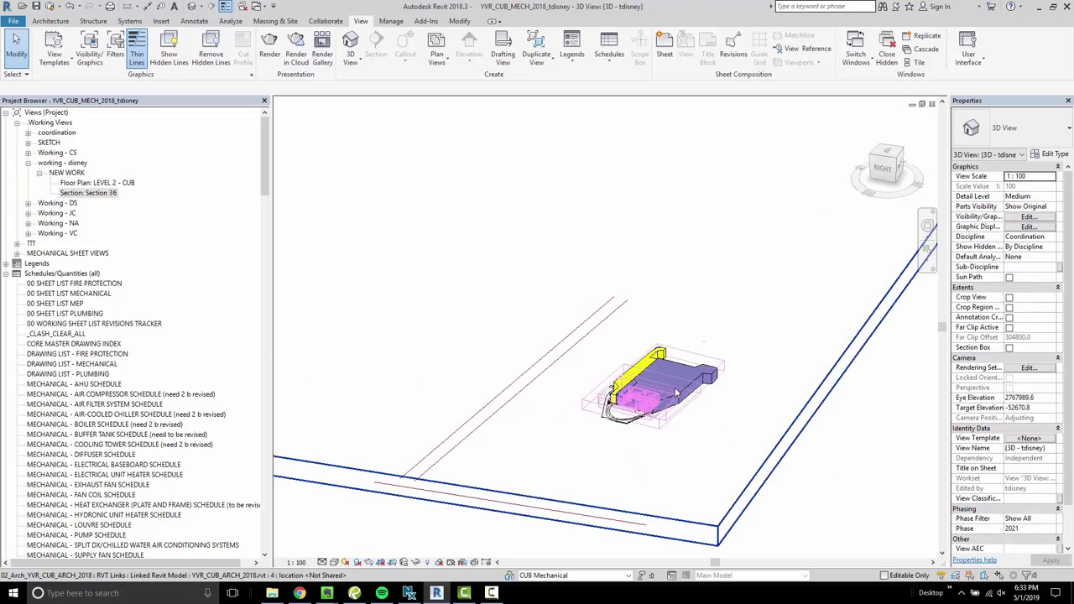
scroll(683, 405, "up", 5)
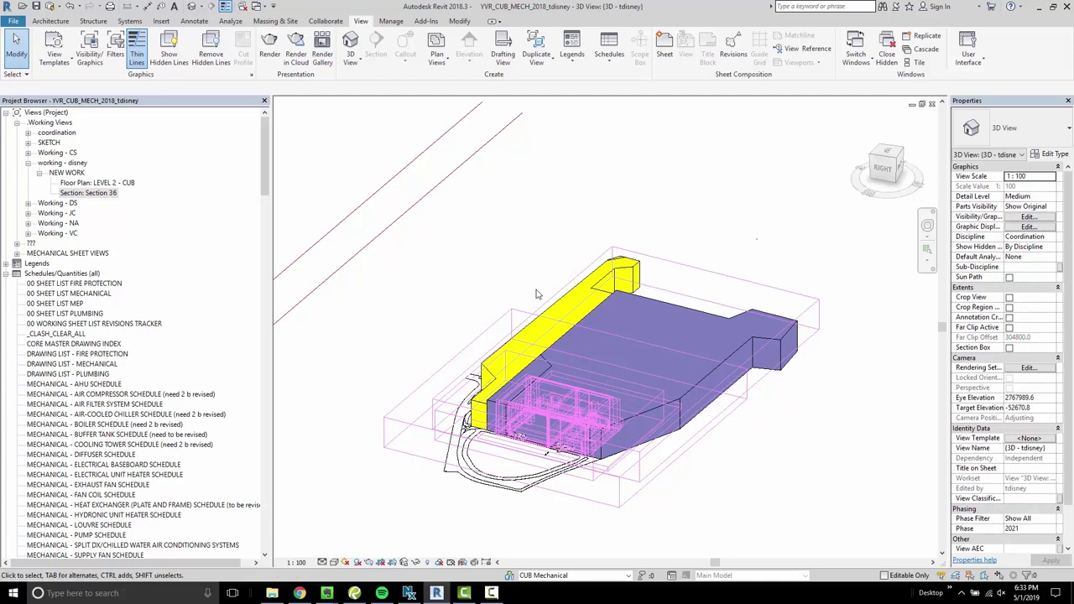
Step: Select the Coordination discipline for the 3D view and set its visual style to Shaded
left_click(1049, 237)
left_click(1036, 292)
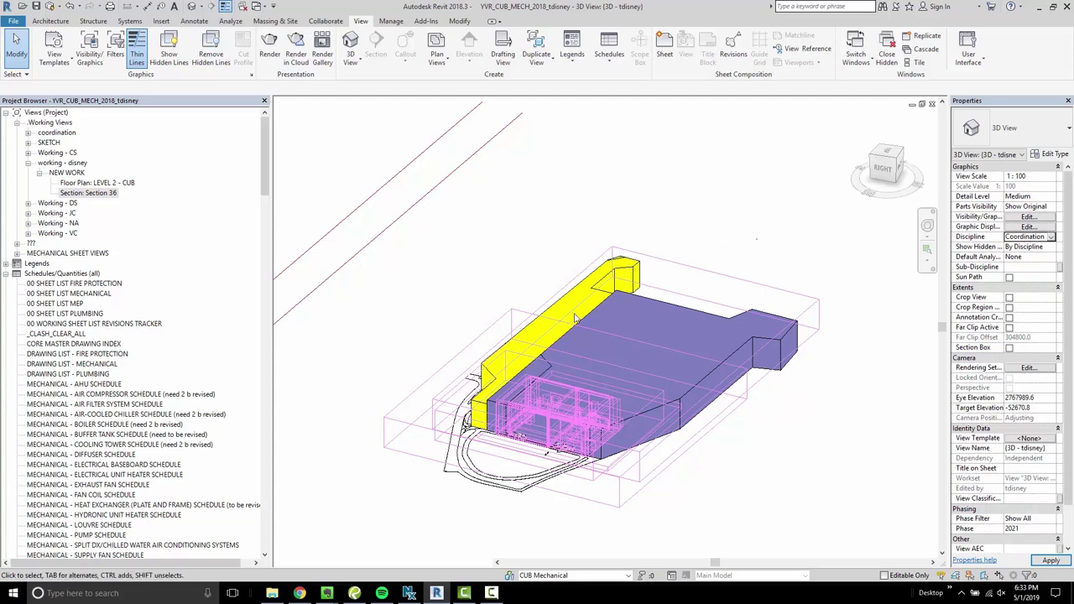
left_click(335, 562)
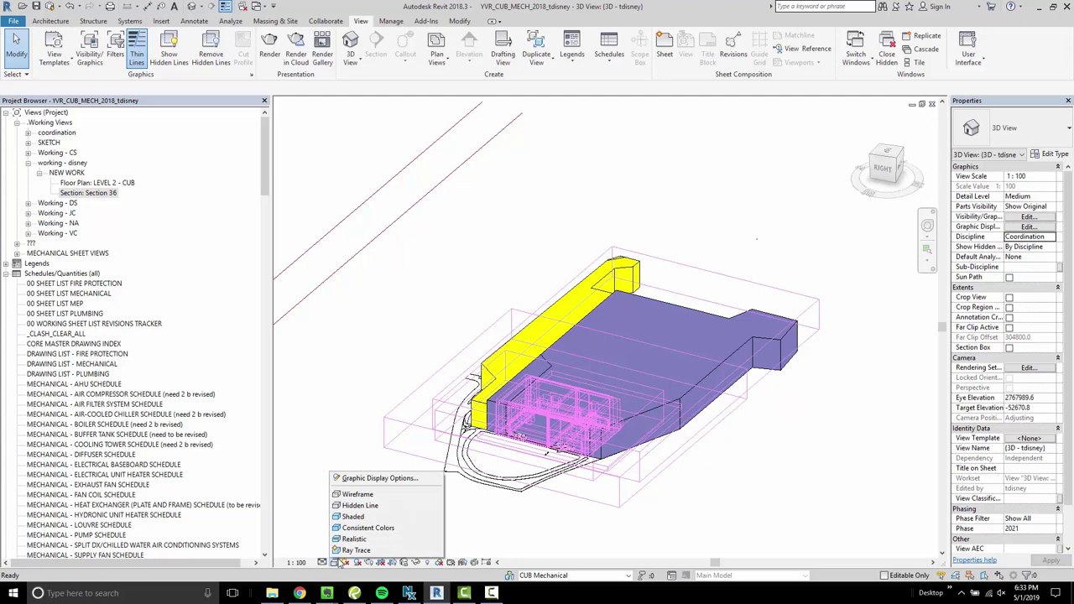
left_click(359, 516)
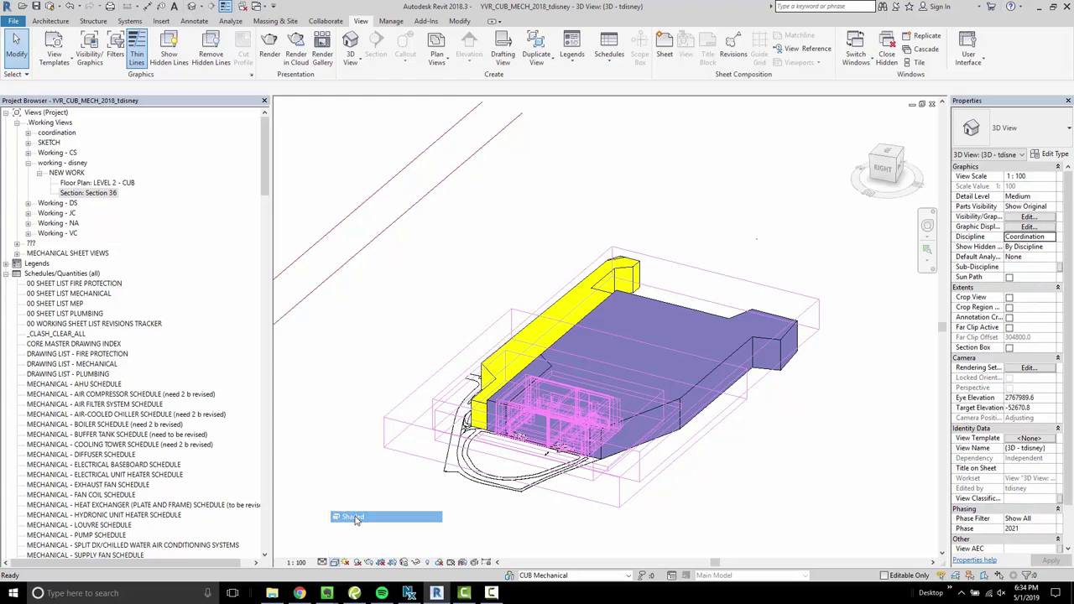
left_click(323, 562)
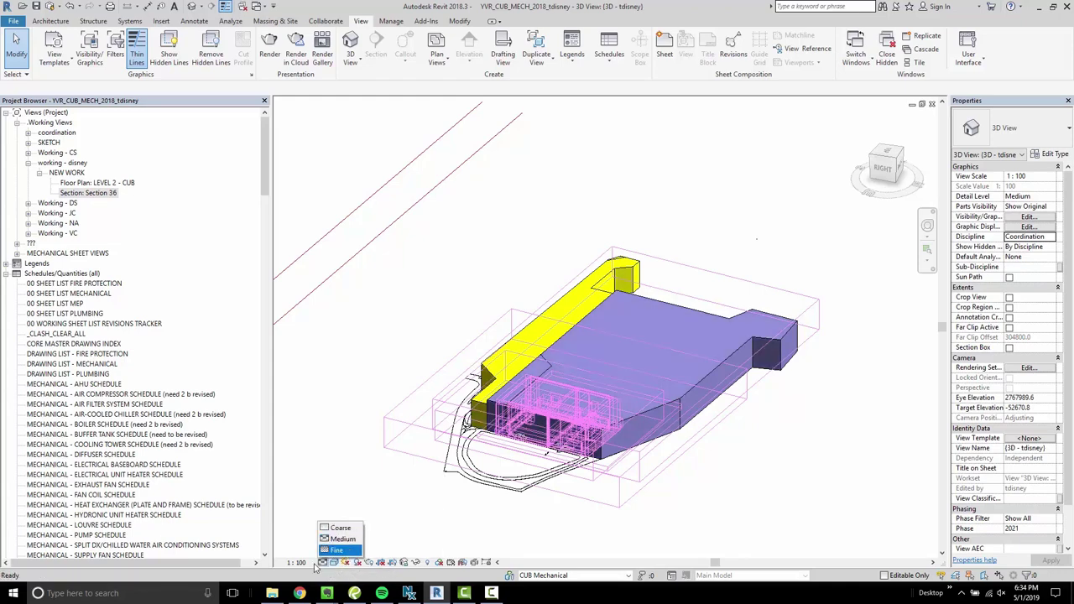
left_click(320, 564)
left_click(318, 565)
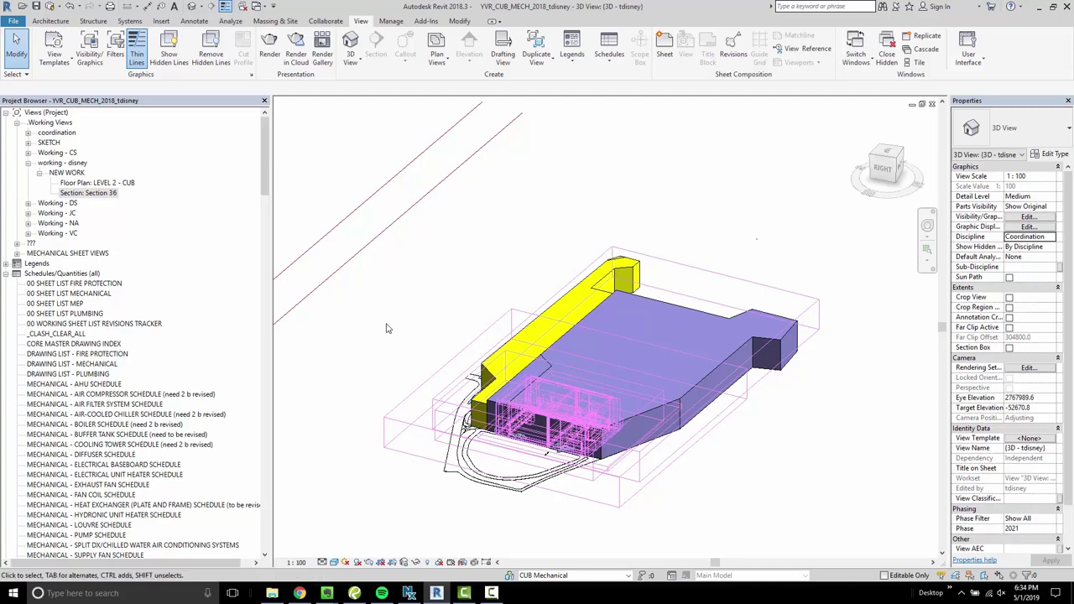
Step: Turn off all annotation categories except Section Boxes in the 3D view's visibility/graphic overrides
key("v")
key("v")
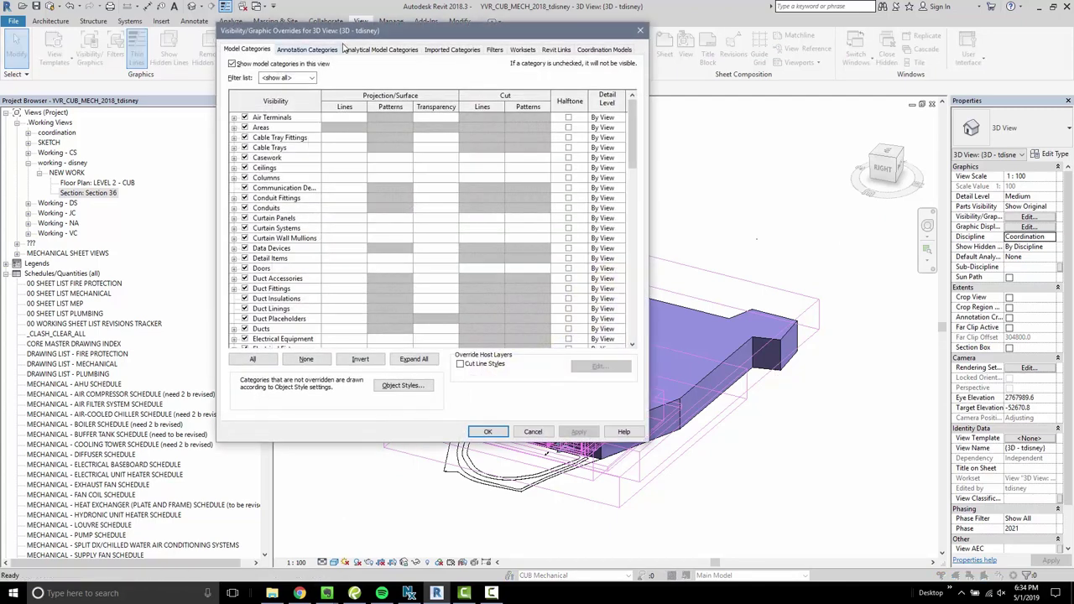
left_click(350, 62)
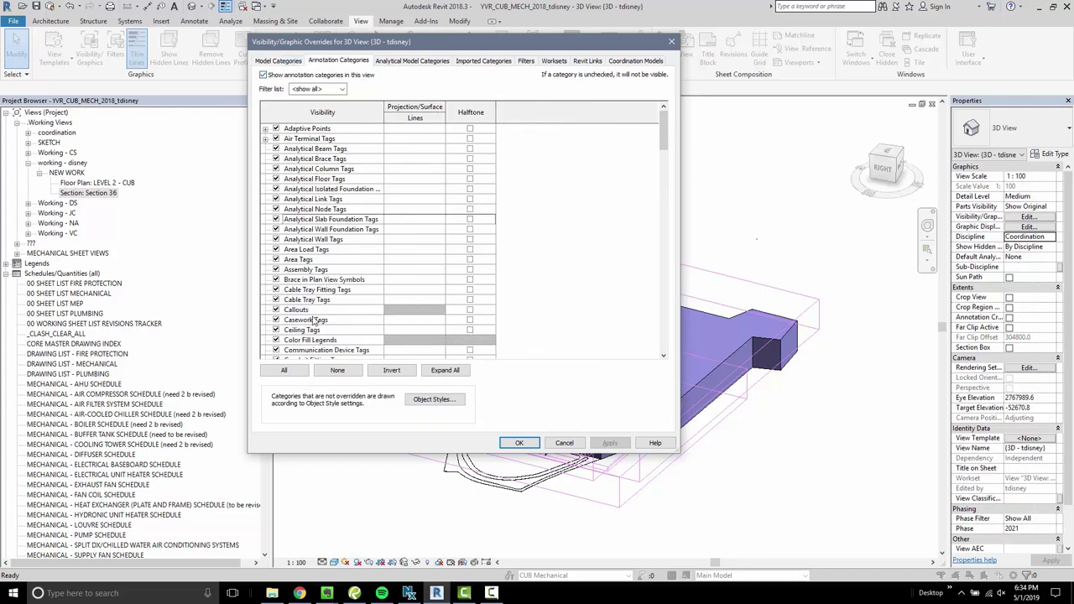
left_click(284, 370)
left_click(276, 289)
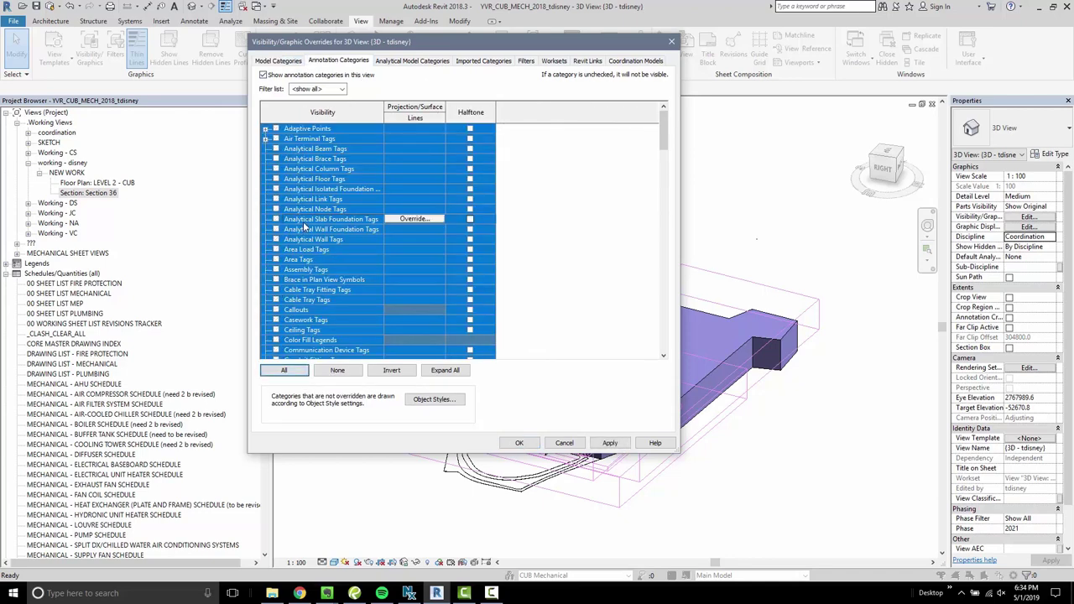
left_click(304, 222)
key("s")
key("e")
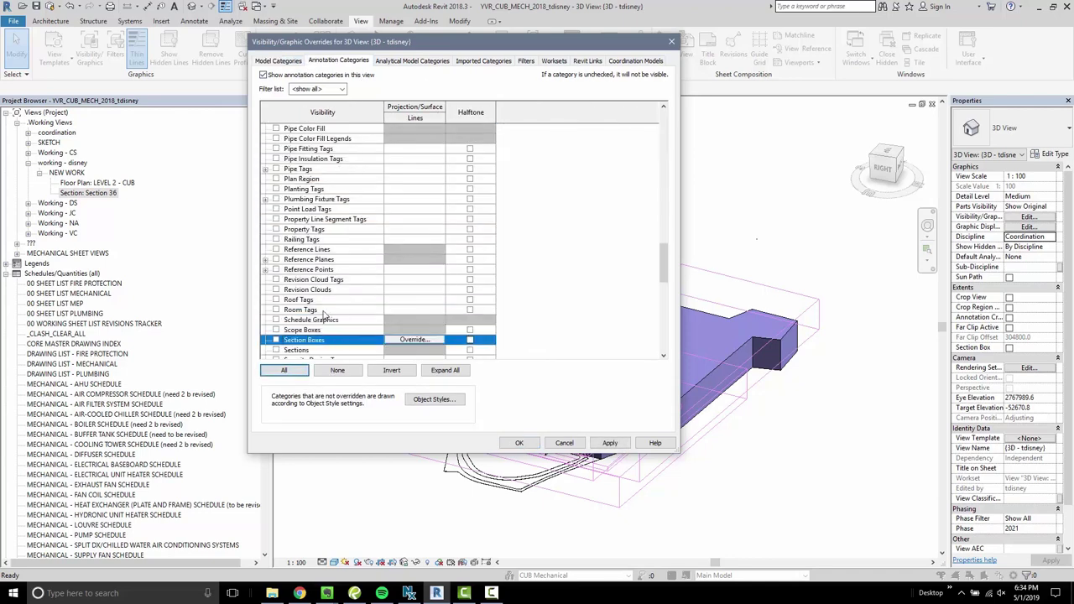
left_click(276, 340)
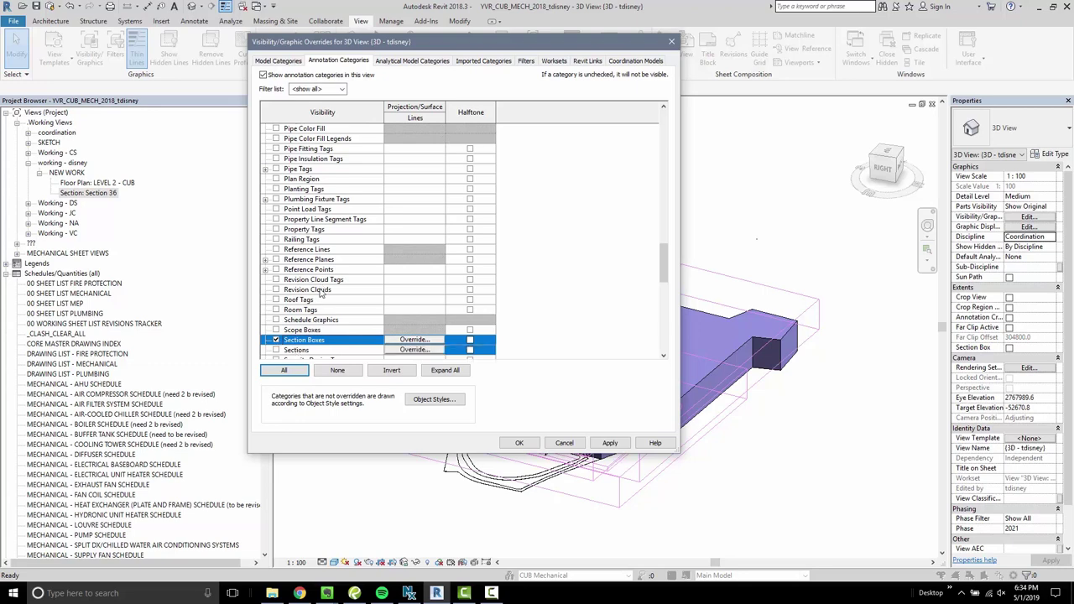
scroll(319, 292, "up", 2)
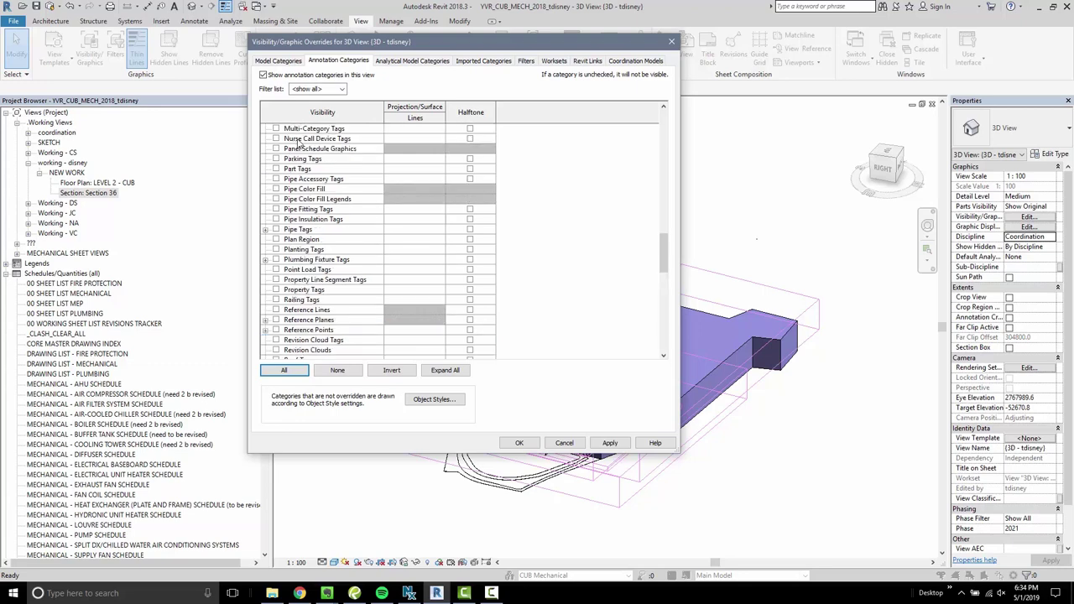
Step: Check the linked Revit models, hide the Site model category, and apply the visibility overrides to the 3D view
left_click(590, 61)
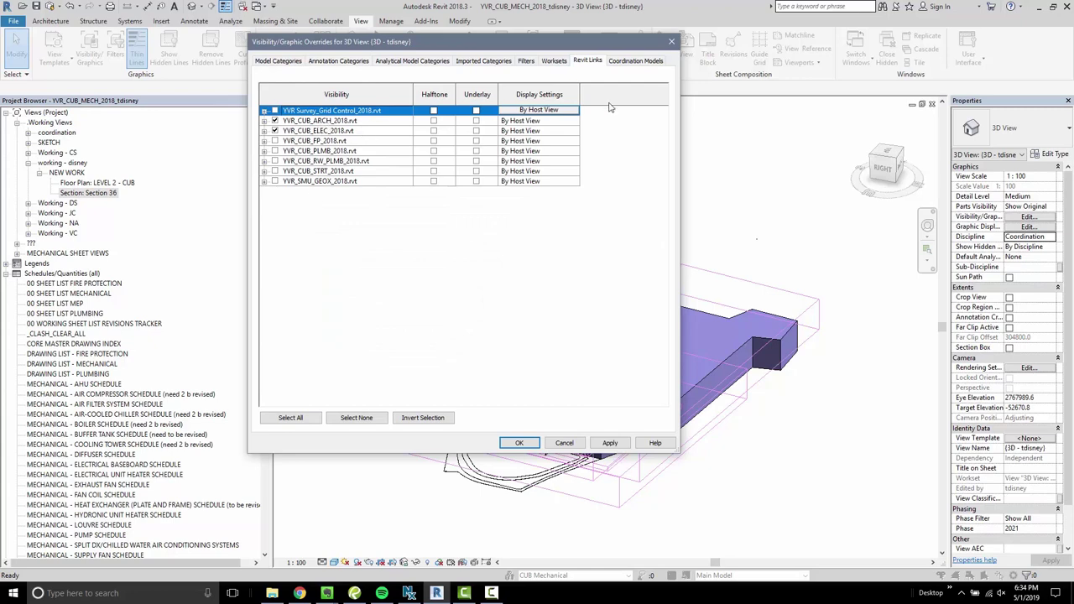
left_click(277, 61)
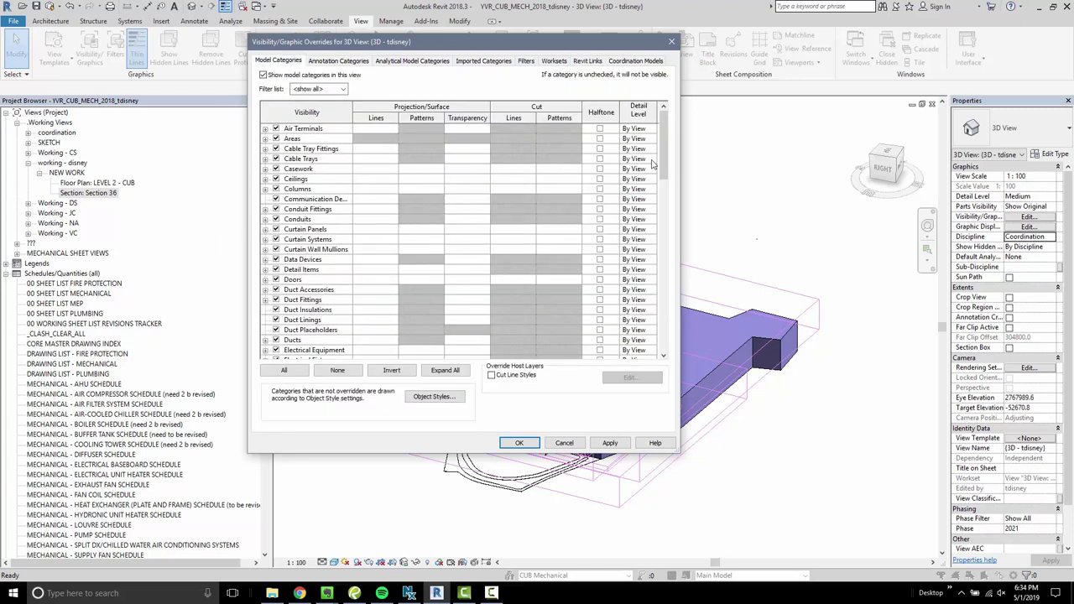
left_click_drag(600, 42, 378, 24)
left_click_drag(443, 147, 445, 296)
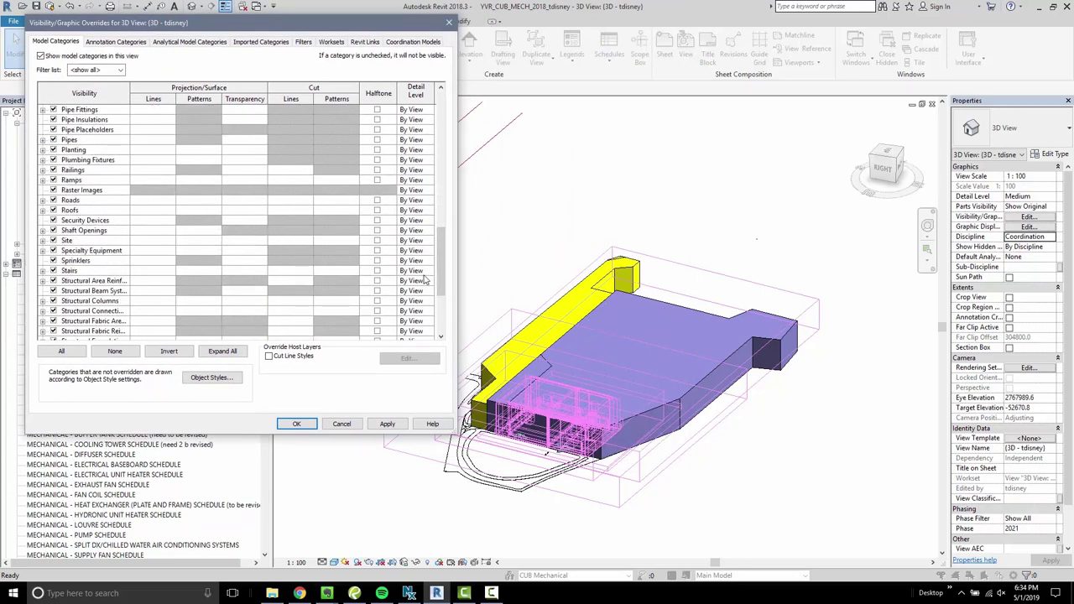
scroll(310, 246, "down", 4)
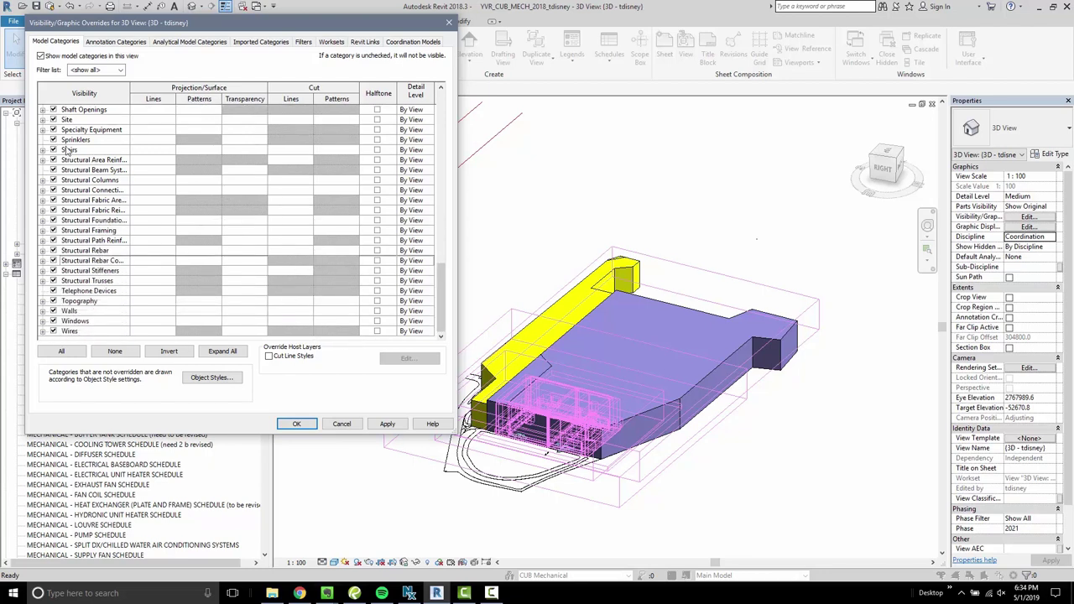
left_click(68, 120)
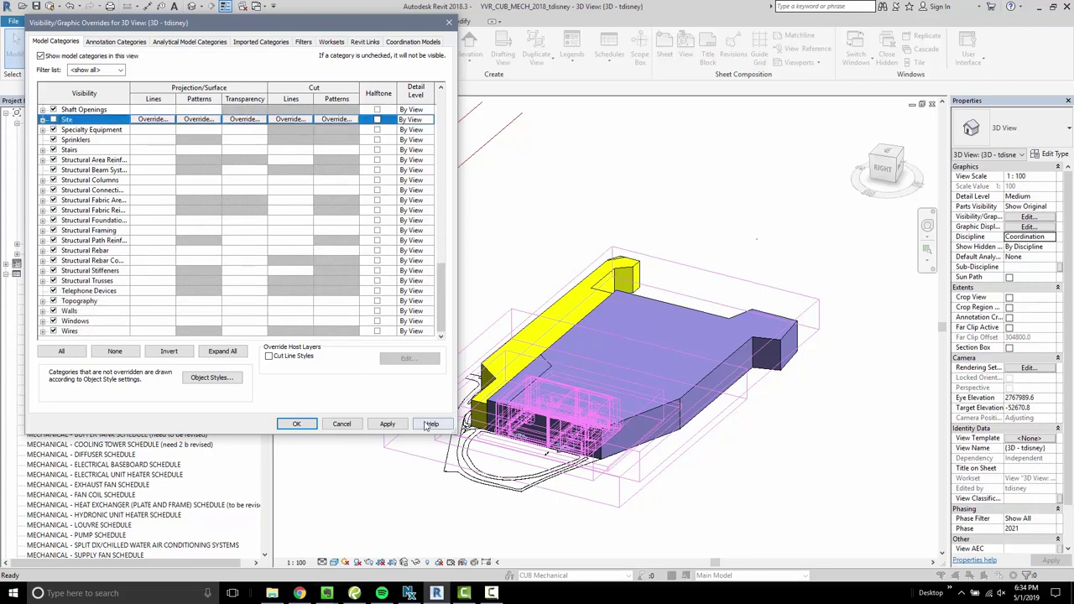
left_click(389, 424)
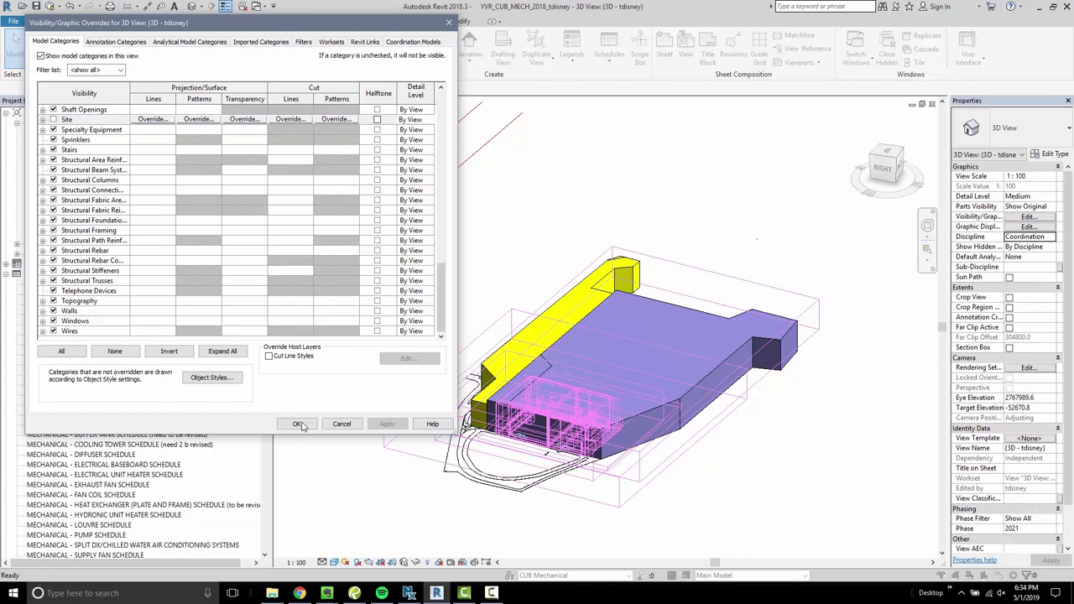
scroll(63, 126, "up", 1)
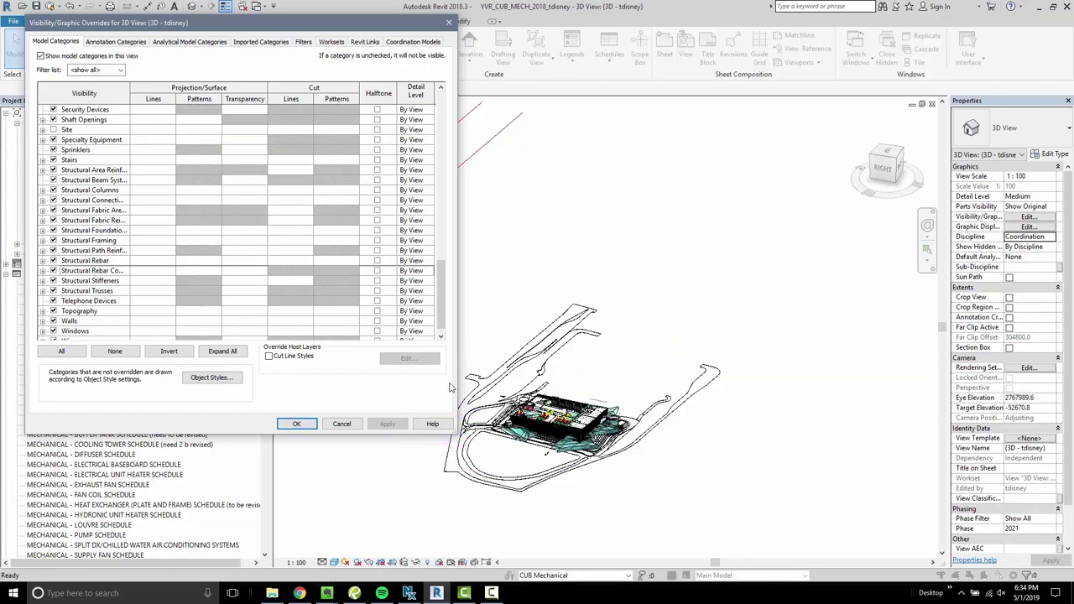
left_click(296, 425)
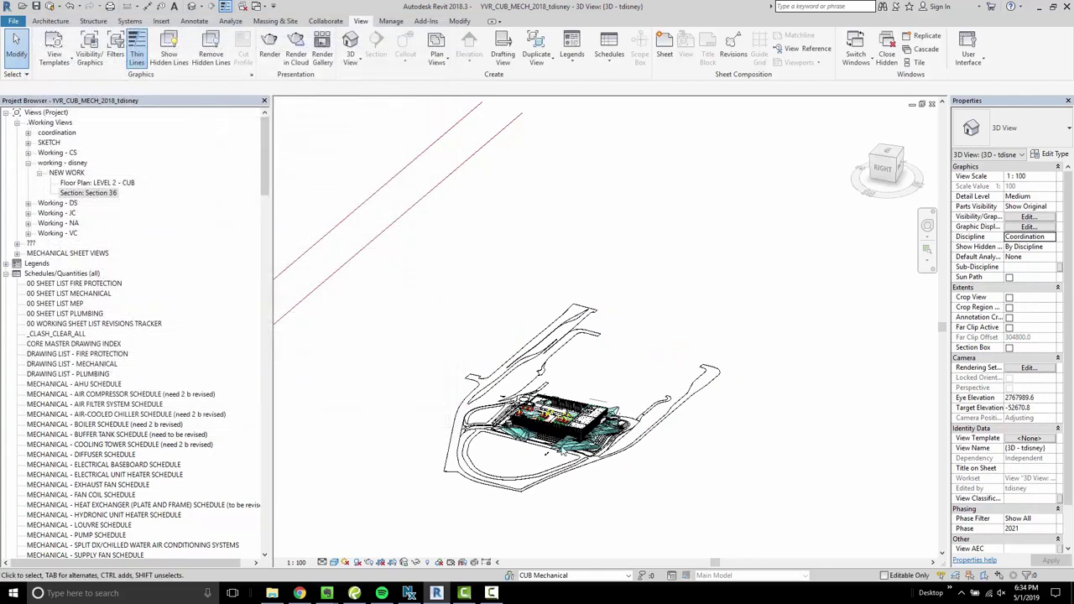
Step: Inspect the properties of a surveillance camera's field-of-view cone near the building corner in the linked electrical model
scroll(588, 440, "up", 4)
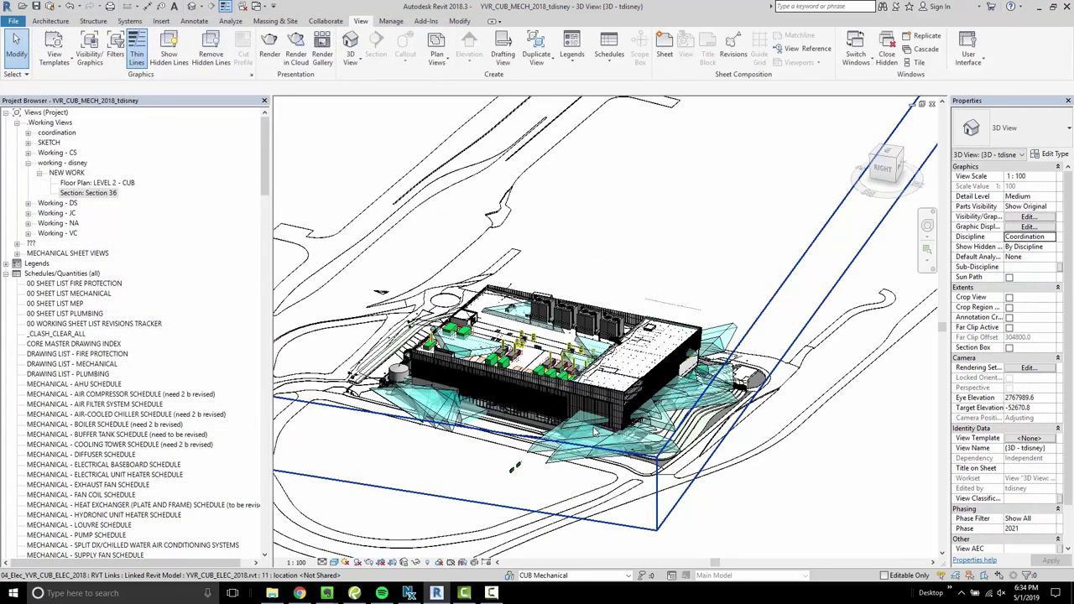
scroll(594, 433, "up", 3)
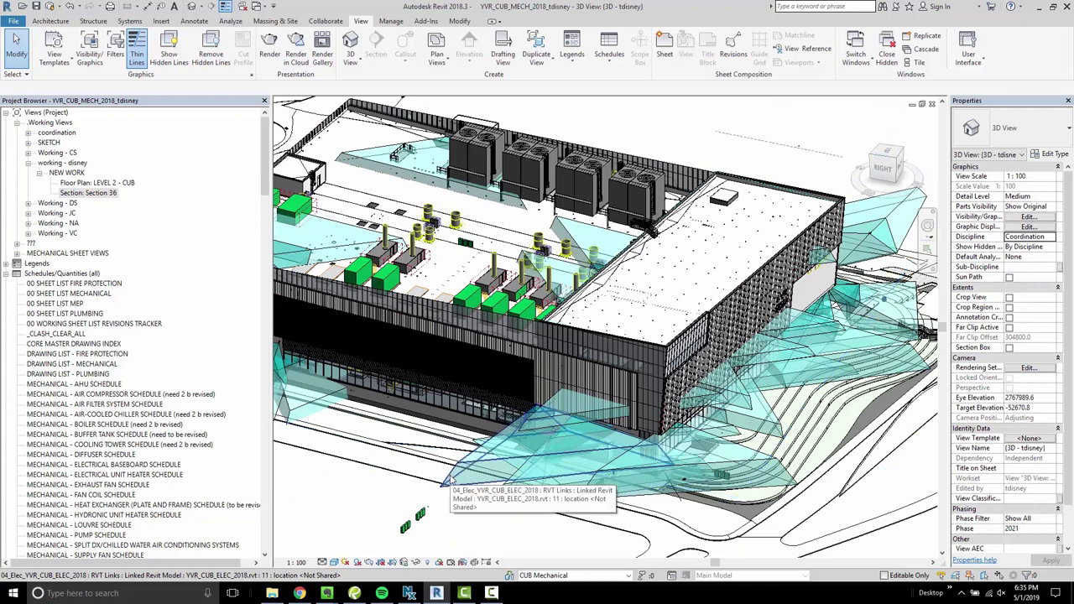
left_click(451, 480)
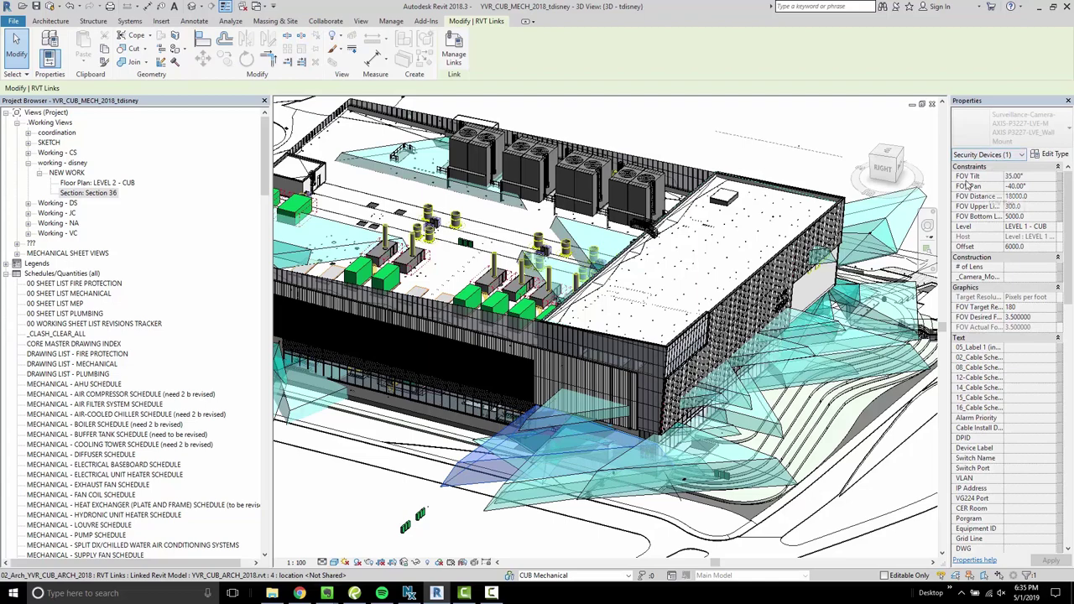
key("Escape")
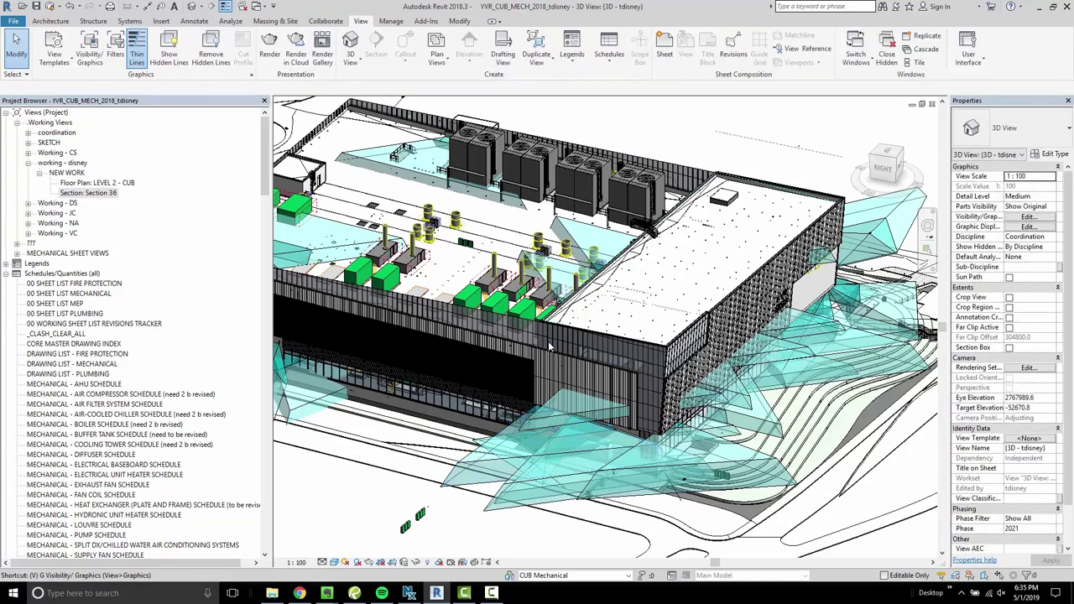
Step: Hide the Security Devices model category in the 3D view's visibility/graphic overrides and apply the change
key("v")
key("v")
key("s")
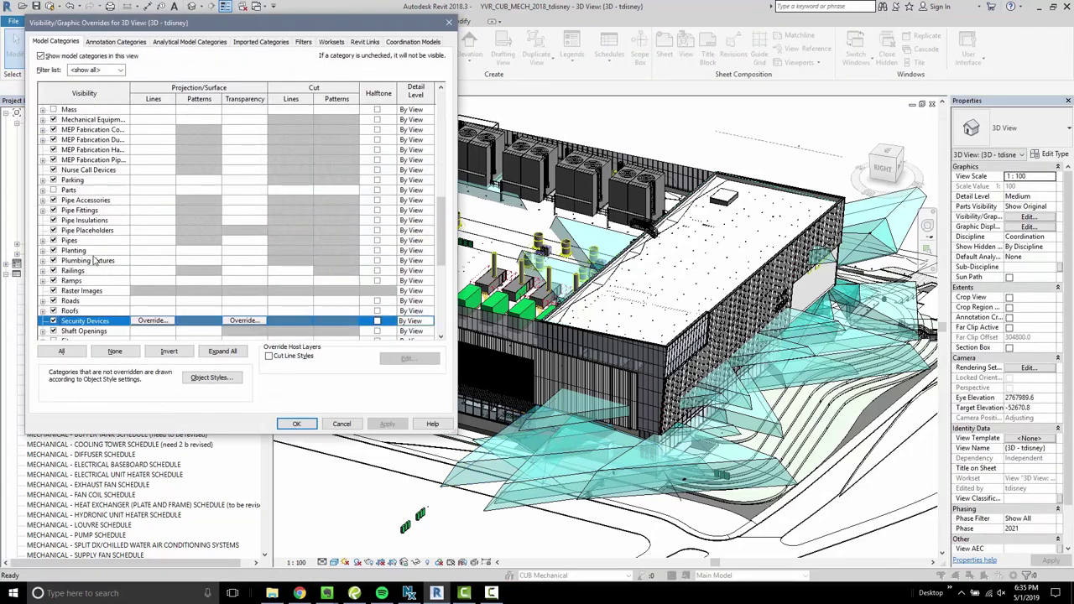
key("space")
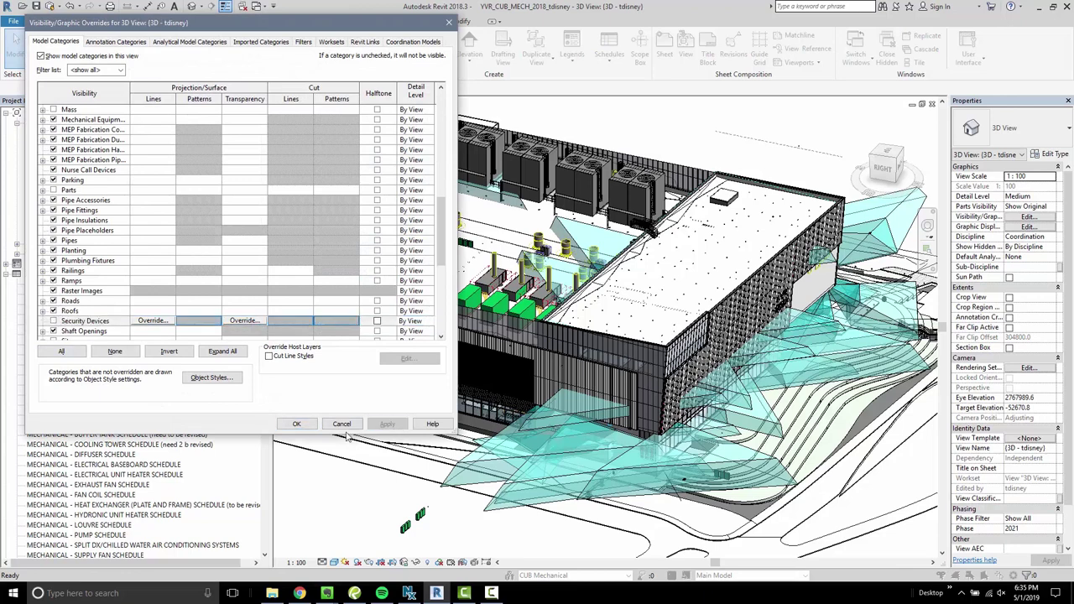
left_click(298, 424)
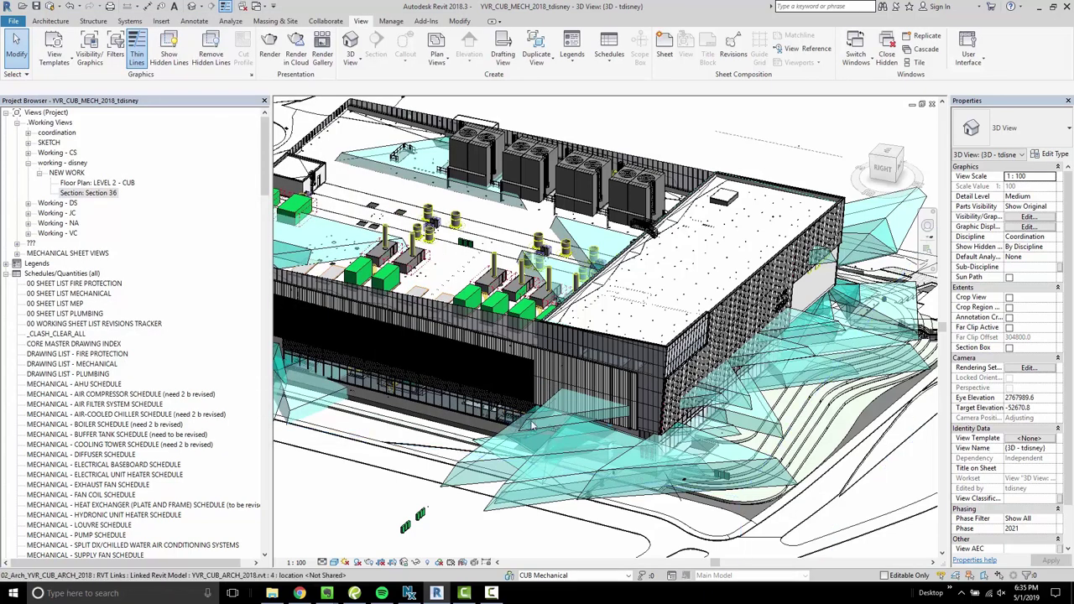
Step: Check the category of a camera's field-of-view cone and hide the Generic Models category in the 3D view's visibility overrides
left_click(547, 425)
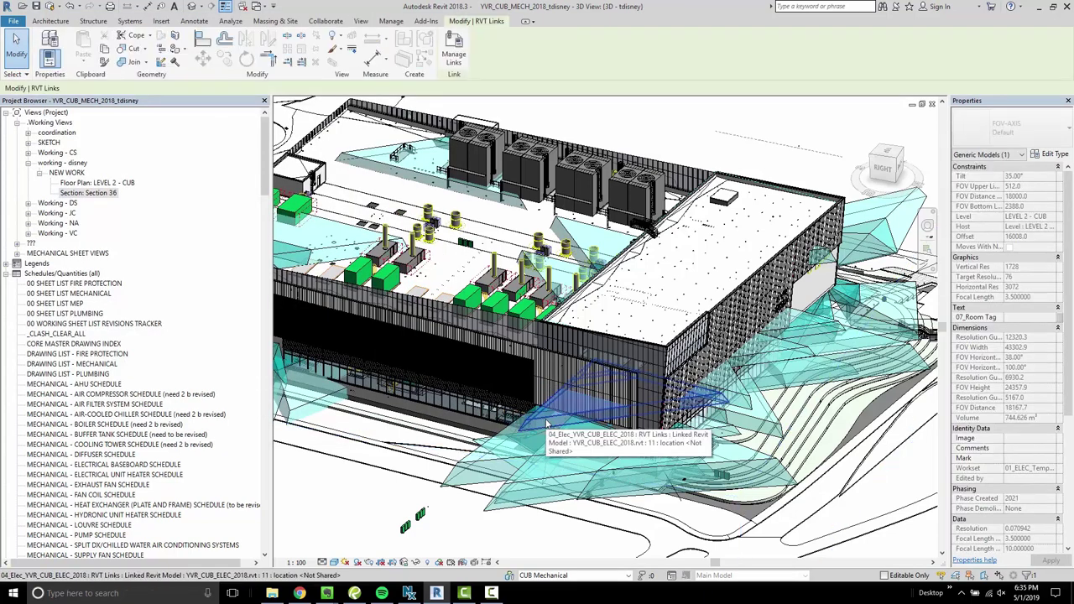
key("Escape")
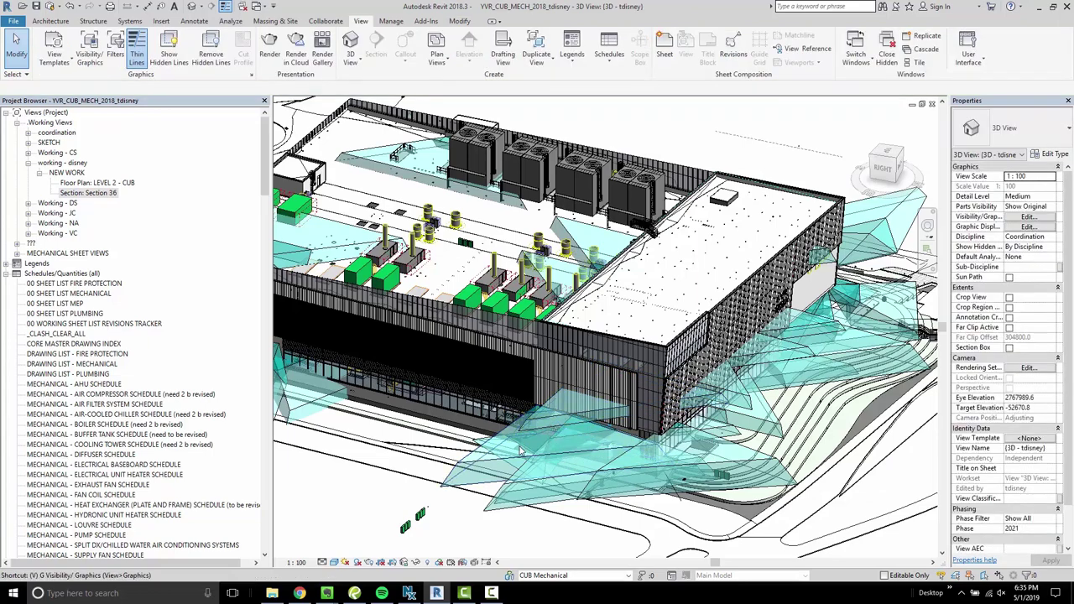
key("v")
key("v")
left_click(106, 243)
key("g")
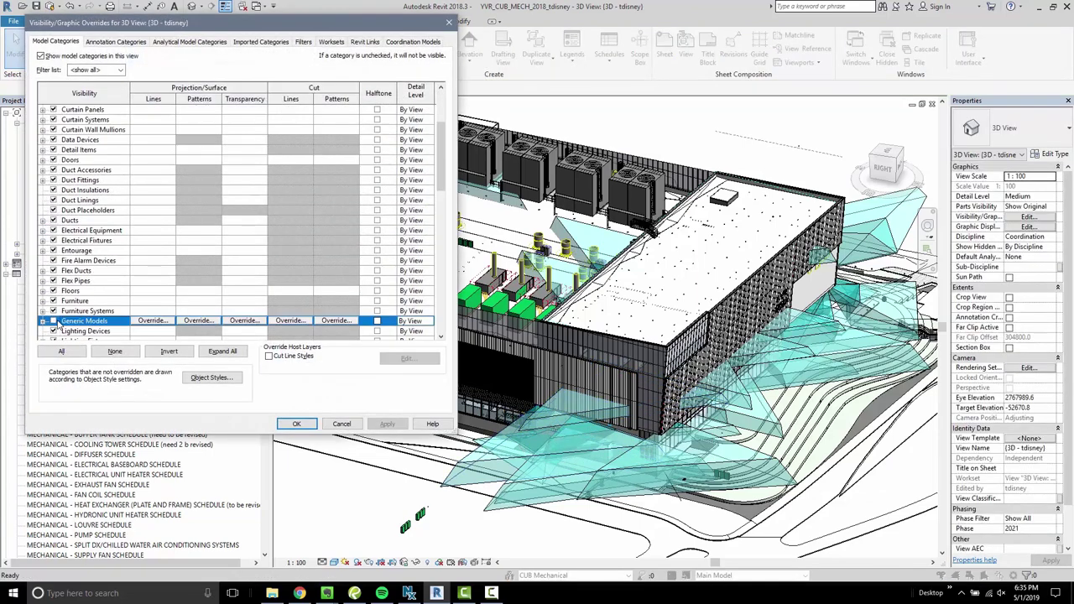
left_click(302, 427)
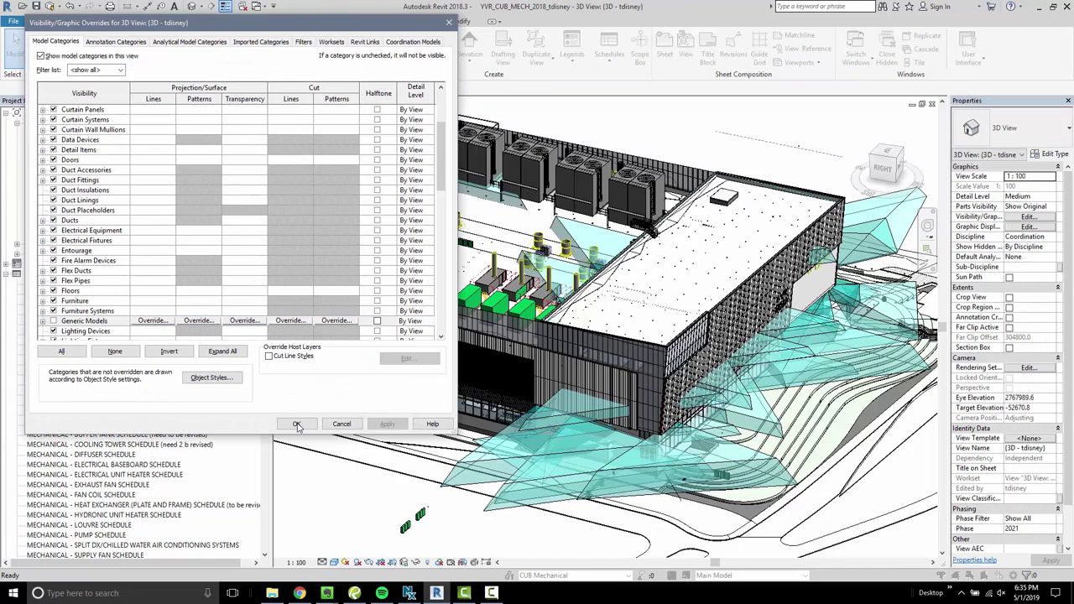
left_click(297, 425)
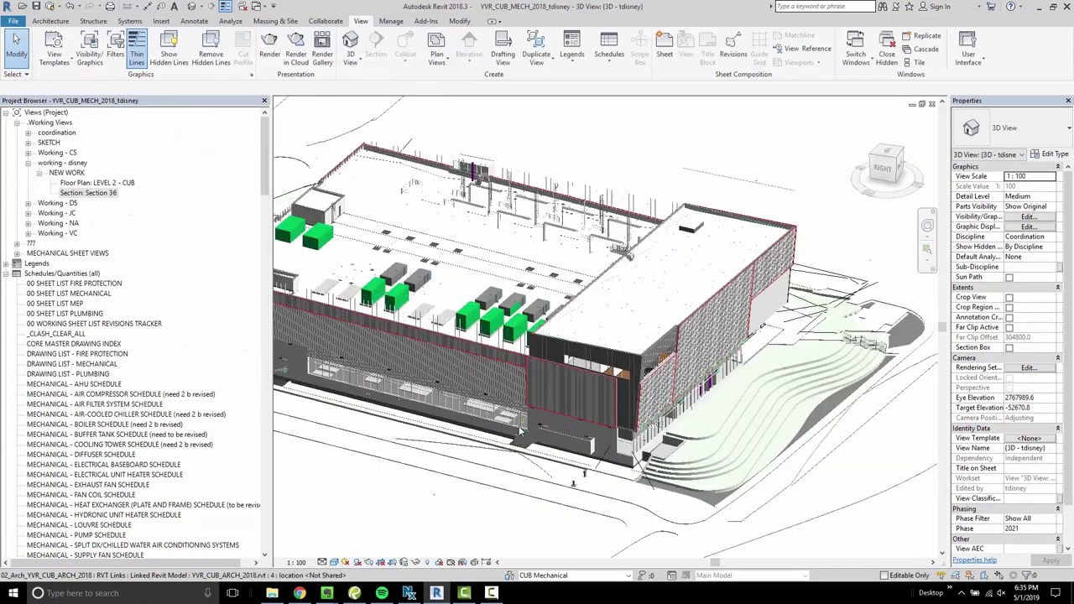
Step: Enable the section box for the 3D view and check its extents around the building site
scroll(521, 431, "down", 5)
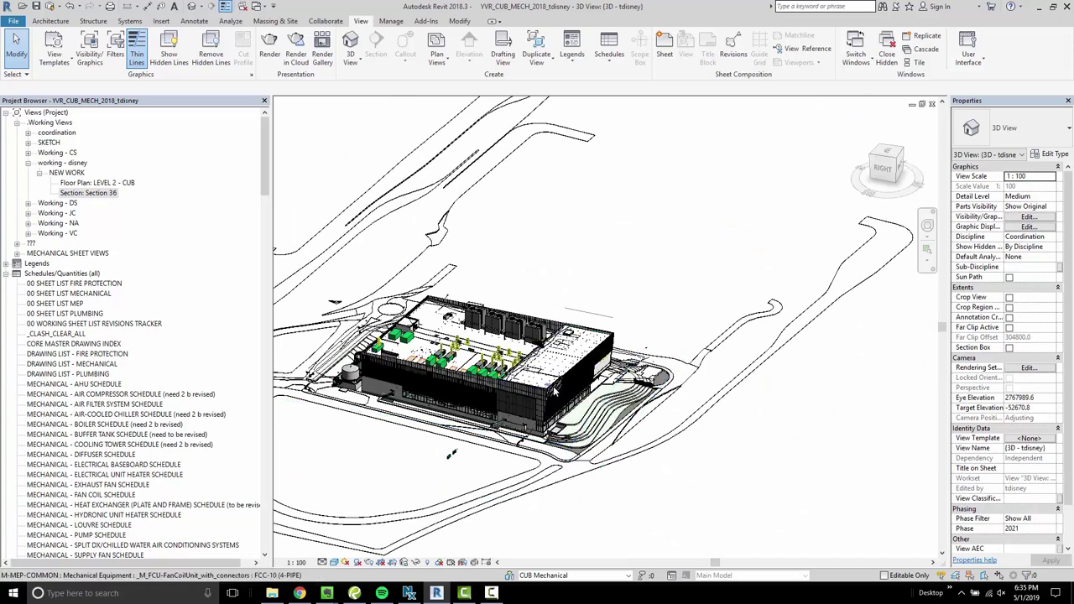
scroll(633, 355, "down", 5)
middle_click_drag(543, 172, 638, 294)
scroll(611, 383, "down", 2)
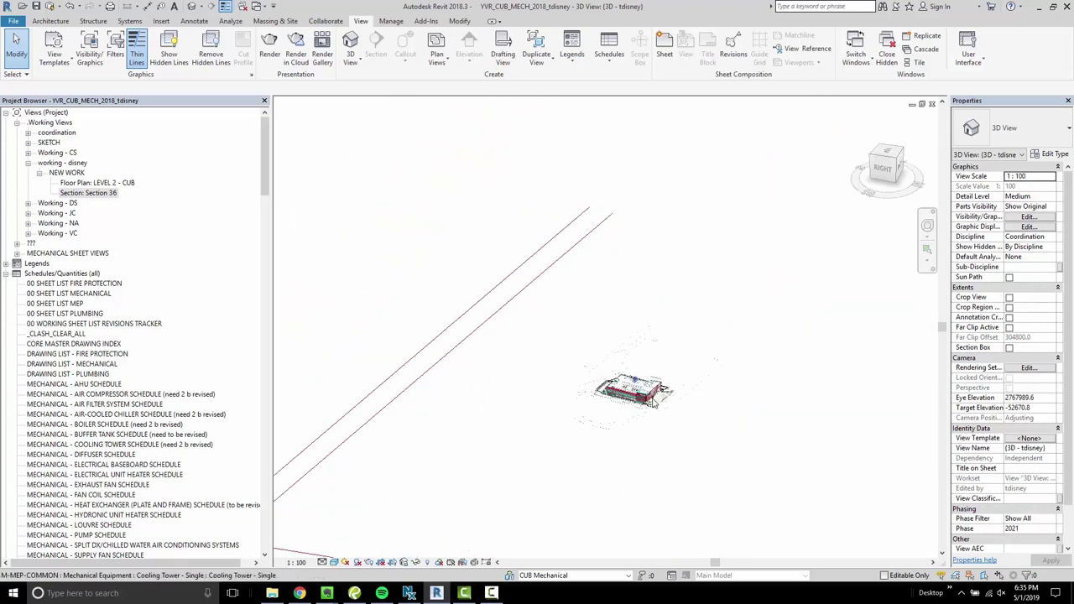
scroll(594, 425, "up", 3)
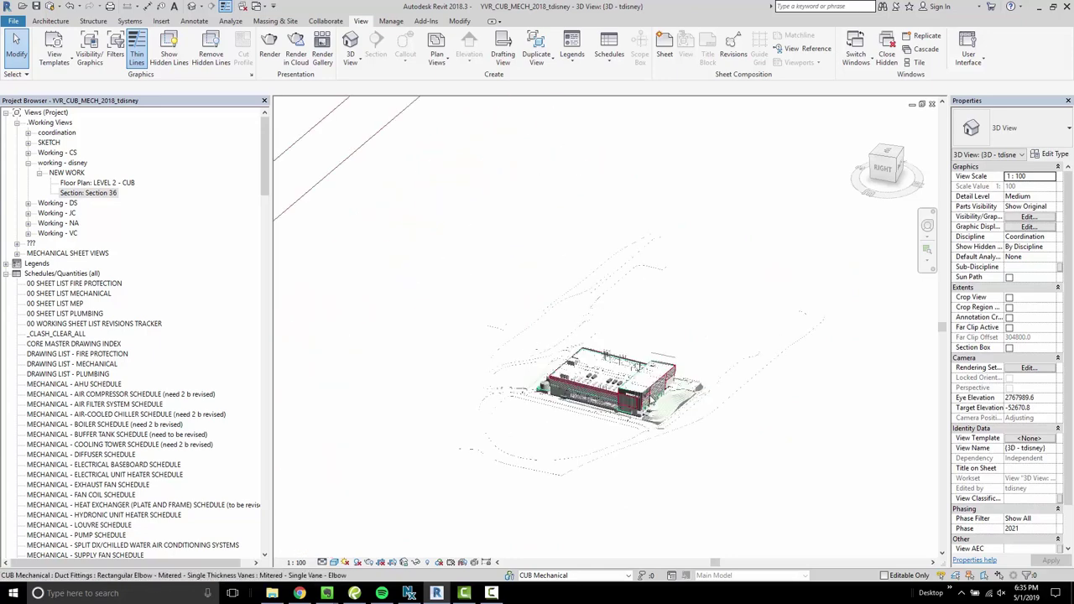
scroll(595, 425, "up", 1)
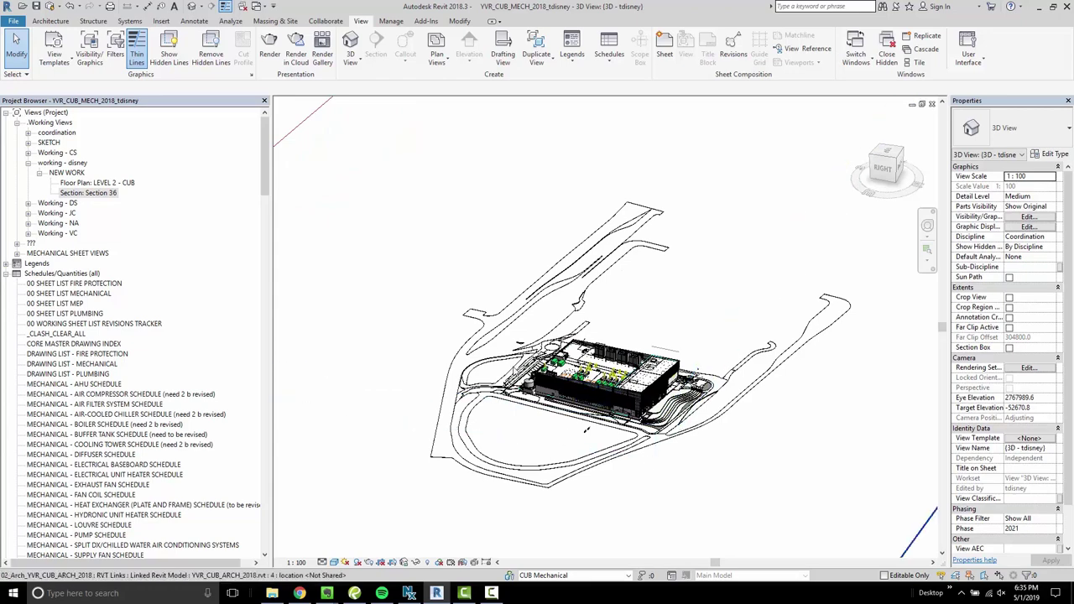
left_click(1010, 349)
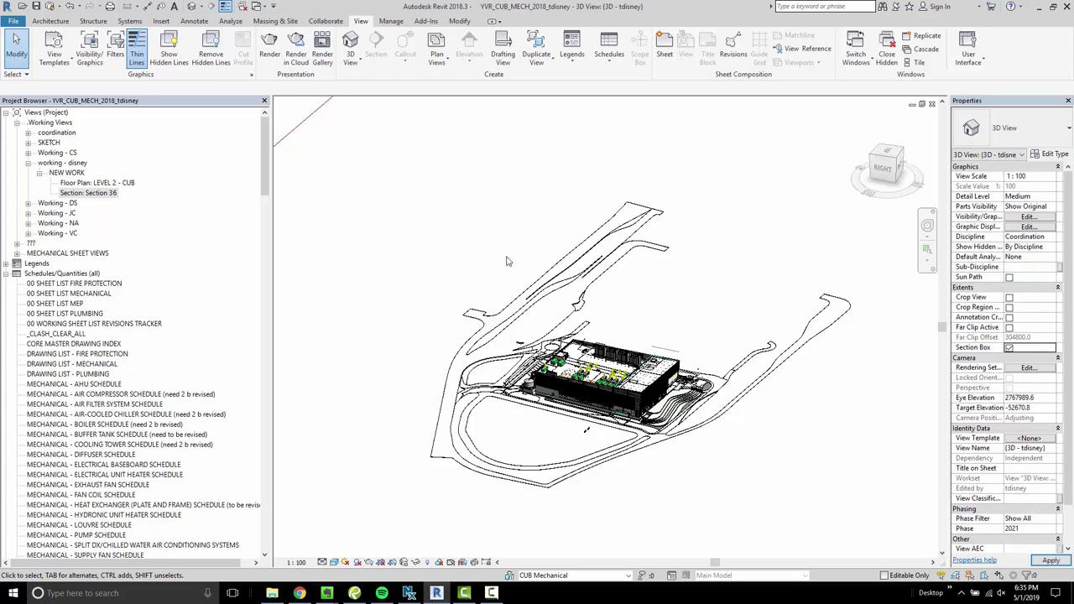
scroll(473, 275, "down", 3)
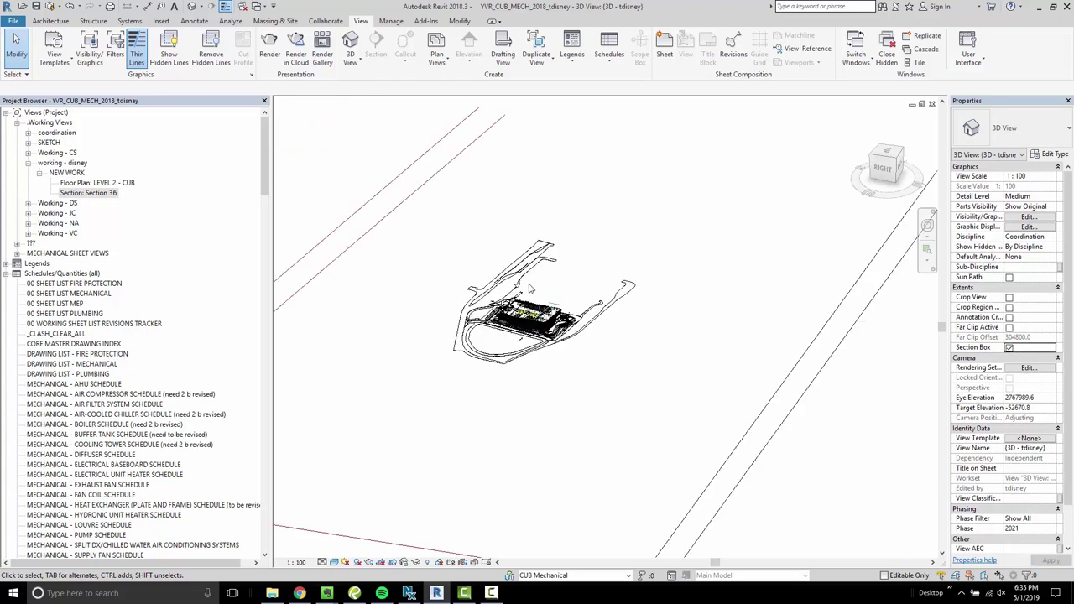
scroll(531, 288, "down", 2)
left_click(660, 407)
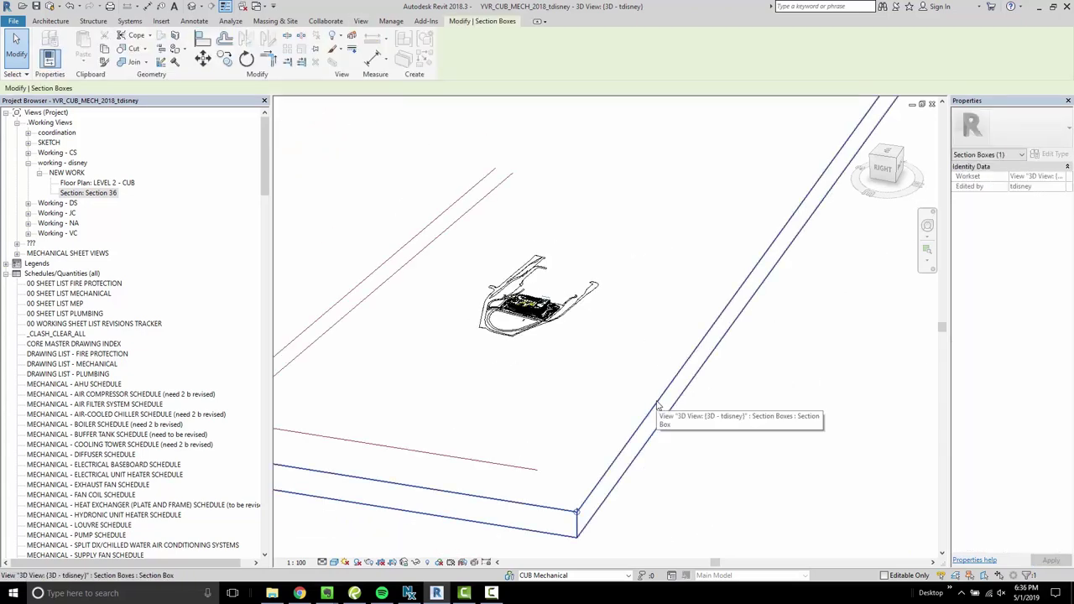
left_click(720, 407)
Step: Check the visibility of the Section Boxes annotation category in the 3D view's visibility/graphic overrides
key("v")
key("v")
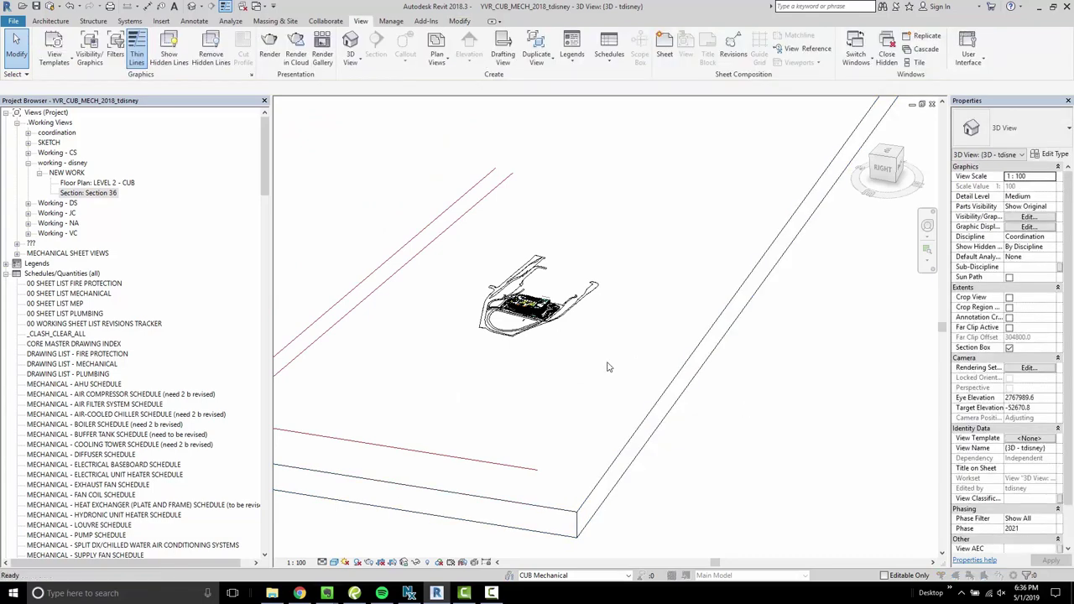
left_click(116, 42)
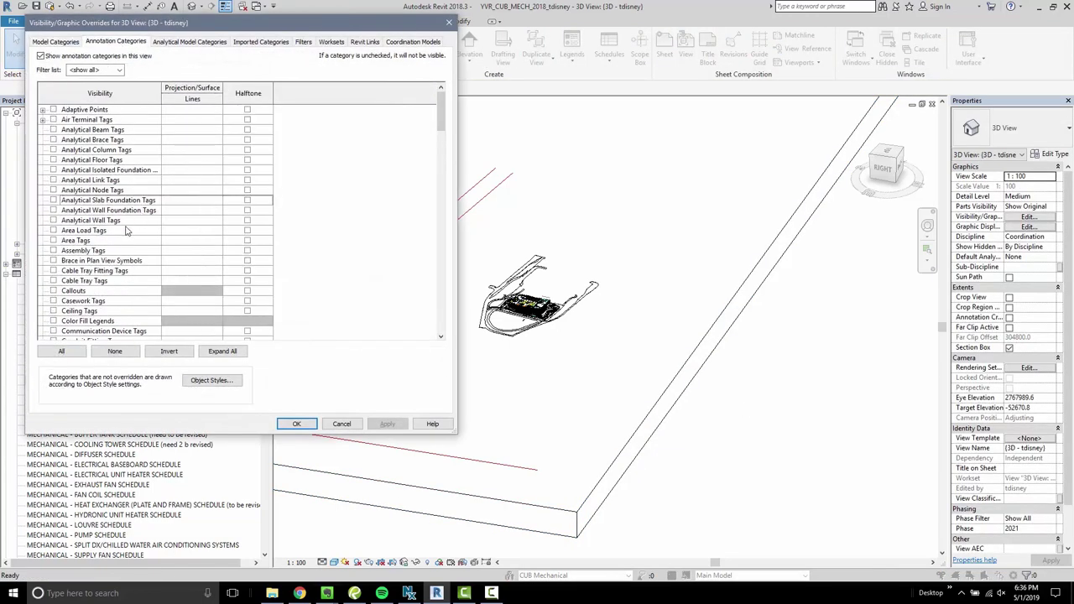
scroll(109, 274, "down", 10)
left_click(104, 273)
key("s")
key("s")
key("s")
scroll(97, 275, "down", 2)
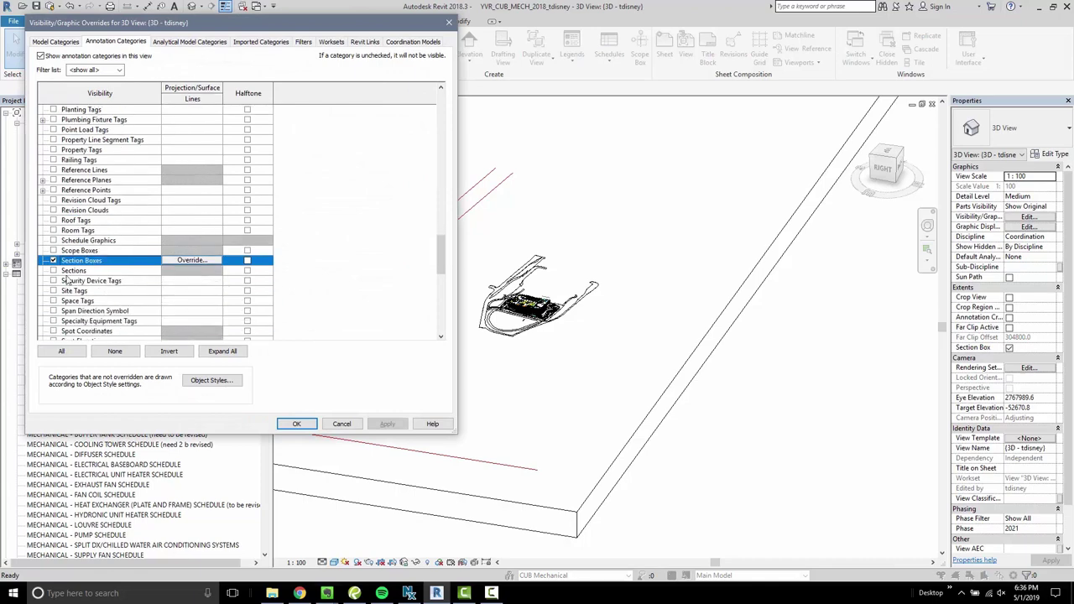
left_click(312, 427)
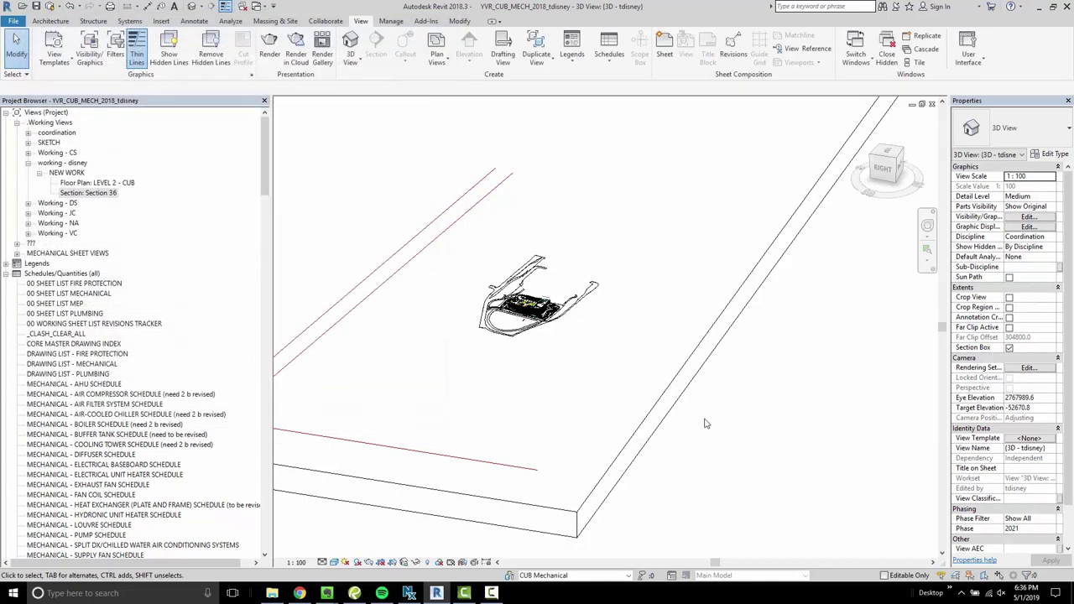
Step: Select the section box and, in the top view, pull its far sides in towards the building to crop off the surrounding empty area
left_click(667, 414)
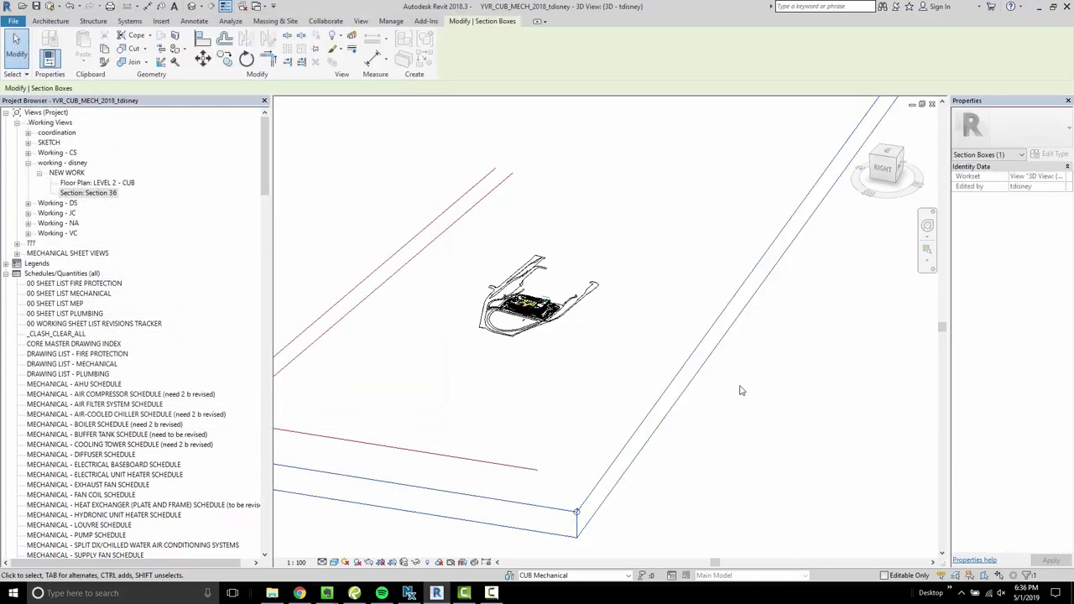
scroll(741, 390, "down", 3)
left_click(890, 154)
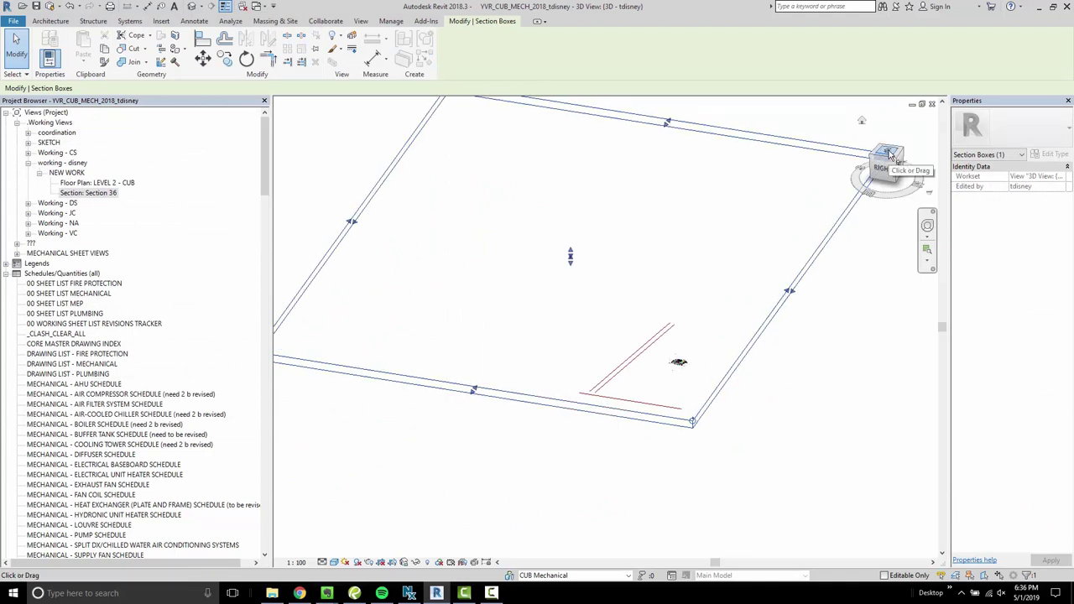
left_click(887, 168)
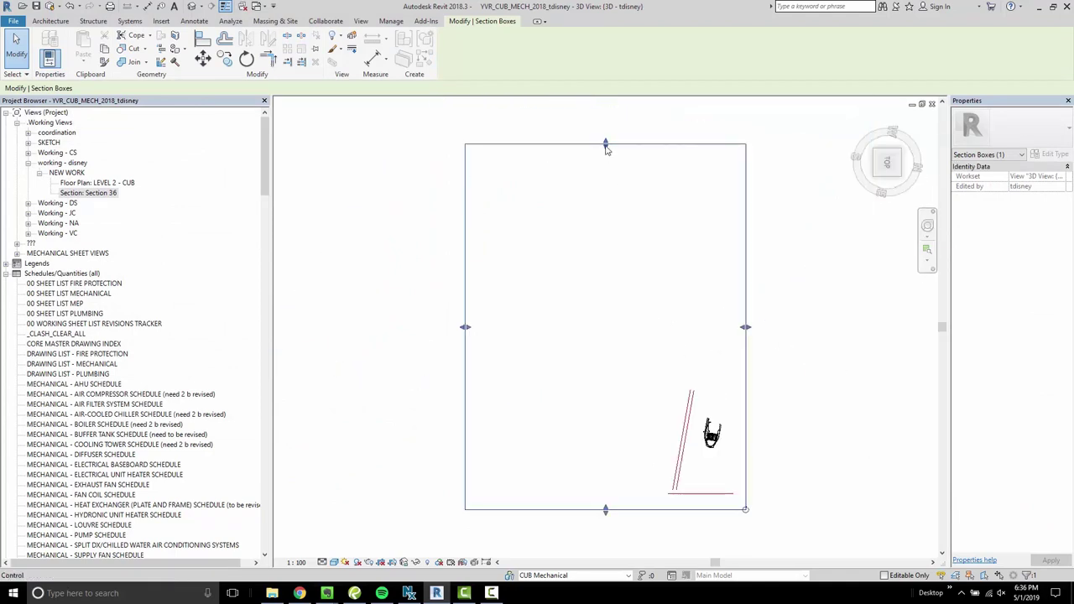
left_click_drag(605, 145, 664, 426)
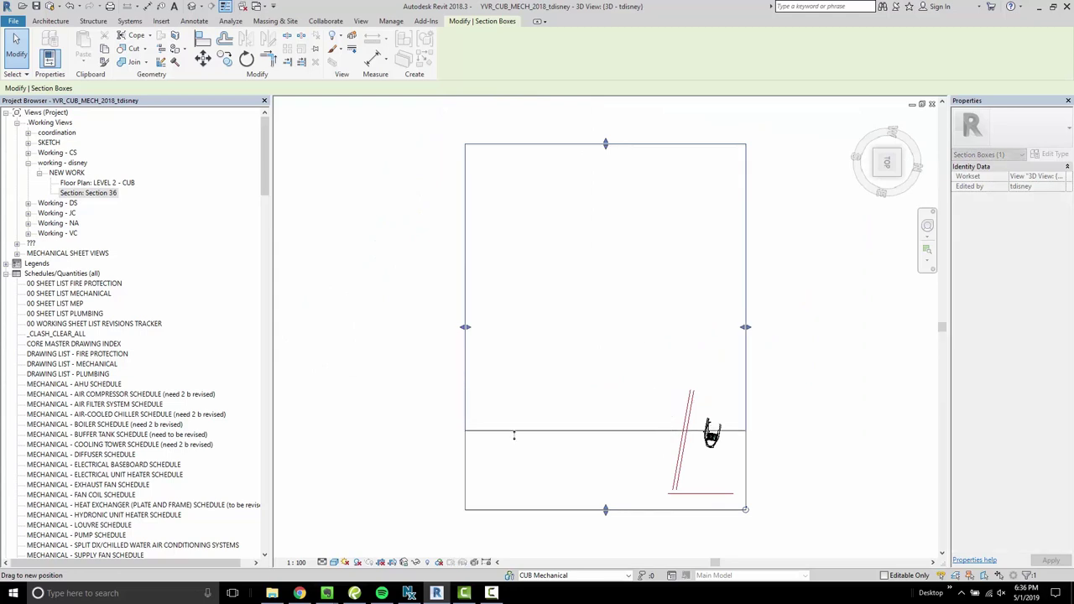
left_click_drag(511, 434, 511, 434)
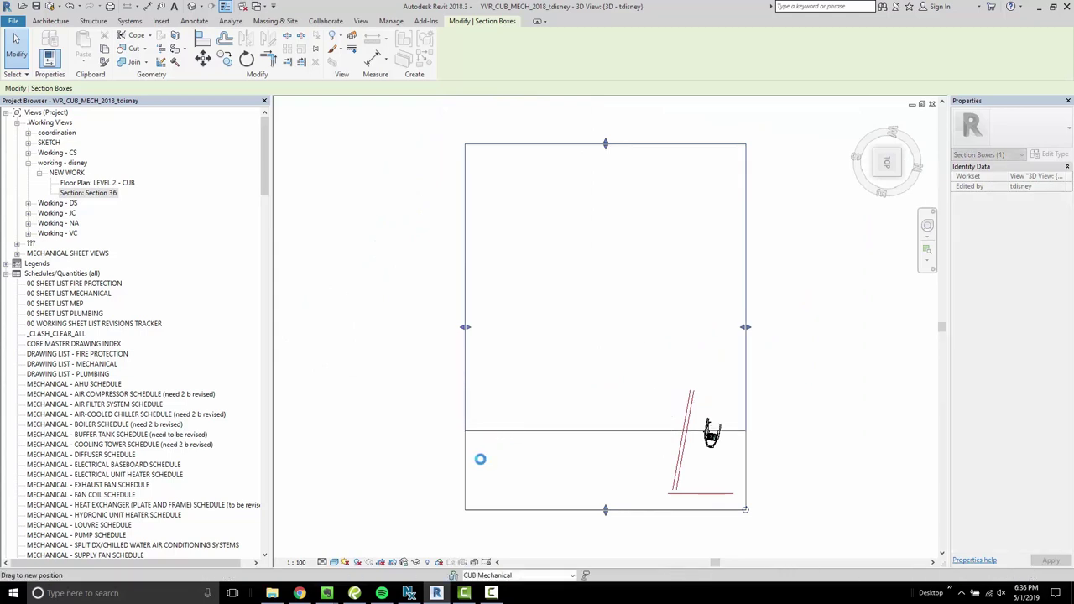
left_click_drag(466, 470, 712, 464)
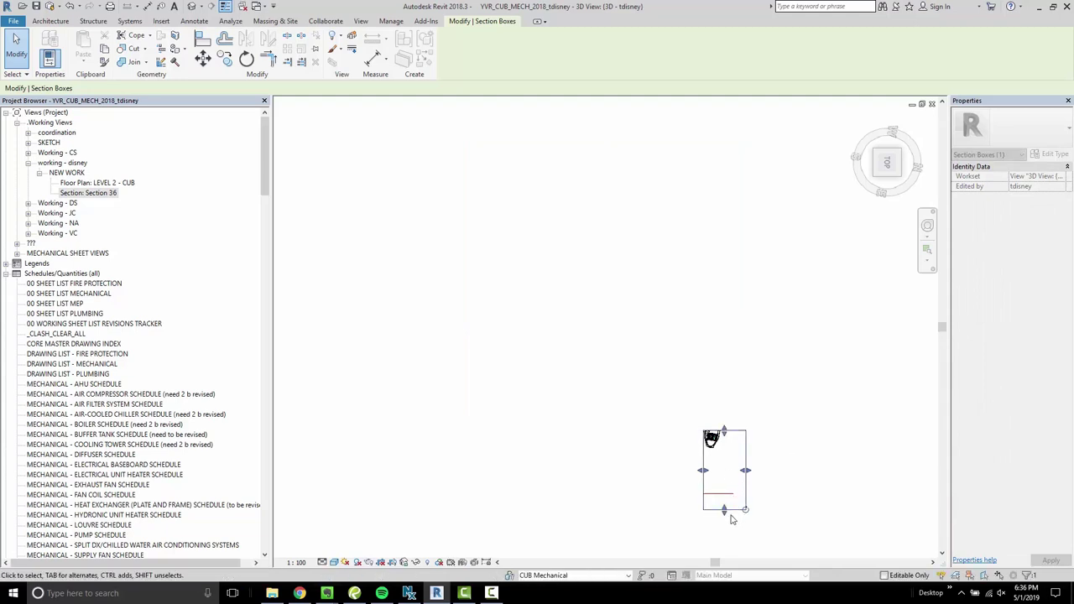
left_click_drag(724, 430, 735, 451)
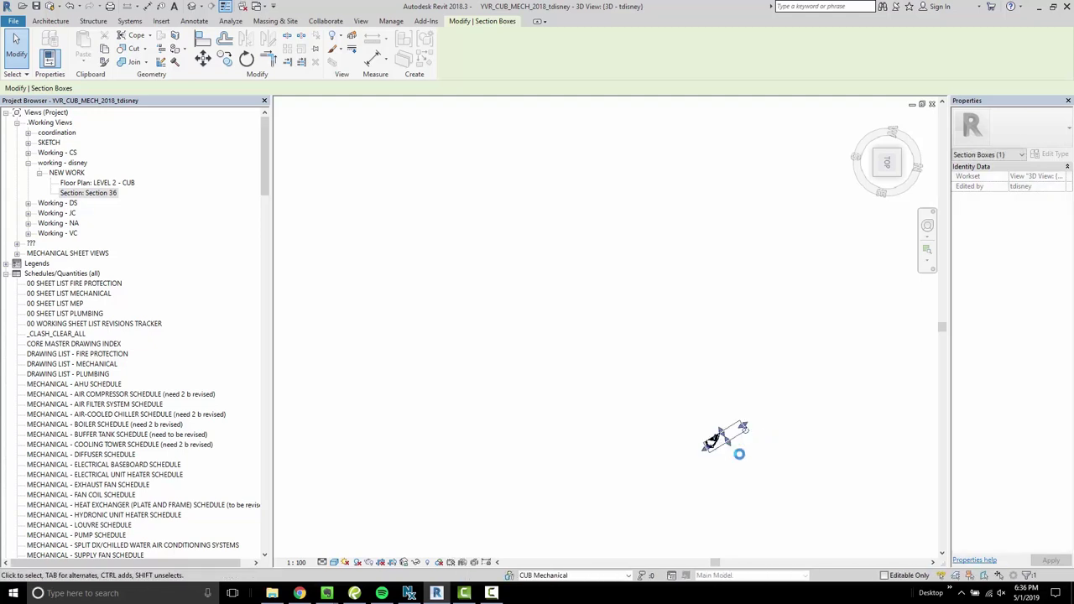
Step: Undo the section box's rotation and pull in its remaining distant side so the box closely encloses the building site
key("ctrl+z")
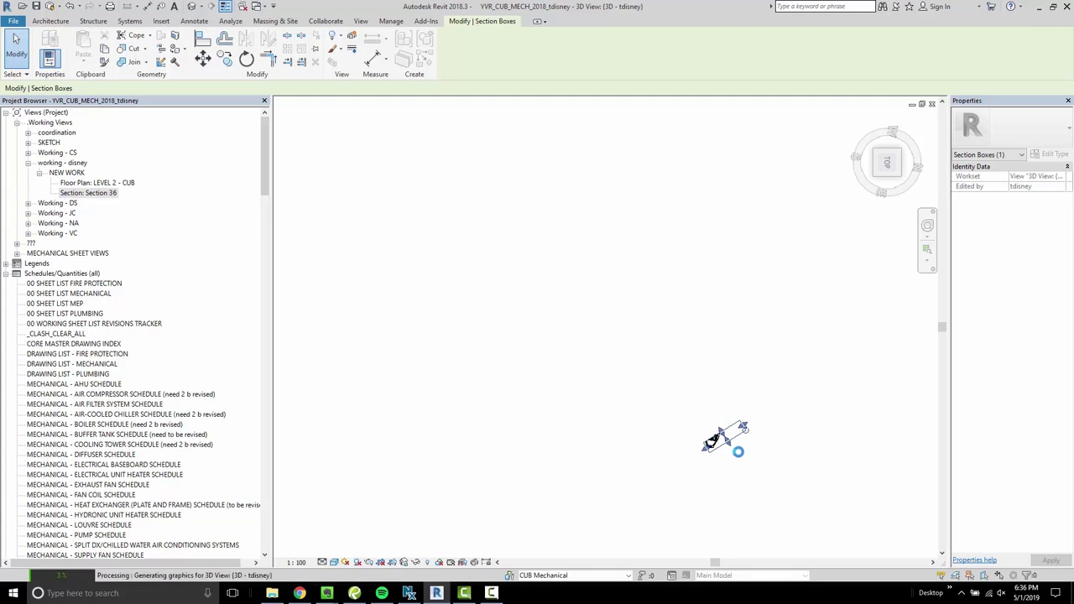
key("ctrl+z")
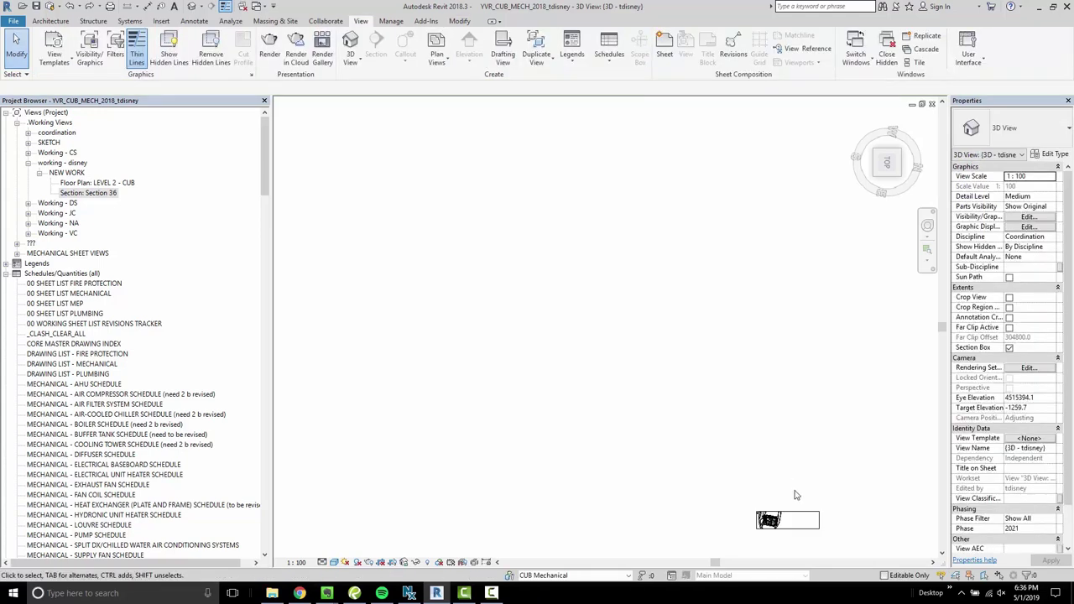
middle_click_drag(820, 533, 696, 364)
scroll(659, 361, "up", 5)
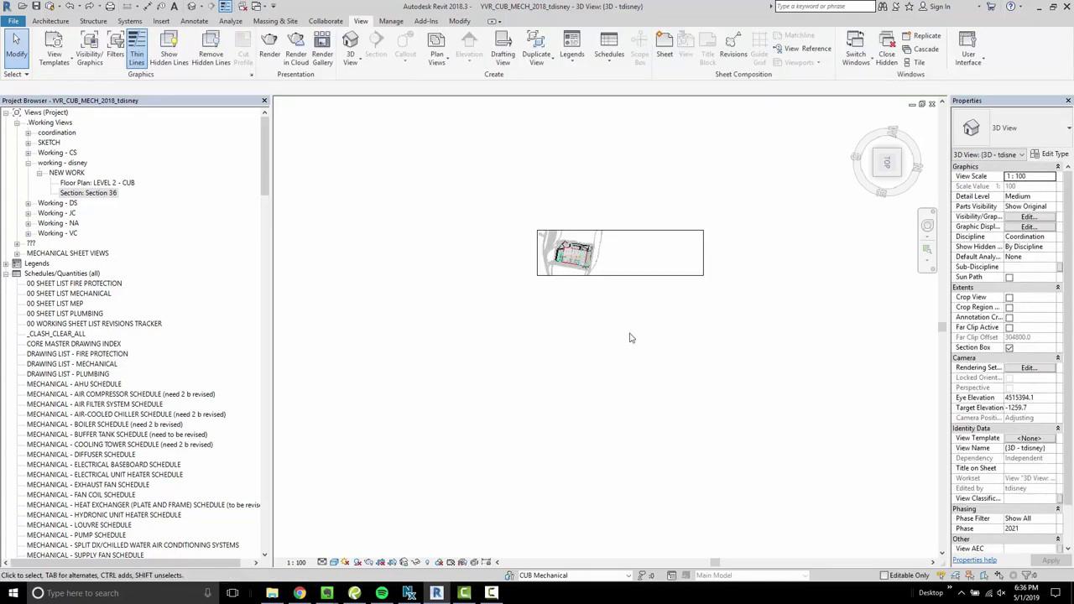
middle_click_drag(684, 207, 725, 280)
scroll(725, 280, "up", 3)
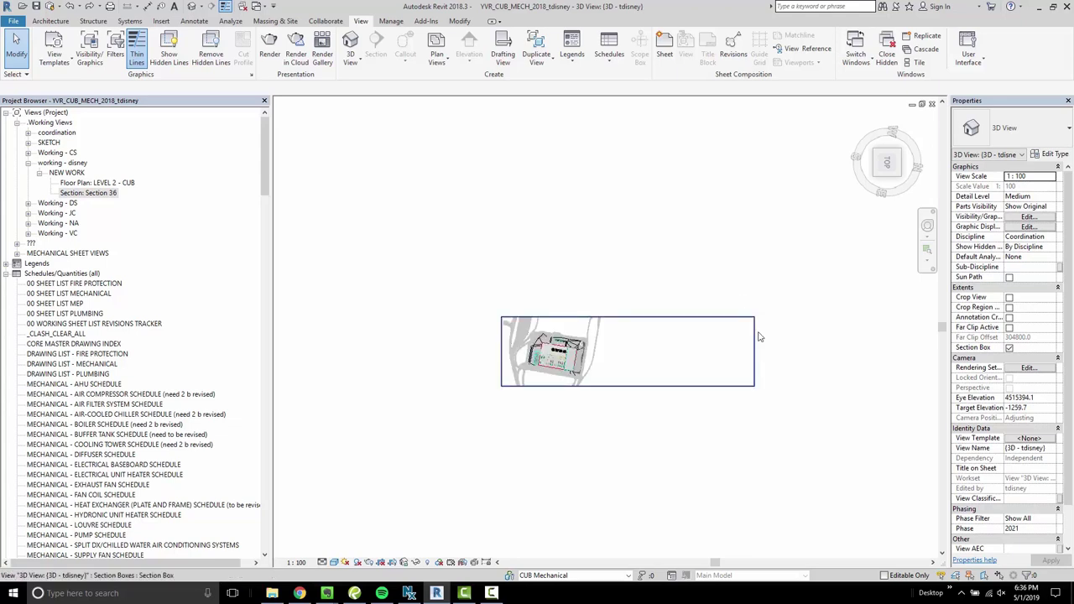
left_click(753, 358)
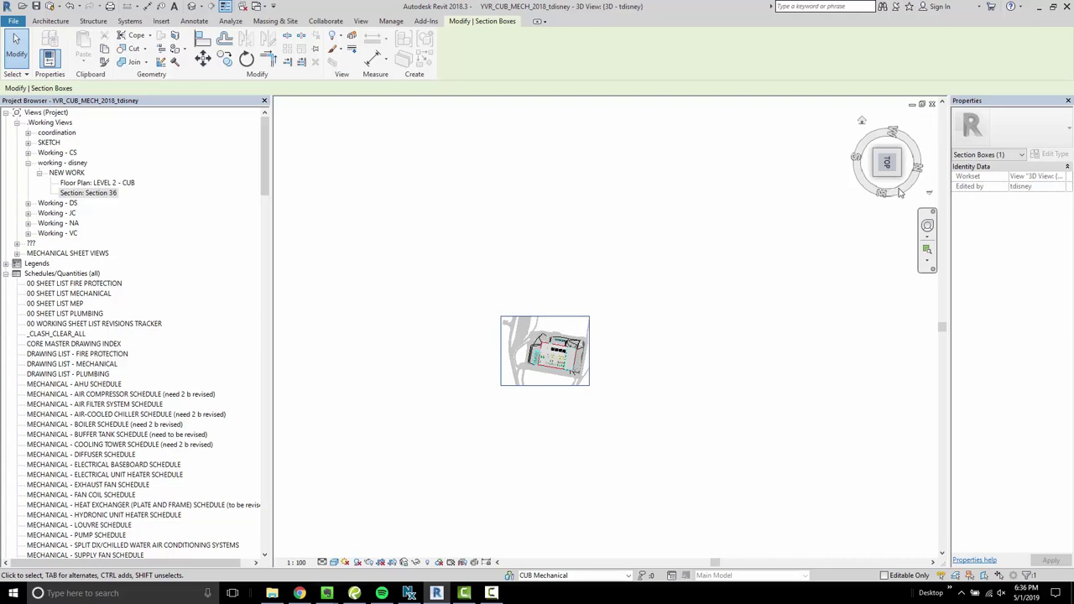
Step: In the right side view, raise the bottom face of the section box to just below the building's base
left_click(899, 192)
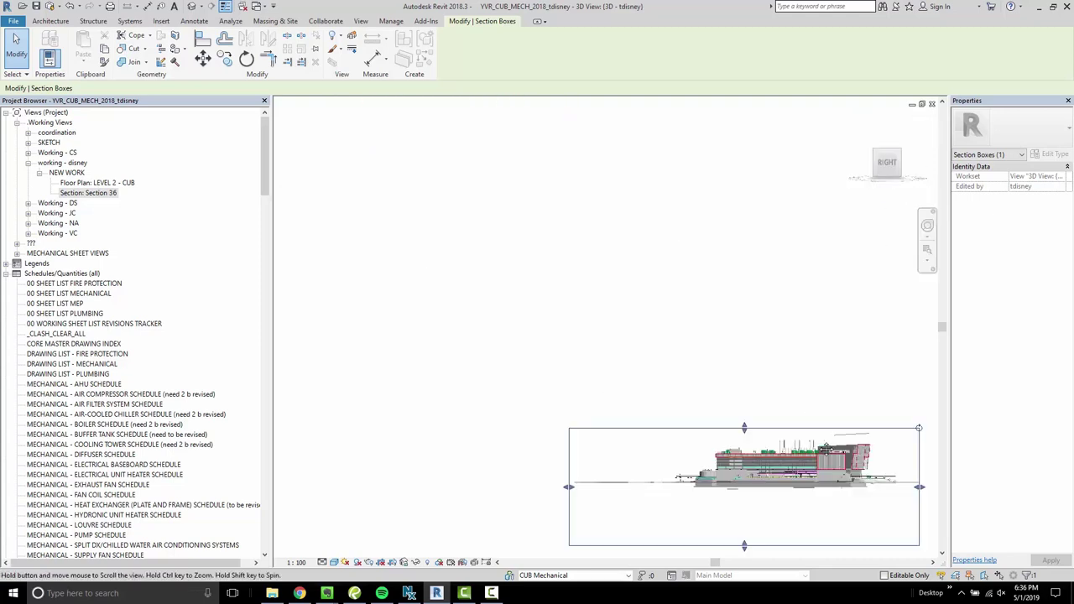
middle_click_drag(745, 361, 670, 320)
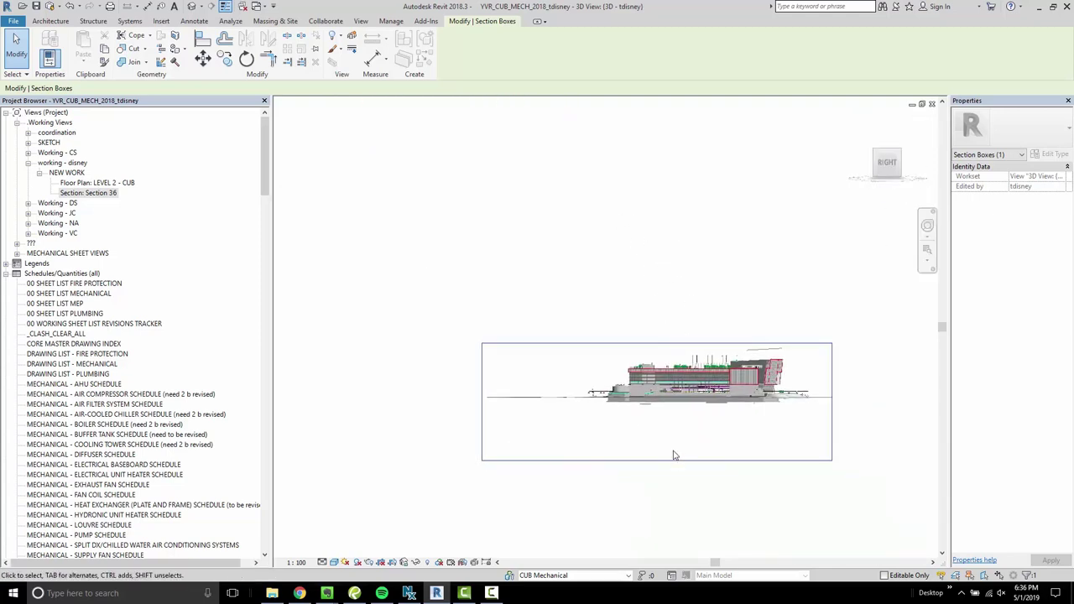
left_click_drag(658, 463, 685, 416)
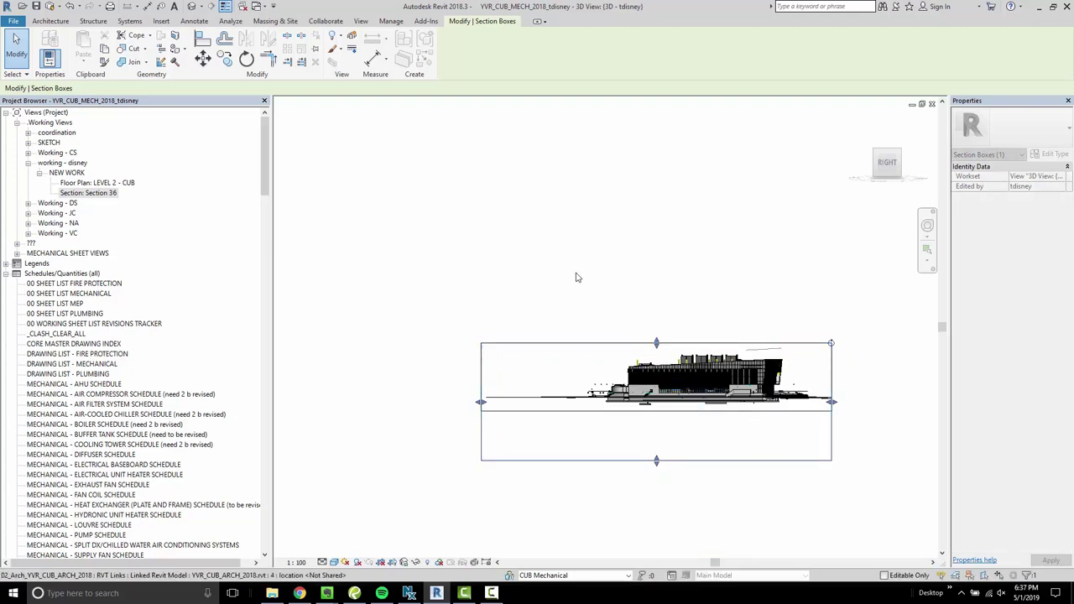
key("Escape")
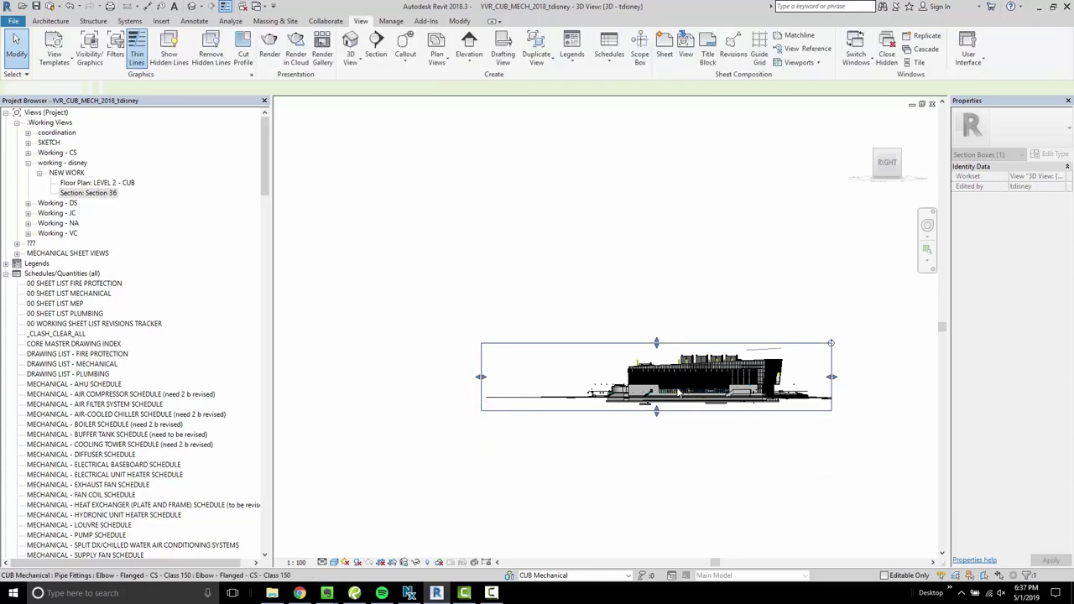
Step: Close the Level 2 hydronic plan, minimize the sheet, and tile the 3D view beside the Level 2 - CUB floor plan
key("w")
key("t")
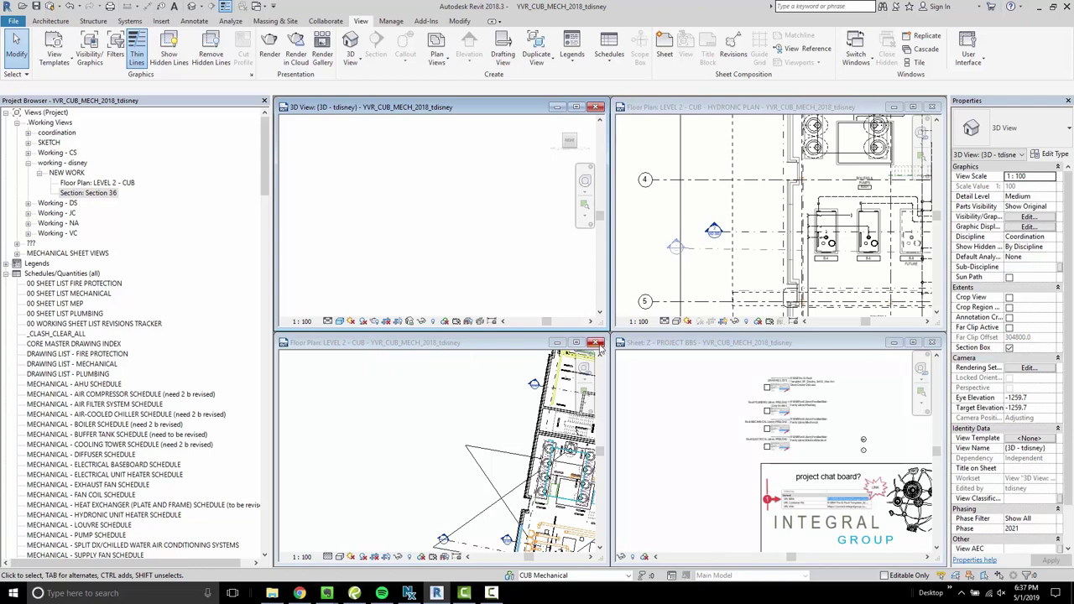
left_click(934, 108)
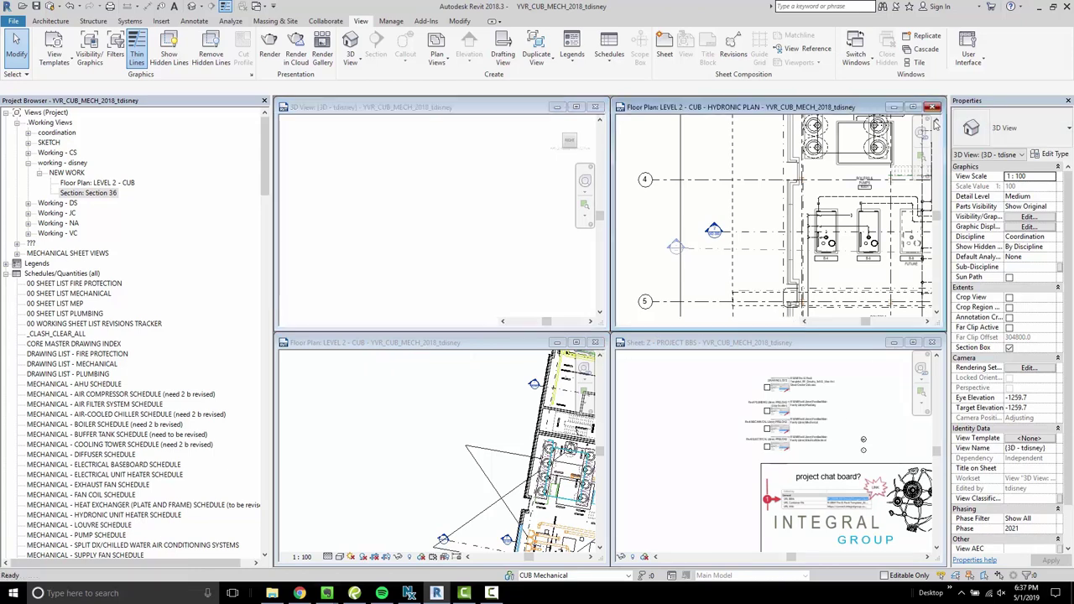
left_click(895, 344)
key("w")
key("t")
middle_click(479, 281)
middle_click(478, 280)
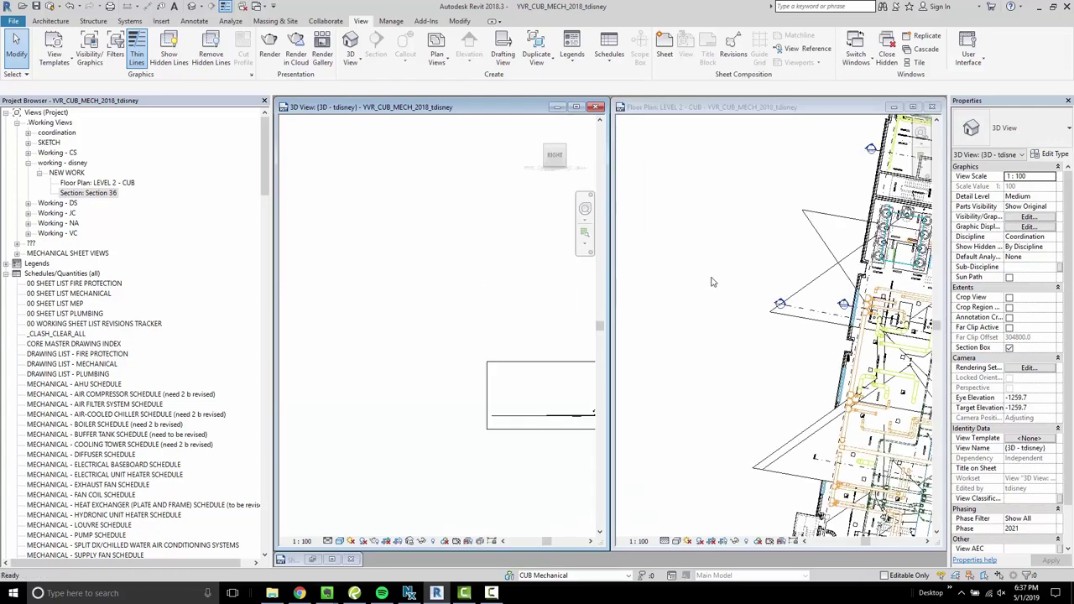
Step: Bring the cropped building into sight in the 3D view and select its section box
left_click(712, 280)
middle_click_drag(712, 365, 724, 366)
scroll(724, 369, "down", 1)
left_click(544, 369)
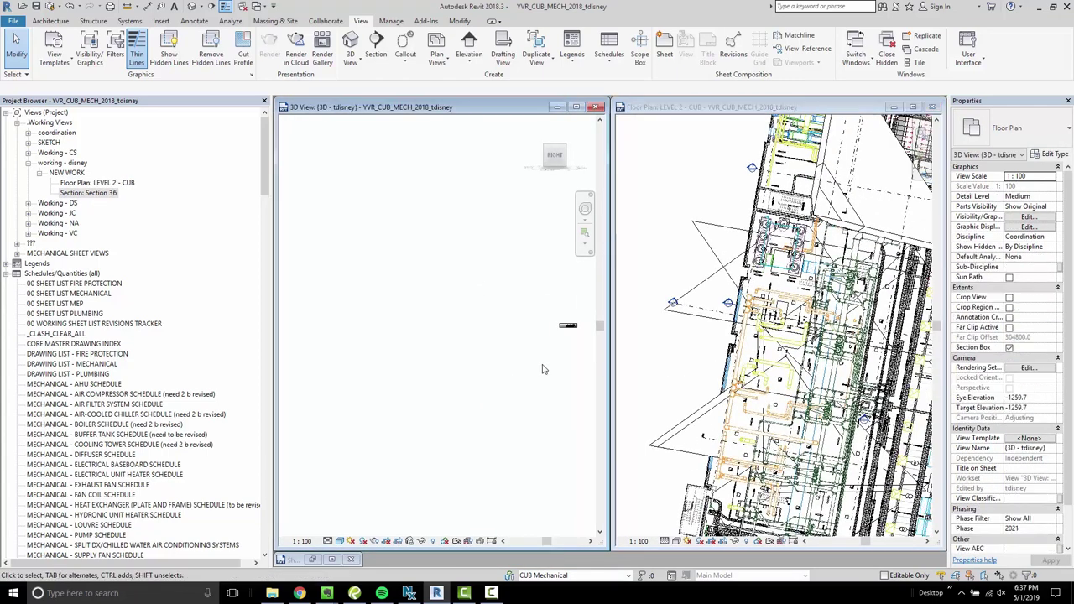
middle_click_drag(544, 368, 451, 345)
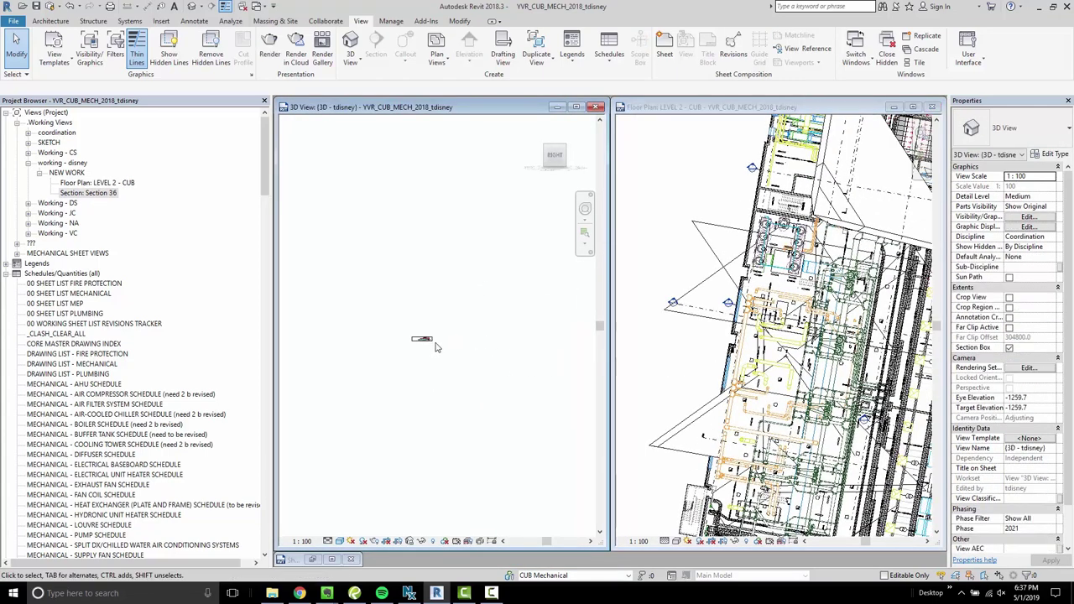
scroll(436, 347, "up", 5)
middle_click_drag(351, 337, 560, 347)
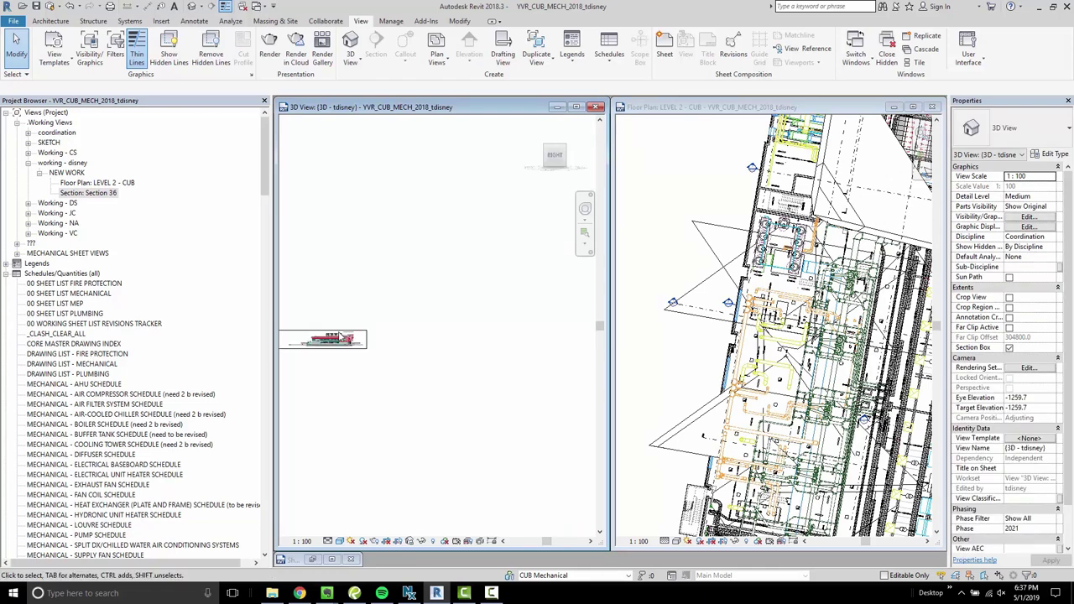
left_click(433, 339)
left_click(434, 342)
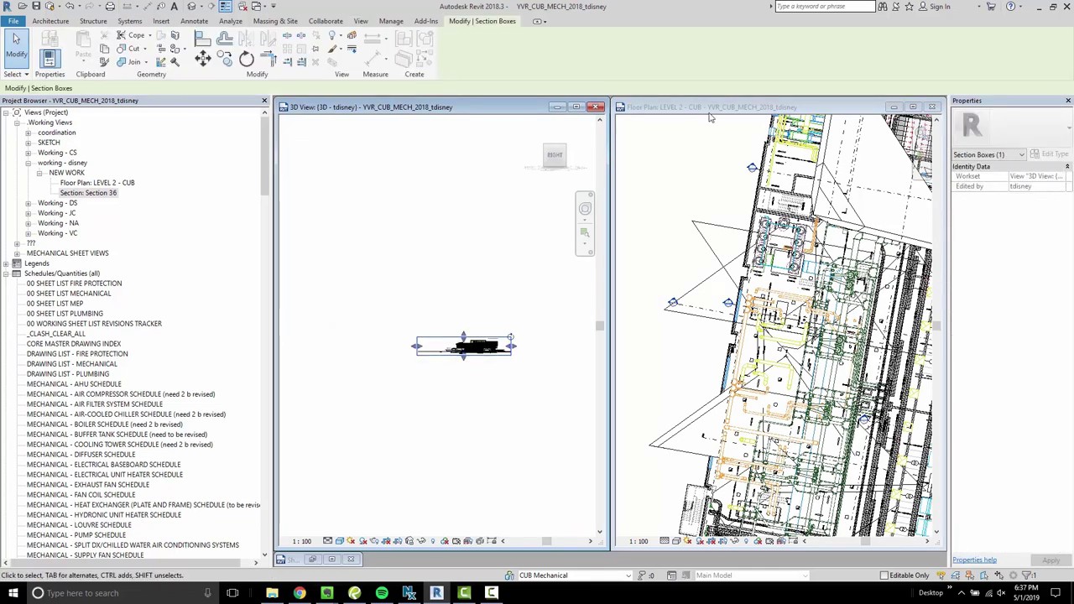
Step: Show the whole site in the Level 2 floor plan and reselect the 3D view's section box so its outline appears there
left_click(680, 256)
scroll(681, 256, "down", 5)
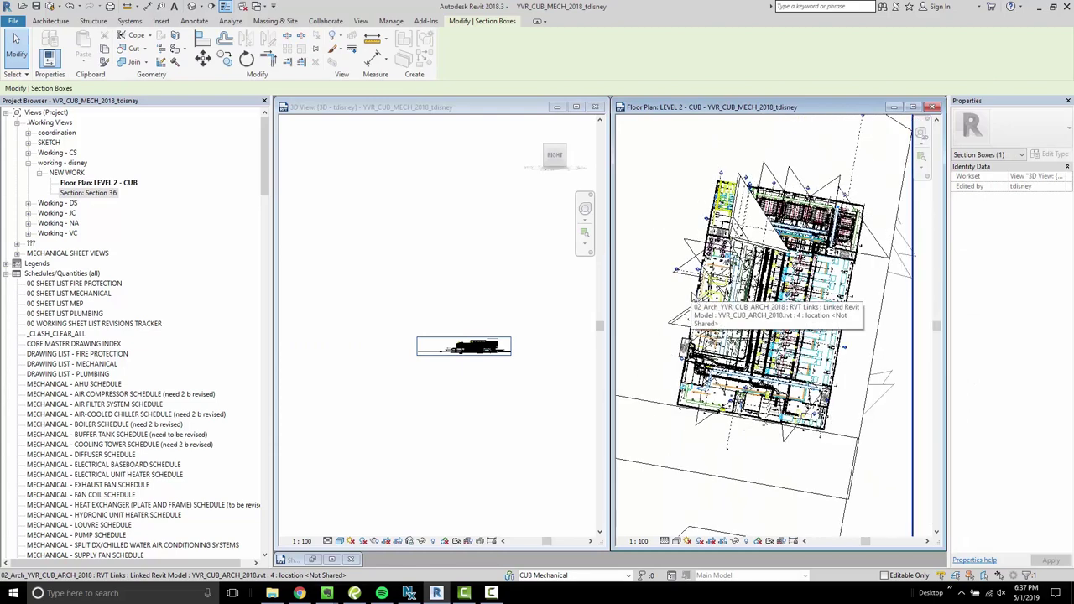
middle_click_drag(750, 298, 787, 283)
key("Escape")
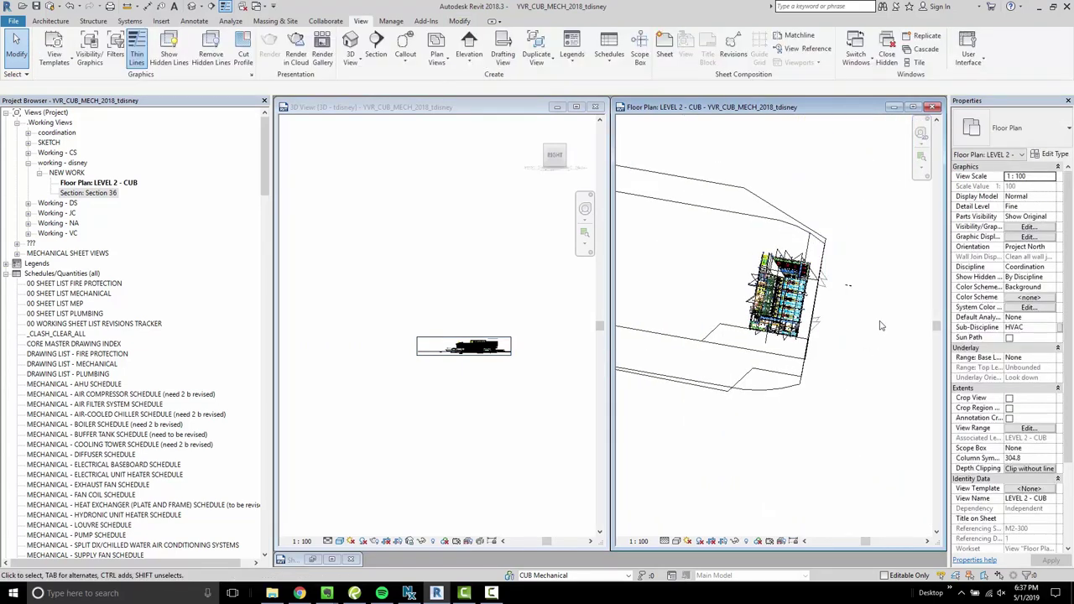
left_click(420, 371)
left_click(420, 353)
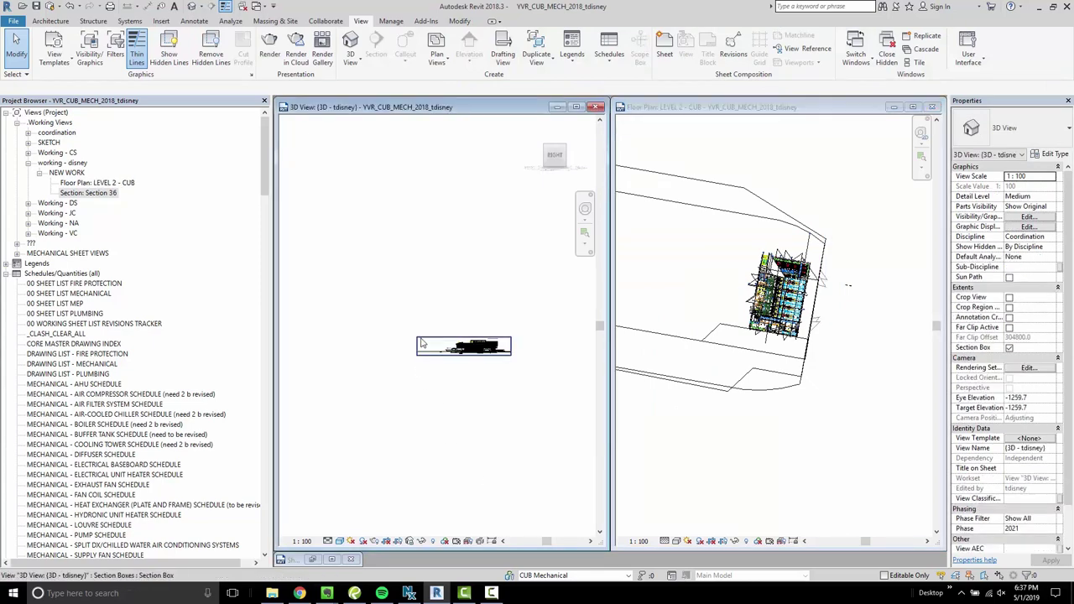
left_click(752, 116)
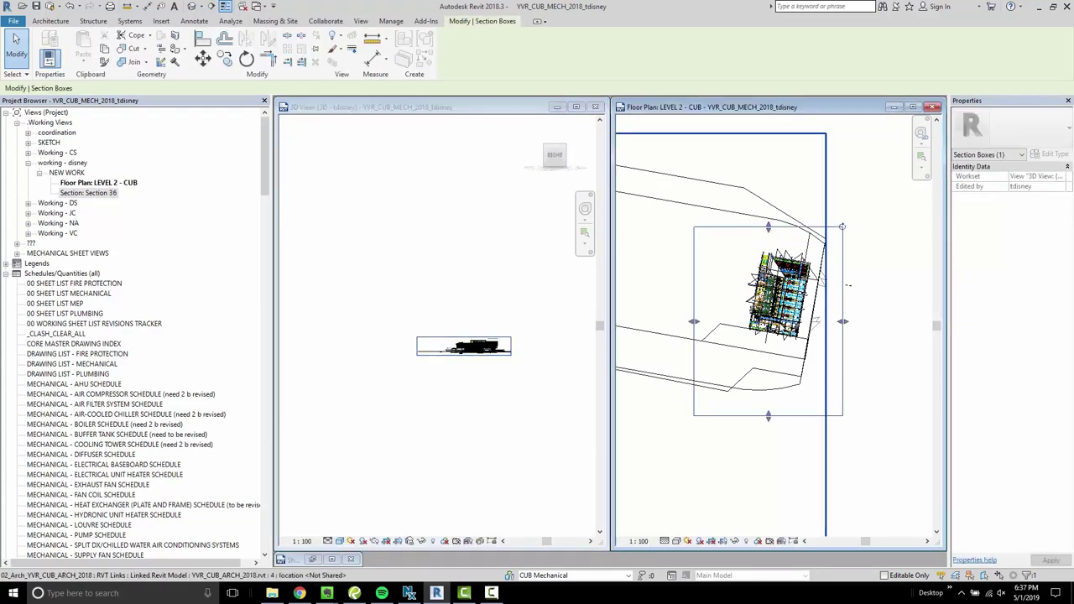
Step: In the floor plan, pull all four sides of the section box in around the mechanical rooms along the building's left side
scroll(773, 421, "up", 3)
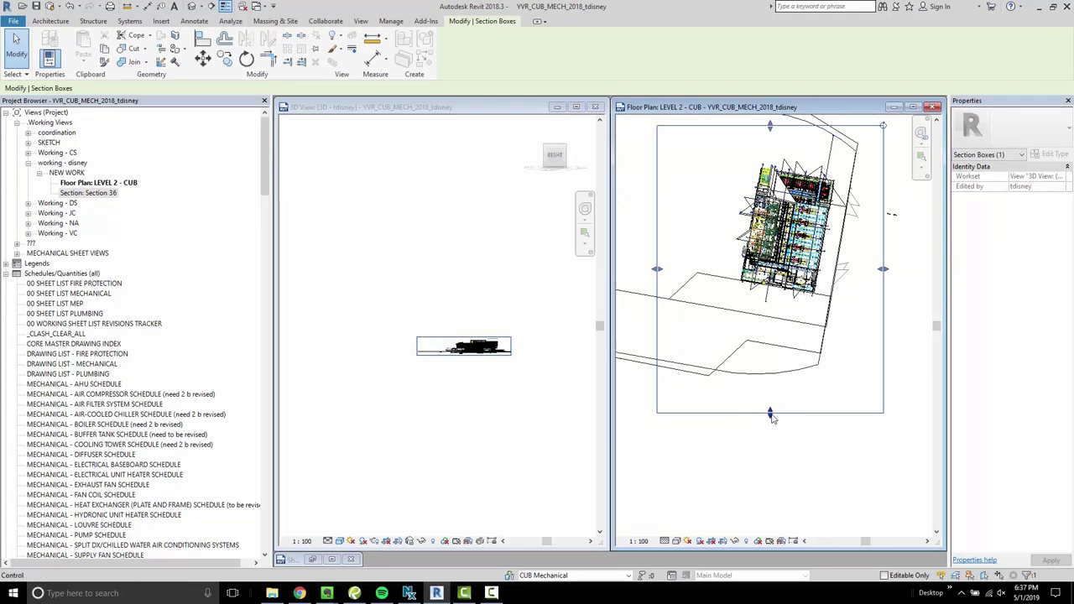
left_click_drag(771, 414, 761, 255)
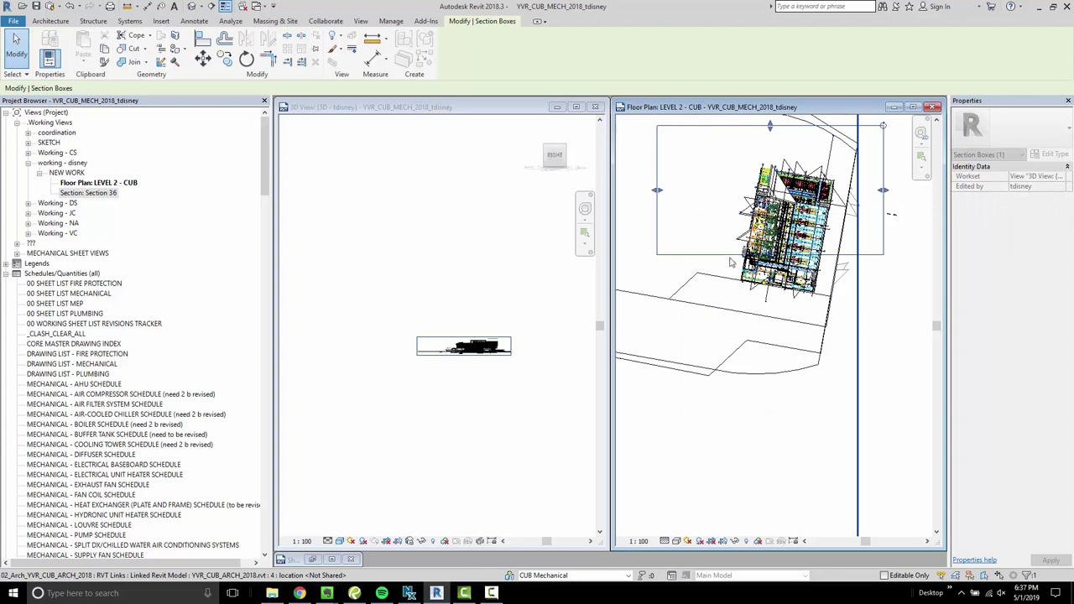
middle_click_drag(701, 139, 678, 241)
left_click_drag(635, 293, 718, 296)
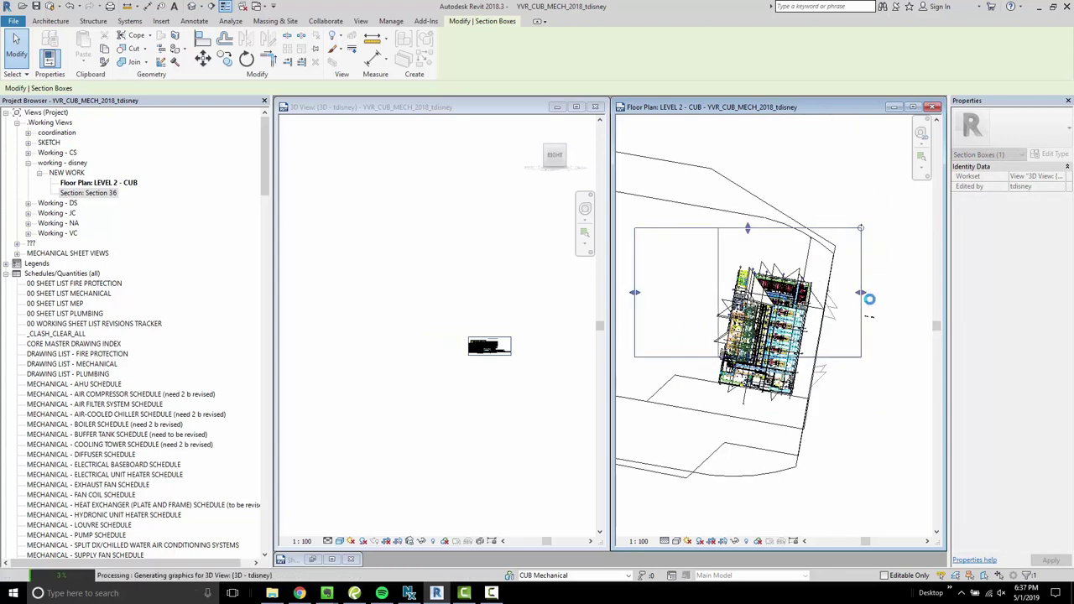
left_click_drag(861, 293, 765, 295)
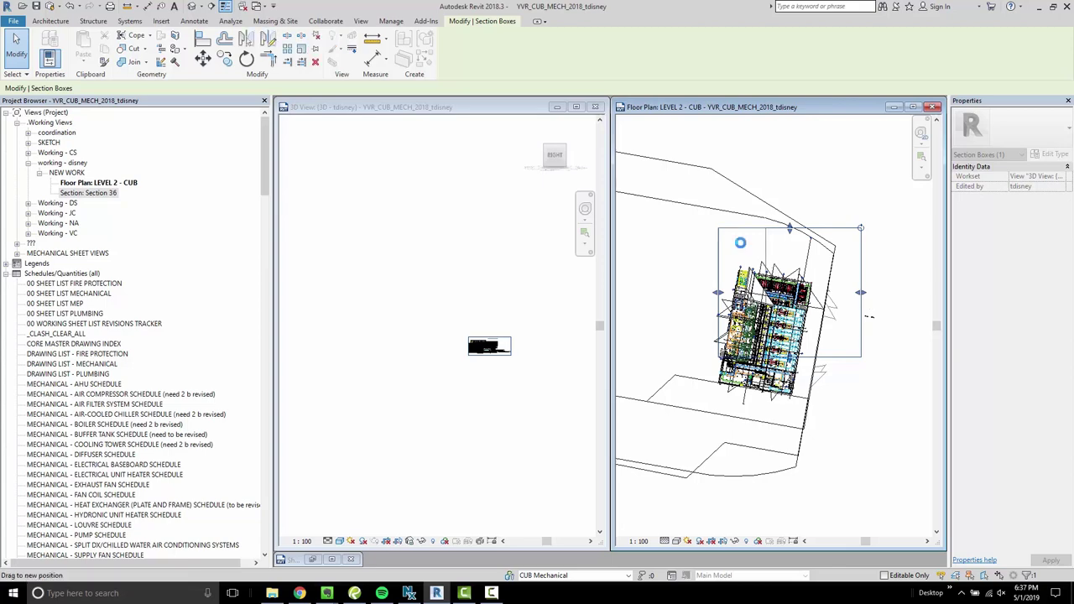
scroll(741, 272, "up", 2)
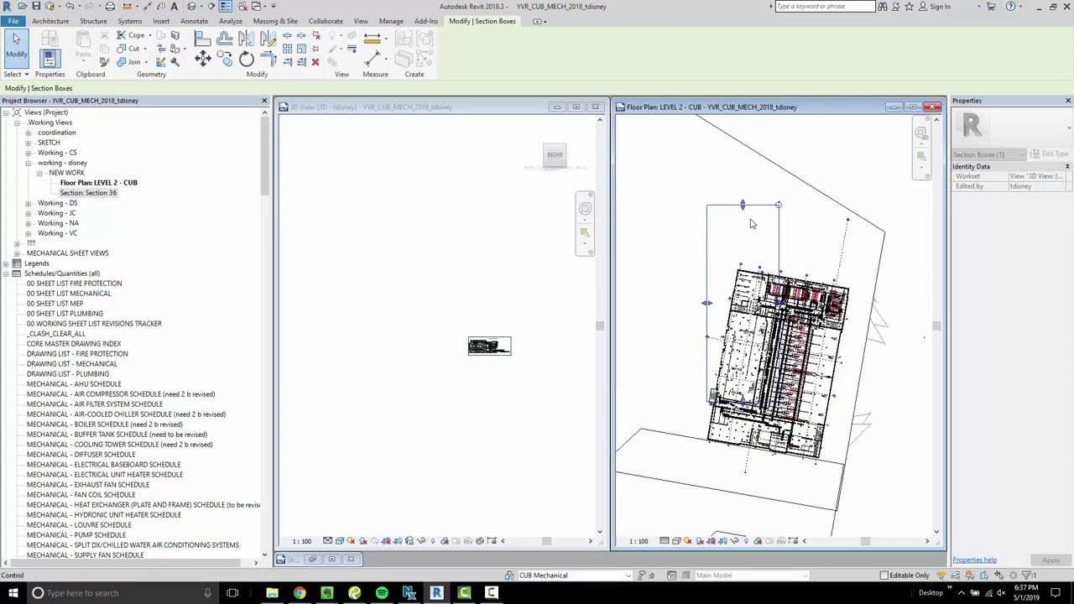
left_click_drag(743, 205, 743, 388)
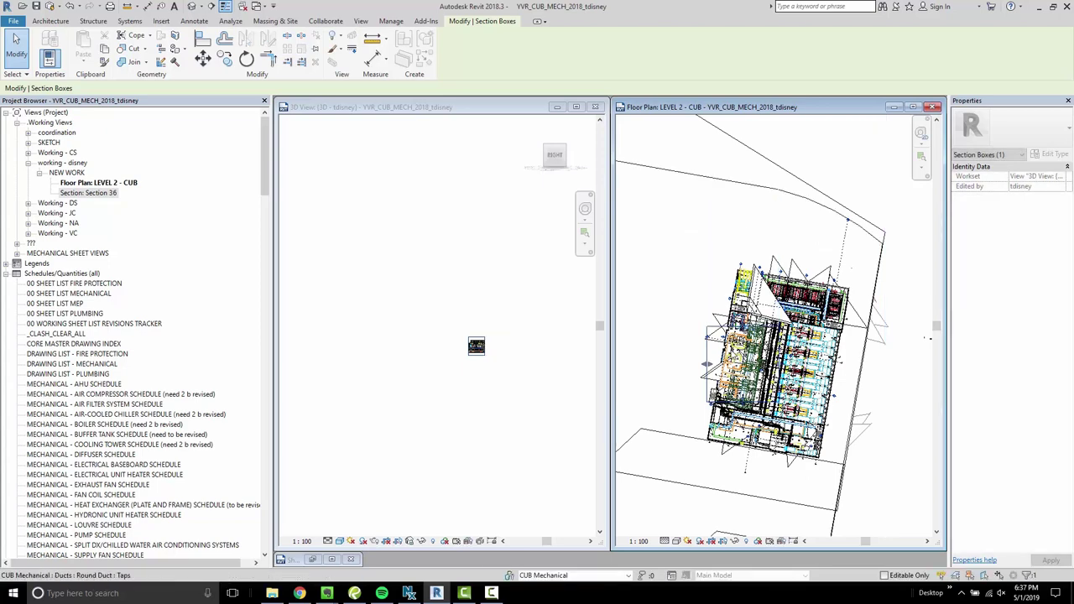
Step: Rotate the section box about 10° from vertical around a point on the exterior wall so it runs parallel to that wall
scroll(747, 372, "up", 3)
middle_click_drag(731, 412, 752, 330)
scroll(742, 330, "up", 2)
scroll(742, 343, "down", 2)
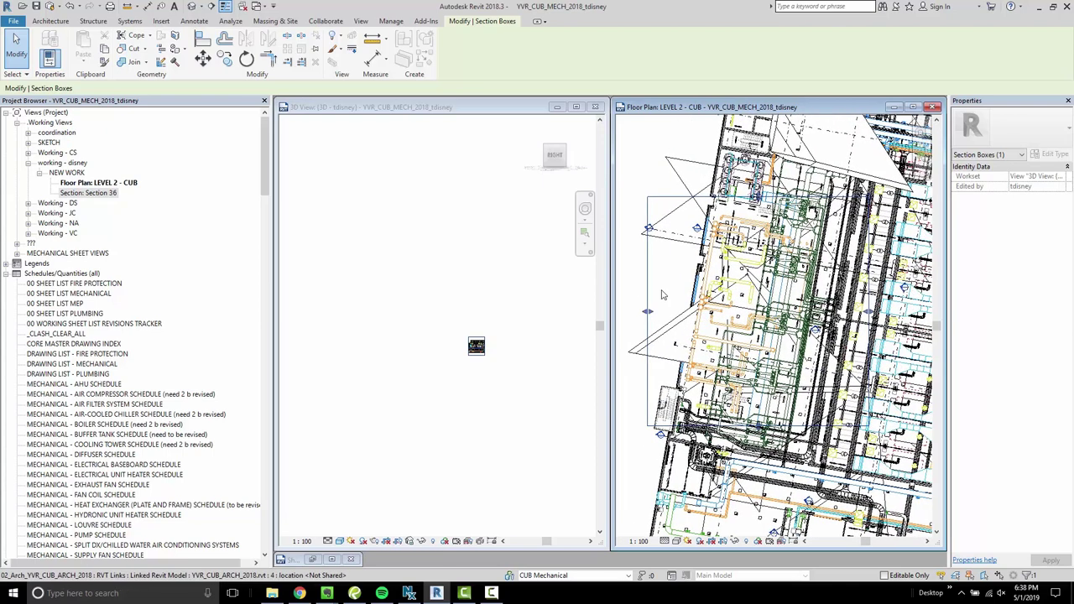
key("r")
key("o")
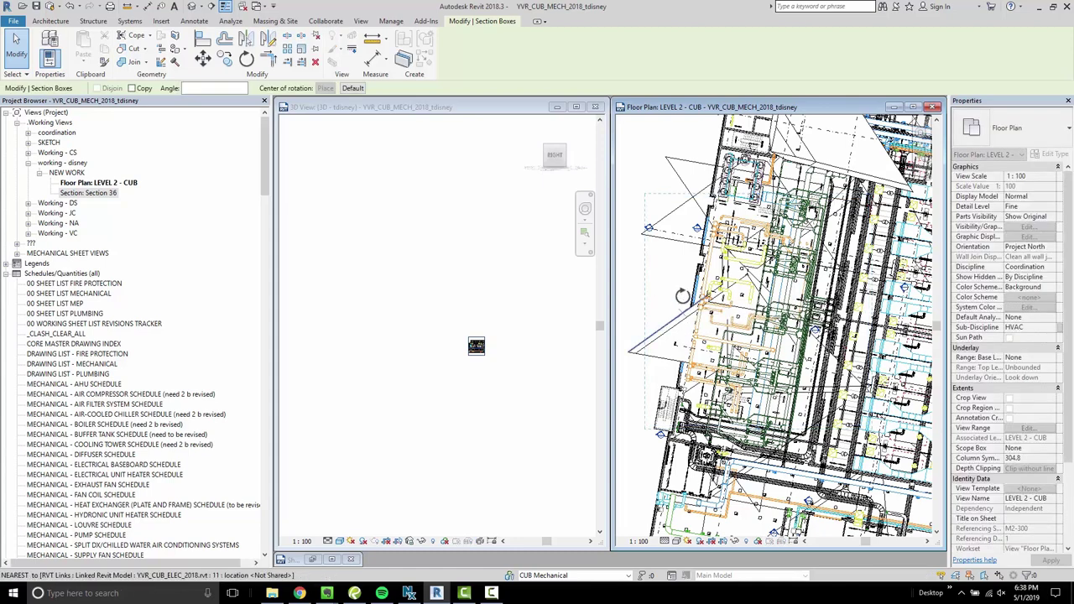
scroll(647, 302, "up", 3)
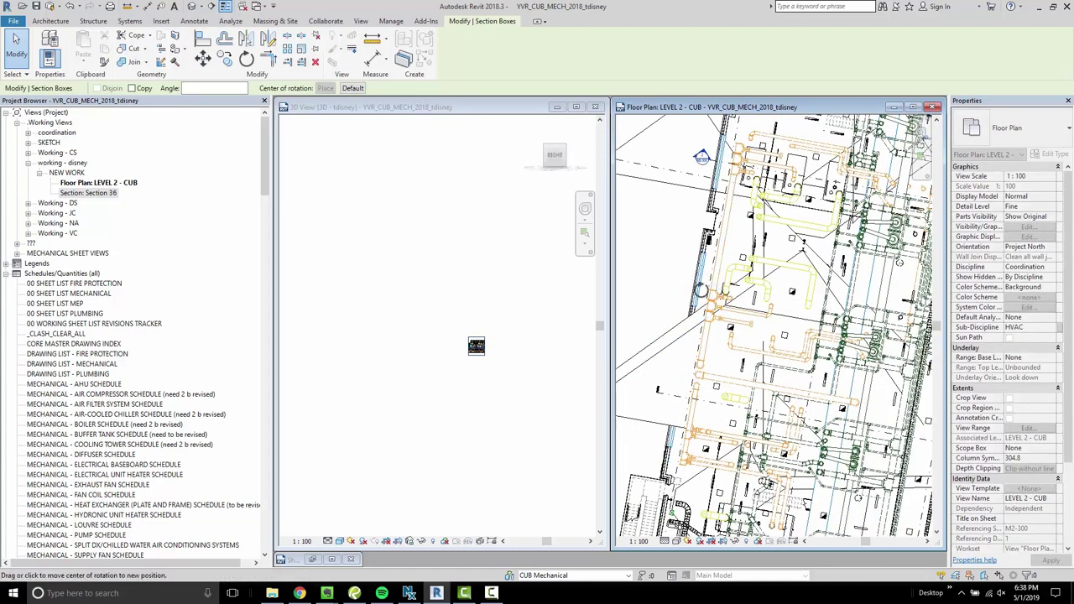
scroll(701, 290, "up", 4)
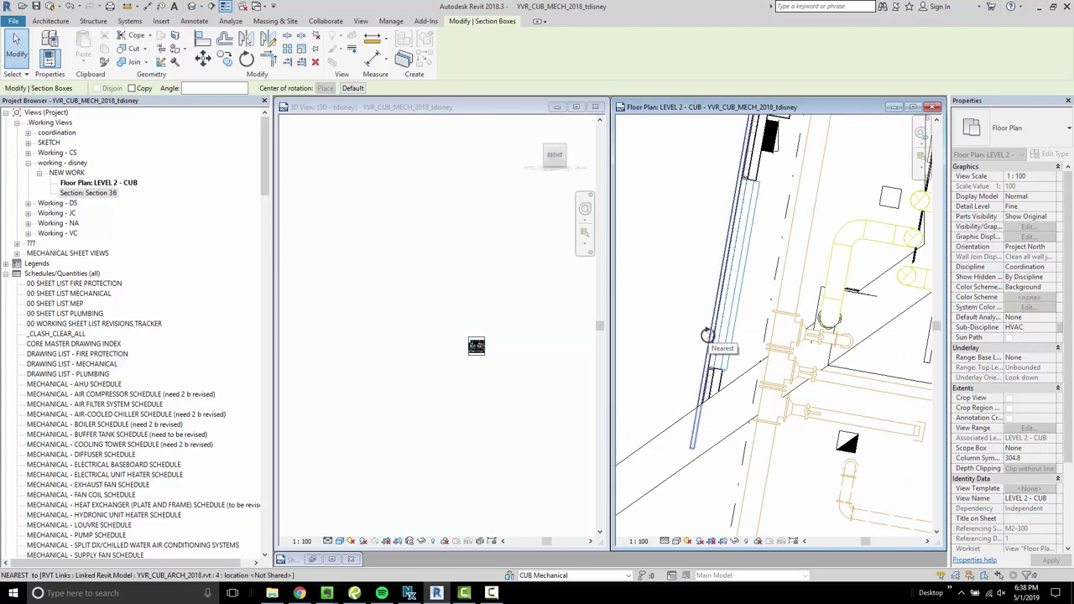
left_click(709, 335)
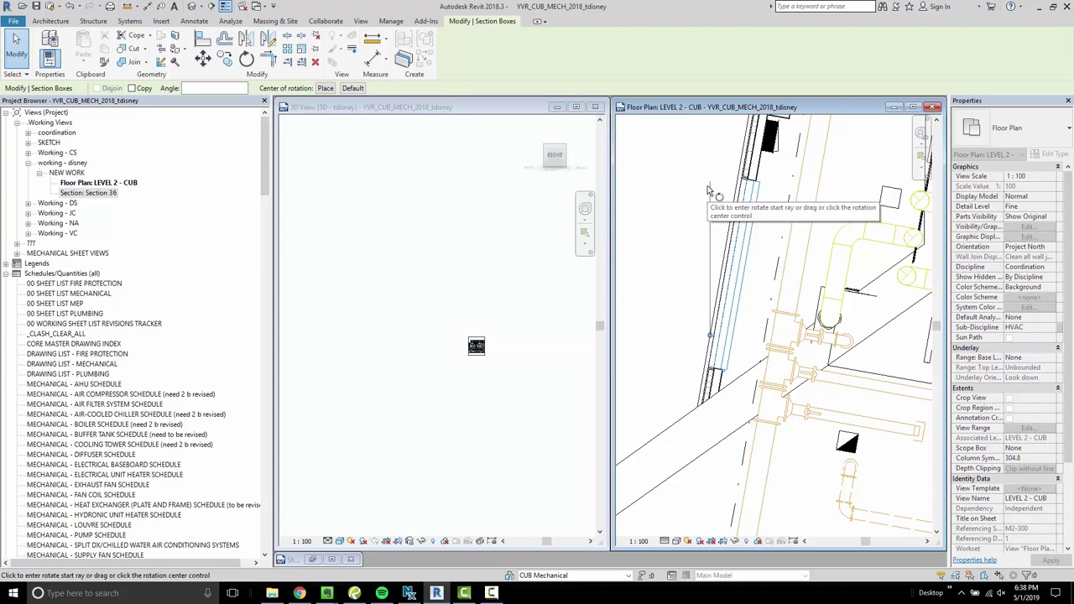
left_click(708, 188)
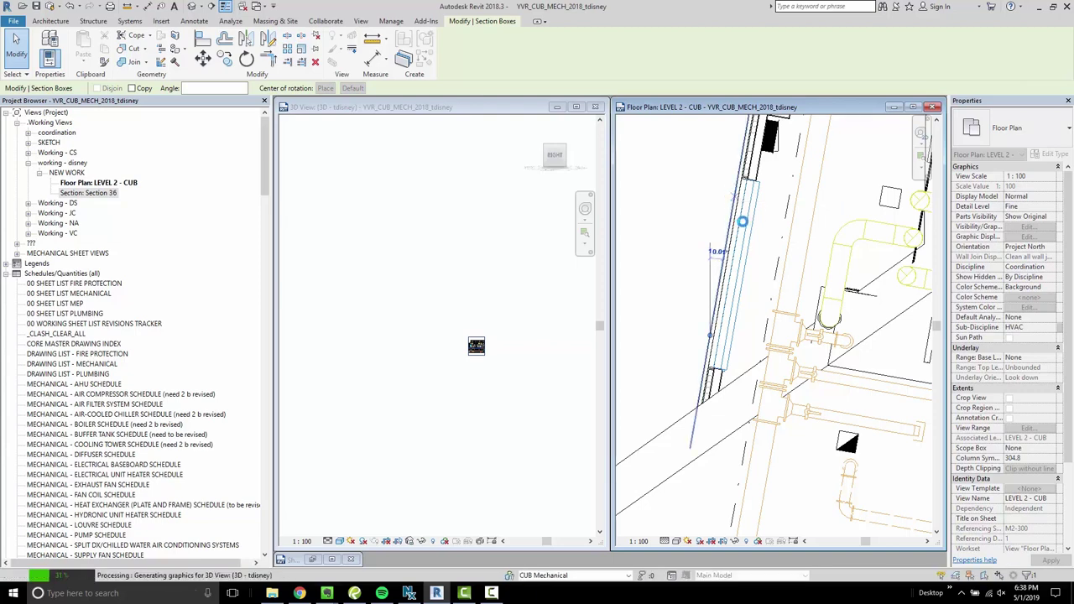
left_click(733, 199)
scroll(777, 260, "down", 3)
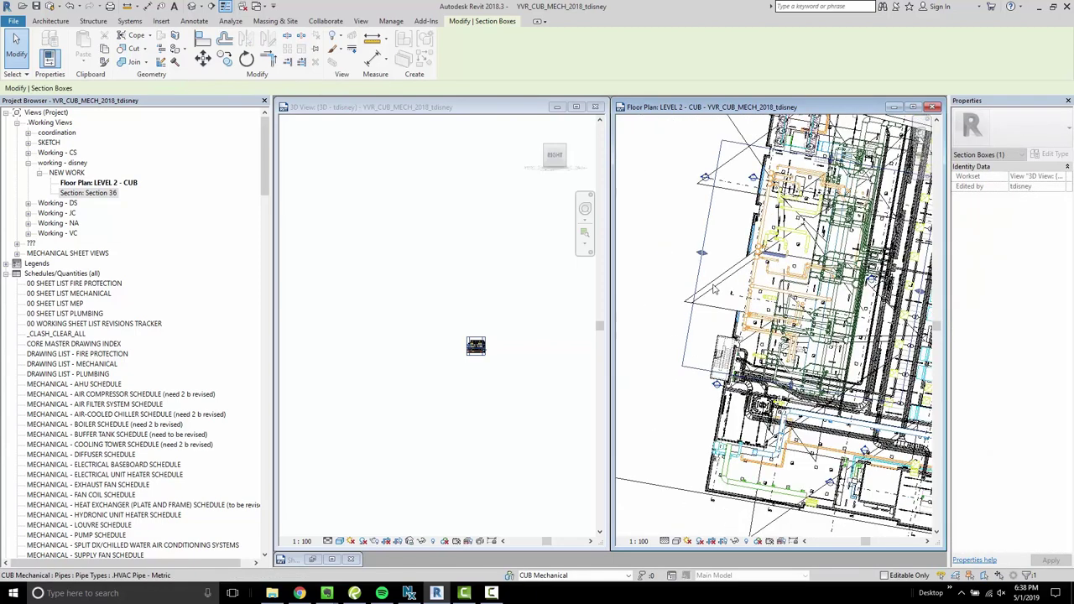
middle_click_drag(717, 302, 712, 359)
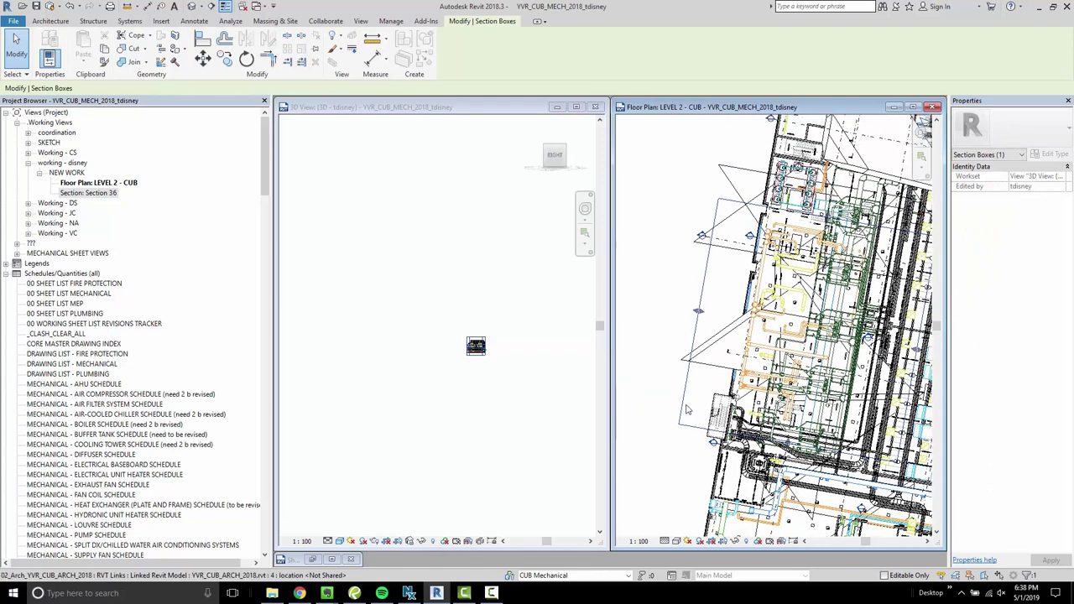
scroll(768, 325, "up", 1)
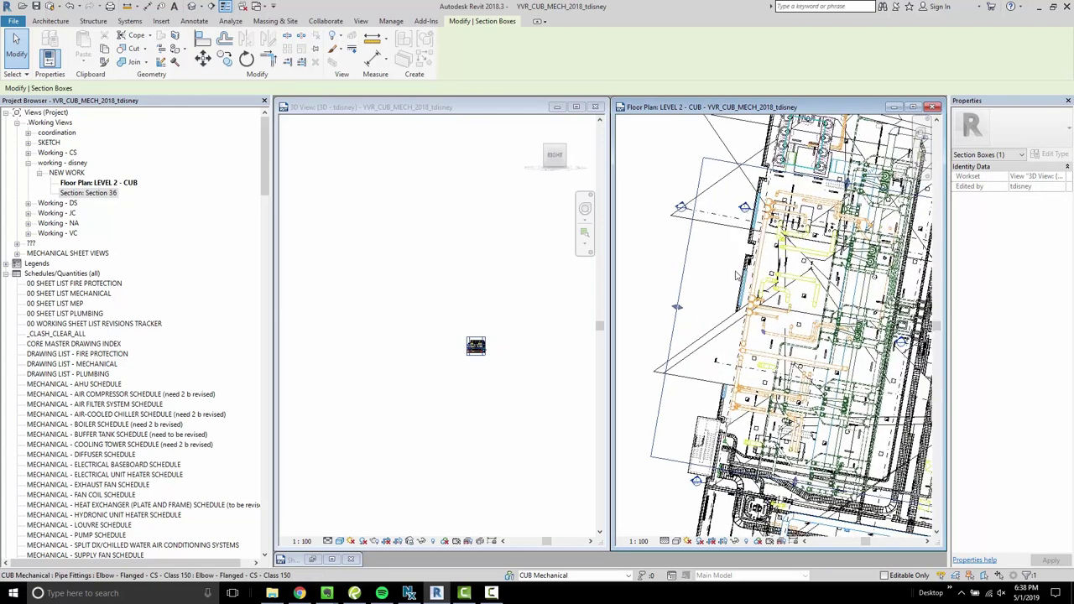
Step: Turn the 3D view to a raised corner angle on the cropped model, then narrow the Project Browser and retile the views
left_click(499, 438)
left_click(519, 418)
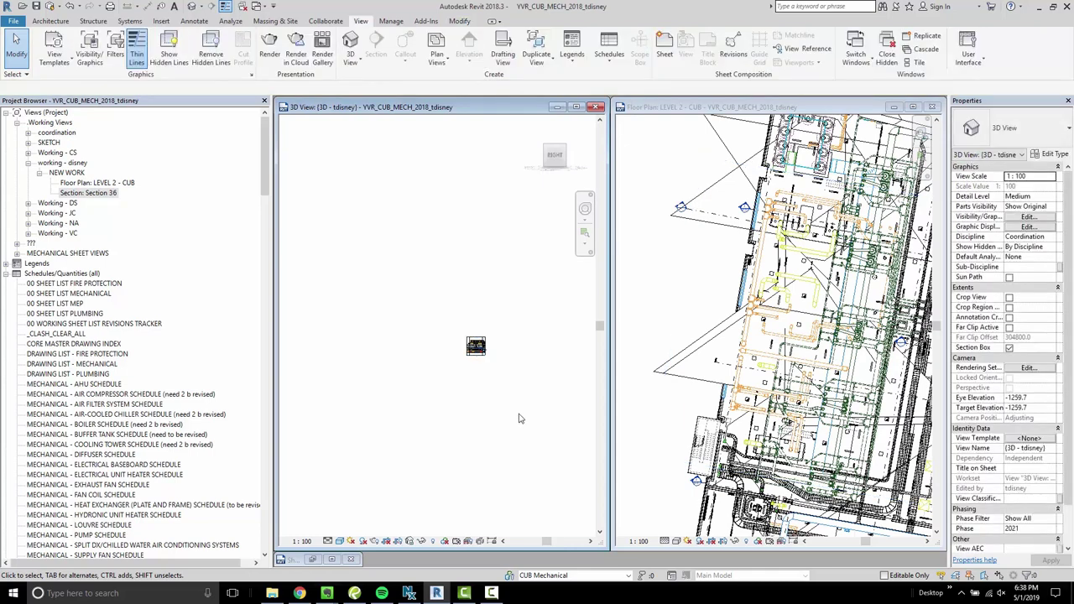
middle_click_drag(527, 401, 453, 382, "shift")
scroll(508, 388, "up", 3)
scroll(443, 386, "up", 5)
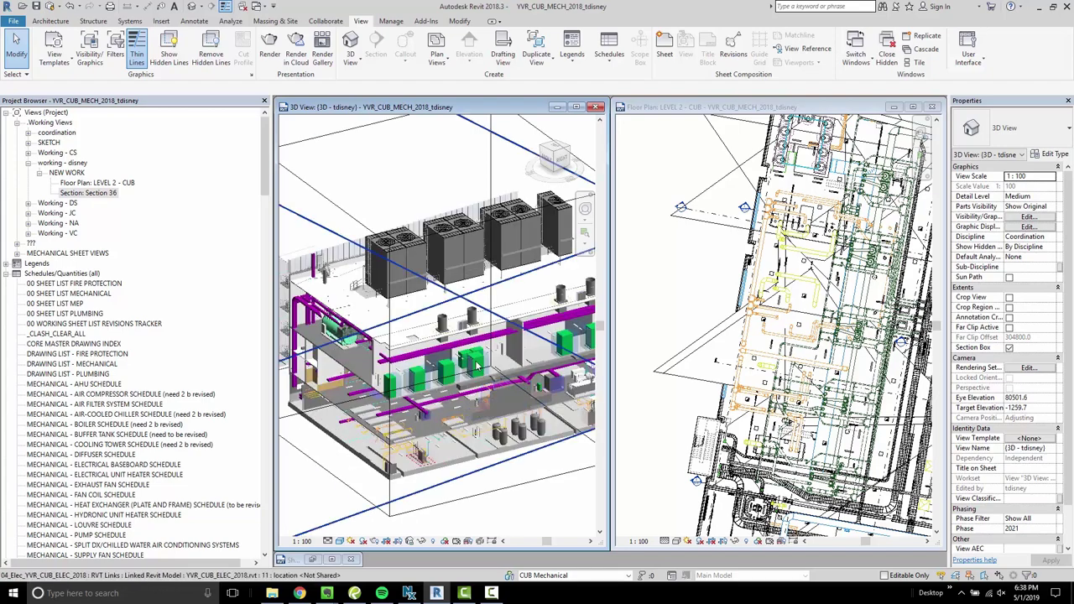
left_click_drag(245, 364, 97, 364)
key("t")
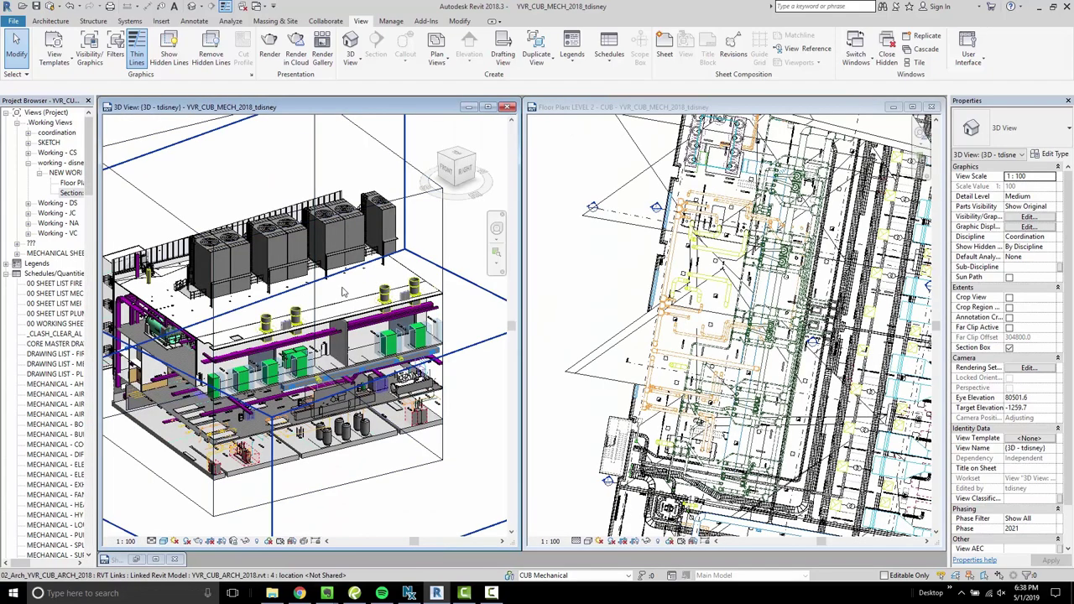
Step: Orbit the 3D view to face the front of the cropped building and set its detail level to Fine
middle_click_drag(425, 361, 390, 336, "shift")
middle_click_drag(290, 313, 404, 304, "shift")
middle_click_drag(266, 256, 306, 357)
left_click(152, 541)
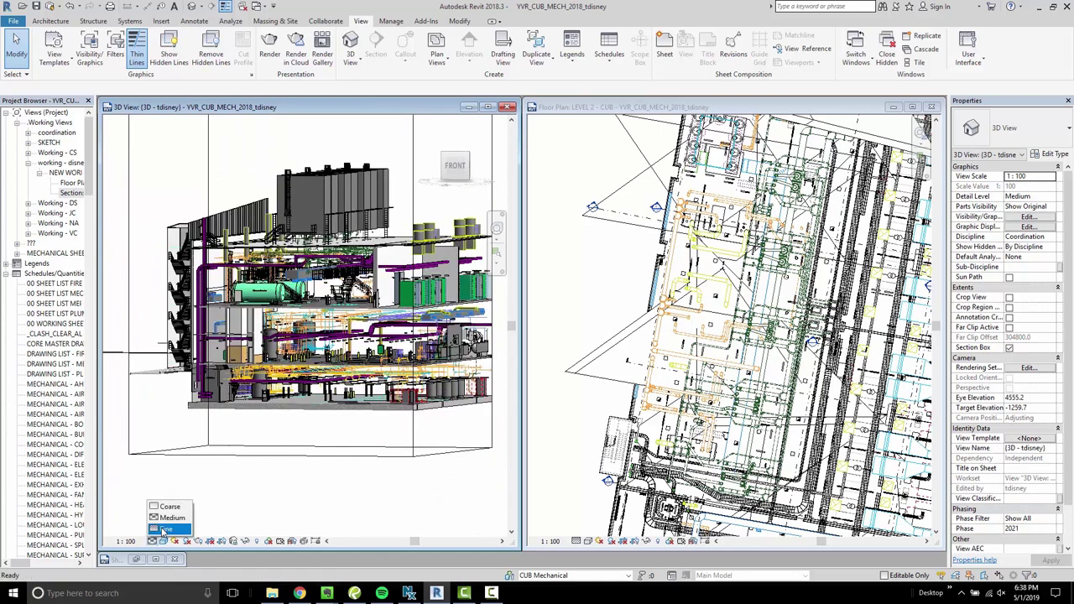
left_click(164, 530)
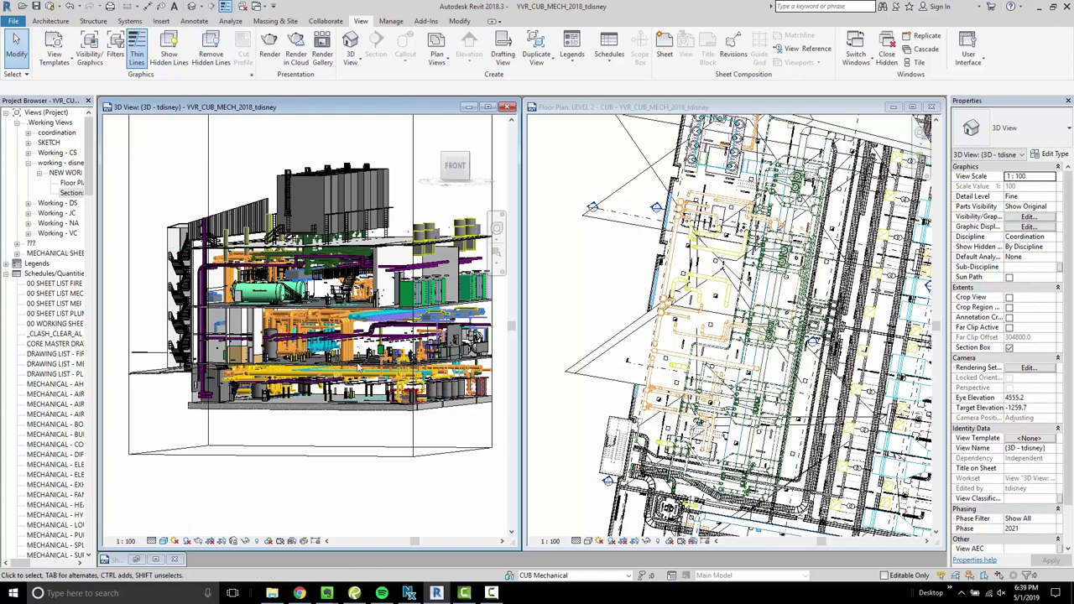
Step: Inspect the cropped floors and piping from a front corner in the maximized 3D view, and tile it beside the floor plan again
left_click(488, 107)
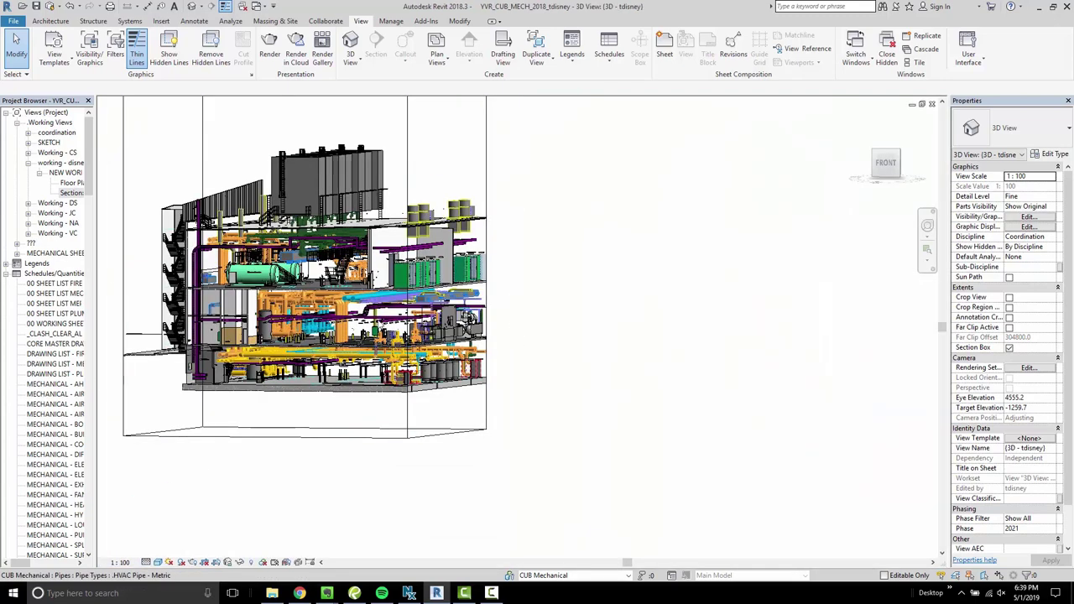
middle_click_drag(458, 328, 567, 335)
scroll(514, 328, "up", 1)
middle_click_drag(460, 287, 469, 342, "shift")
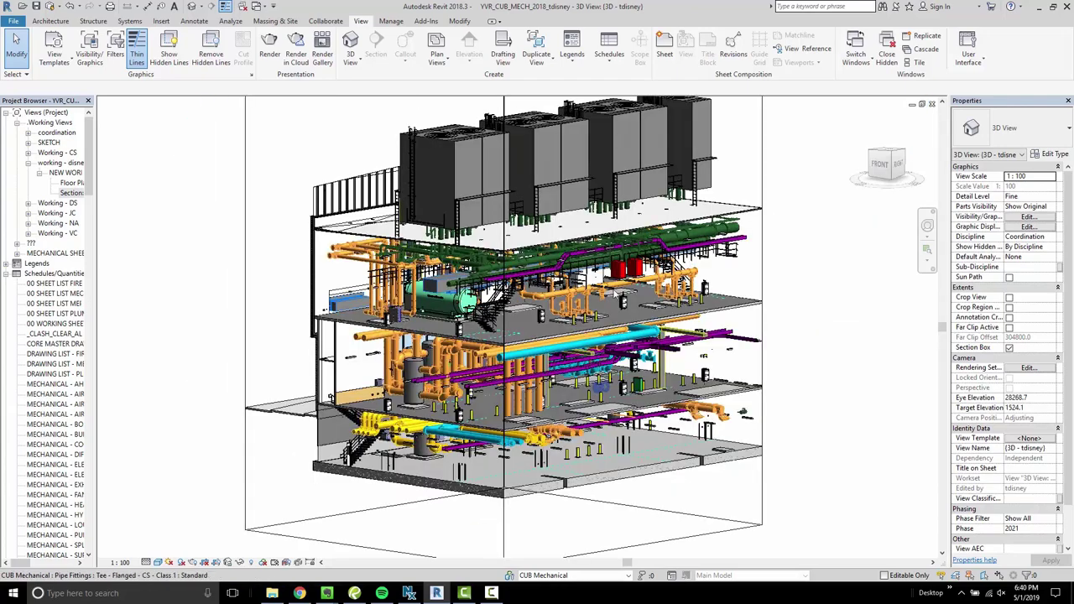
scroll(603, 373, "down", 2)
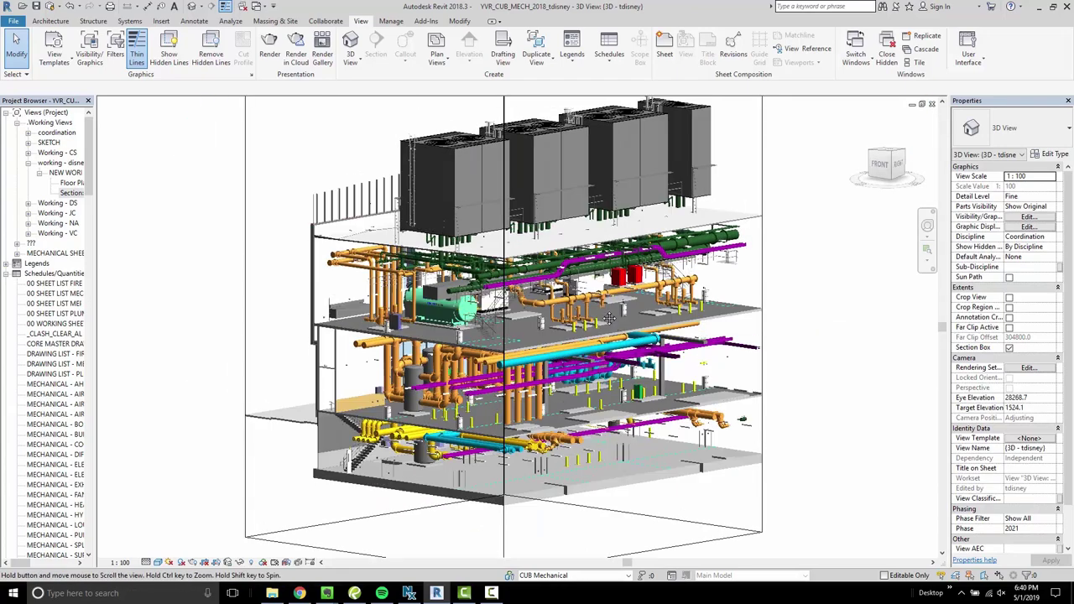
key("w")
key("t")
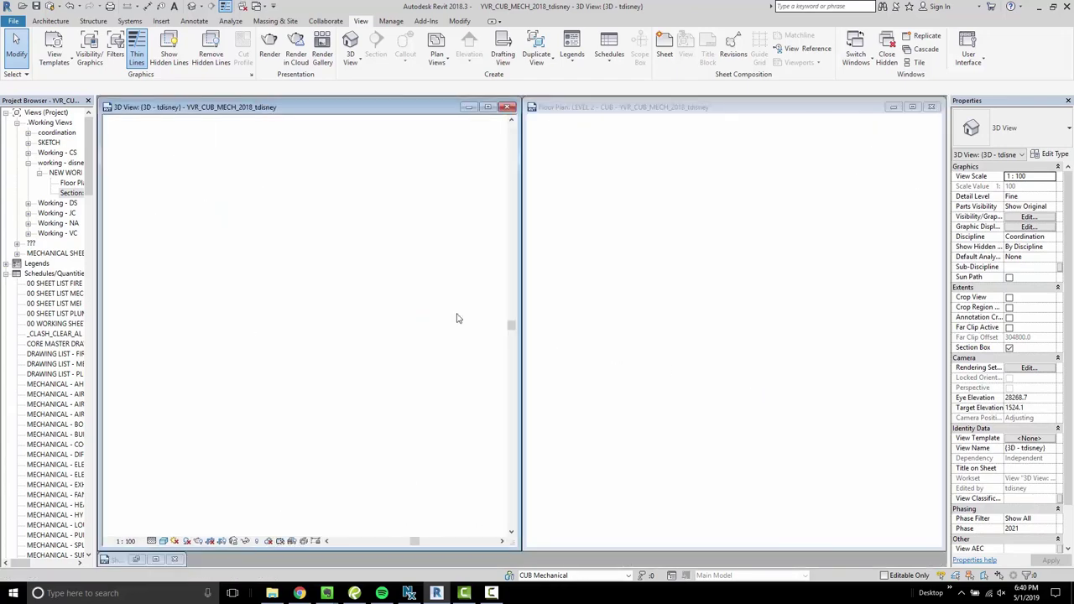
Step: Check the building's exterior wall and section markers in the floor plan, then select the section box in the 3D view
left_click(597, 250)
scroll(638, 244, "down", 1)
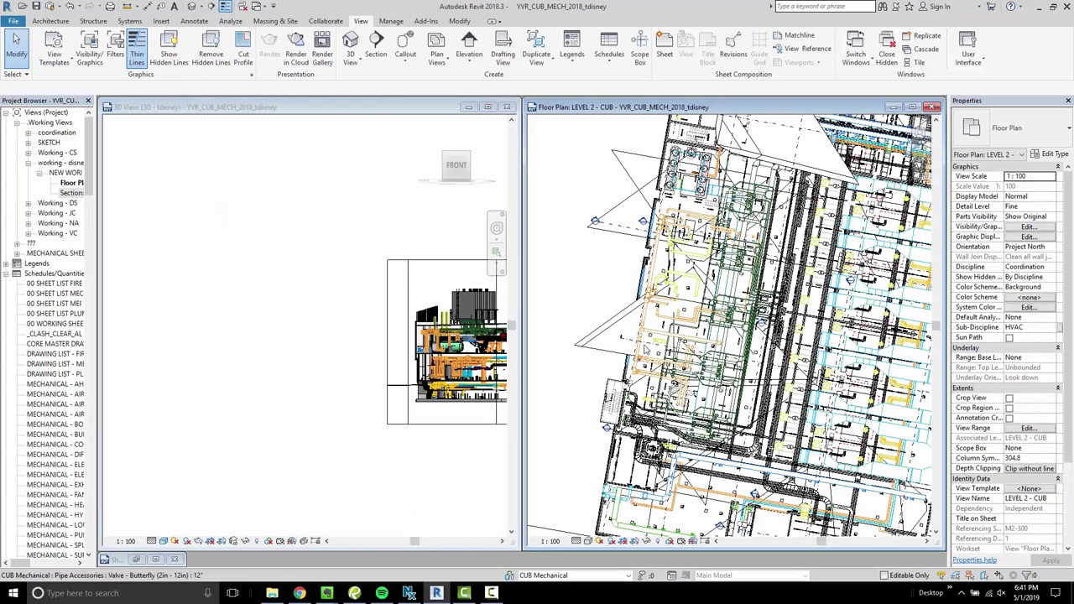
middle_click_drag(687, 201, 690, 128)
scroll(583, 244, "up", 4)
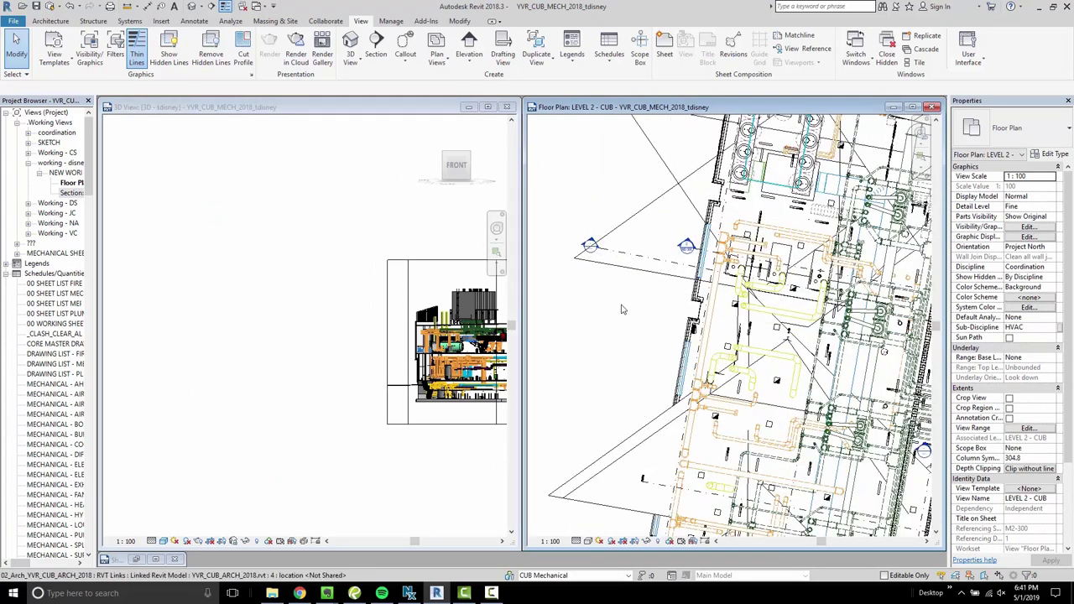
left_click(307, 364)
middle_click_drag(365, 372, 240, 360)
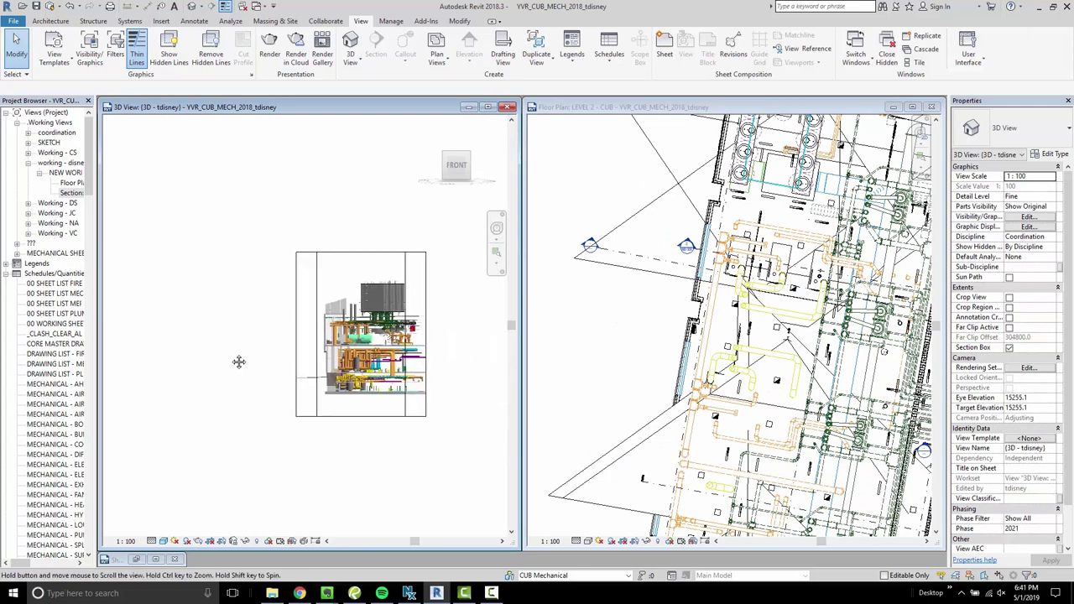
scroll(283, 249, "up", 3)
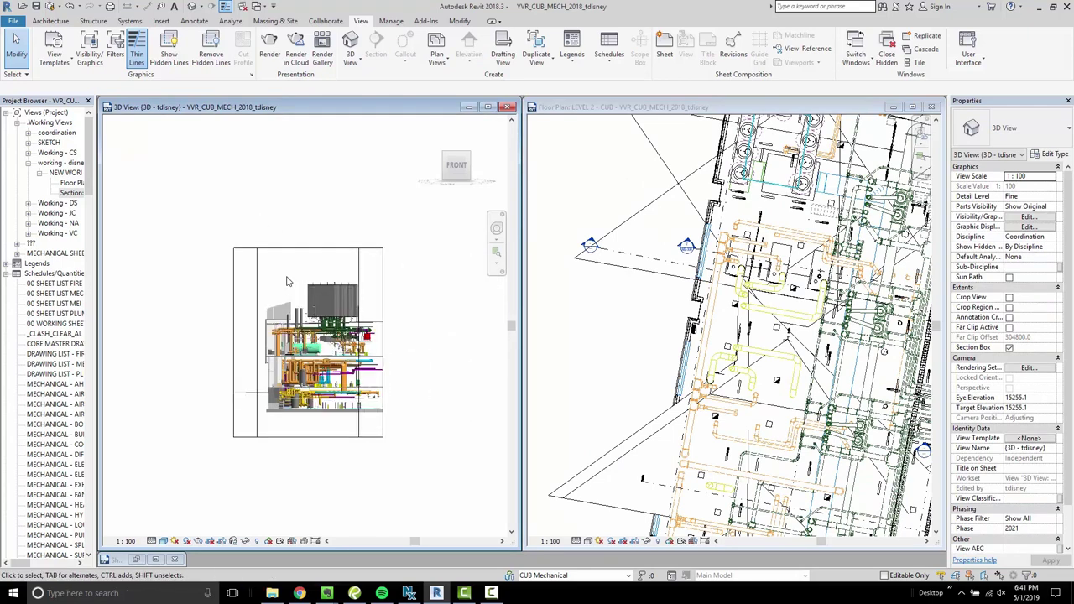
left_click(317, 241)
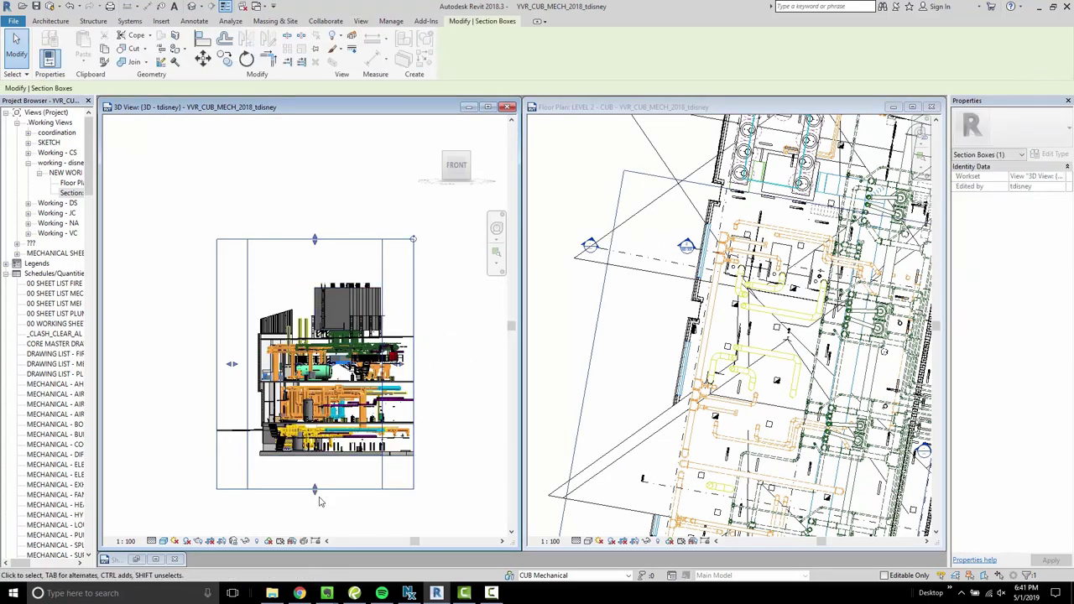
Step: Open Section 36 from its marker in the floor plan and narrow its window so the 3D view stays uncovered
left_click(550, 245)
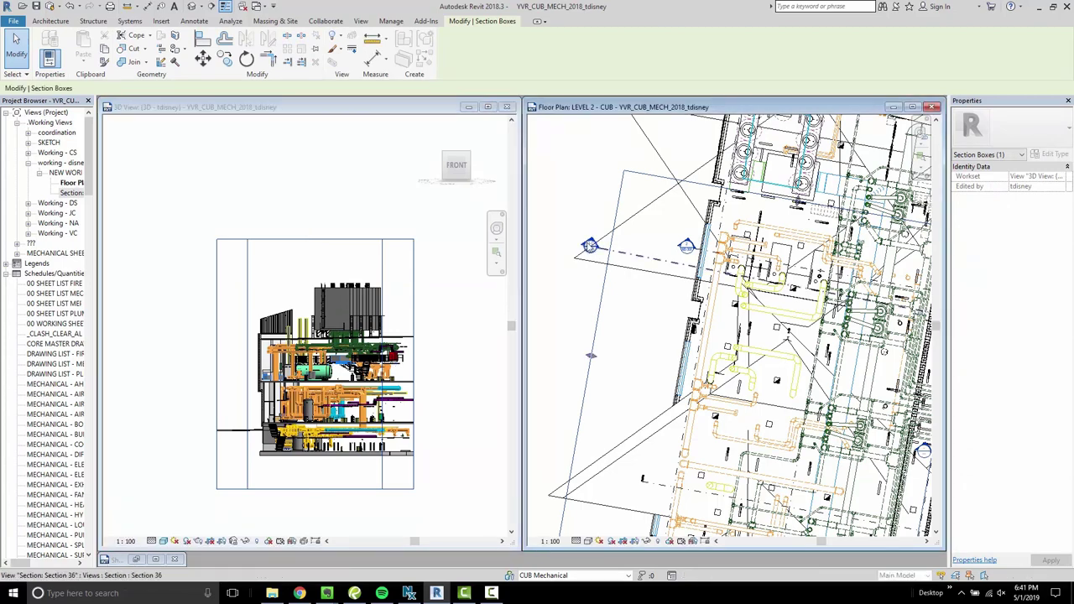
double_click(590, 246)
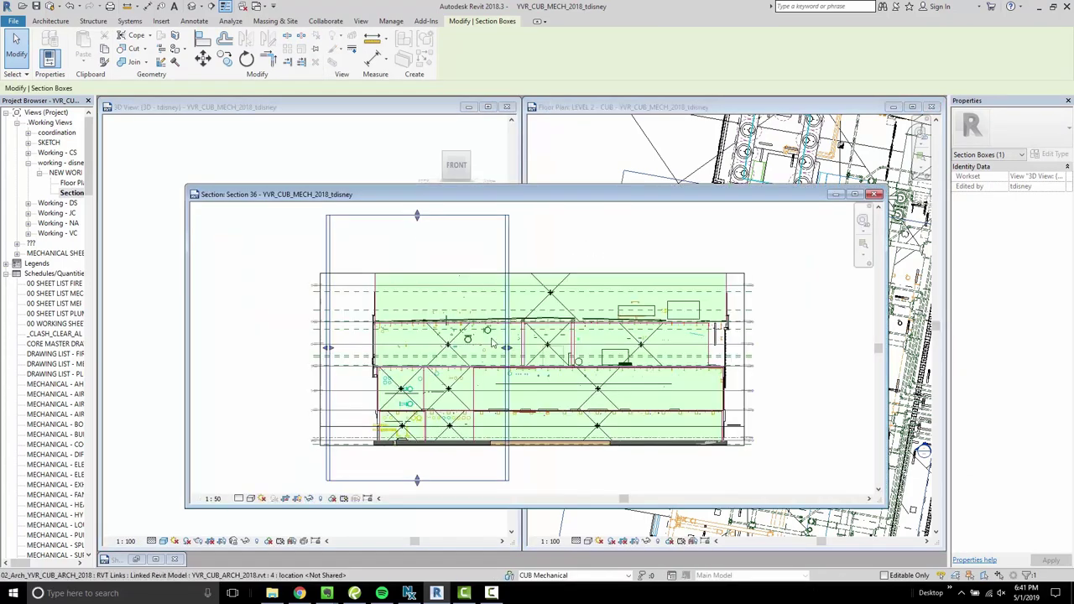
middle_click_drag(437, 374, 730, 382)
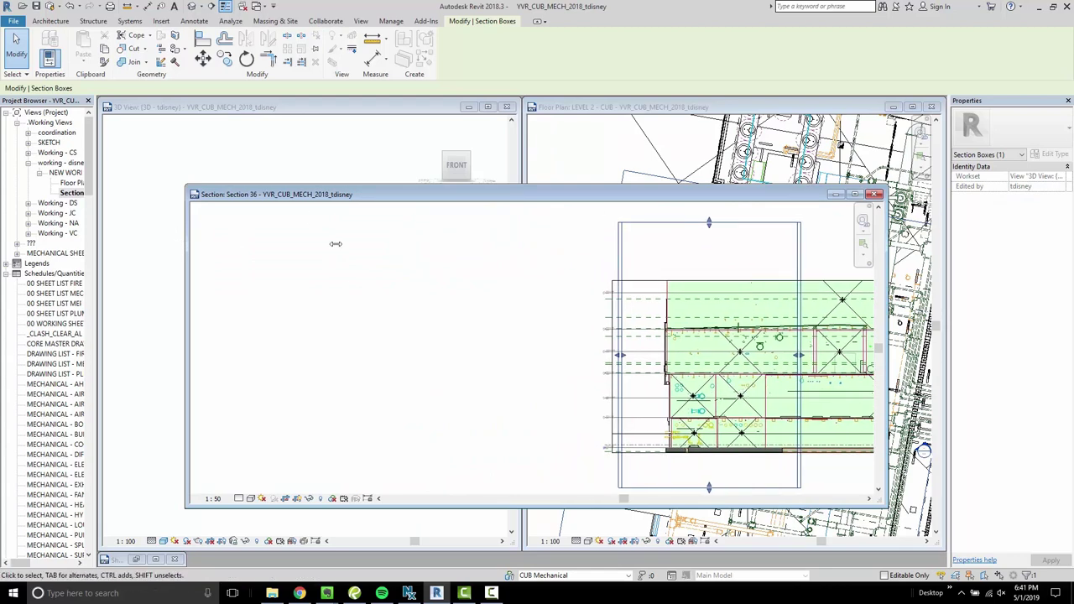
left_click_drag(336, 243, 557, 361)
left_click(273, 249)
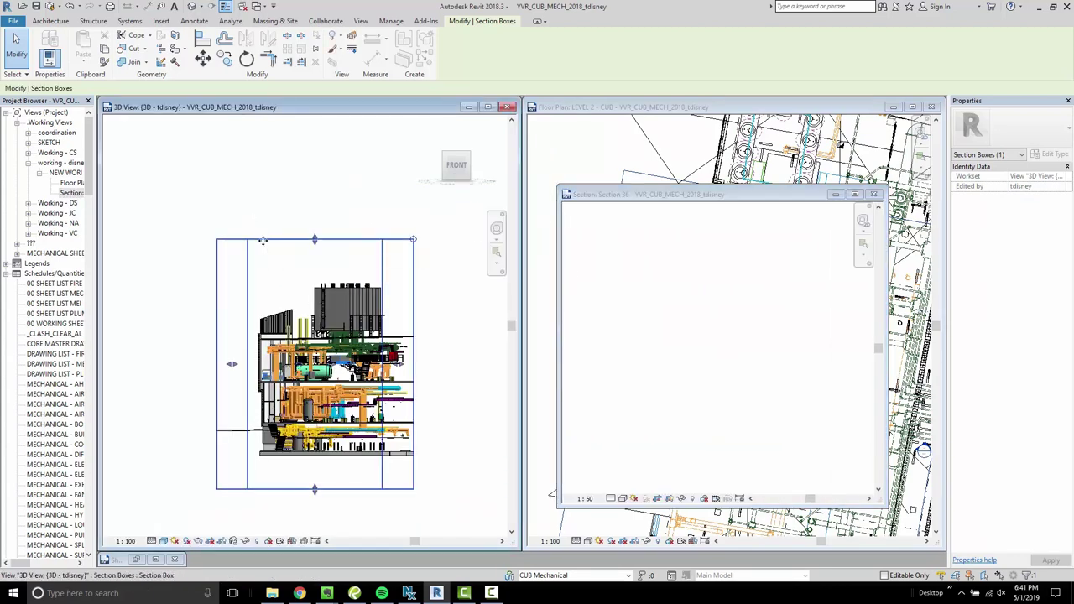
left_click(615, 201)
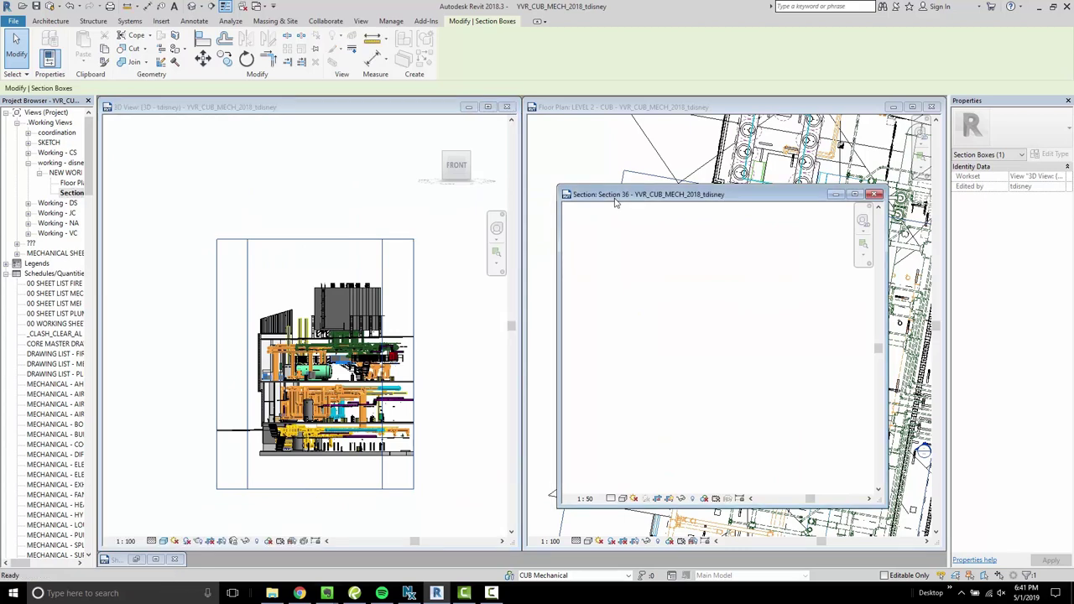
Step: Lower the top of the section box in Section 36 to just below the roof line of the upper mechanical floor
scroll(681, 335, "down", 3)
middle_click_drag(808, 340, 653, 336)
scroll(653, 336, "up", 2)
middle_click_drag(653, 273, 682, 290)
scroll(681, 290, "up", 1)
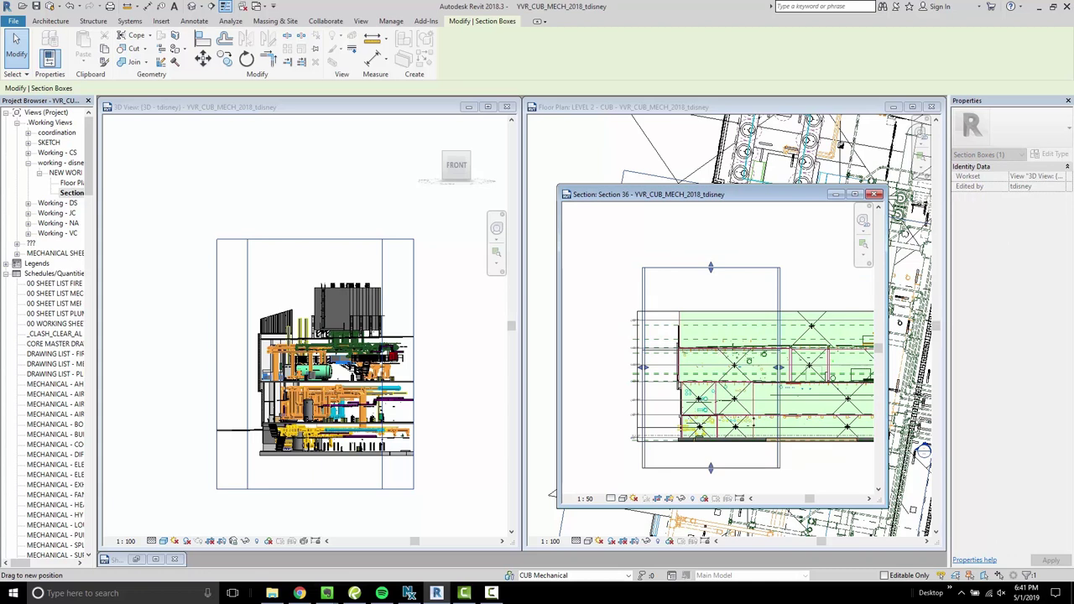
left_click_drag(710, 267, 711, 350)
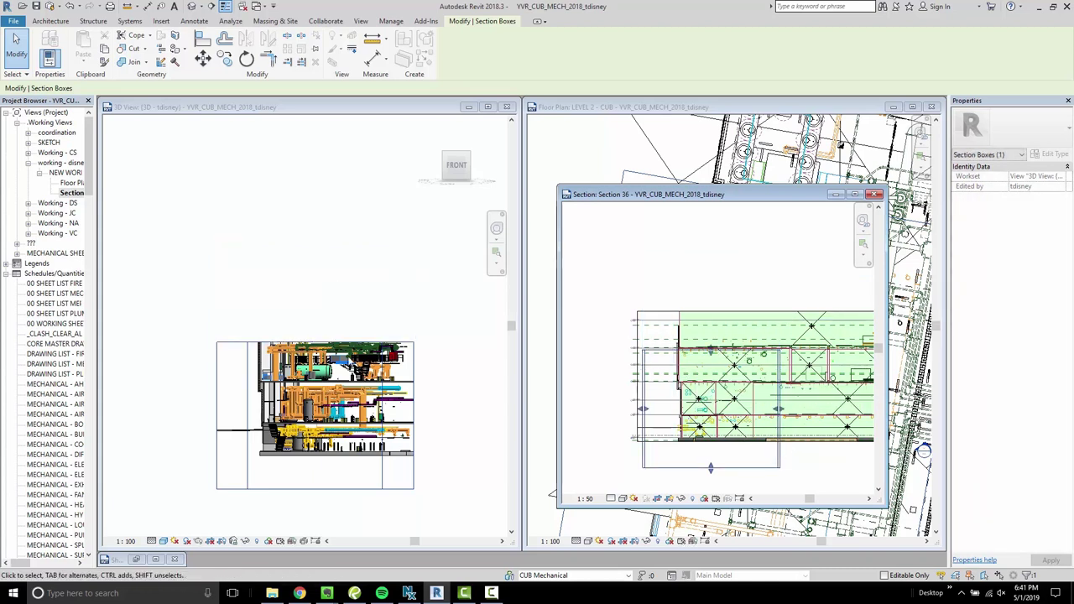
Step: Raise the bottom of the section box in Section 36 to just under the upper mechanical floor's slab, isolating that storey in 3D
left_click(337, 397)
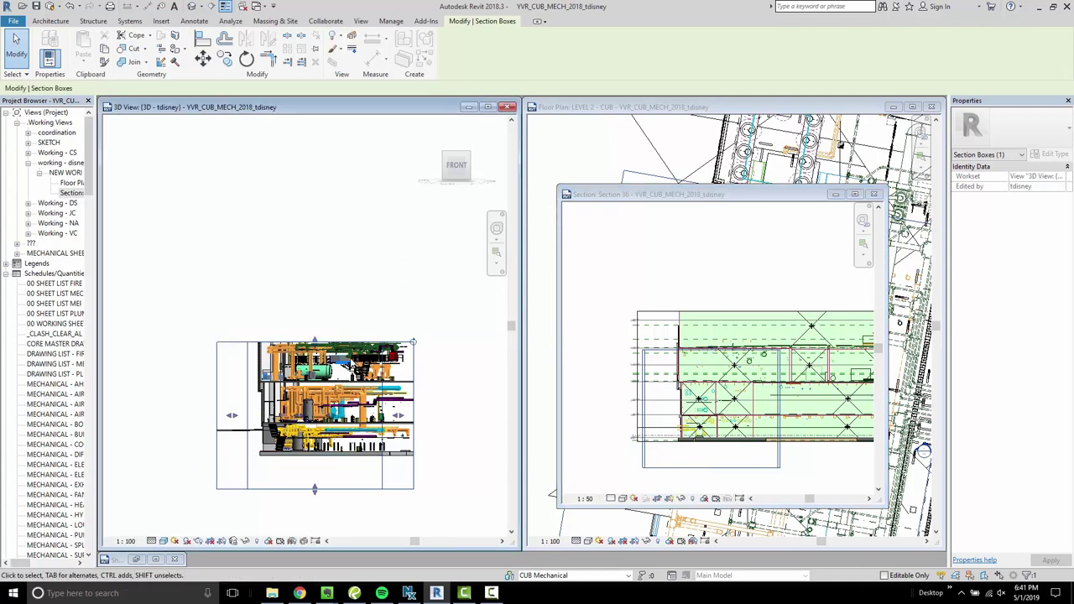
mouse_move(351, 380)
middle_mouse_down("shift")
mouse_move(340, 397)
mouse_move(356, 365)
middle_mouse_up("shift")
scroll(340, 397, "up", 2)
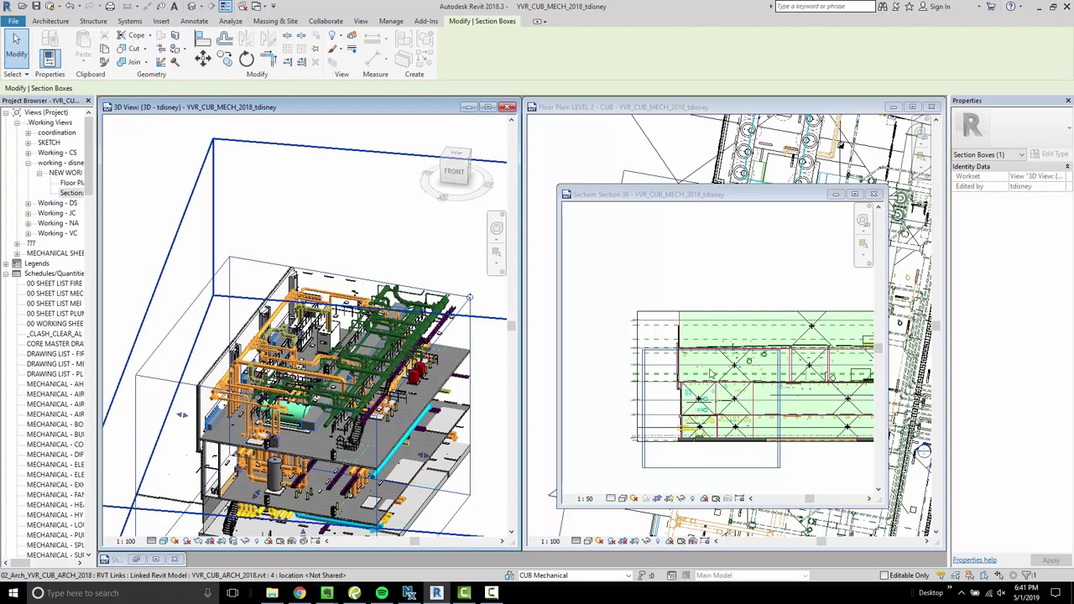
left_click(690, 215)
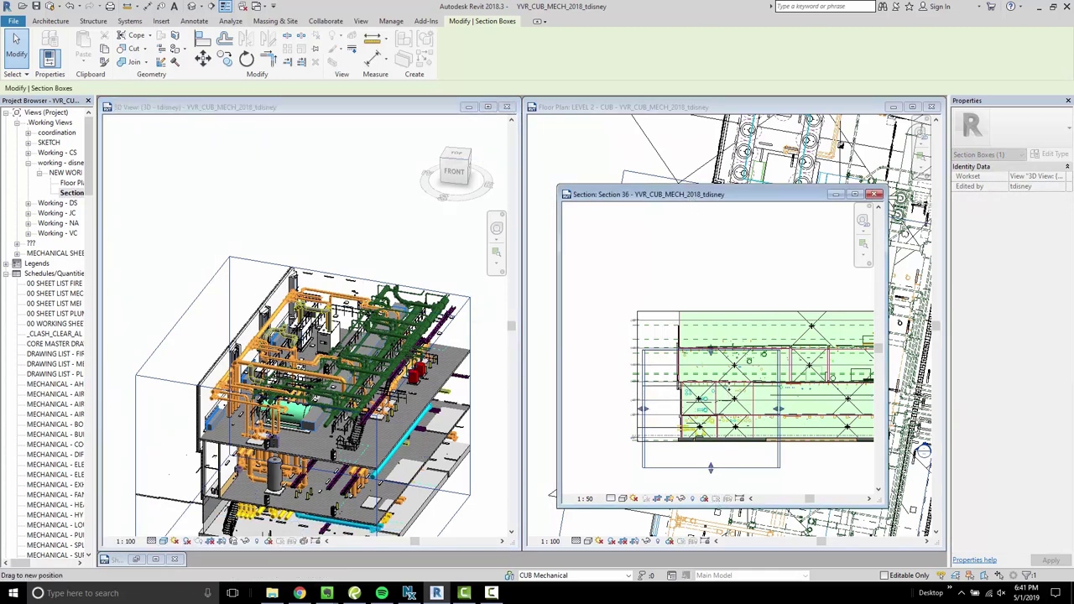
left_click_drag(710, 468, 710, 387)
left_click(356, 362)
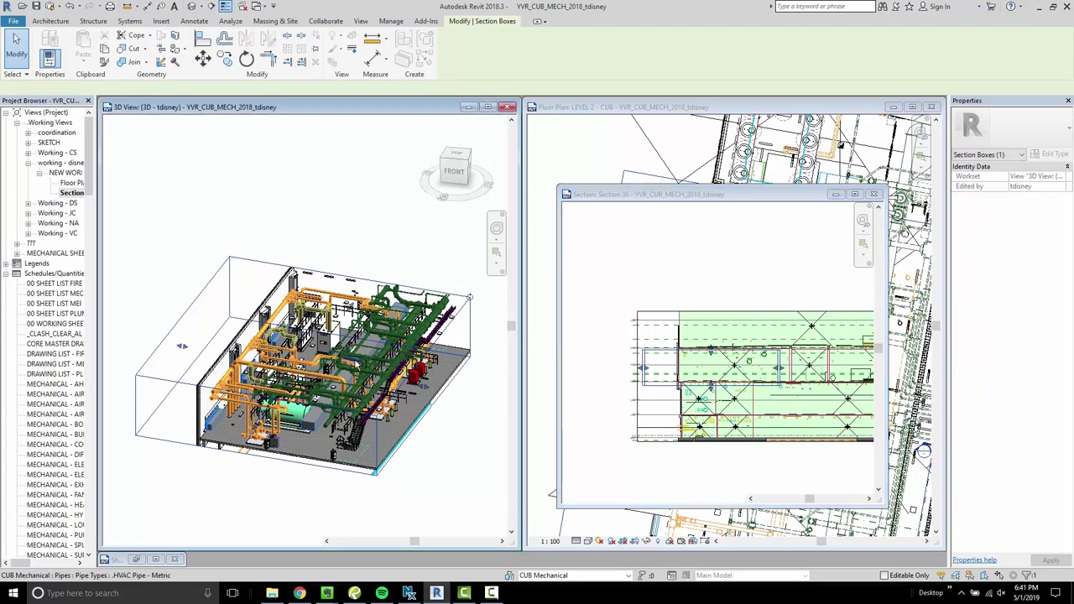
Step: Close the section and floor plan views and maximize the 3D view
left_click(874, 194)
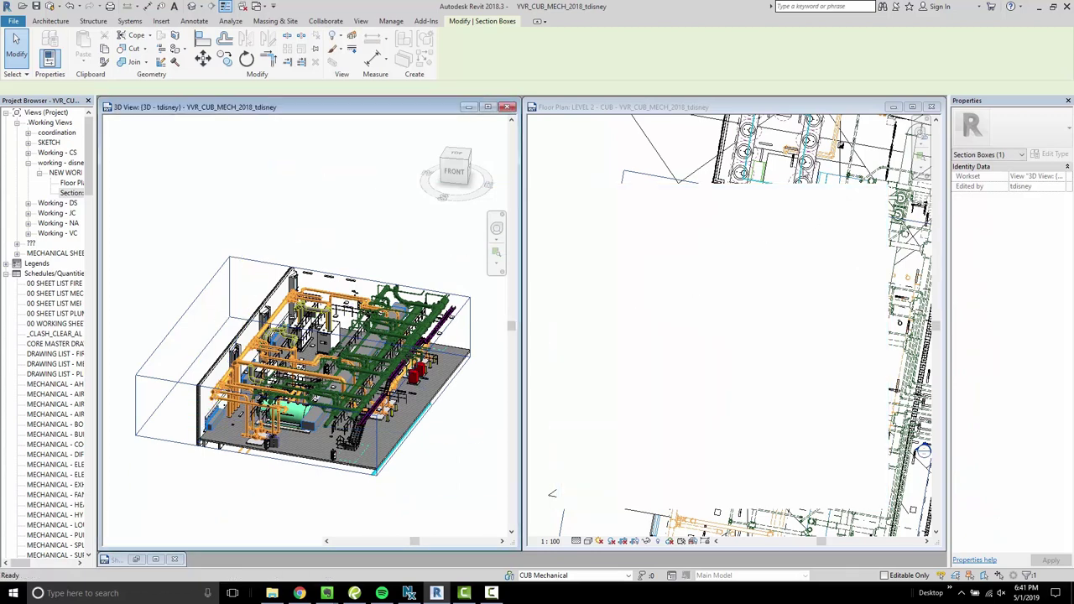
left_click(931, 108)
left_click(488, 107)
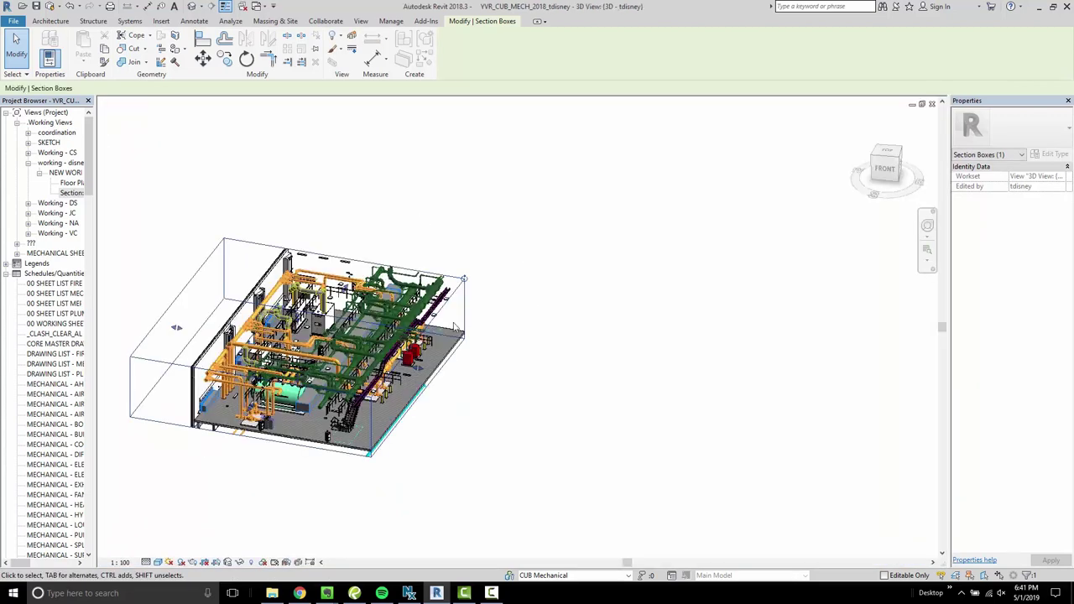
Step: Orbit the 3D view to a raised back-right corner angle that frames the whole cropped mechanical floor
scroll(616, 340, "up", 3)
middle_click_drag(615, 339, 359, 358, "shift")
middle_click_drag(503, 352, 598, 328)
scroll(697, 377, "down", 1)
middle_click_drag(597, 328, 574, 330, "shift")
middle_click_drag(497, 303, 578, 394)
scroll(530, 357, "up", 1)
scroll(571, 383, "up", 1)
middle_click_drag(578, 393, 581, 399, "shift")
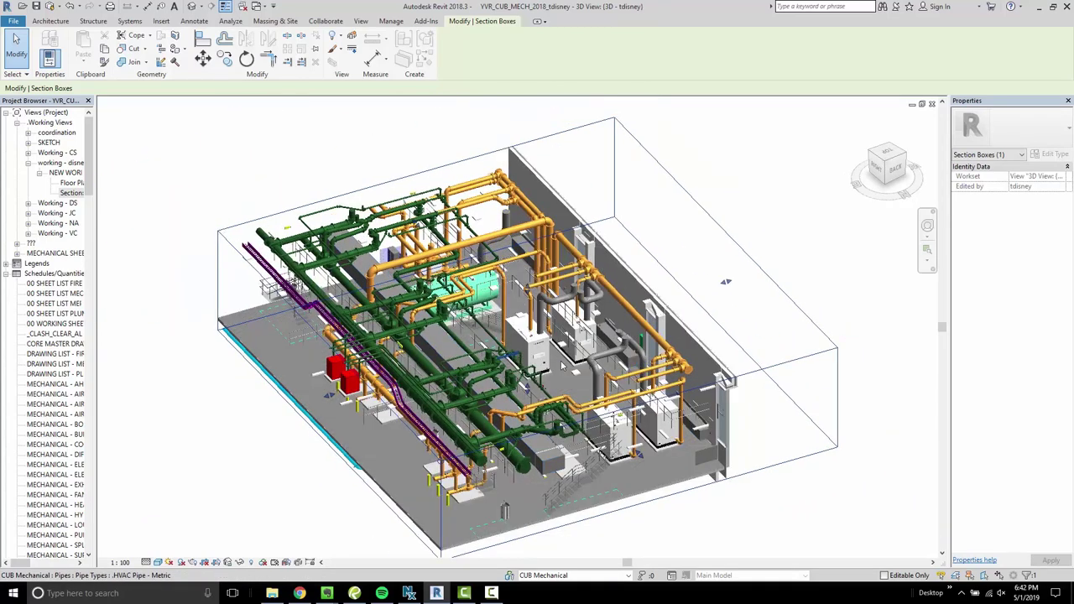
middle_click_drag(759, 271, 712, 257, "shift")
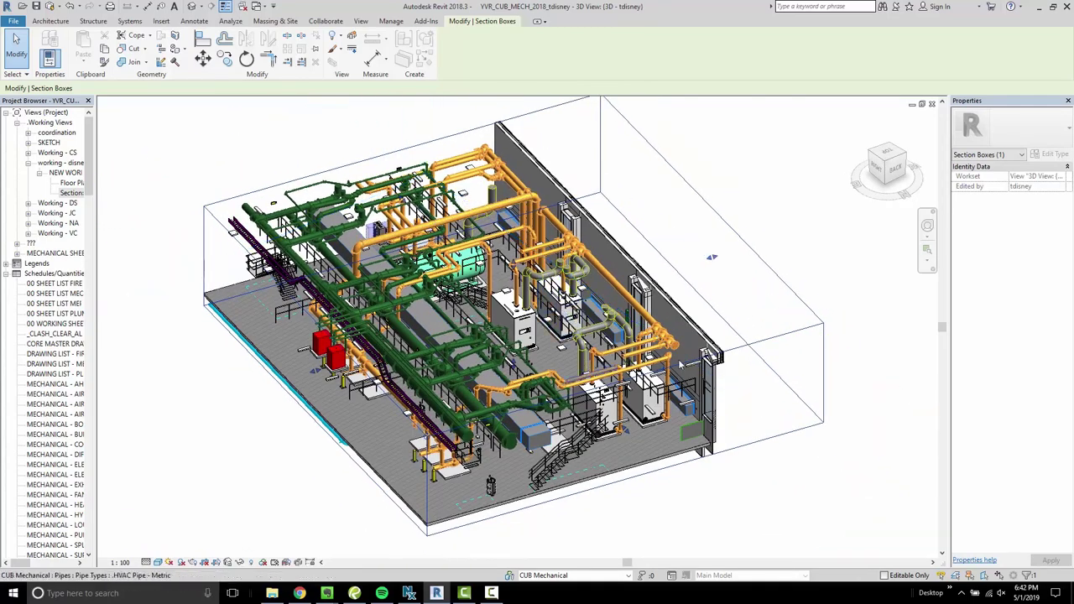
middle_click_drag(592, 350, 594, 349, "shift")
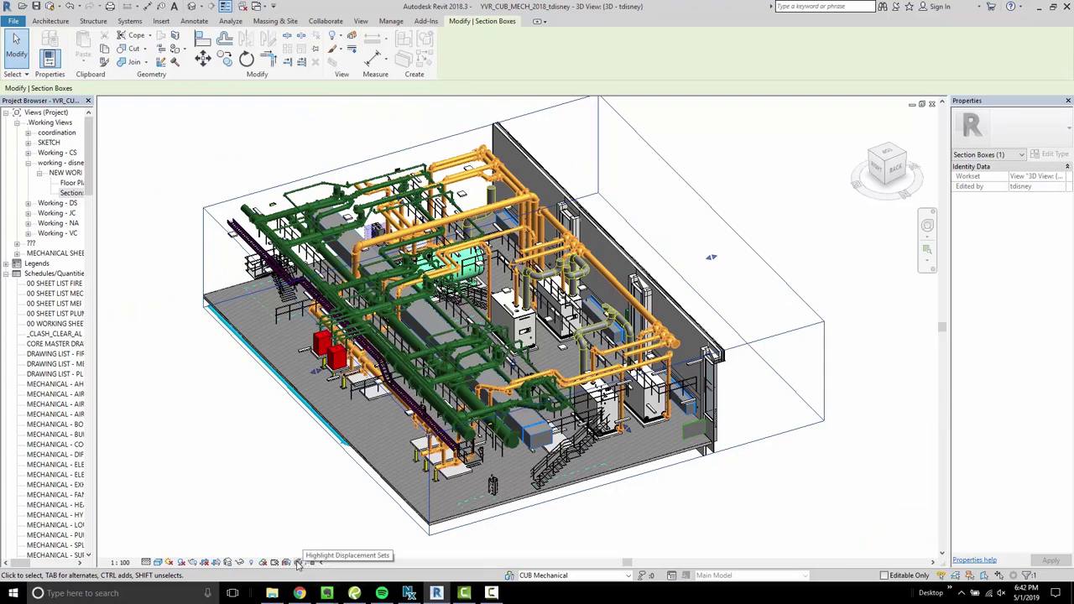
Step: Save the 3D view's orientation and lock it under the name "cool 3d view for tutorial"
left_click(227, 562)
left_click(283, 528)
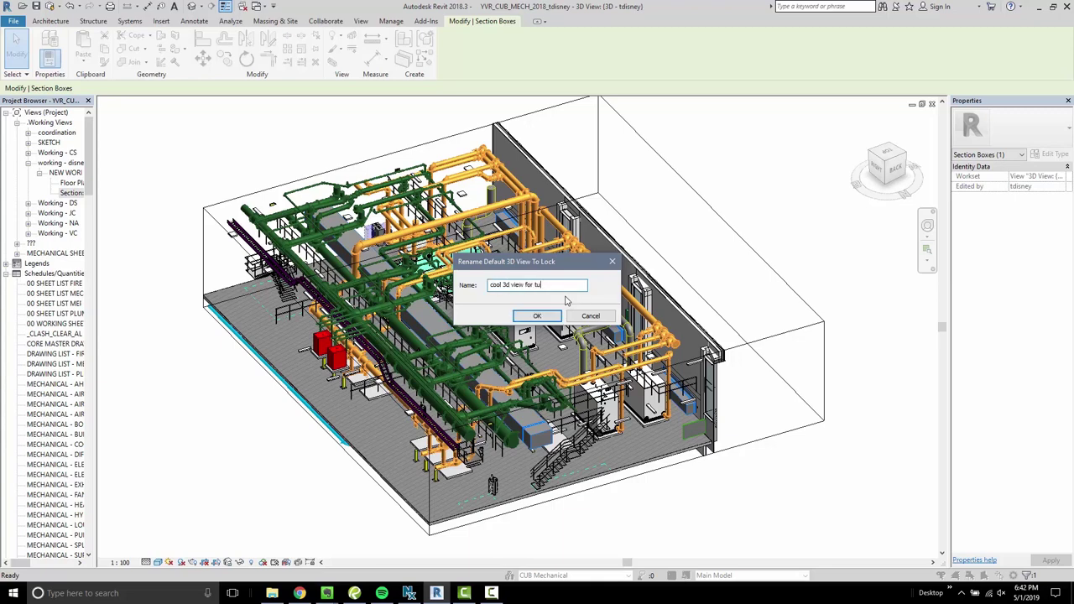
type("ial")
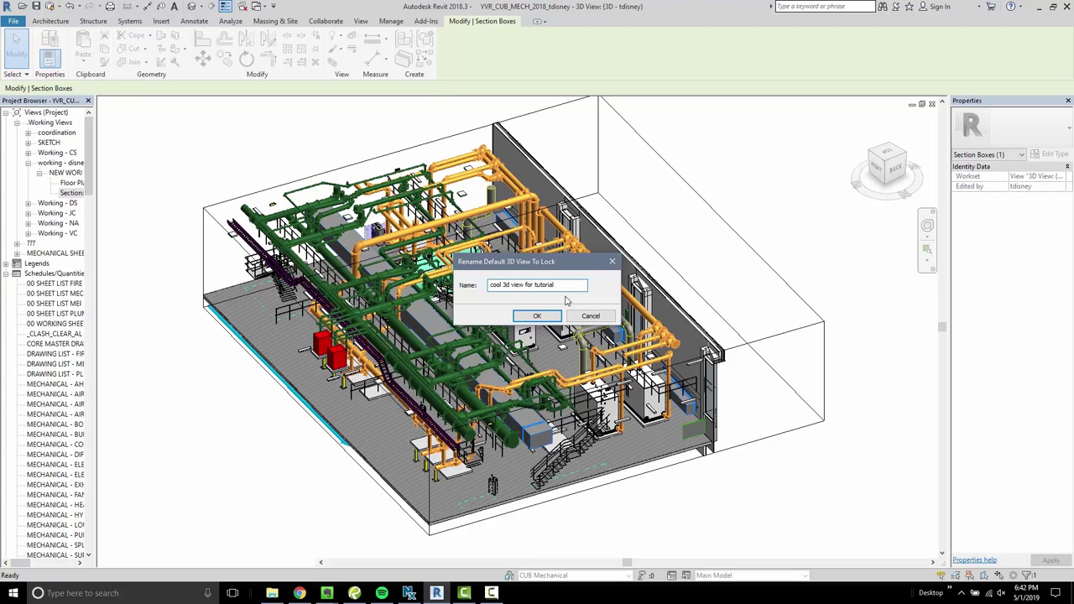
key("Return")
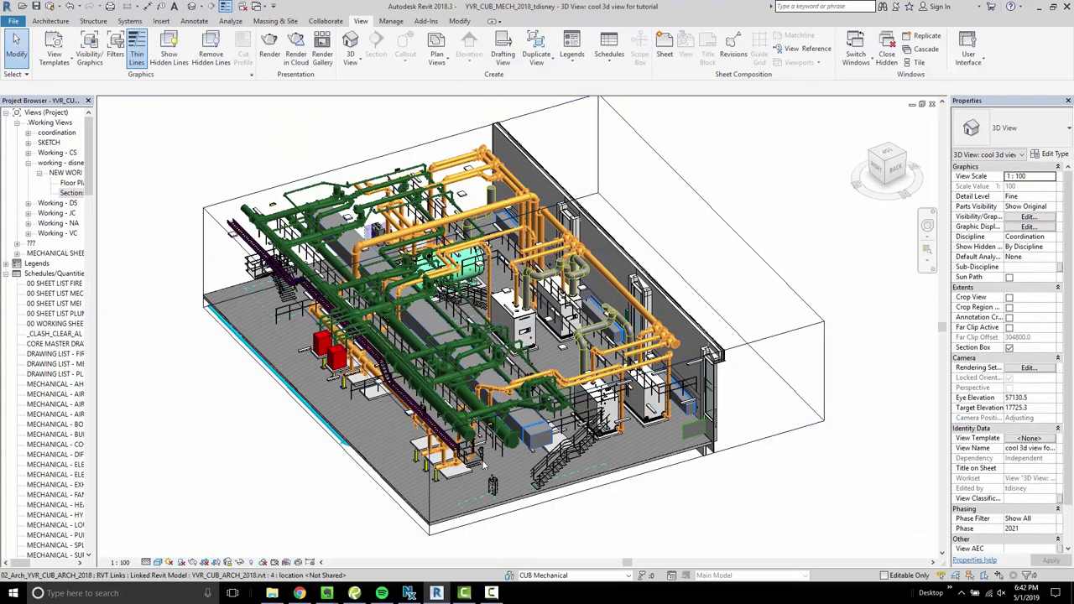
Step: Examine the green and orange piping, cable tray, red units and white equipment up close in the locked 3D view
scroll(208, 481, "down", 5)
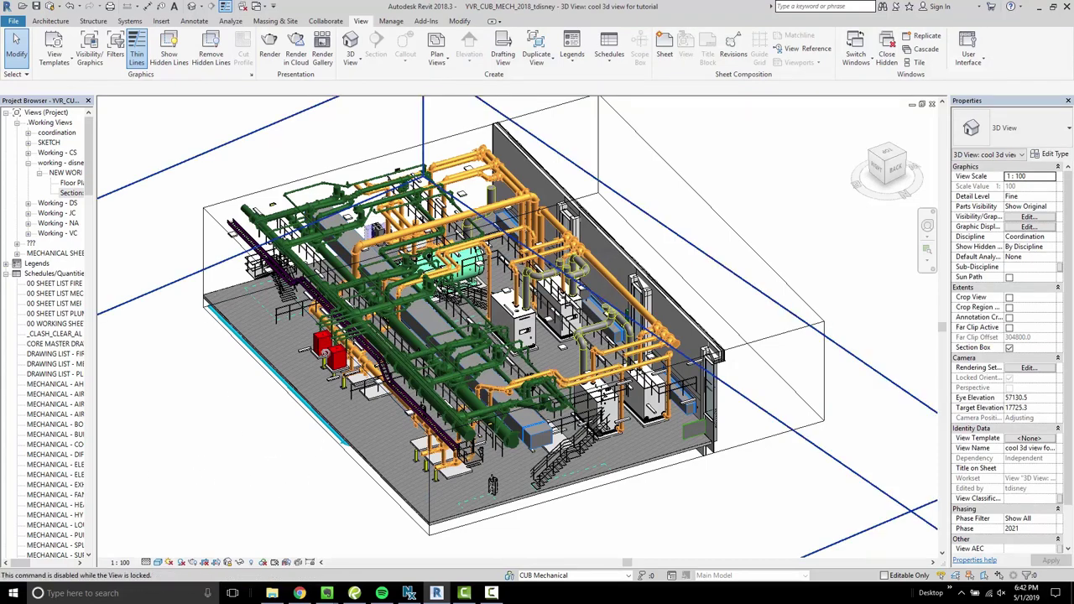
scroll(613, 287, "up", 2)
scroll(561, 463, "up", 6)
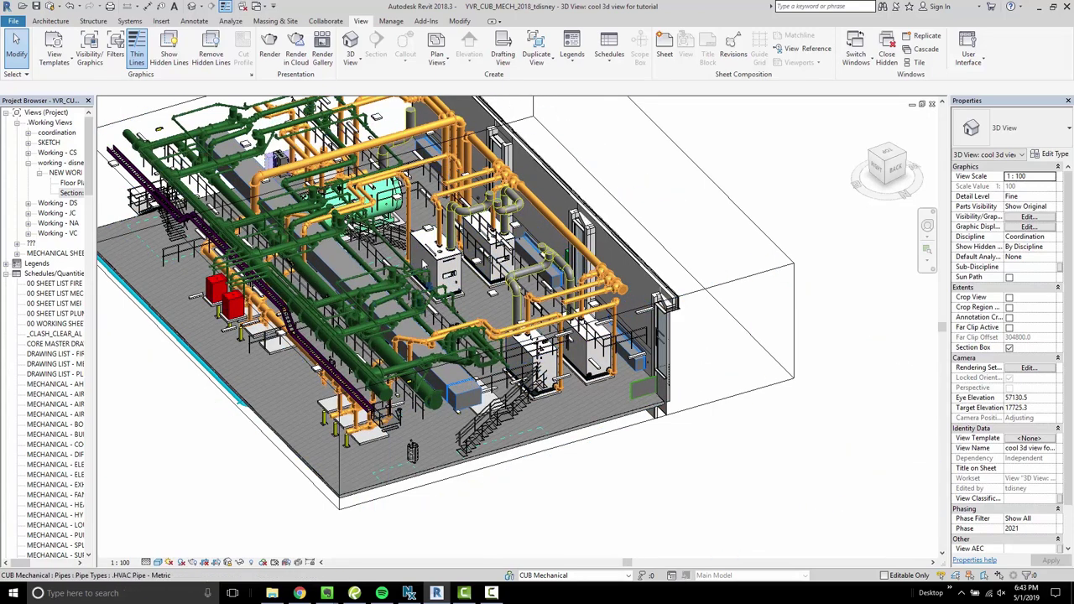
middle_click_drag(456, 274, 555, 340)
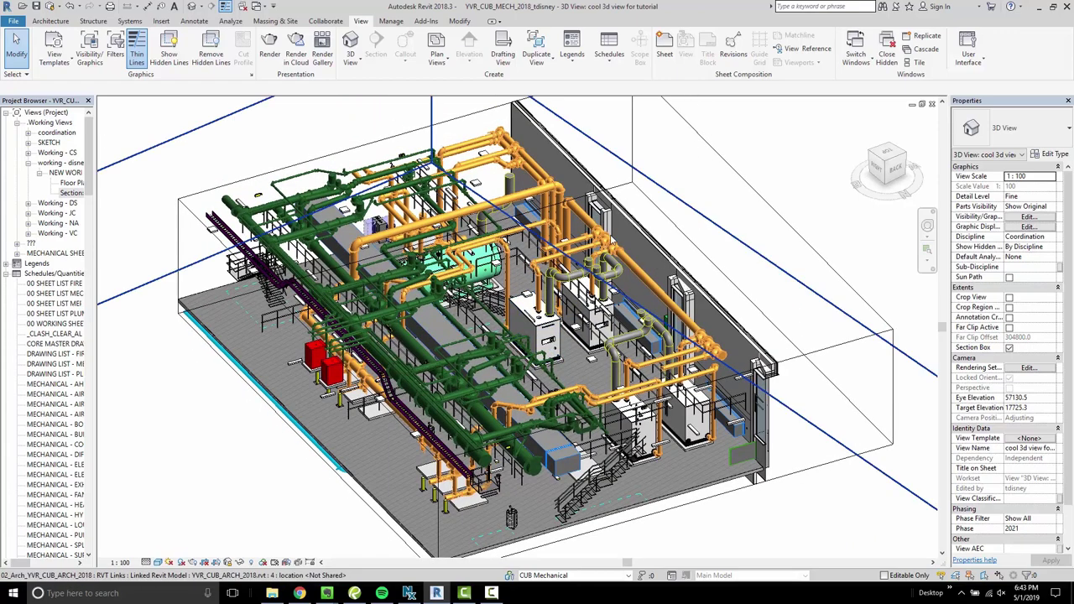
scroll(538, 340, "up", 5)
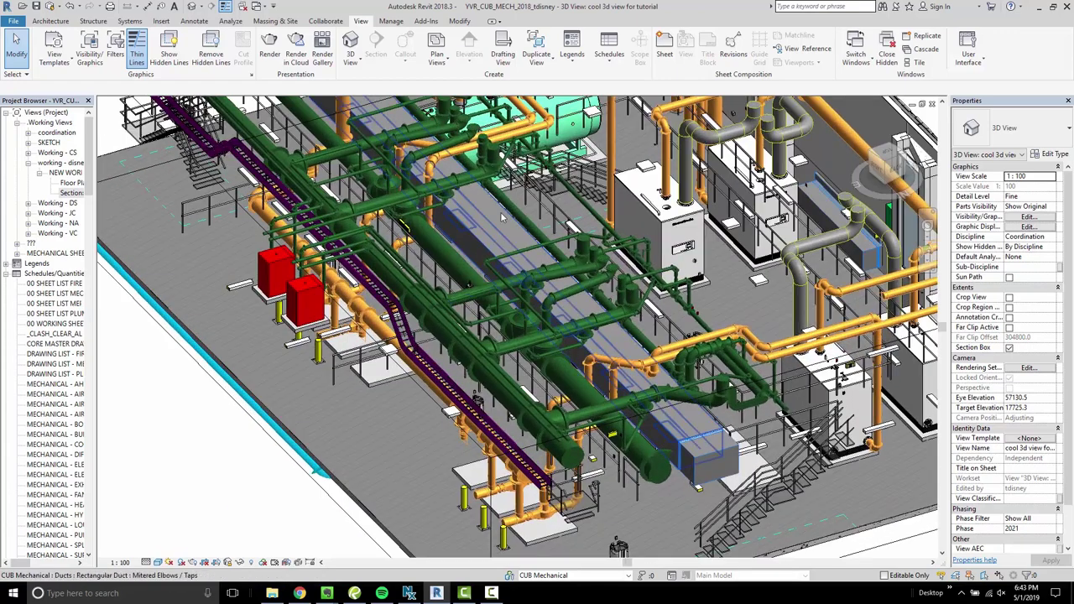
scroll(651, 281, "up", 5)
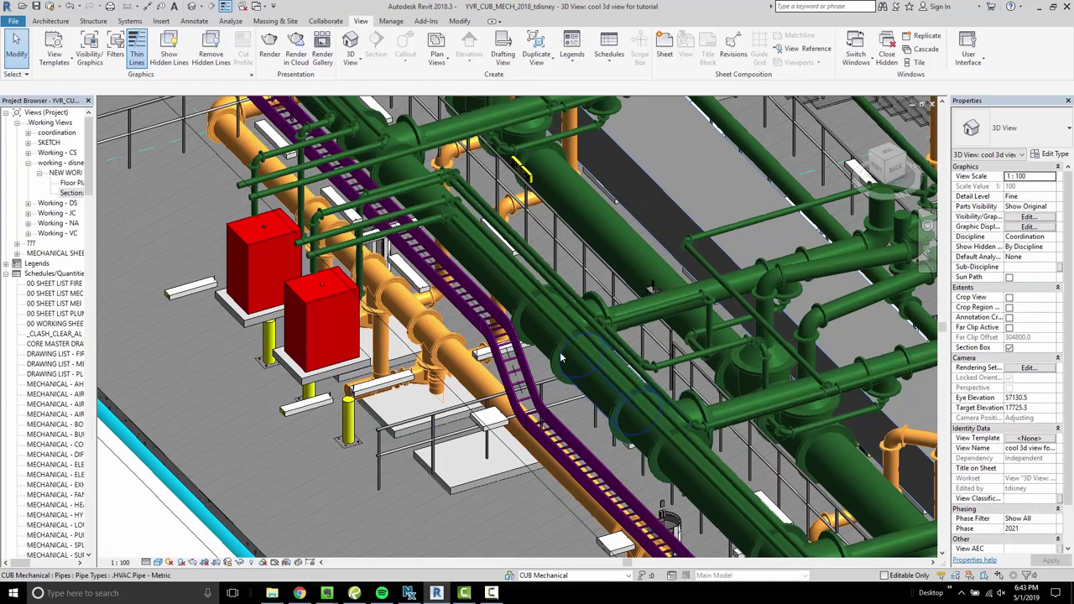
scroll(468, 371, "down", 3)
middle_click_drag(754, 327, 519, 288)
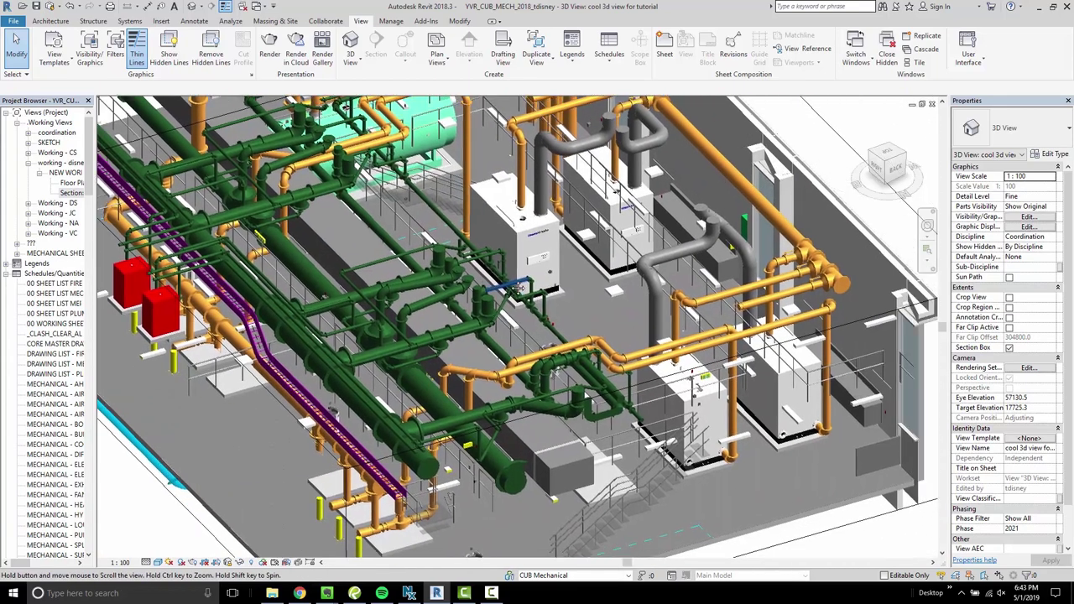
middle_click_drag(312, 294, 564, 264)
scroll(541, 273, "up", 2)
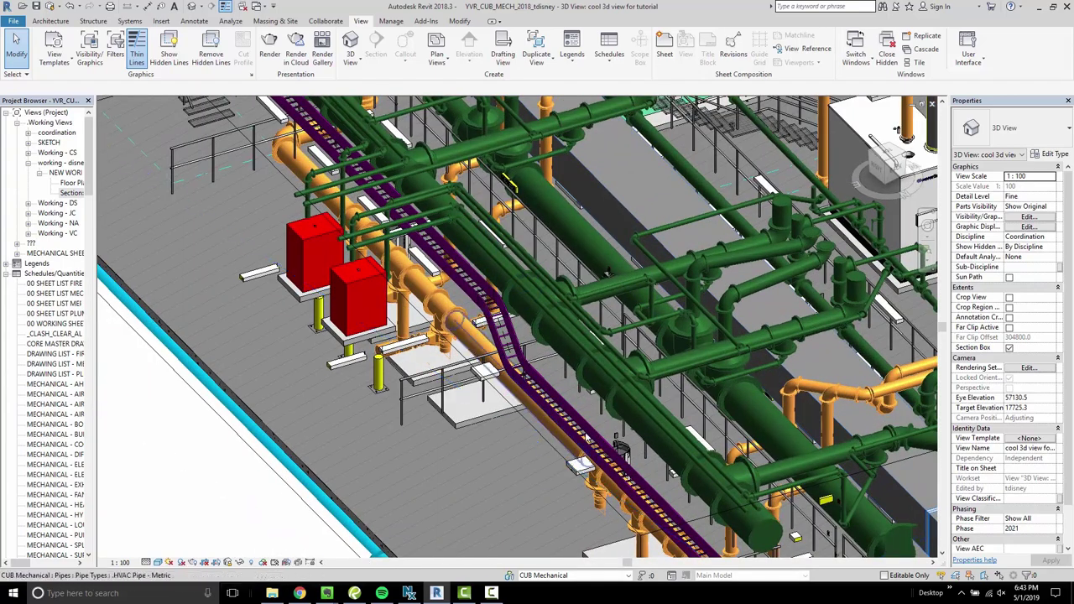
middle_click_drag(760, 348, 306, 168)
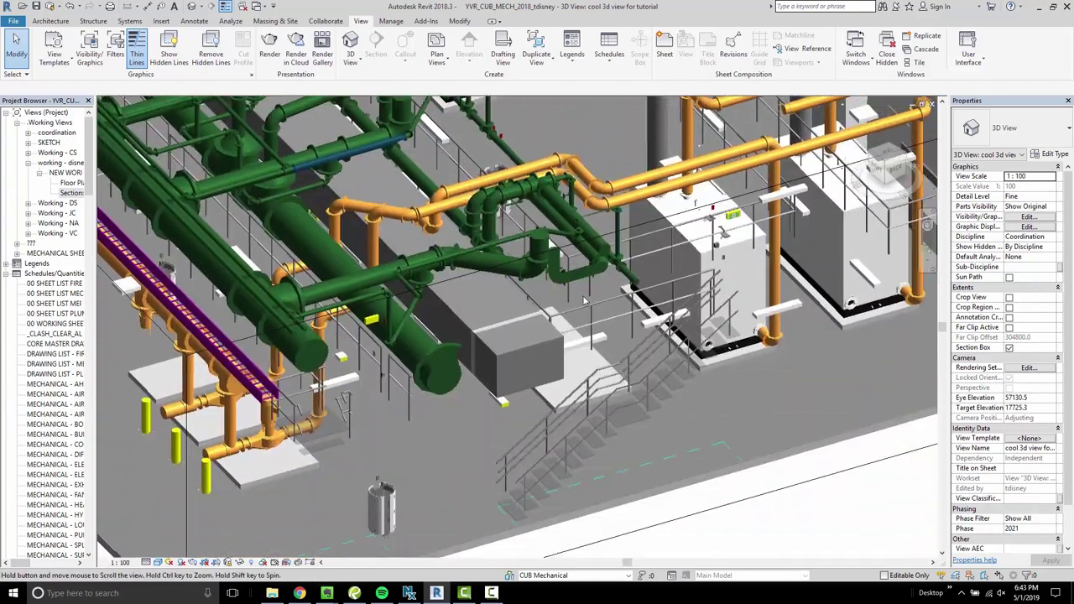
middle_click_drag(699, 254, 596, 343)
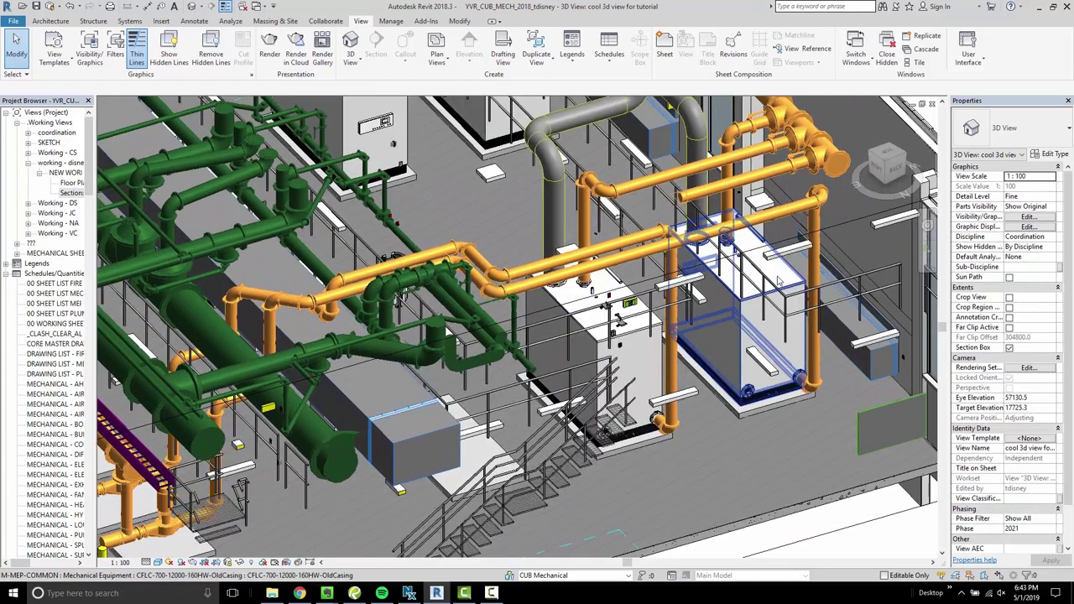
scroll(820, 333, "down", 8)
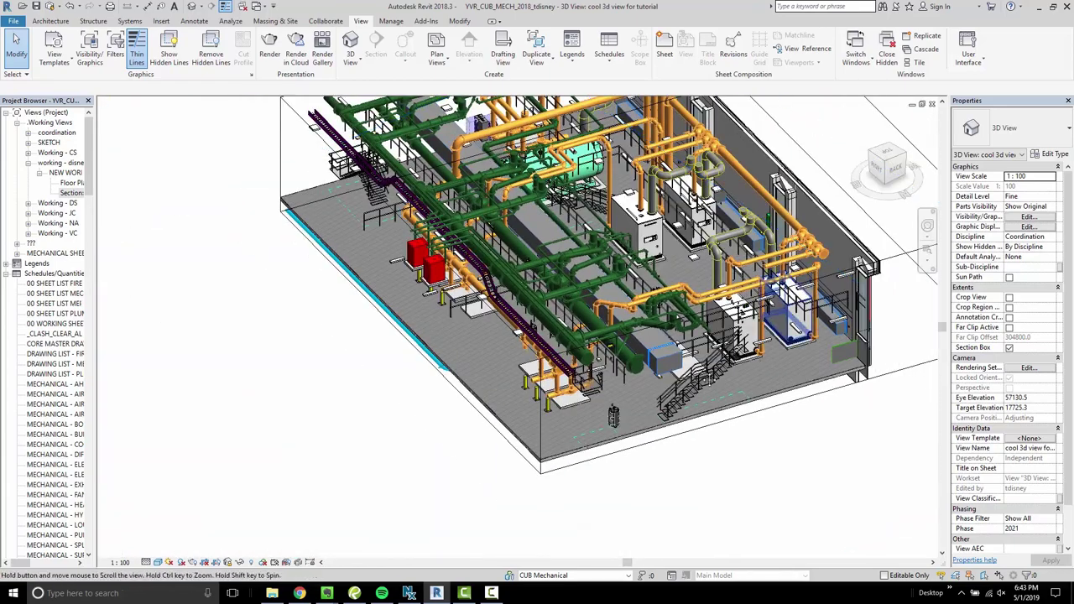
scroll(585, 299, "up", 3)
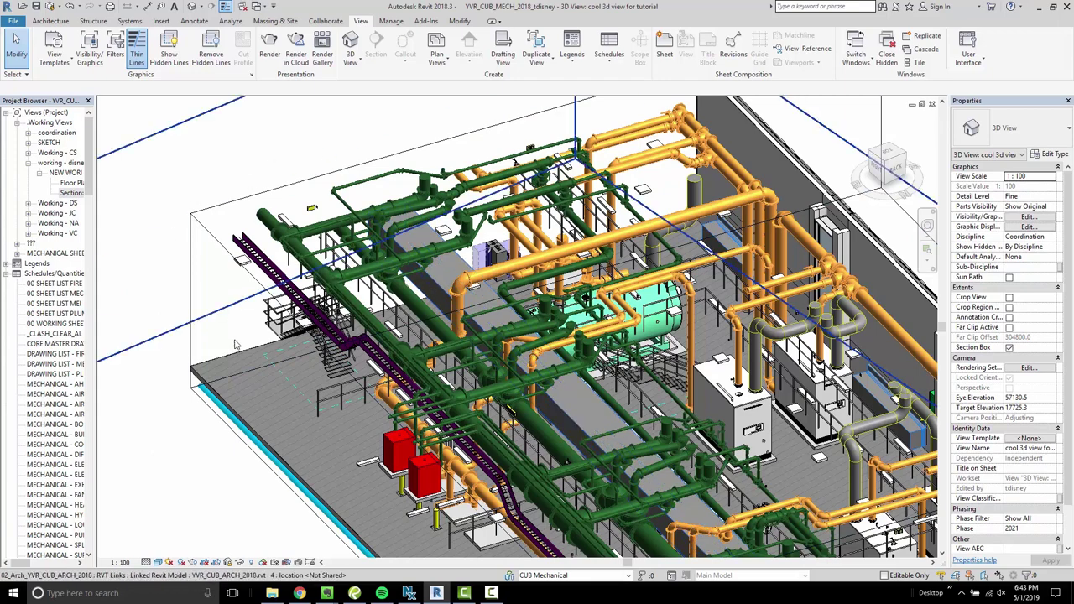
Step: Hide the floor-mounted column protection element near the floor's front corner in this view
middle_click_drag(419, 281, 308, 311)
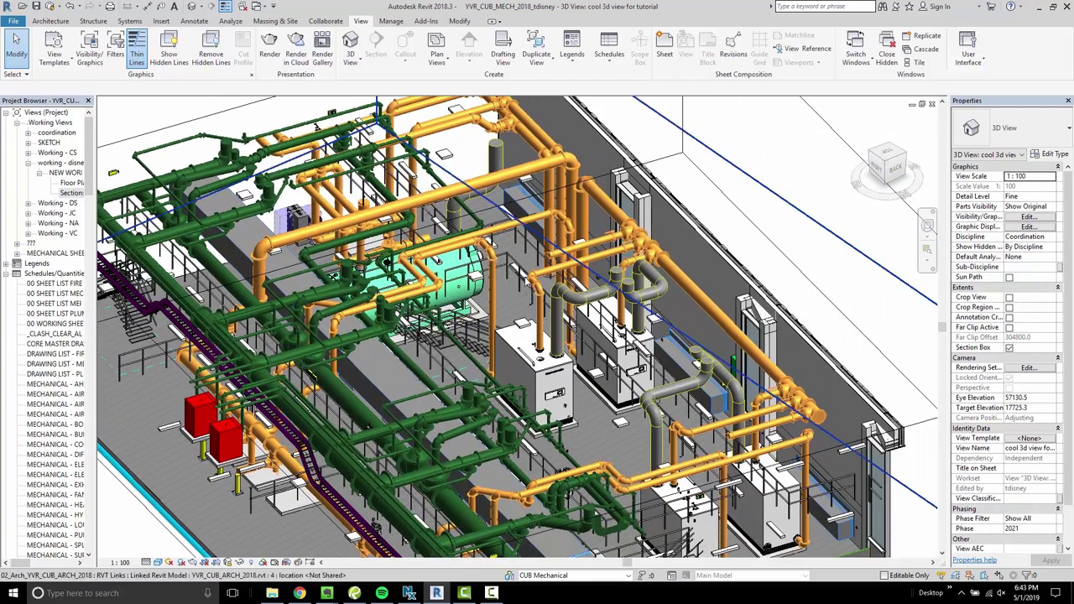
scroll(783, 227, "down", 5)
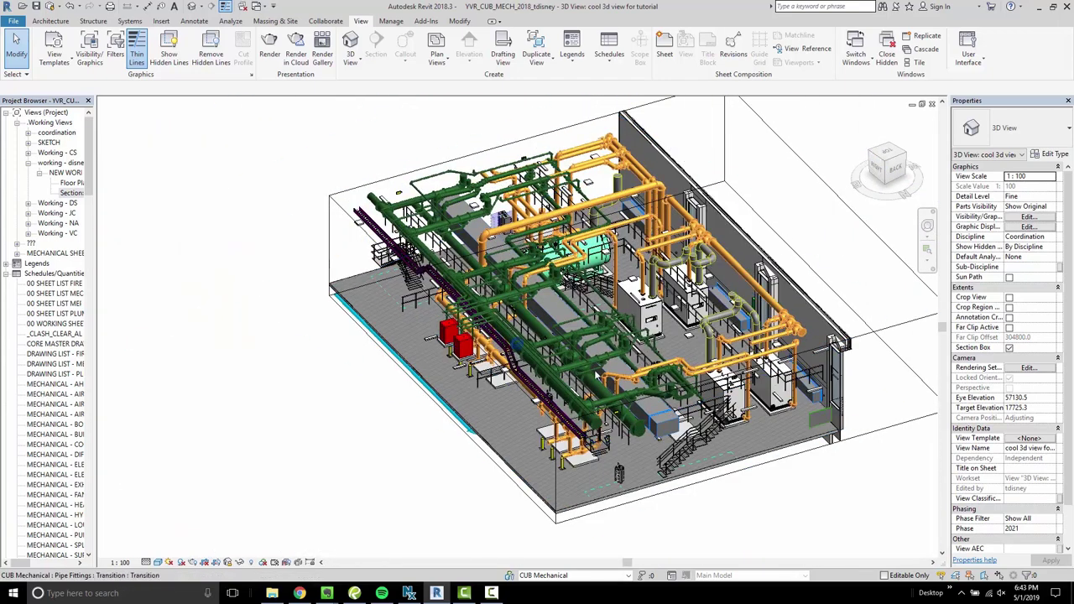
middle_click_drag(758, 303, 775, 240)
scroll(621, 412, "up", 8)
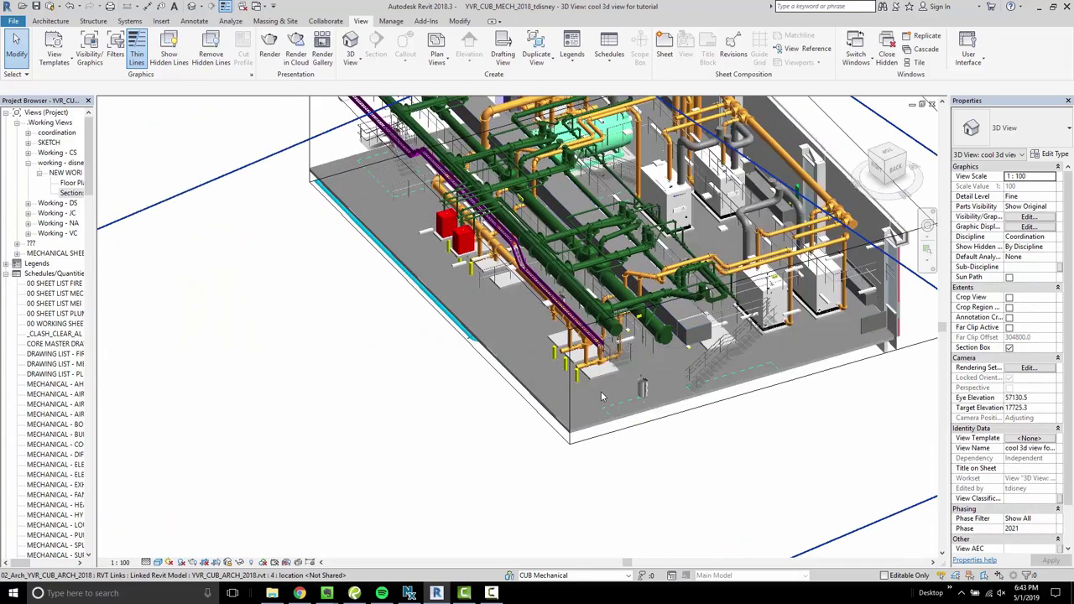
scroll(736, 383, "up", 4)
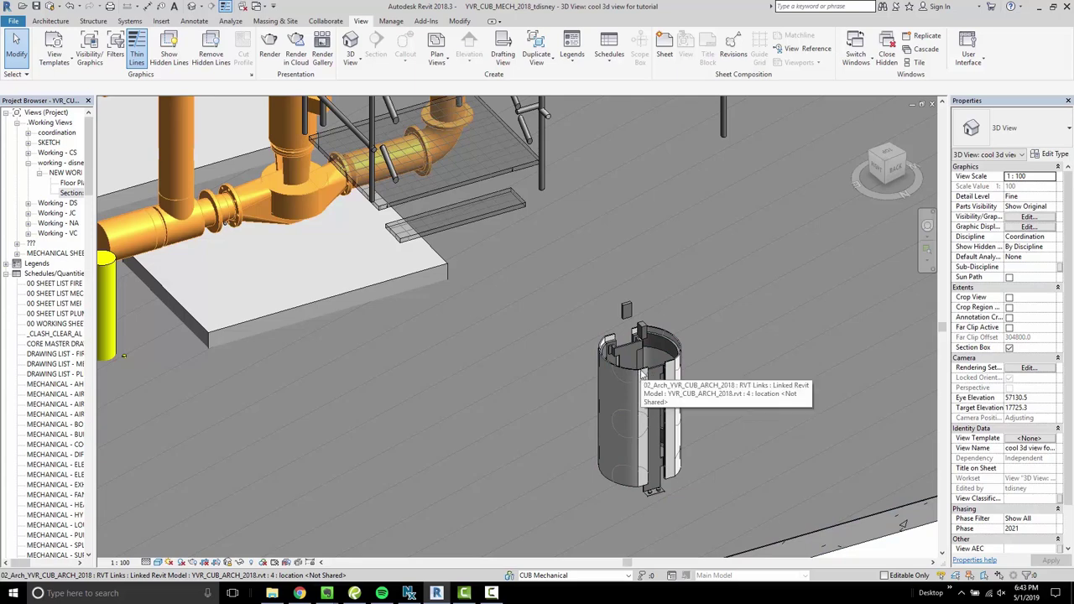
left_click(641, 373)
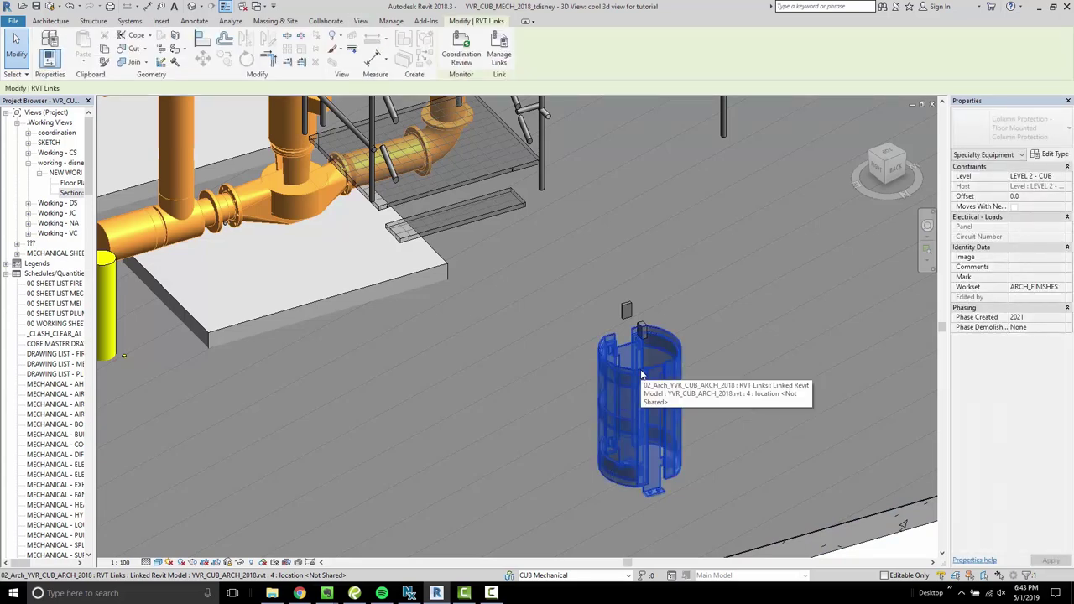
right_click(642, 373)
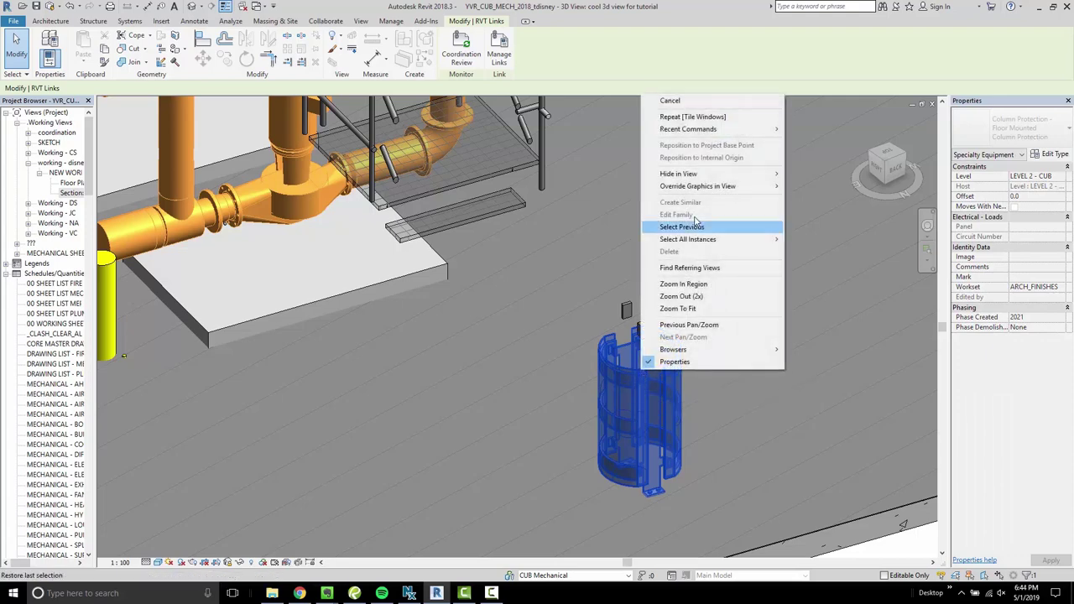
mouse_move(732, 175)
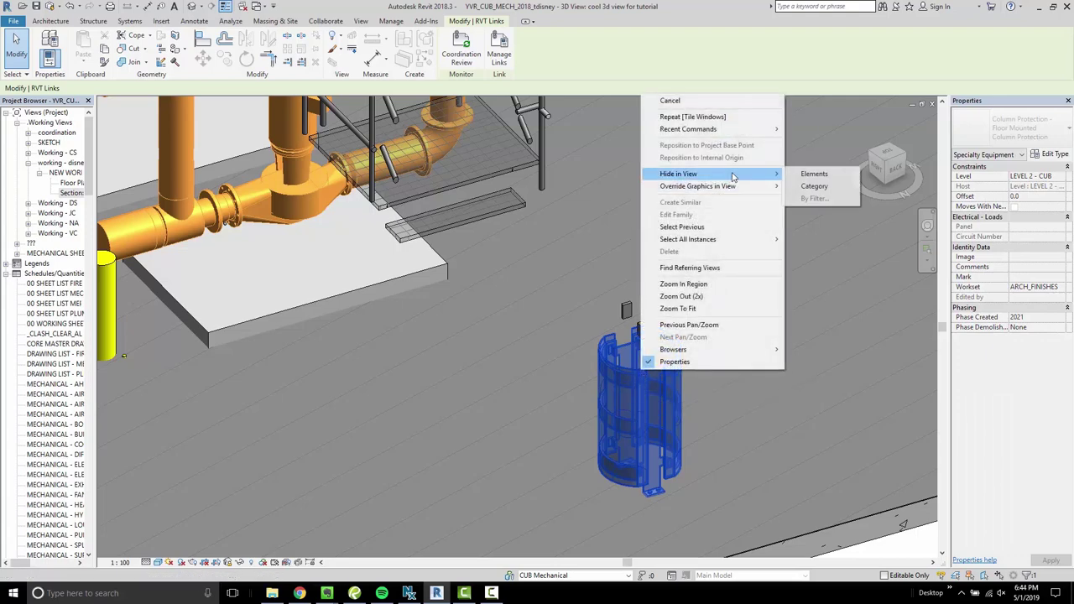
left_click(826, 174)
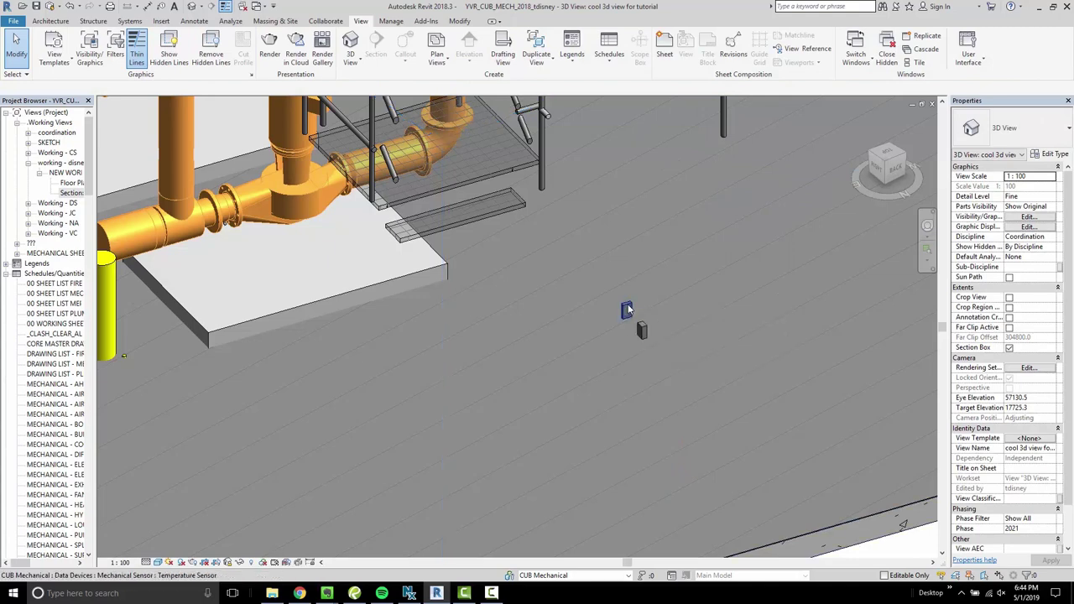
Step: Hide the floating temperature sensor and the linked duplex receptacle beside it in this view
left_click(628, 307)
right_click(628, 308)
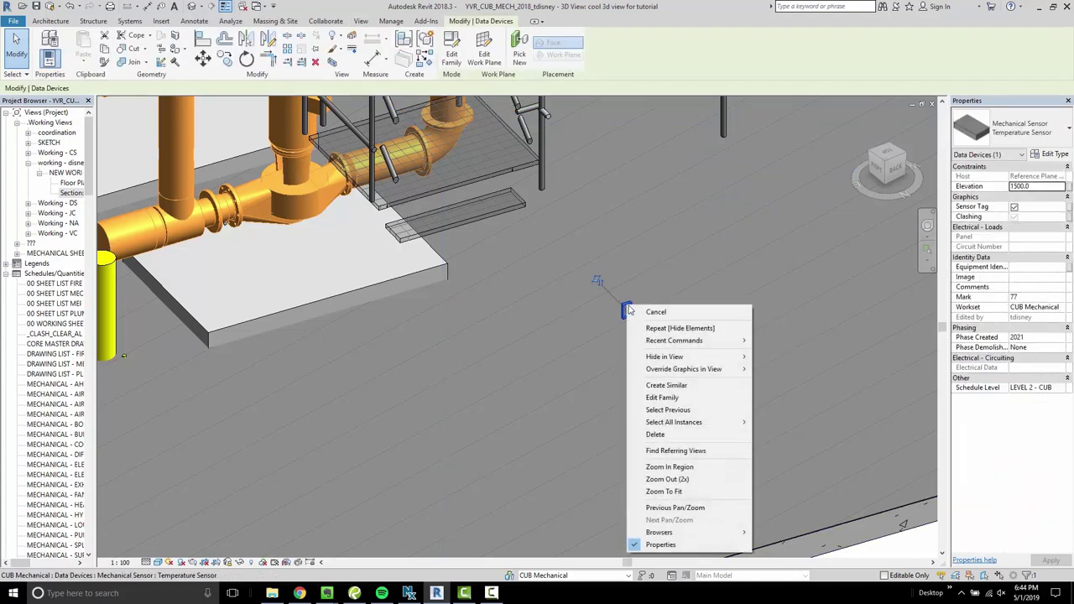
mouse_move(689, 357)
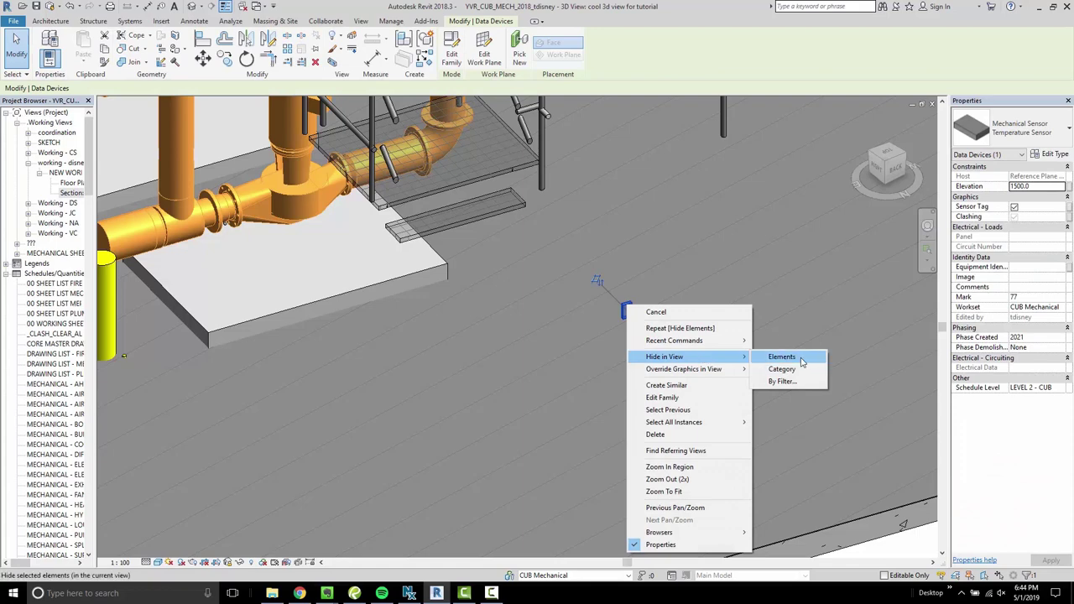
left_click(782, 357)
left_click(642, 331)
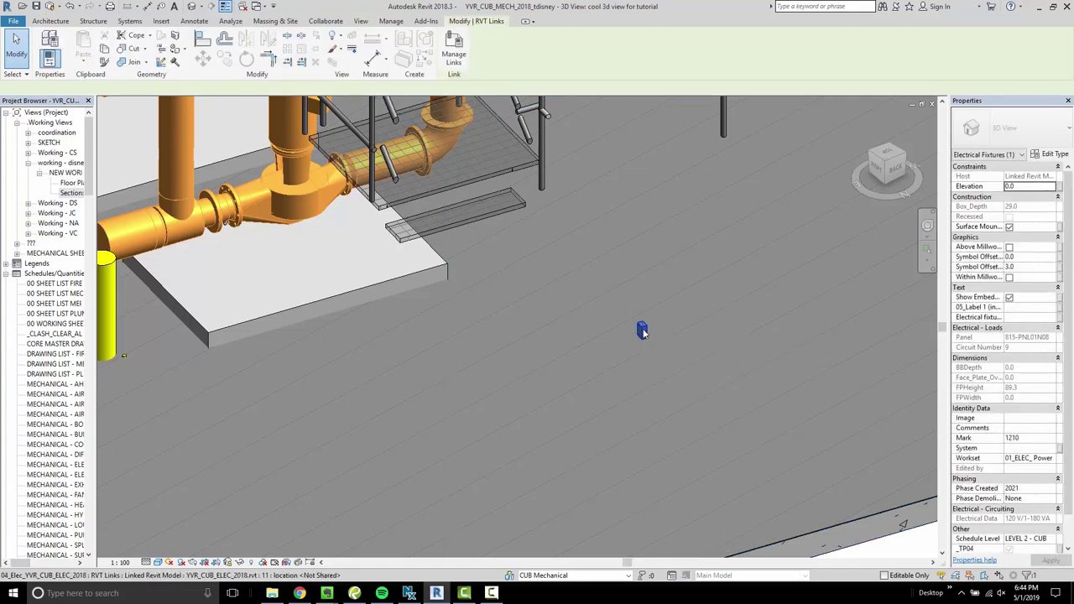
right_click(643, 331)
mouse_move(744, 134)
left_click(817, 133)
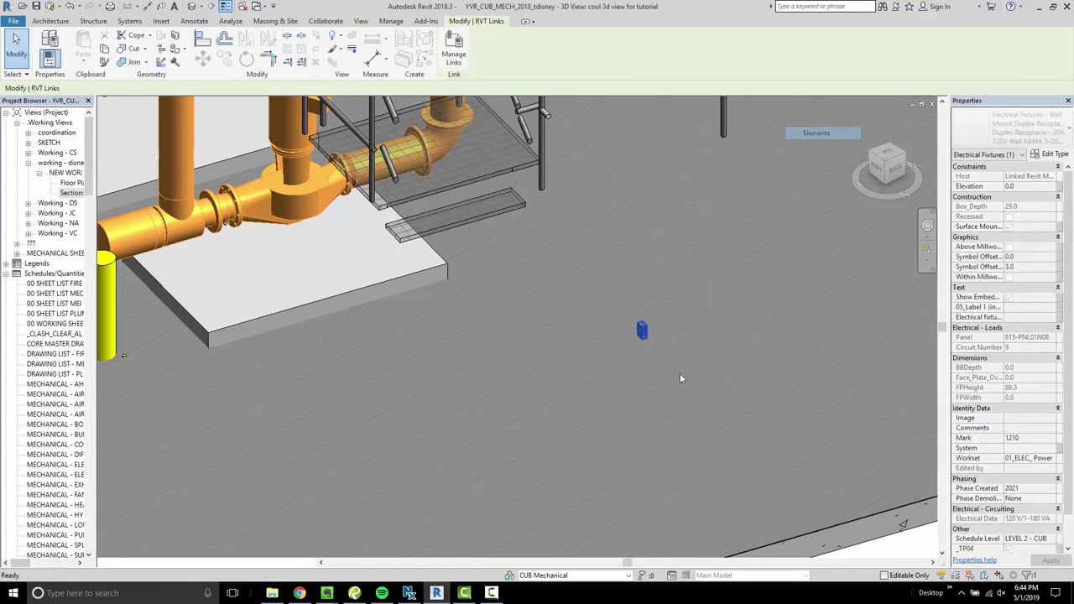
Step: Examine the yellow bollards, purple cable tray, green headers, white equipment and large grey duct around the stair end of the floor
scroll(663, 374, "down", 6)
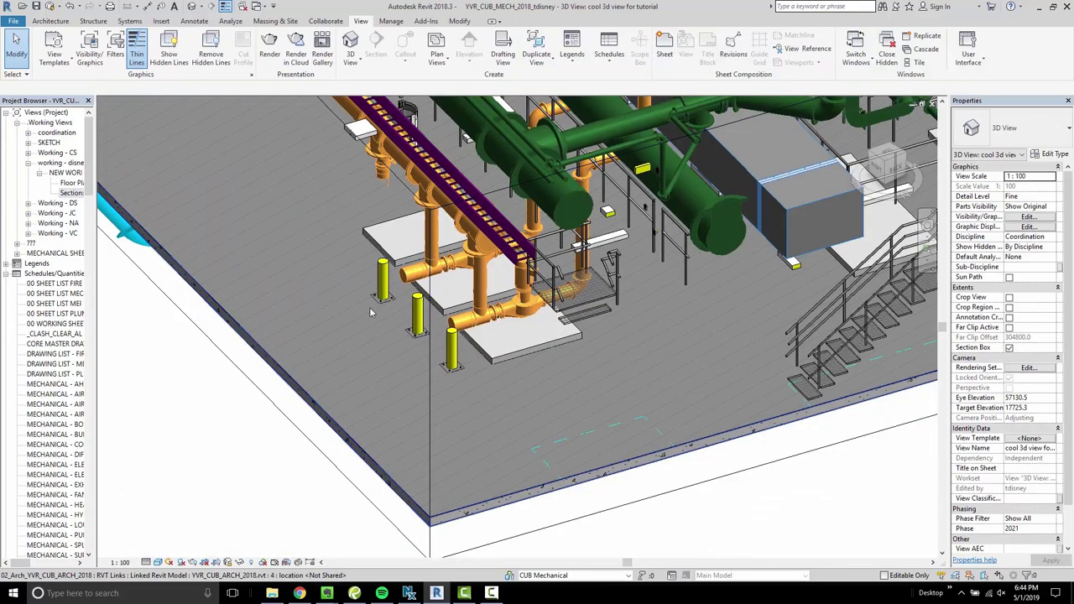
middle_click_drag(371, 311, 469, 372)
scroll(495, 361, "up", 5)
scroll(539, 376, "down", 4)
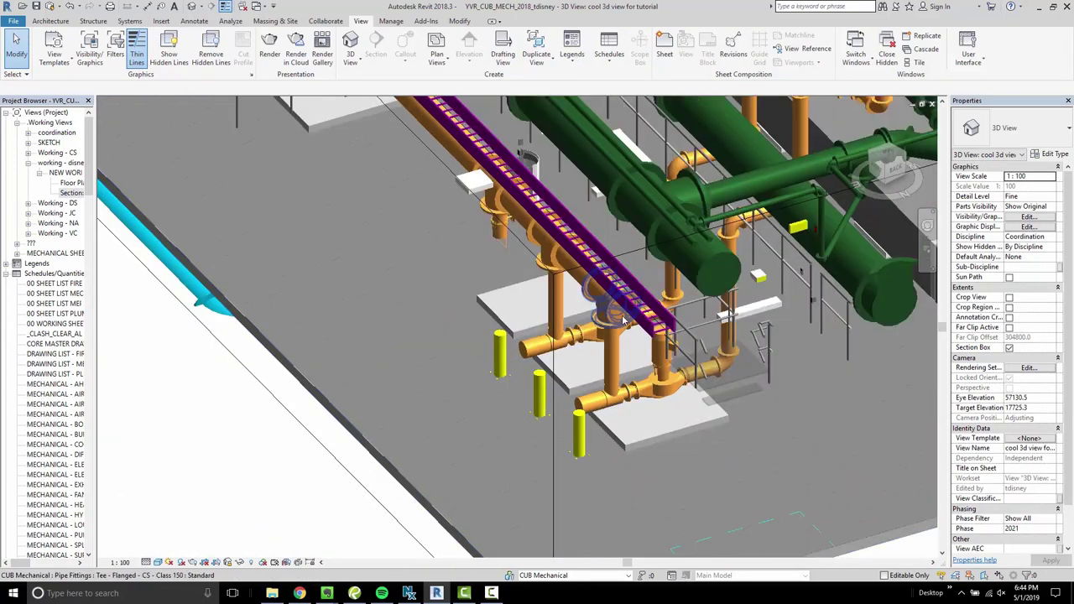
middle_click_drag(704, 425, 423, 456)
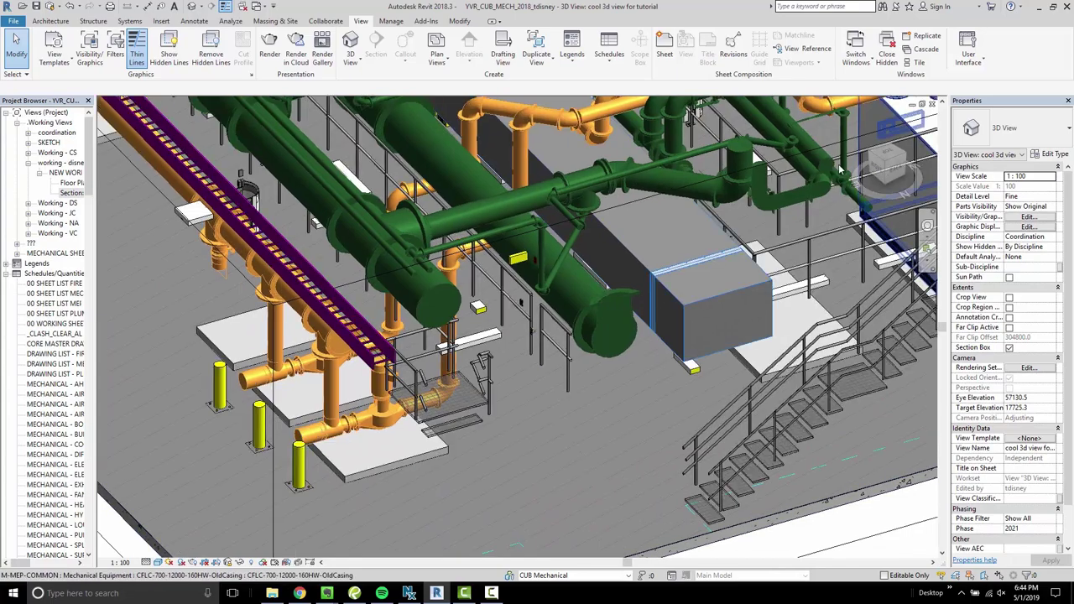
middle_click_drag(839, 168, 564, 240)
middle_click_drag(466, 365, 494, 489)
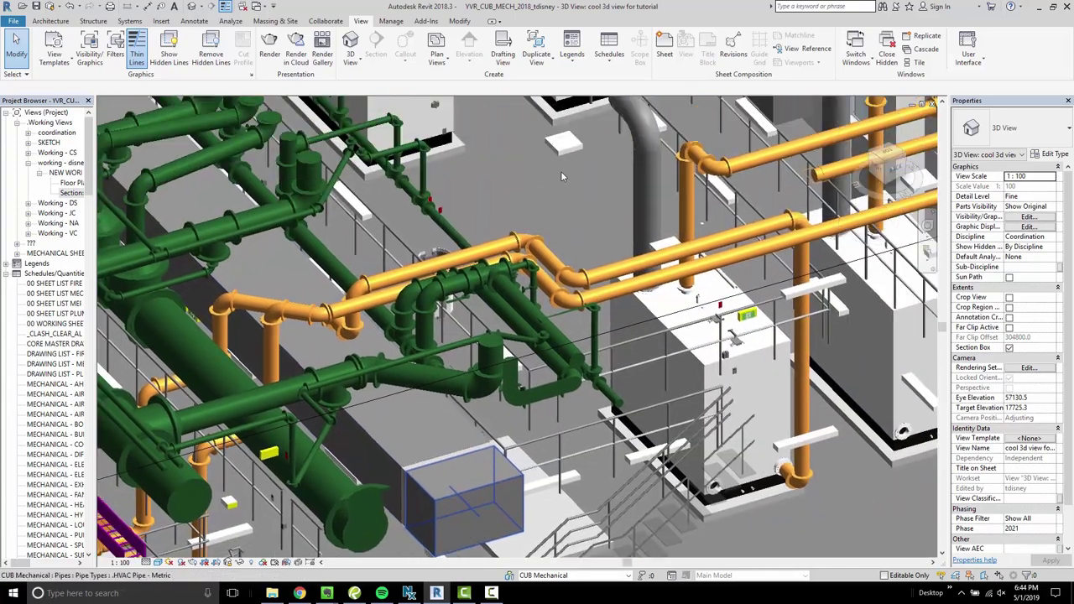
middle_click_drag(563, 176, 537, 207)
scroll(537, 397, "down", 2)
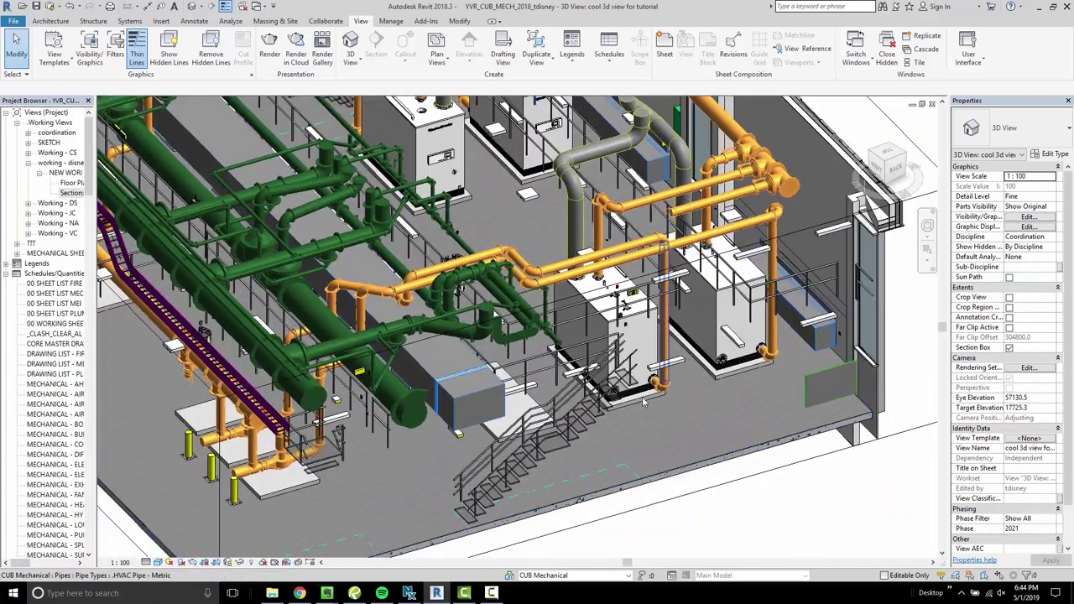
middle_click_drag(241, 126, 643, 267)
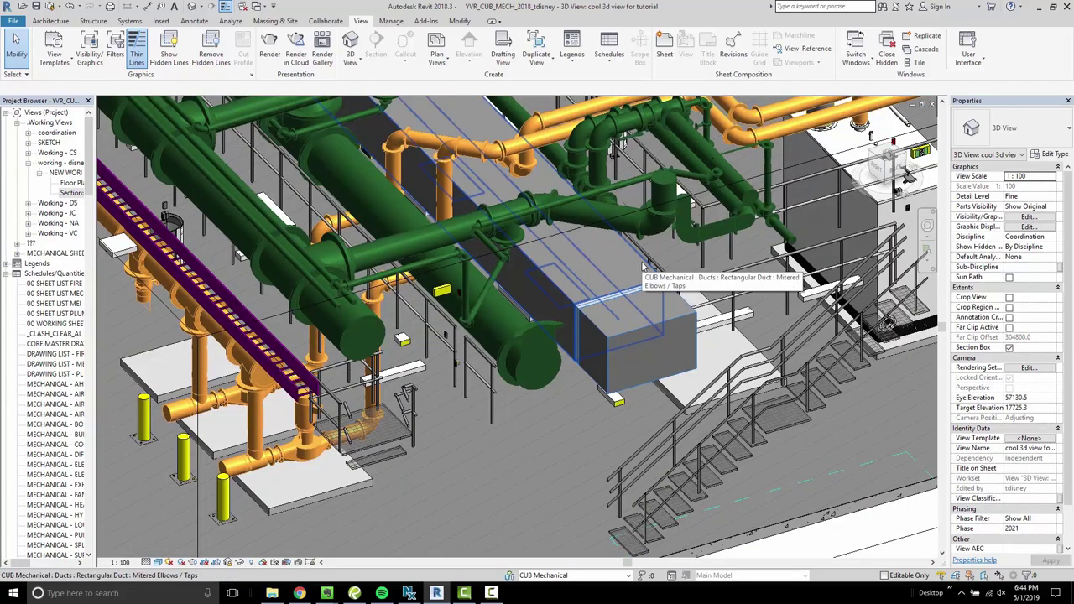
Step: Override the large rectangular duct's graphics by element in this view with a surface transparency of 43
left_click(643, 267)
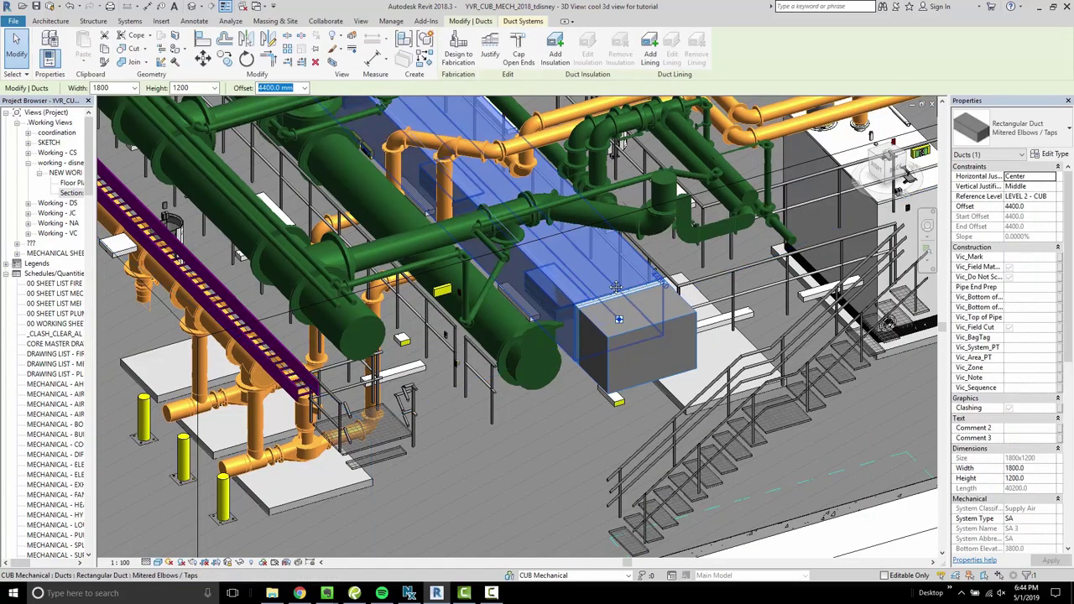
middle_click_drag(643, 266, 611, 349, "shift")
right_click(553, 302)
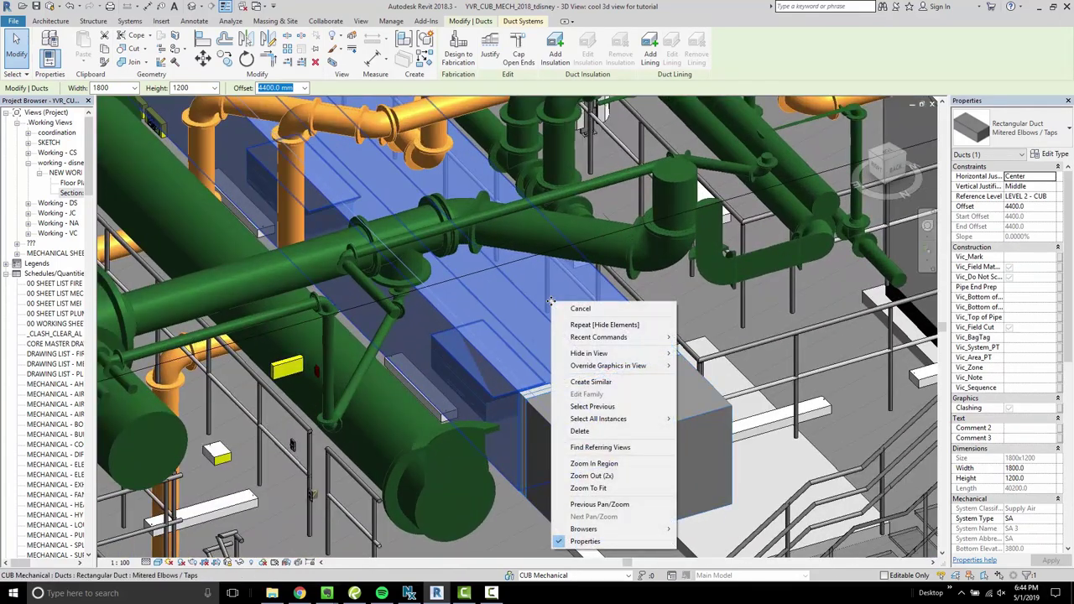
mouse_move(626, 373)
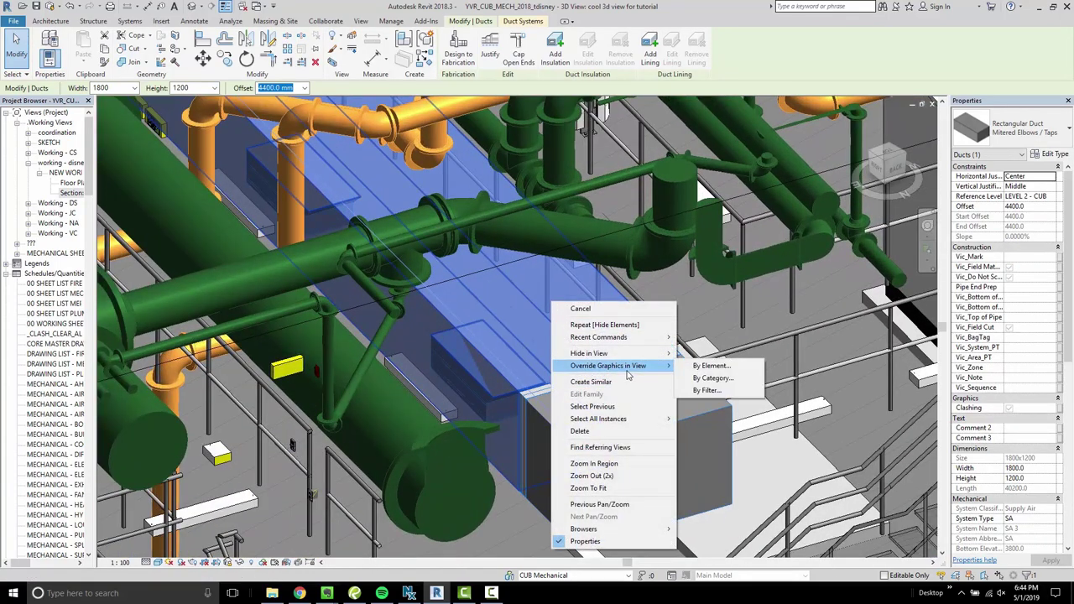
left_click(712, 366)
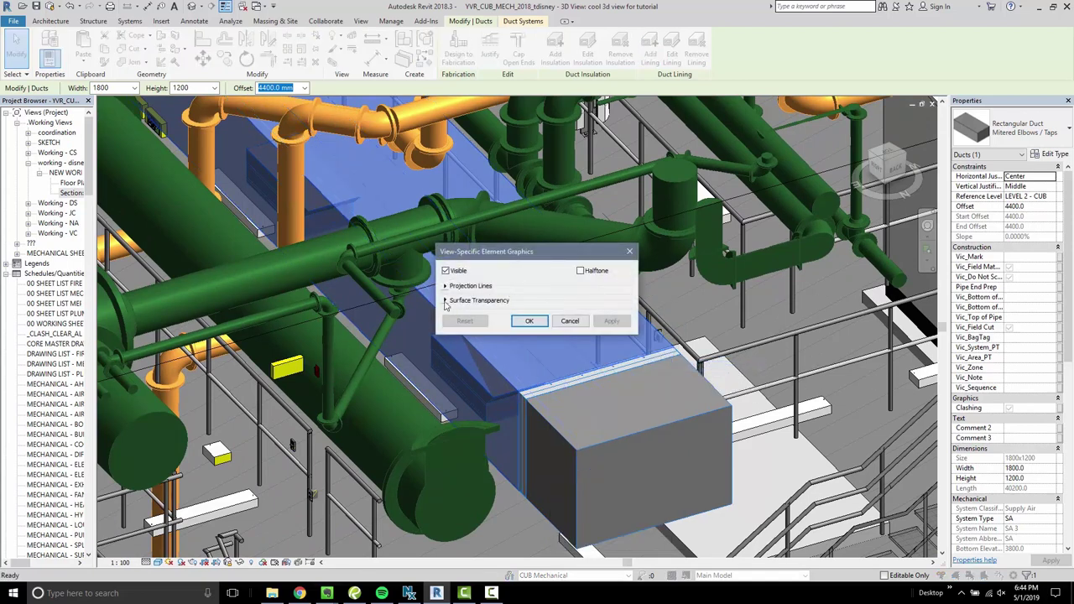
left_click(446, 300)
left_click_drag(511, 313, 551, 313)
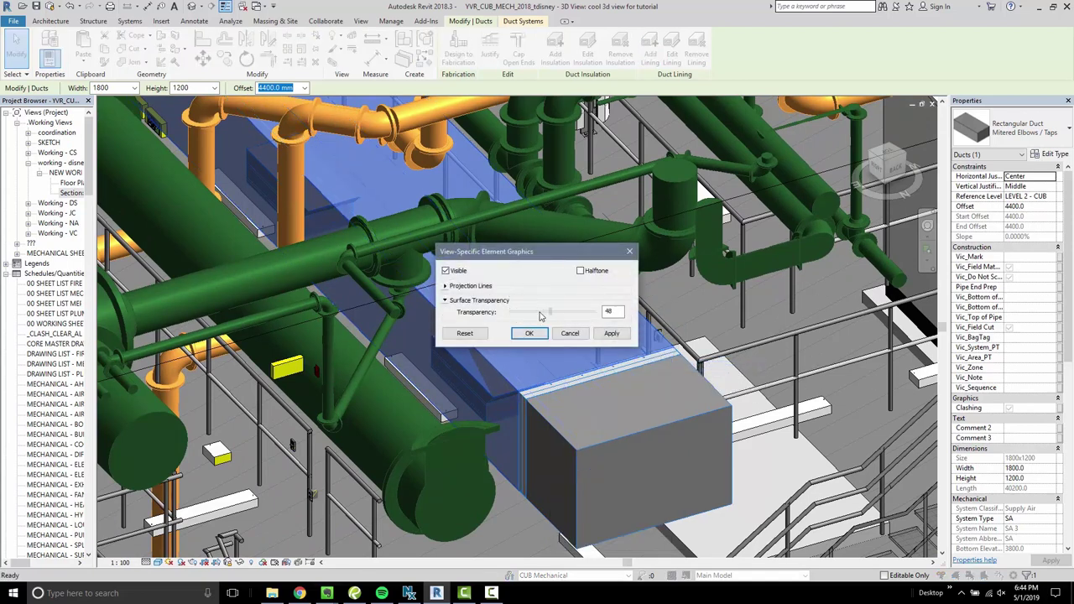
left_click(612, 334)
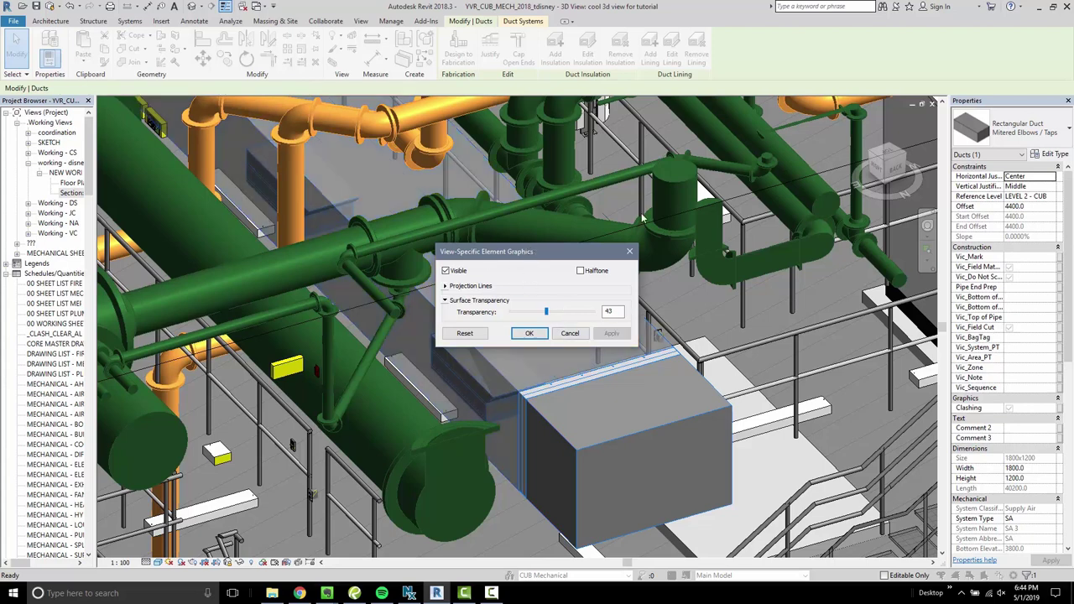
Step: Set the duct's surface transparency to 16, show its projection line options, and accept the element override
left_click_drag(643, 218, 738, 180)
left_click(723, 241)
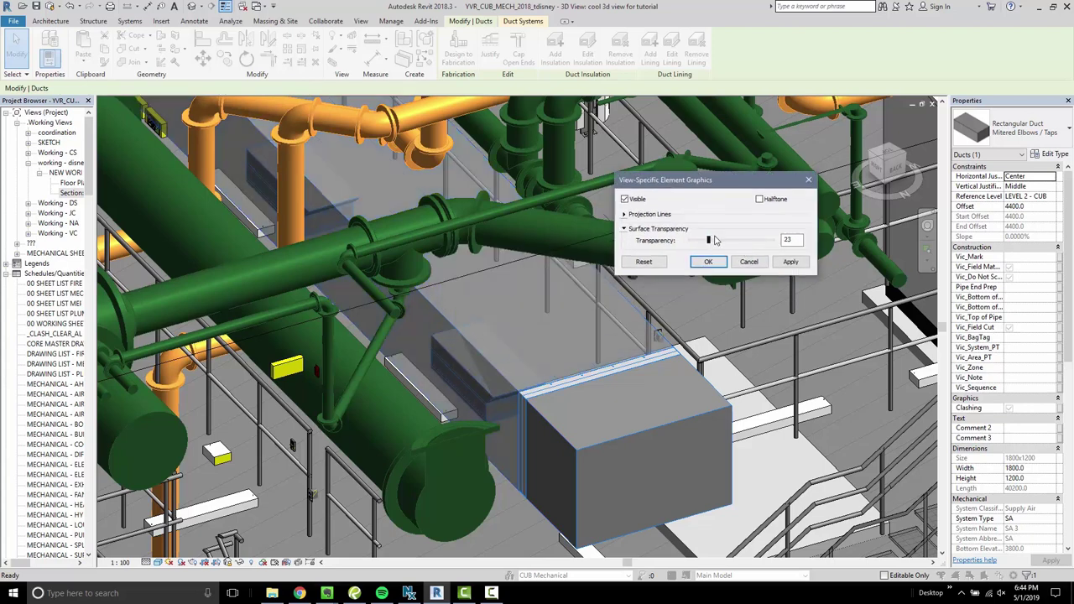
left_click(791, 262)
left_click_drag(761, 241, 701, 240)
left_click(790, 264)
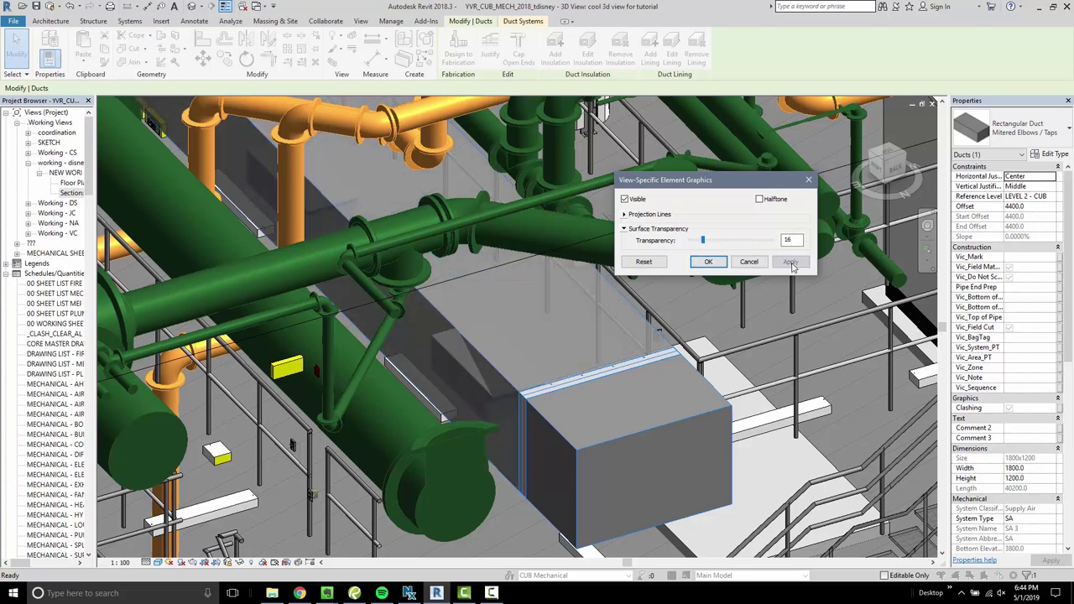
left_click(624, 214)
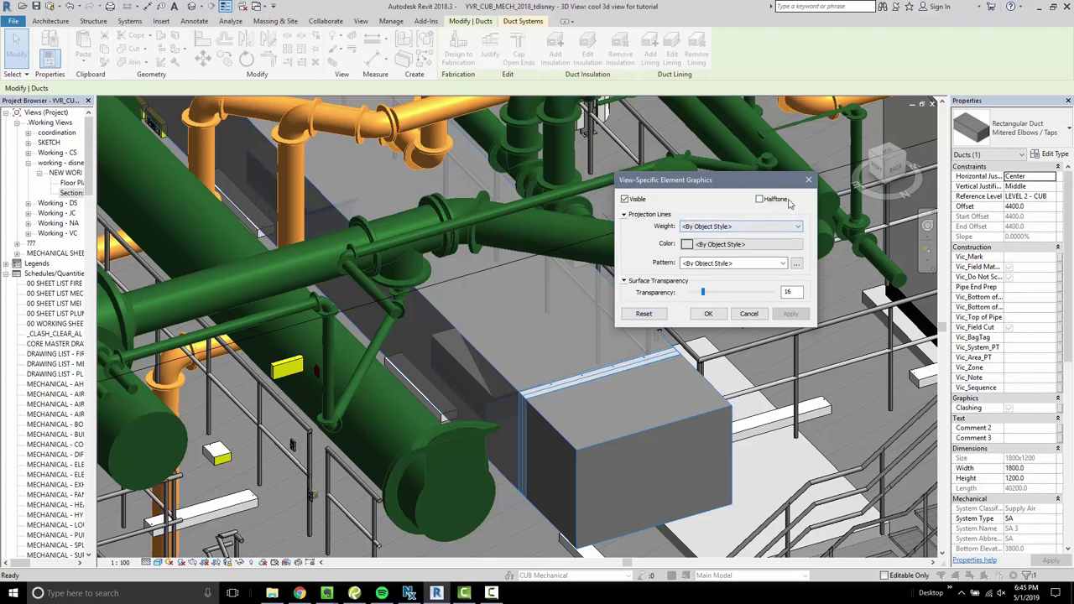
mouse_move(698, 184)
left_mouse_down()
mouse_move(752, 251)
mouse_move(689, 171)
left_mouse_up()
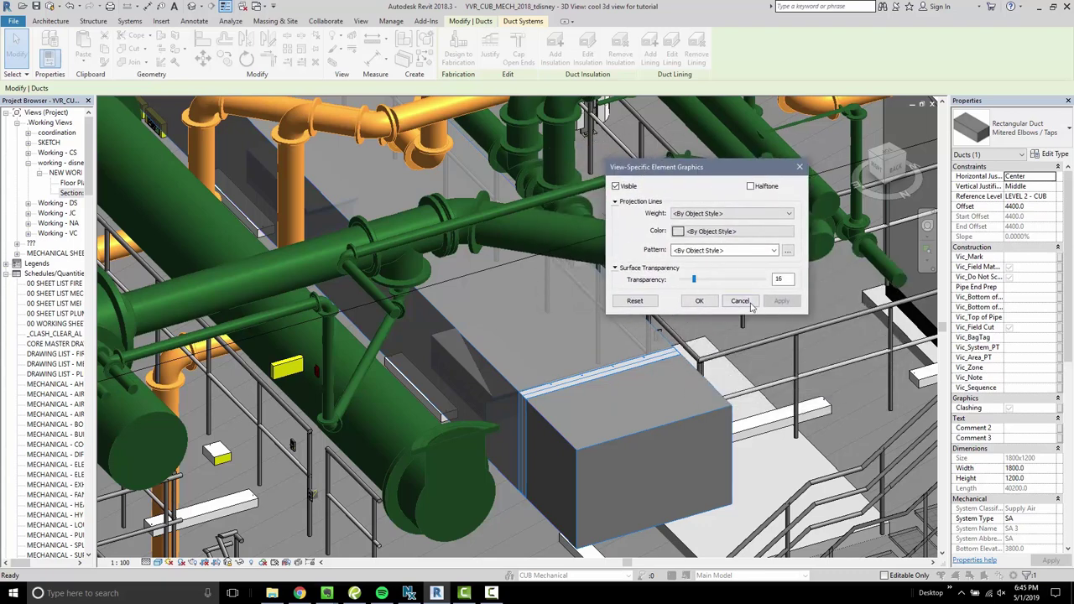
left_click(705, 301)
Step: Deselect the duct and examine the floor's piping and equipment, closing in on the orange pipes above the turquoise tank
scroll(601, 286, "down", 3)
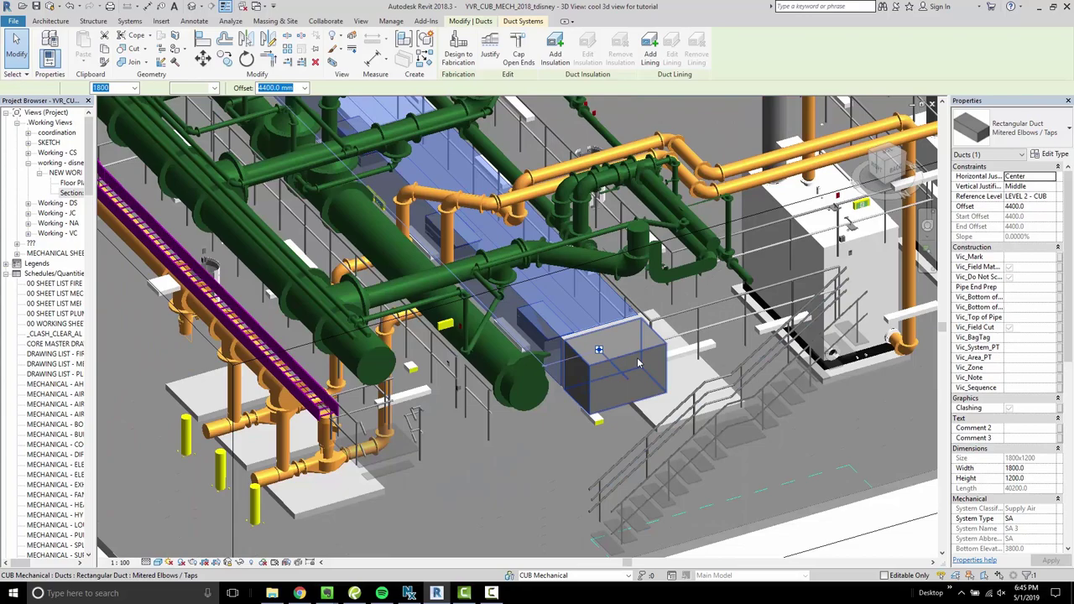
left_click(904, 547)
scroll(591, 347, "down", 4)
middle_click_drag(463, 195, 359, 186, "shift")
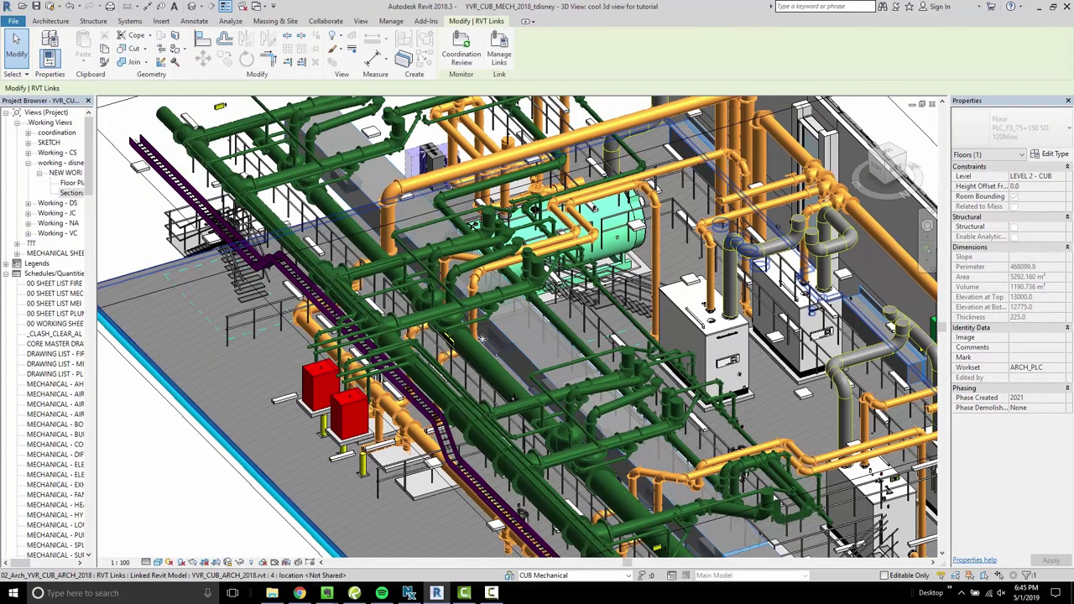
middle_click_drag(482, 339, 608, 342, "shift")
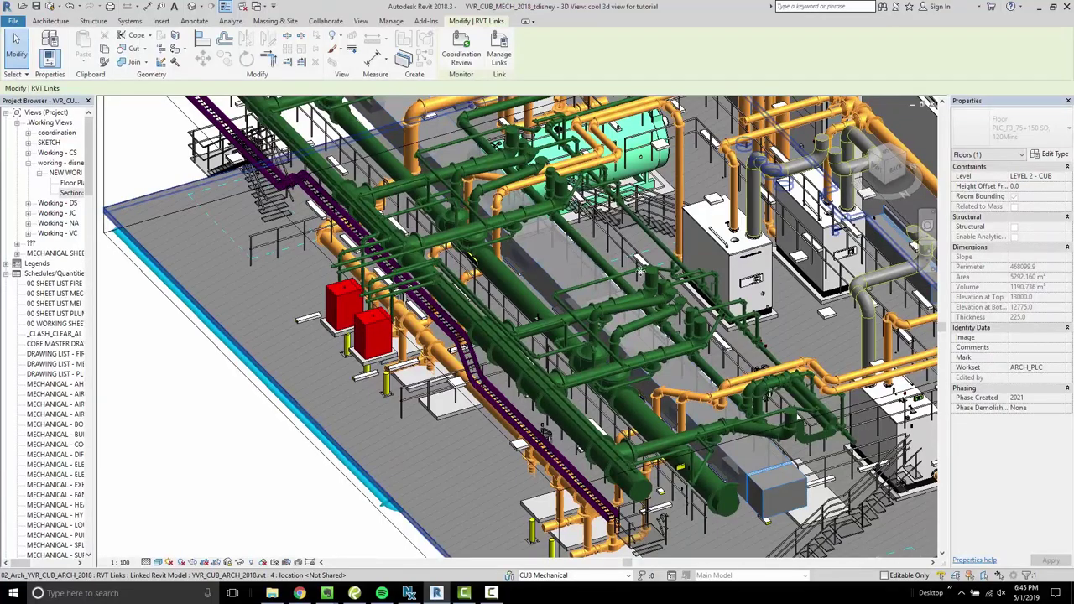
middle_click_drag(640, 269, 586, 356, "shift")
middle_click_drag(469, 252, 657, 359)
scroll(504, 253, "up", 3)
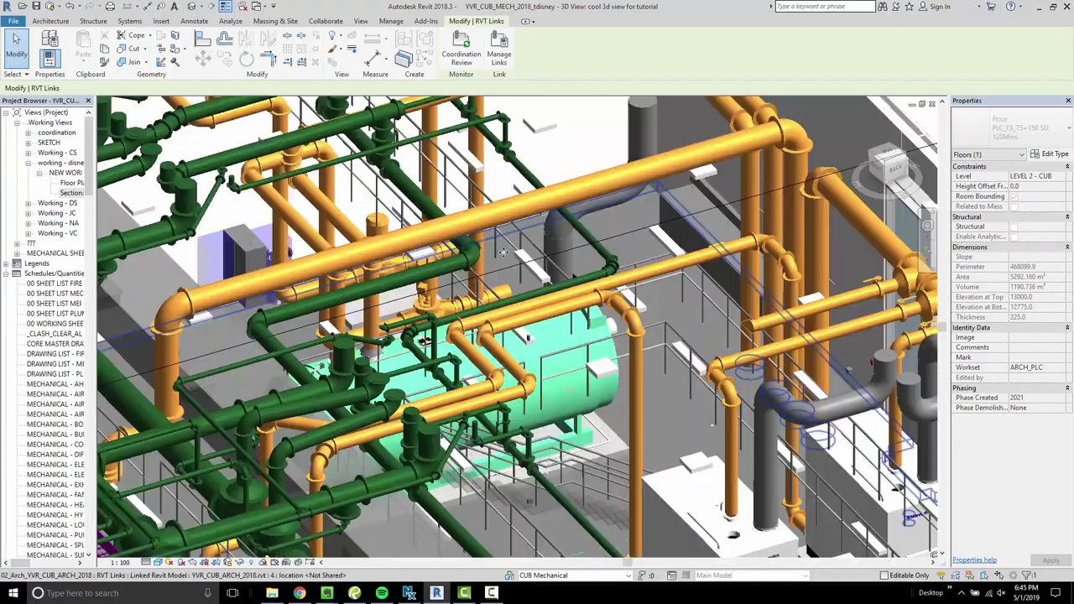
scroll(544, 301, "up", 2)
key("Escape")
Step: Override the graphics by category for the two parallel orange pipes above the turquoise tank, applying a surface transparency of 60
left_click(549, 309)
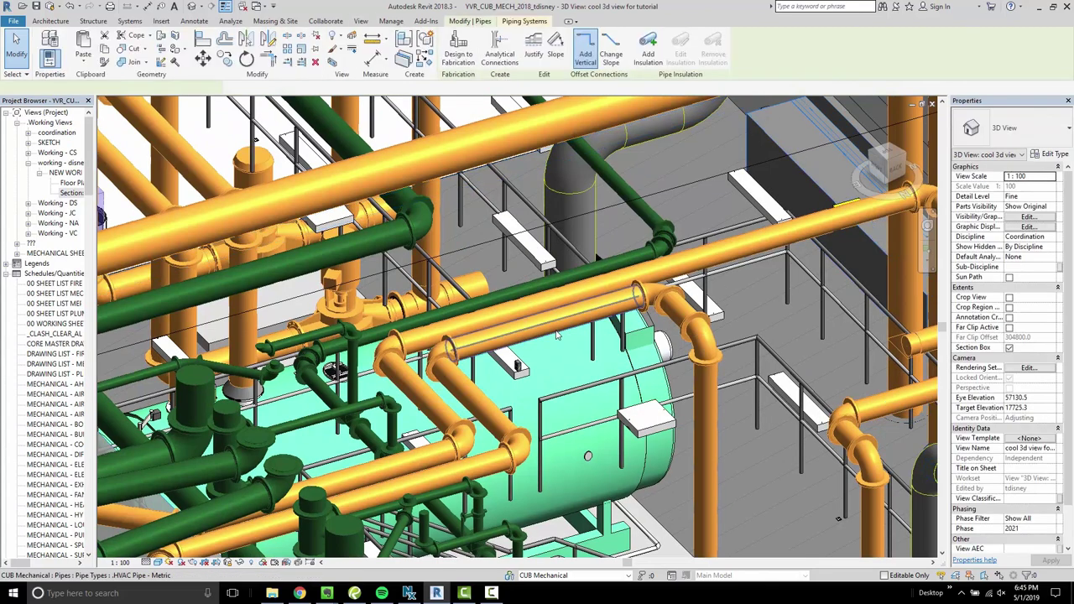
left_click(545, 309, "ctrl")
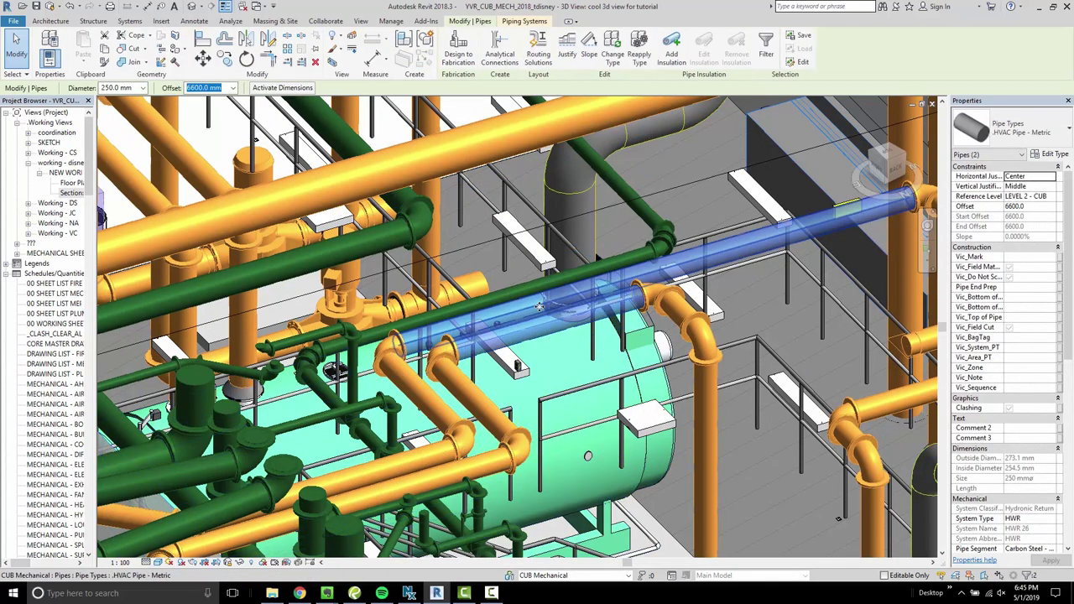
right_click(542, 307)
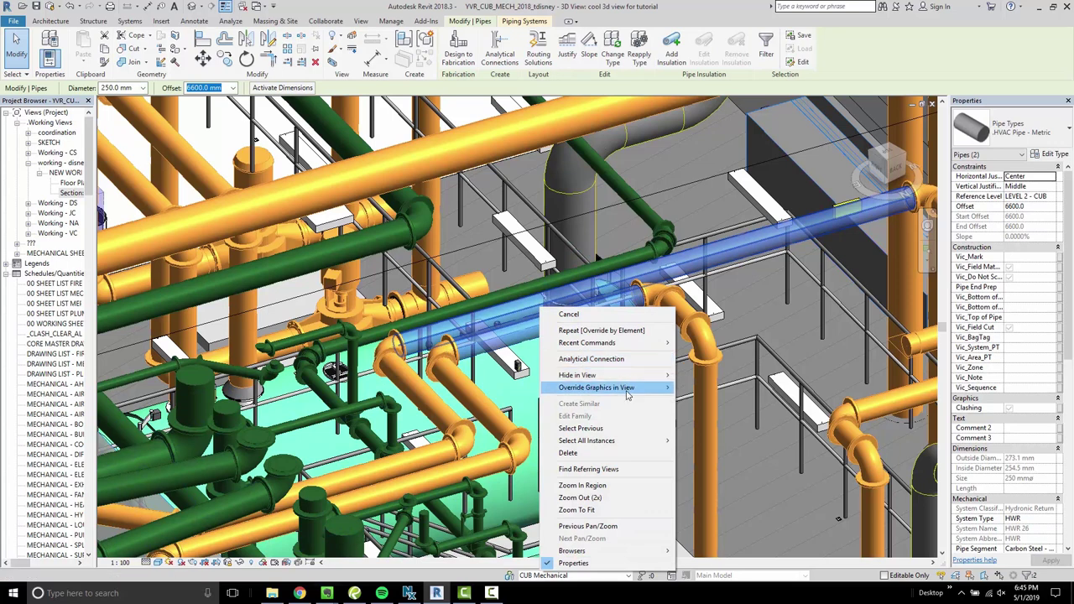
mouse_move(629, 390)
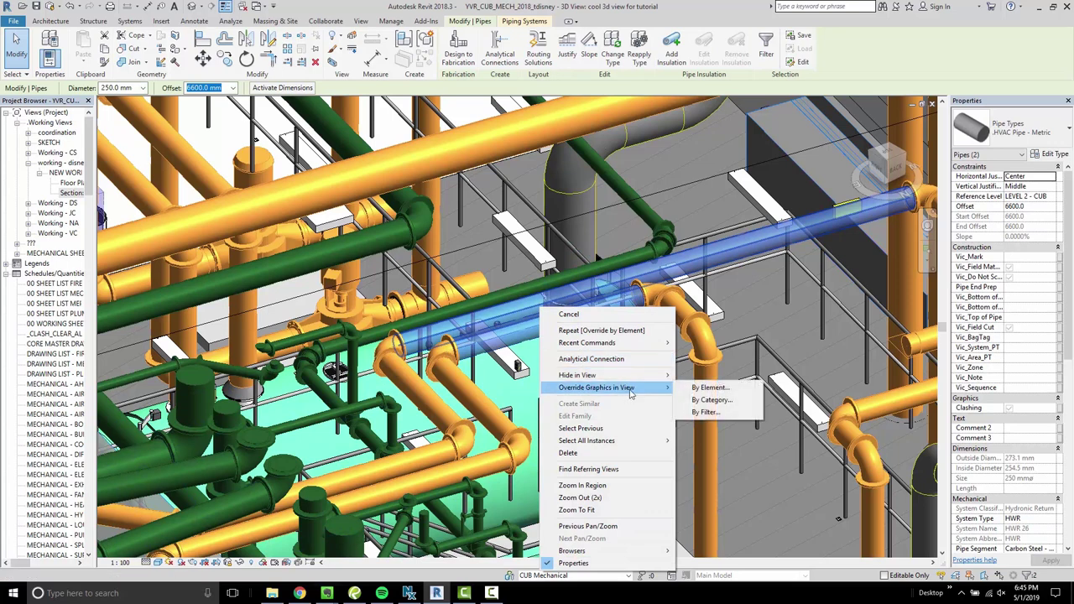
left_click(712, 401)
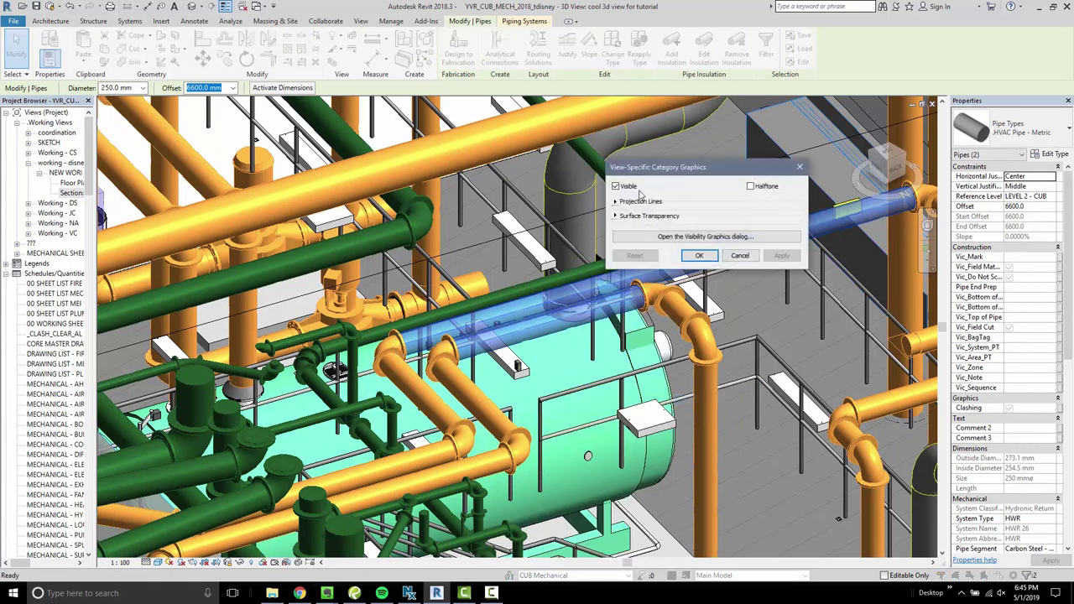
left_click(601, 241)
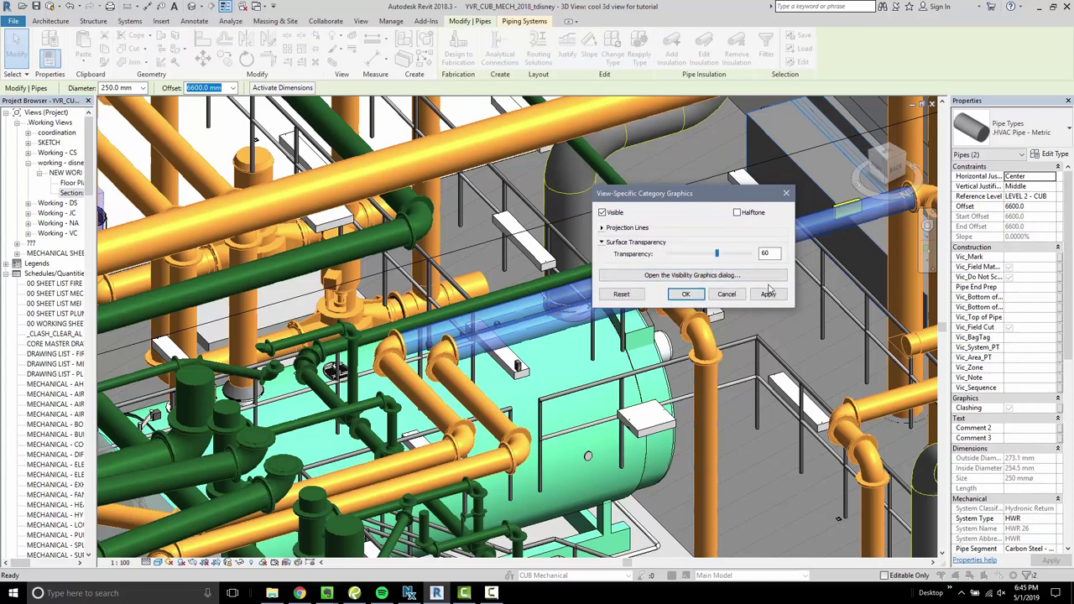
left_click(768, 294)
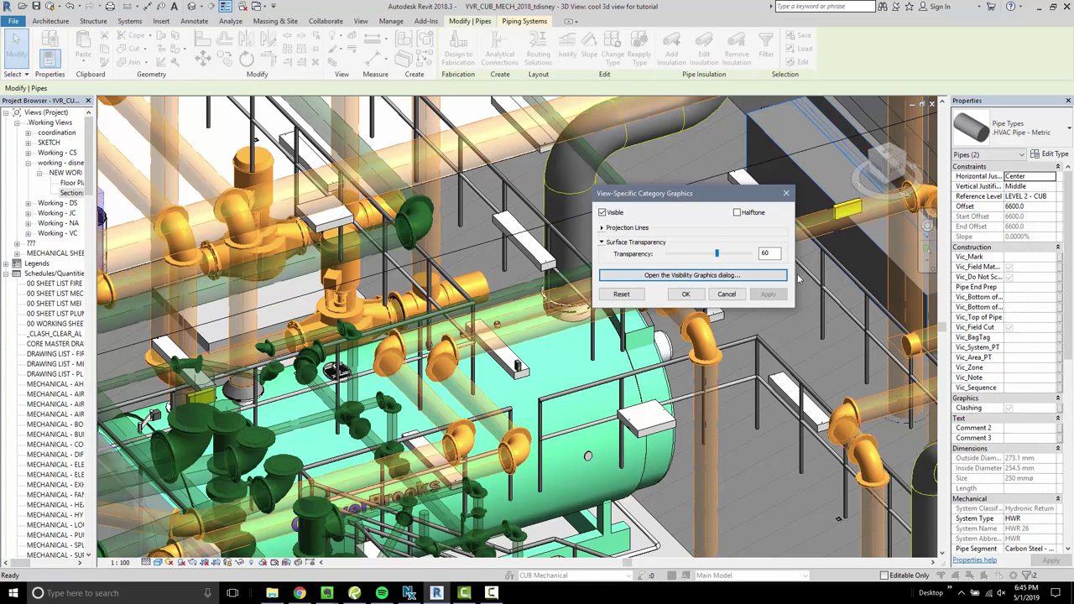
Step: Set the pipe category's surface transparency to 19, accept the override, and deselect the pipes
left_click_drag(717, 256, 687, 256)
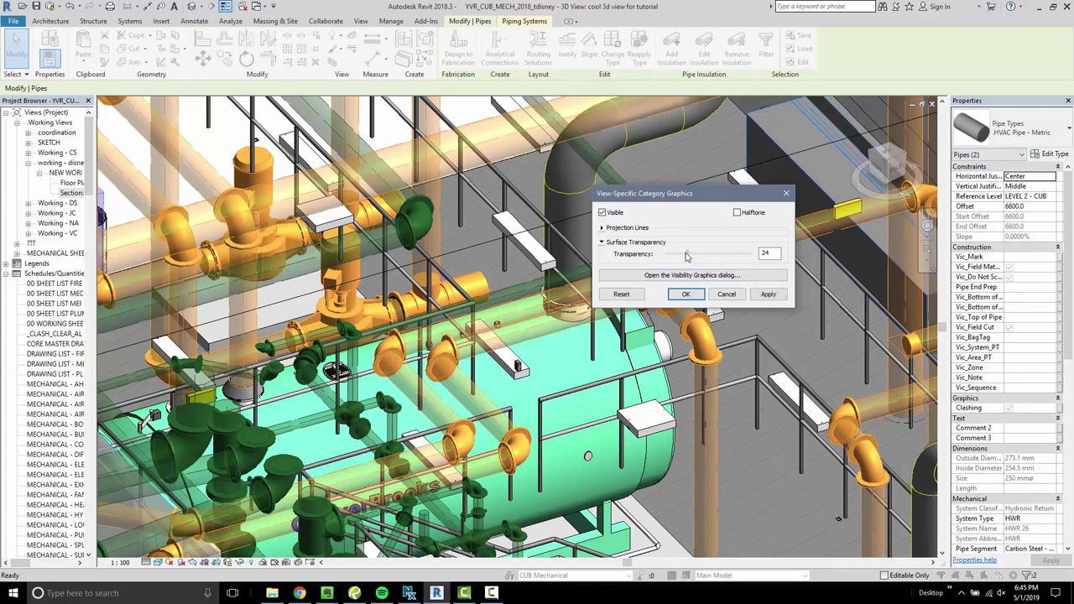
left_click(768, 294)
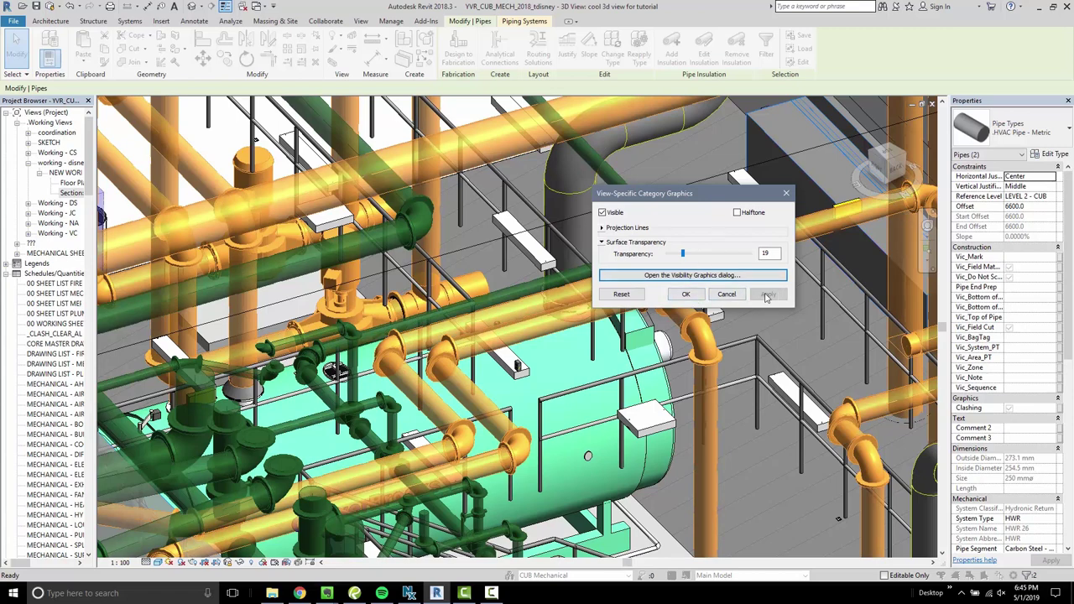
left_click(686, 294)
scroll(621, 340, "down", 5)
scroll(621, 340, "down", 3)
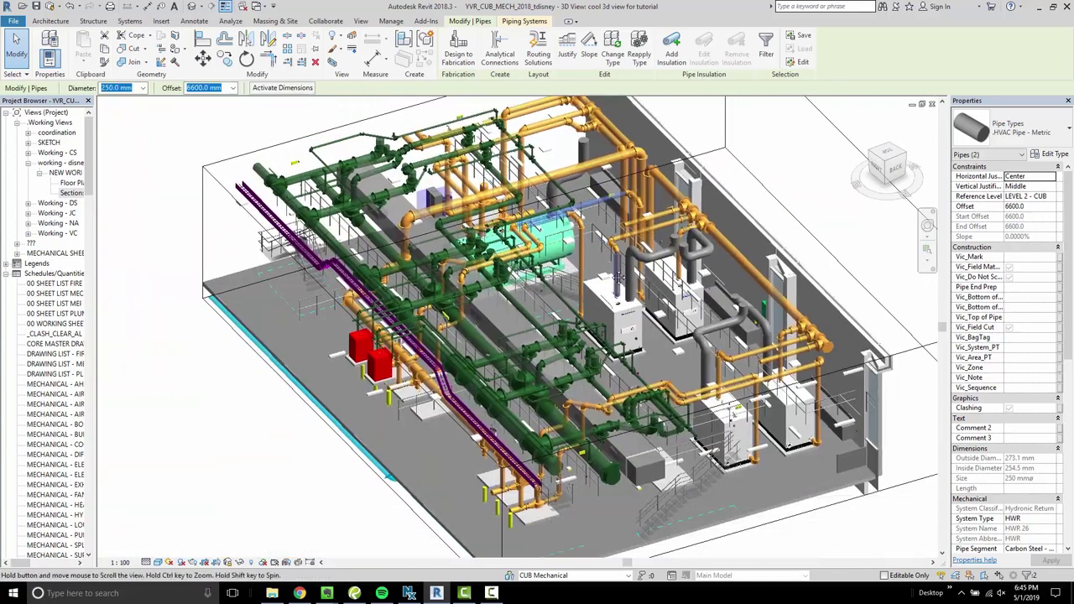
key("Escape")
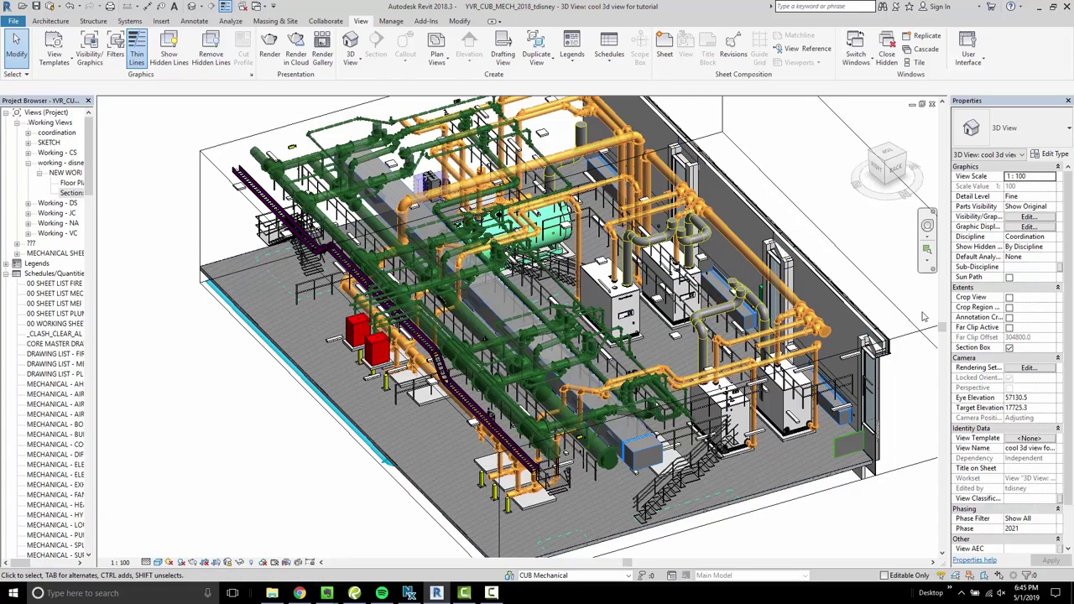
Step: Widen the view's properties list, then open Graphic Display Options and place the dialog clear of most of the model
scroll(368, 346, "down", 5)
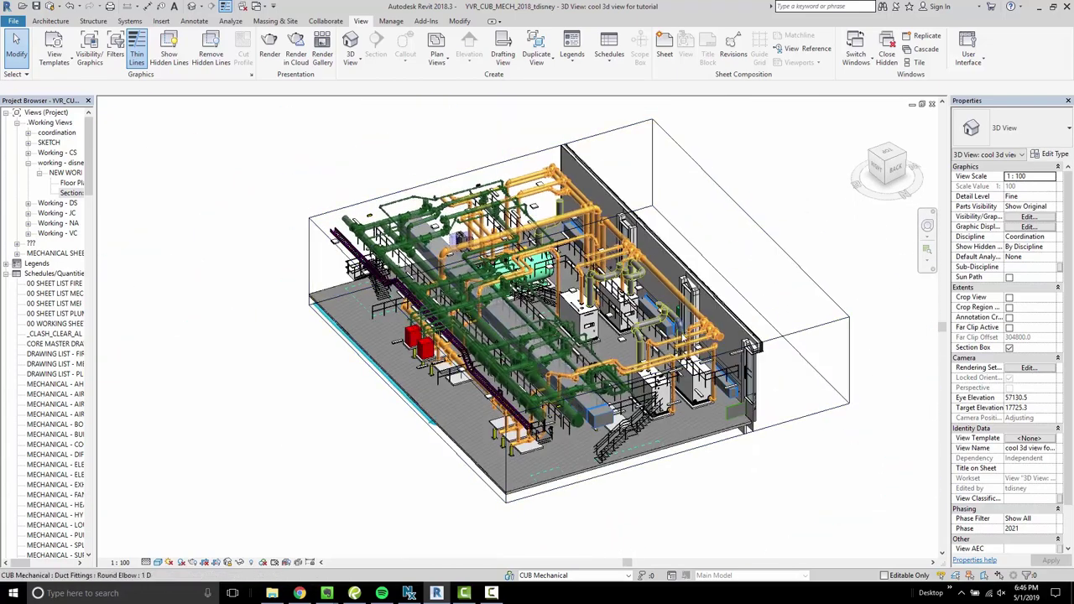
scroll(625, 341, "up", 2)
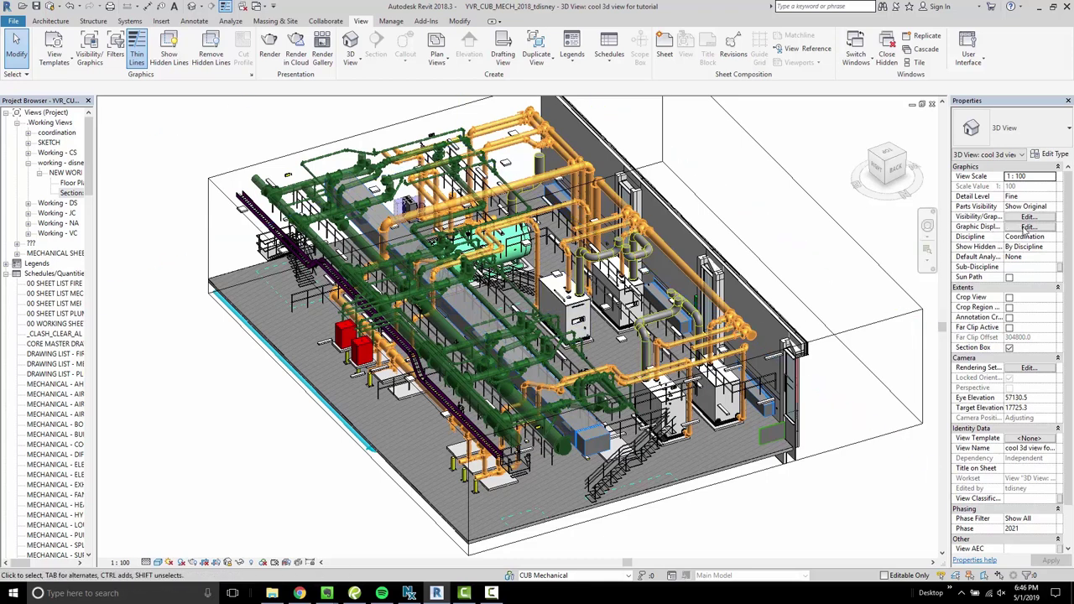
left_click_drag(949, 244, 889, 251)
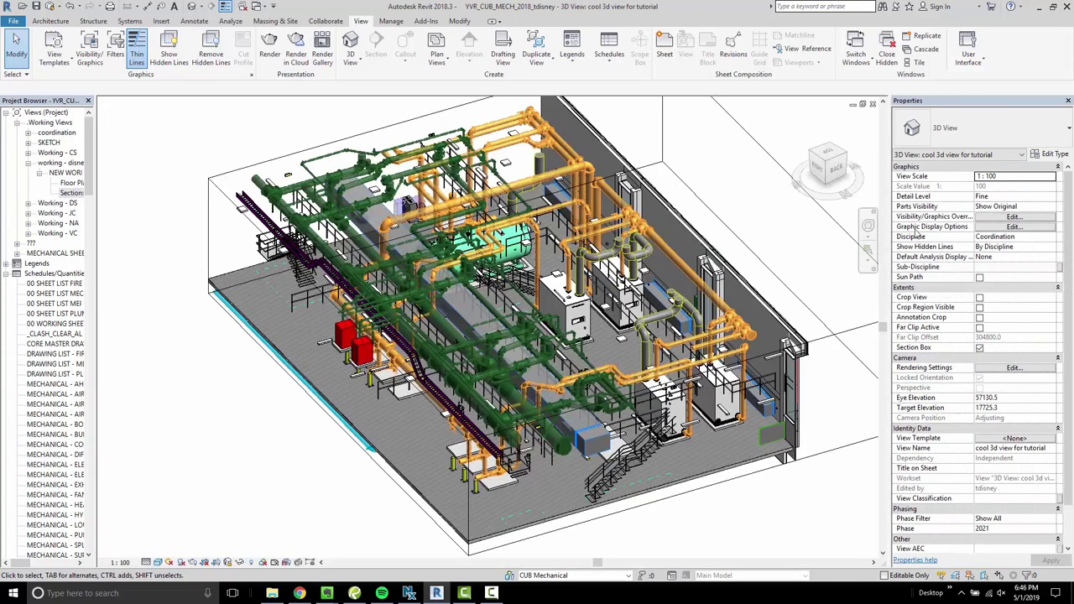
left_click(1013, 228)
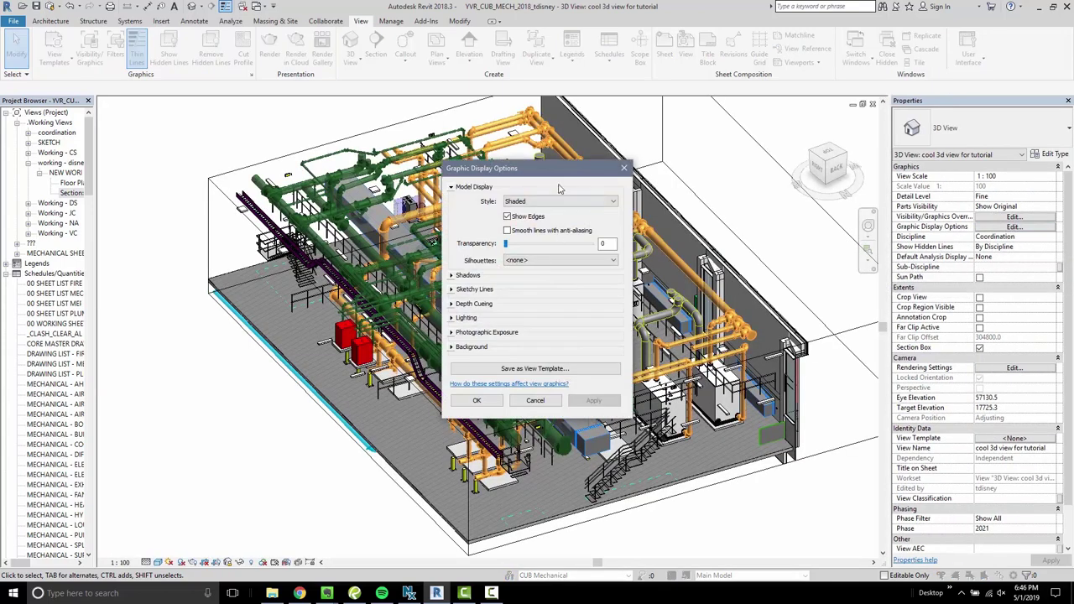
mouse_move(560, 170)
left_mouse_down()
mouse_move(680, 153)
mouse_move(801, 120)
left_mouse_up()
Step: Apply the Realistic visual style to the view
left_click(842, 155)
left_click(842, 155)
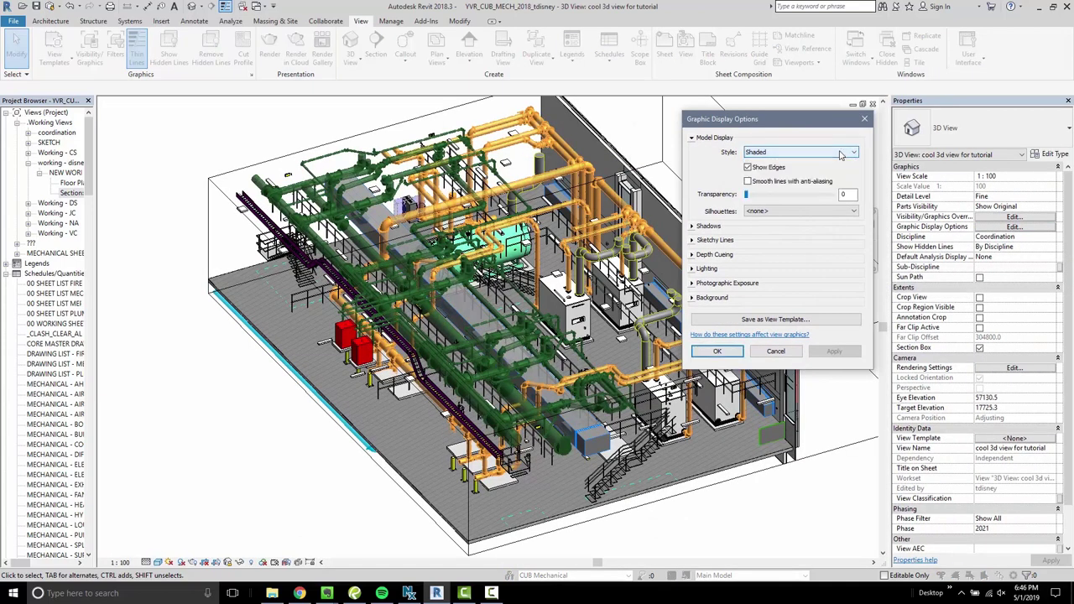
left_click(842, 155)
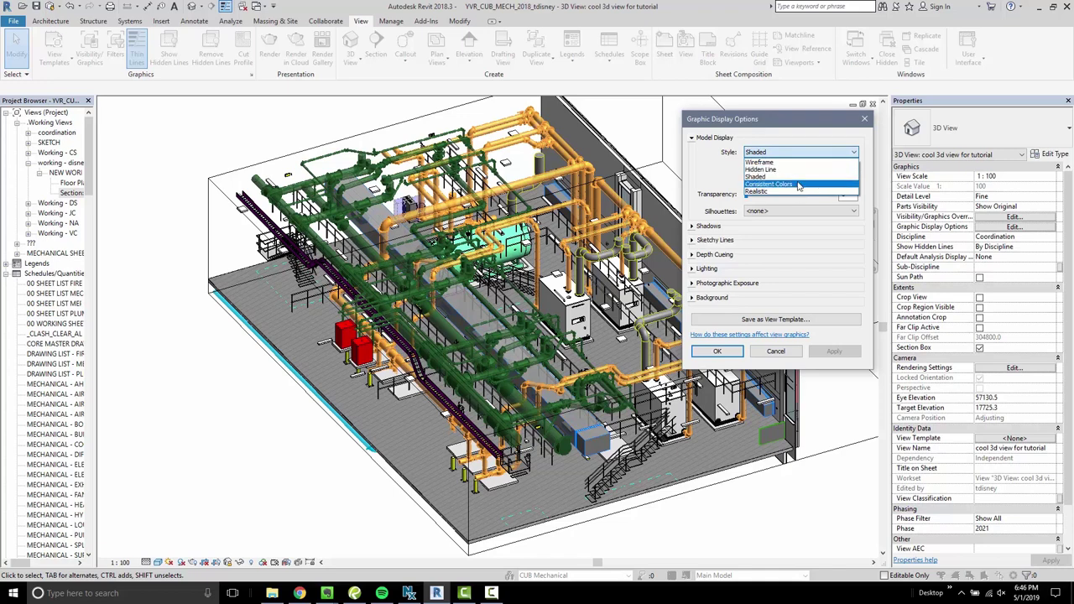
left_click(797, 191)
left_click(837, 352)
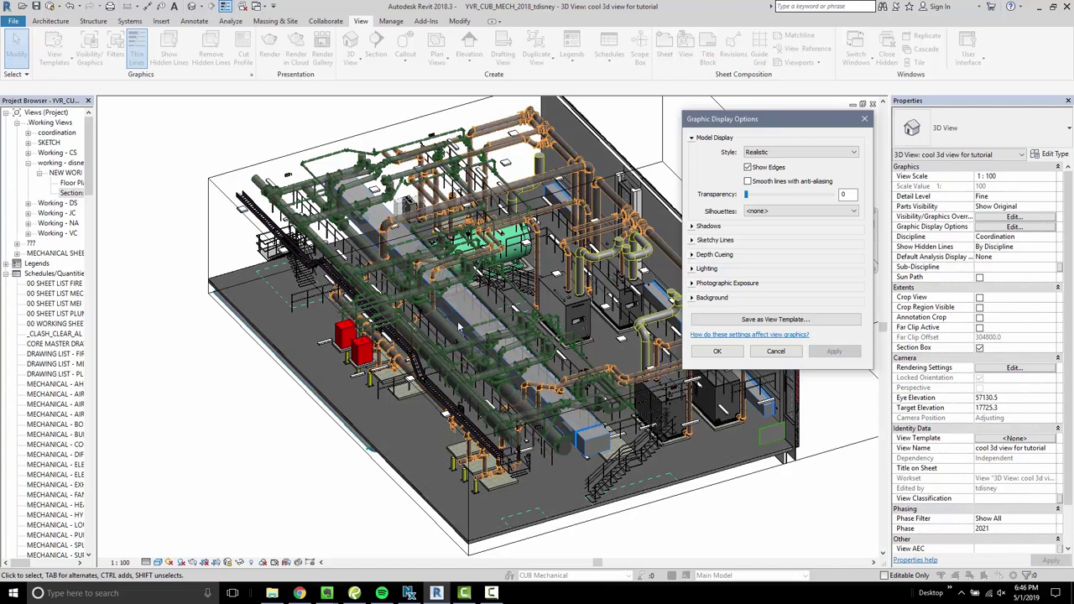
Step: Return the view's visual style to Shaded, show the shadow options, and apply the change
left_click(762, 153)
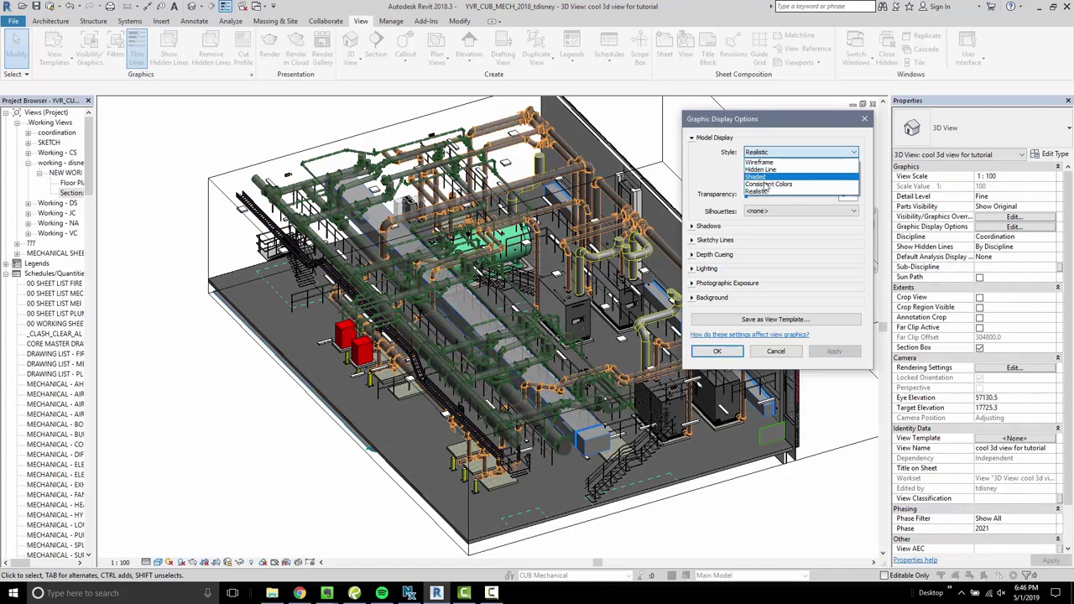
left_click(781, 177)
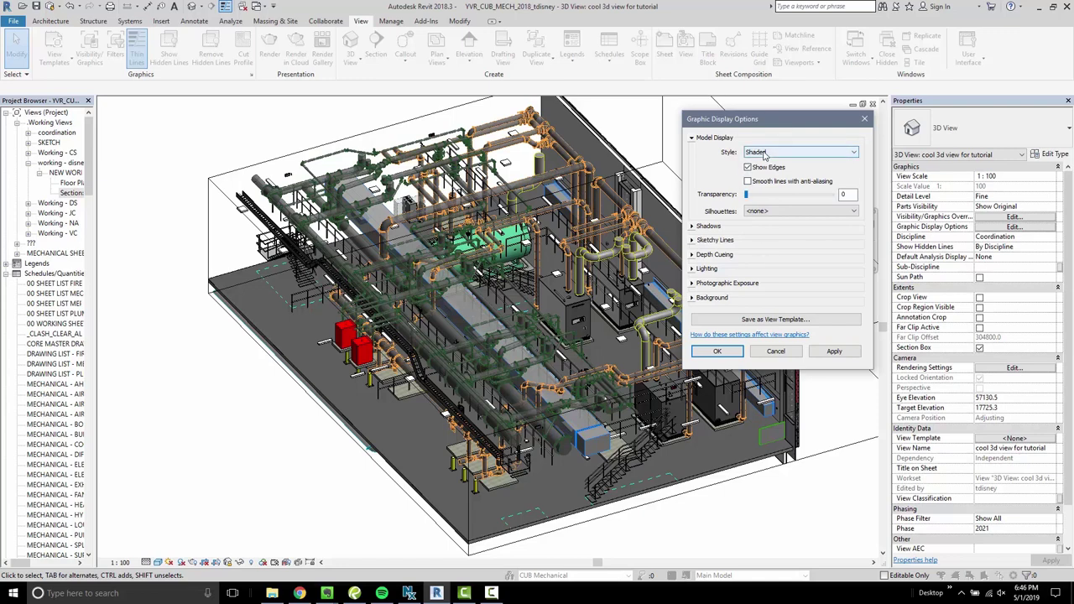
left_click(693, 226)
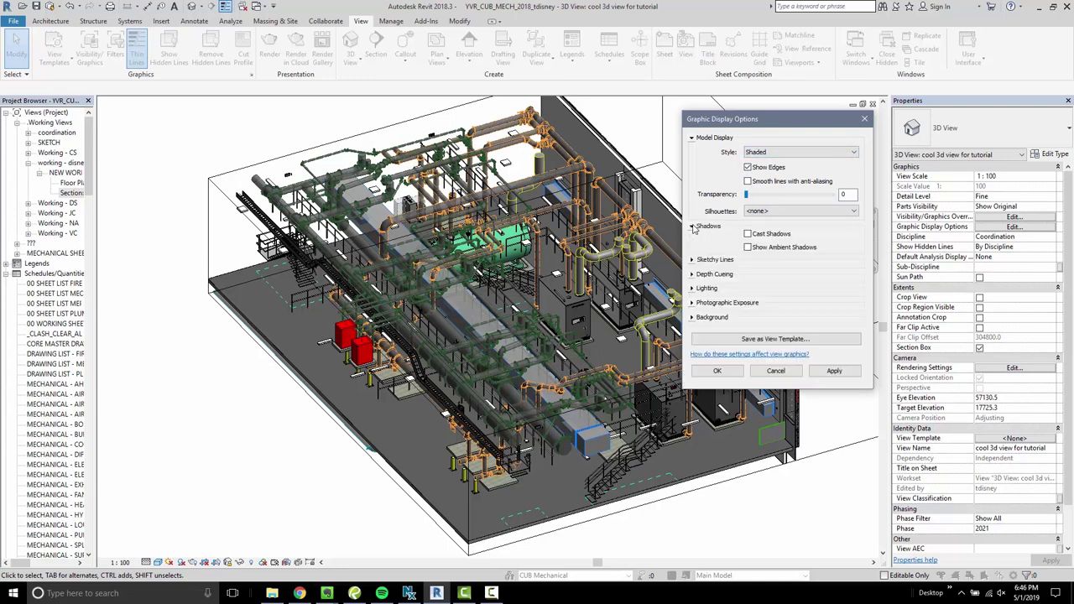
left_click(854, 374)
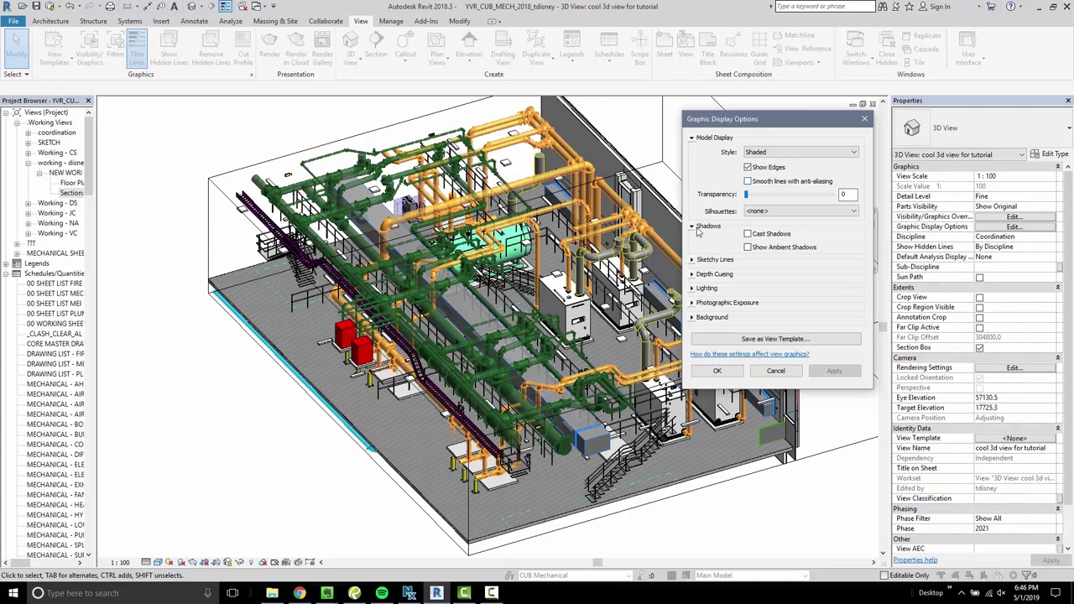
Step: Turn on ambient shadows for the view and apply the setting
left_click(749, 249)
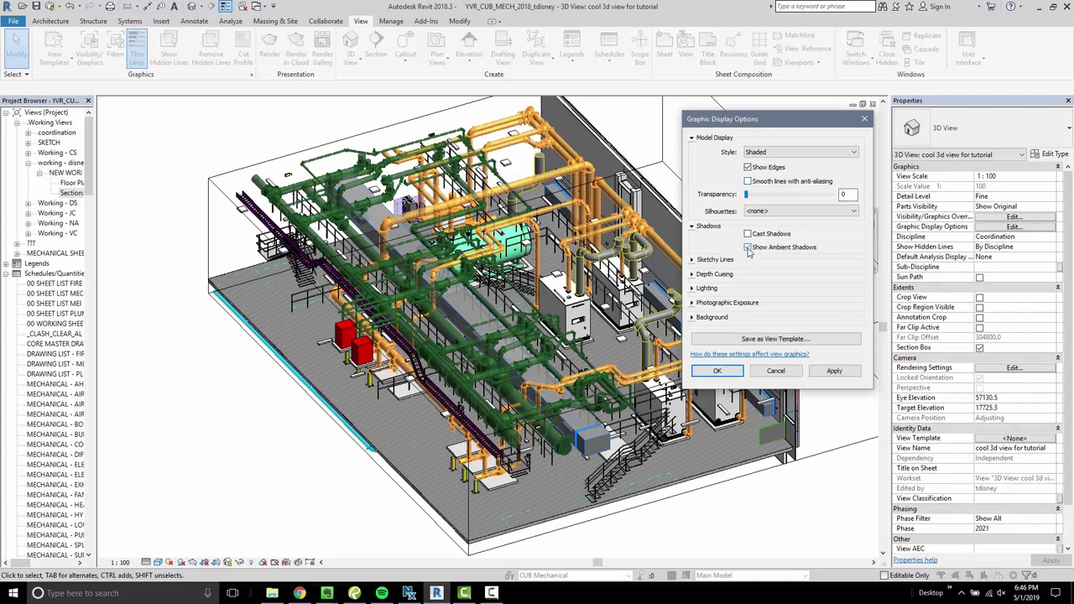
left_click_drag(789, 119, 895, 93)
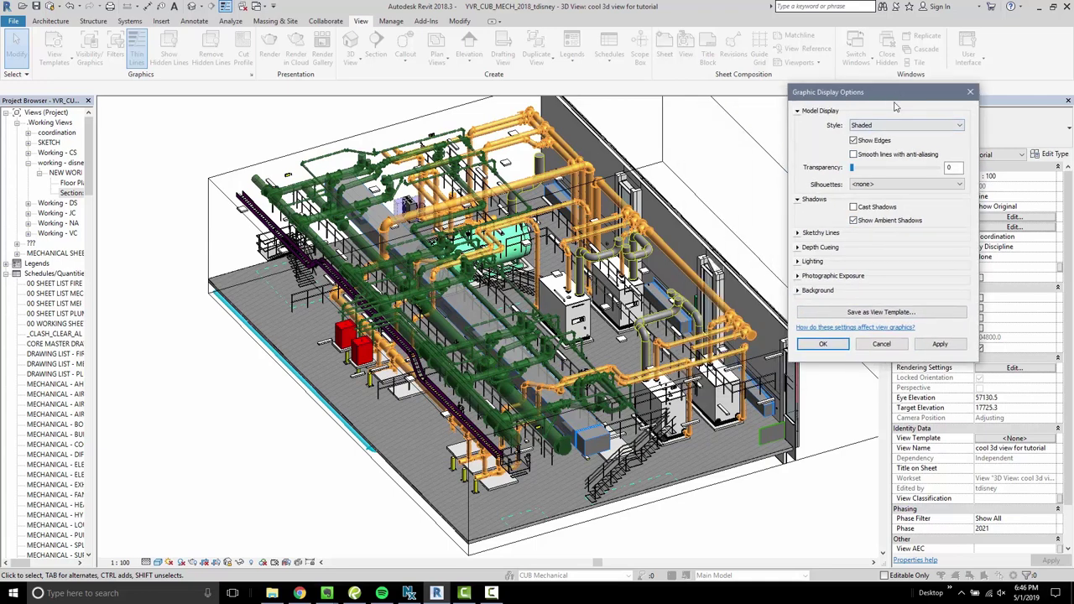
left_click(938, 349)
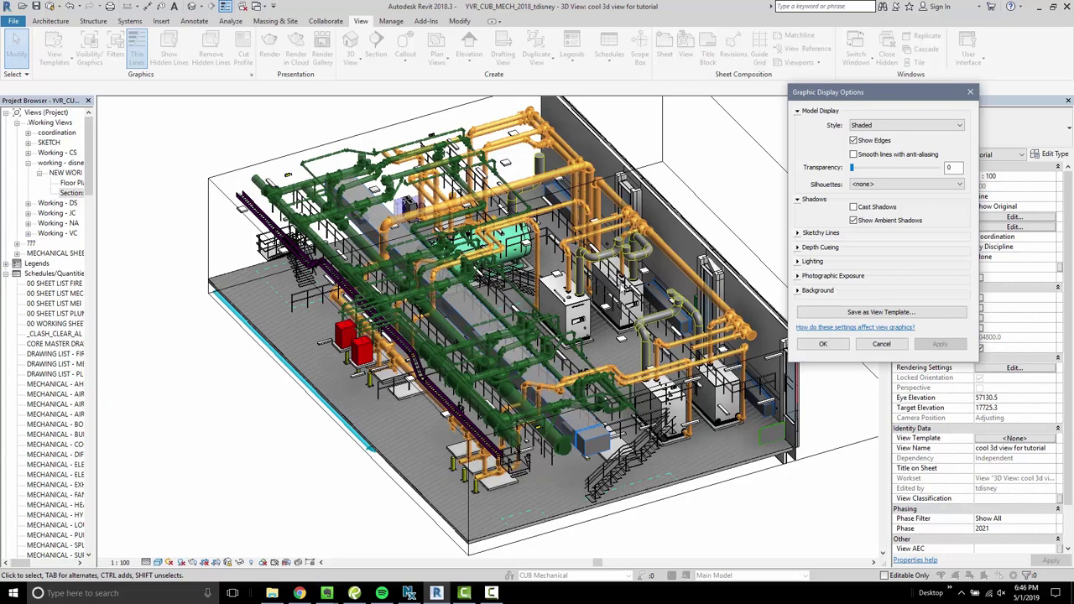
Step: Try cast shadows on the view, and switch them off again
left_click(853, 207)
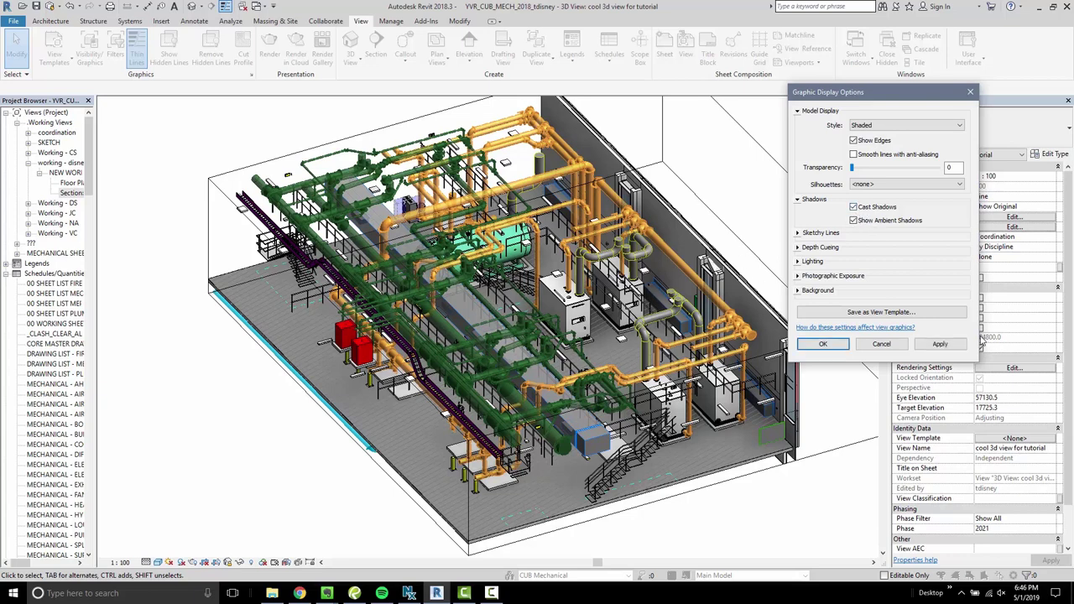
left_click(941, 345)
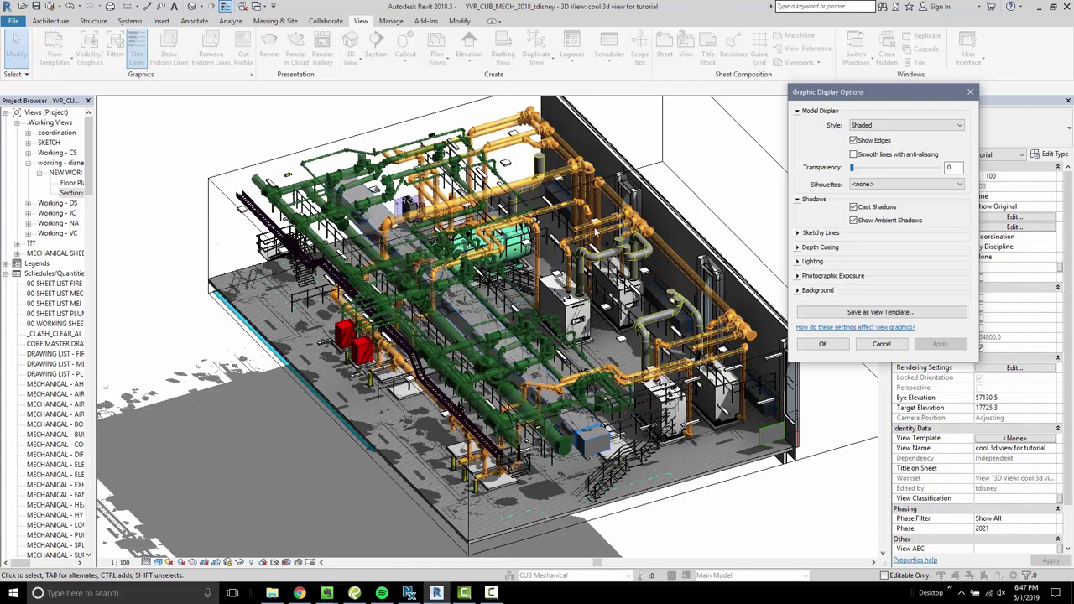
left_click(940, 344)
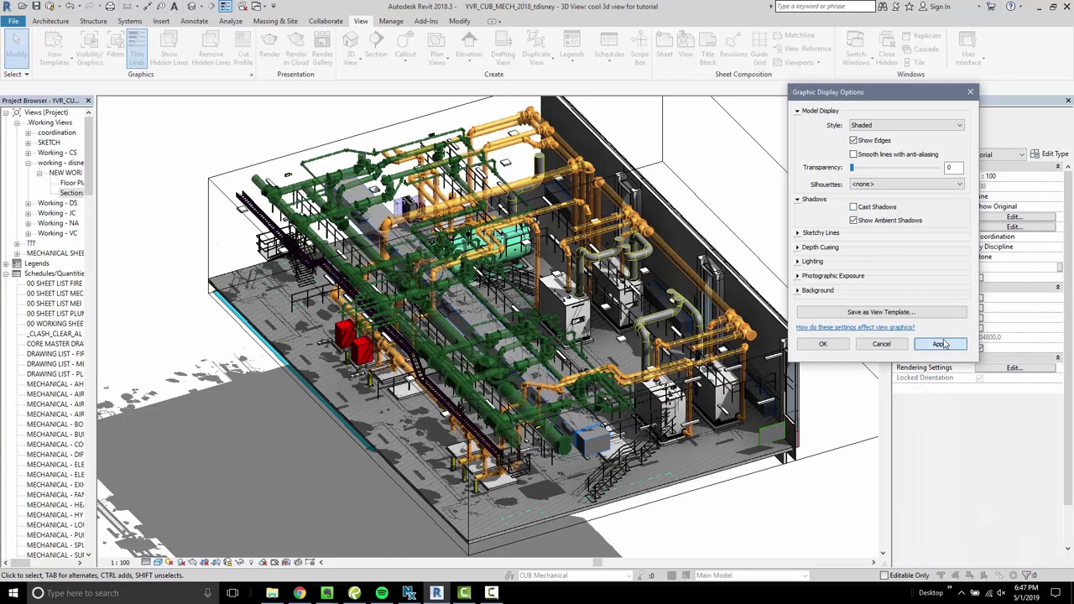
Step: Look through the view's sketchy lines, depth cueing, lighting and background settings
left_click(799, 234)
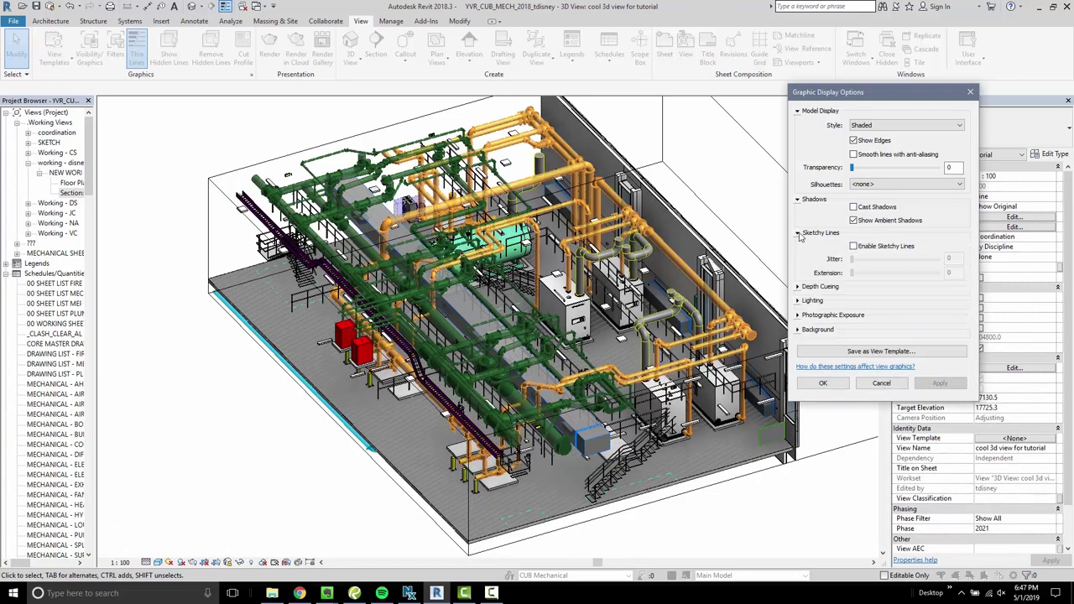
left_click(799, 234)
left_click(798, 248)
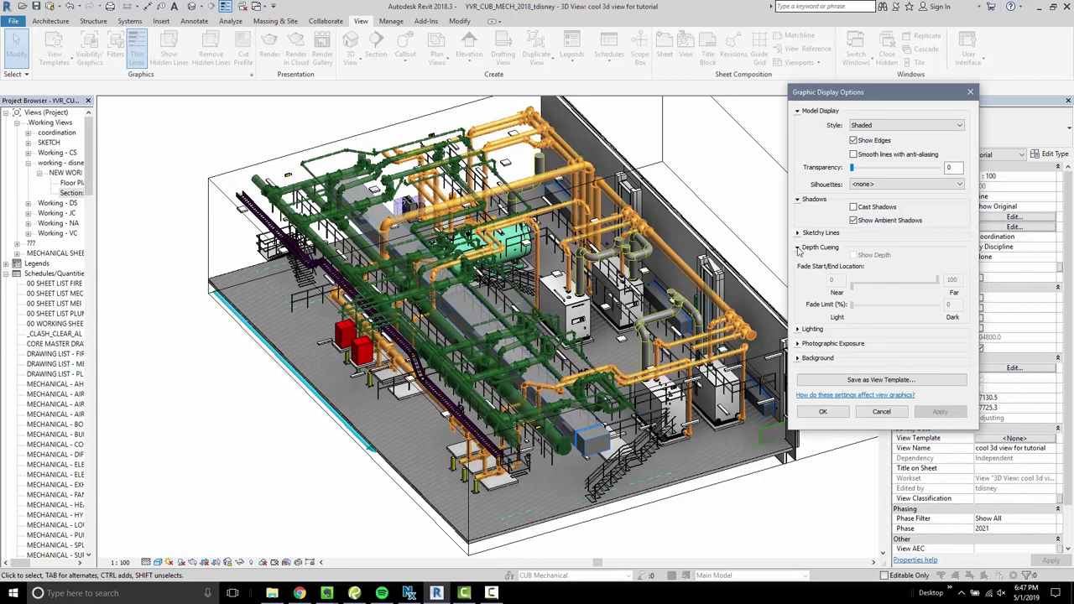
left_click(798, 247)
left_click(798, 262)
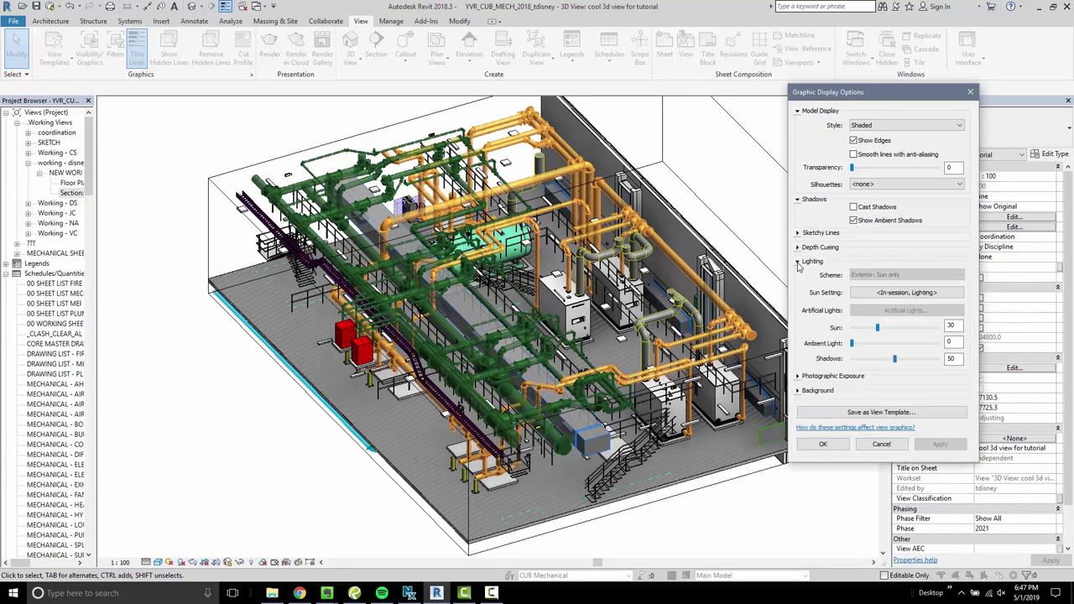
left_click(798, 262)
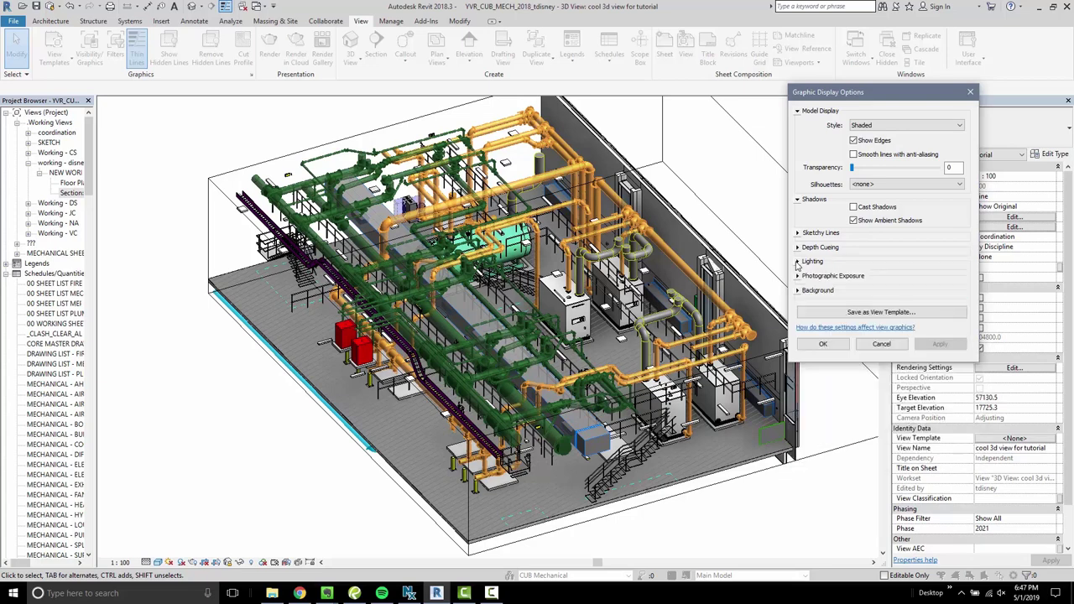
left_click(799, 291)
left_click(798, 291)
Step: Set the view's silhouettes to the E-DETL-MED-BOLD line style and apply it
left_click(878, 184)
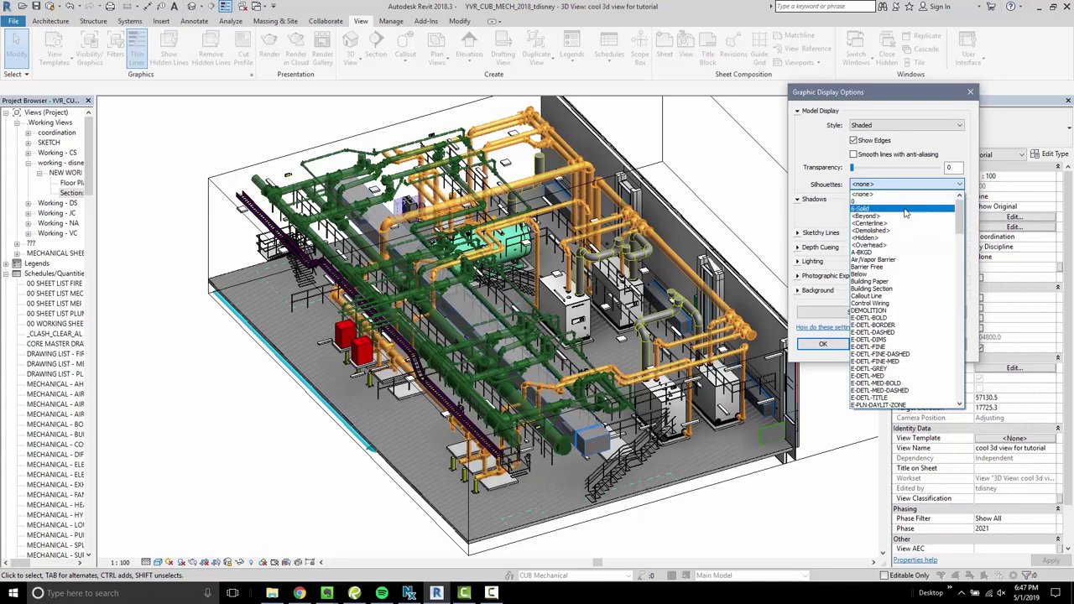
scroll(959, 220, "down", 5)
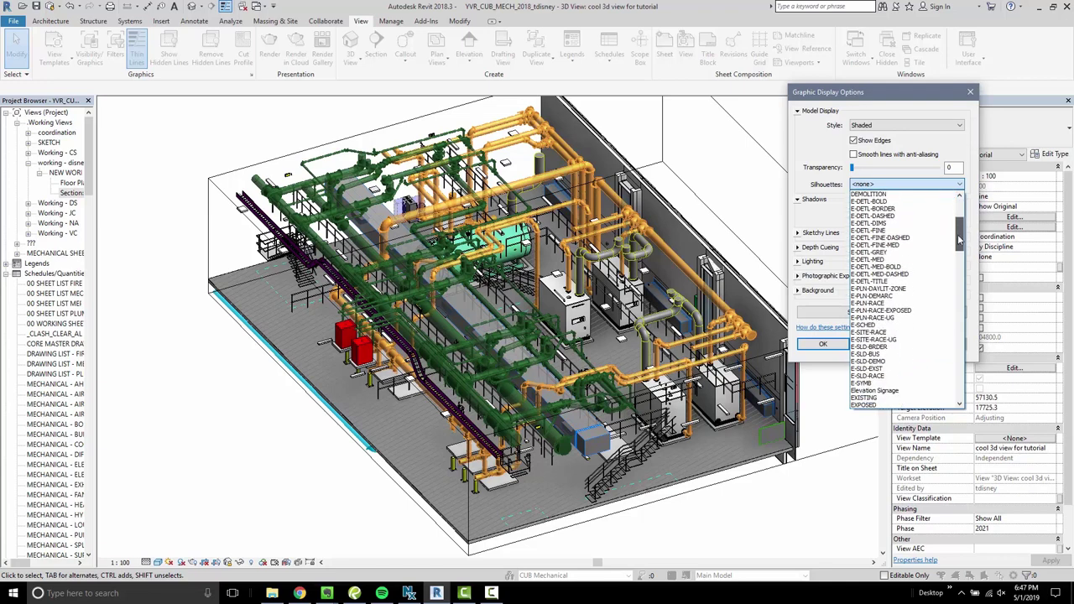
left_click(914, 275)
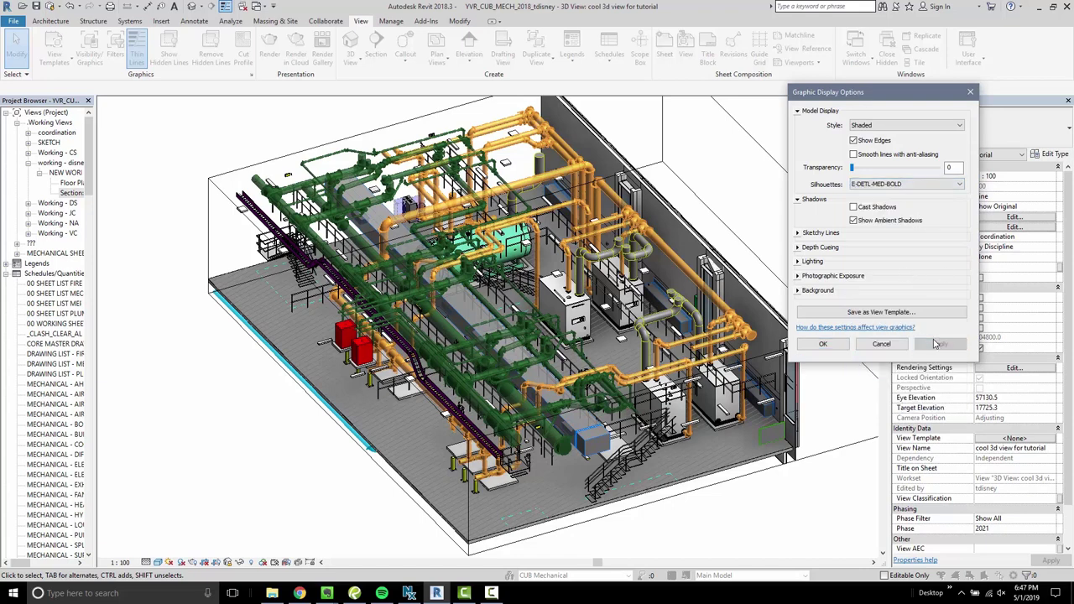
Step: Confirm the graphic display options and toggle thin lines for a close-up of the boilers
left_click(825, 345)
left_click(764, 511)
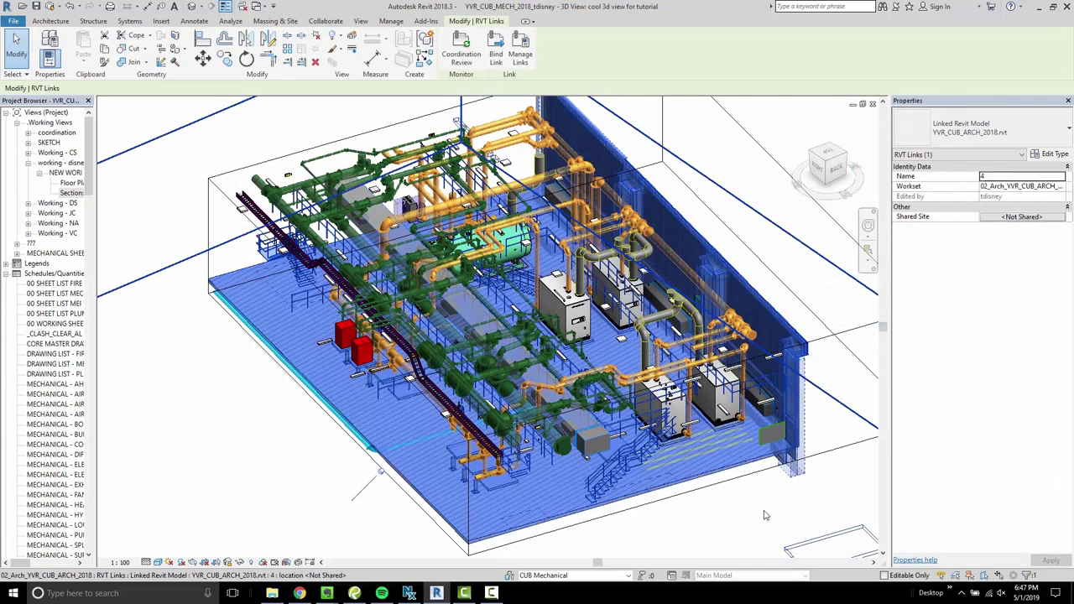
key("Escape")
scroll(619, 342, "up", 6)
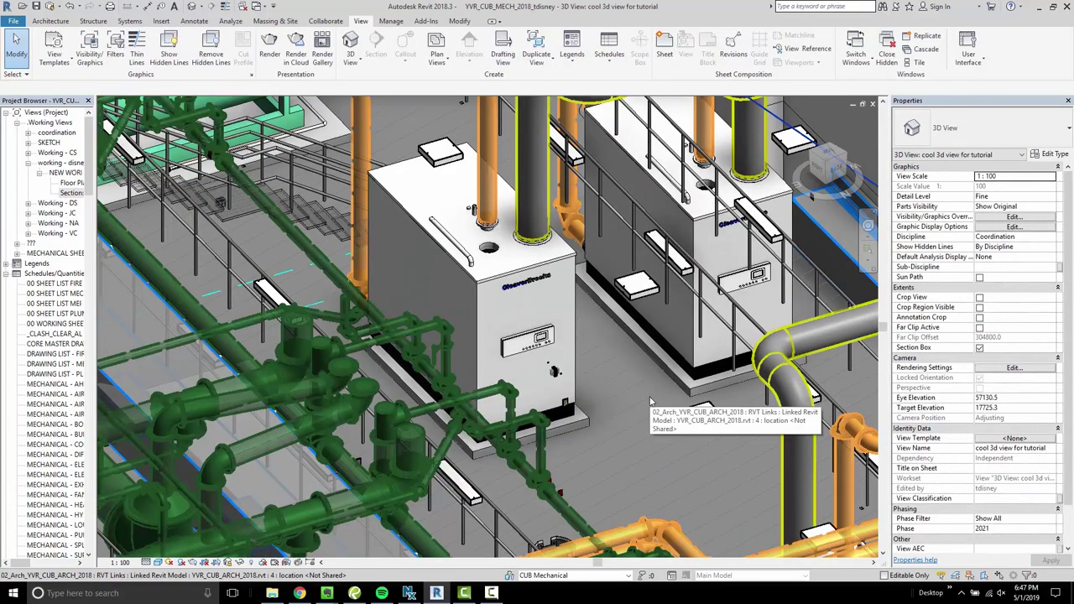
key("t")
key("l")
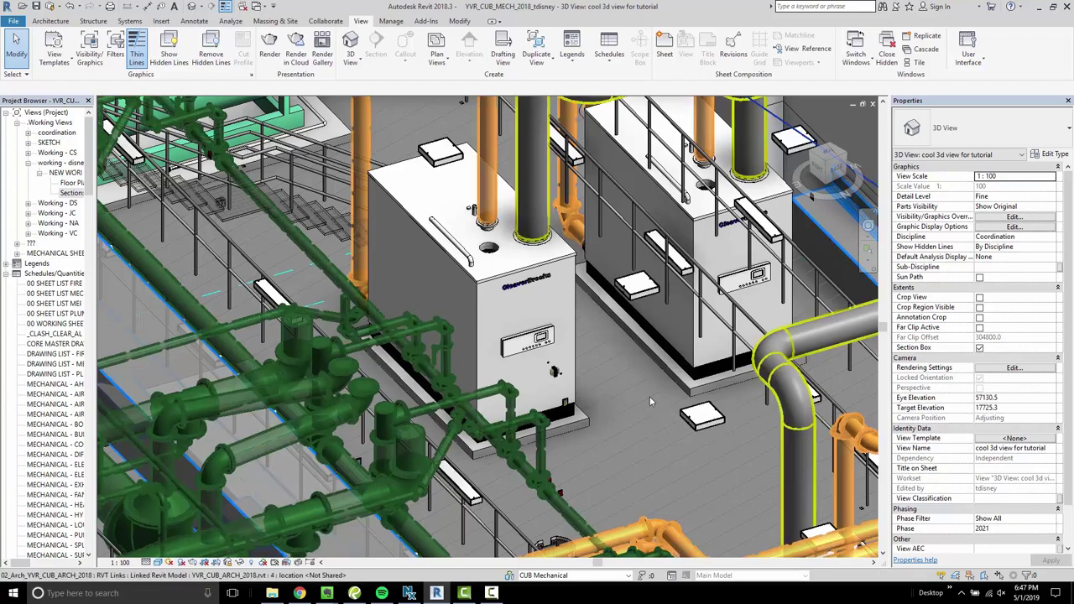
Step: Examine the pipe, duct and equipment outlines up close and the overall look of the whole floor
scroll(649, 396, "down", 5)
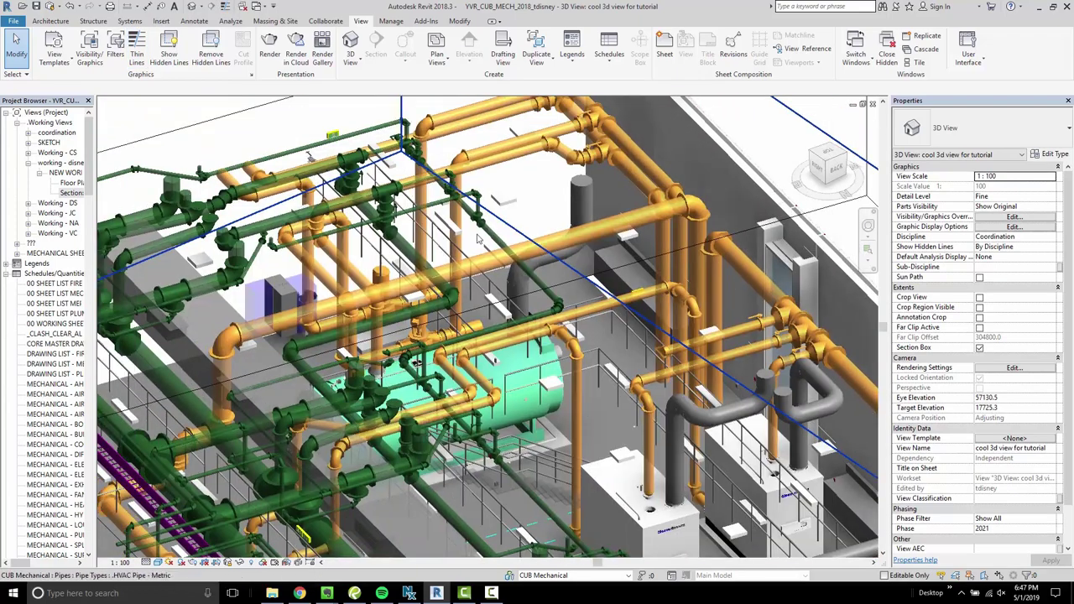
middle_click_drag(479, 240, 422, 393)
middle_click_drag(429, 348, 541, 225)
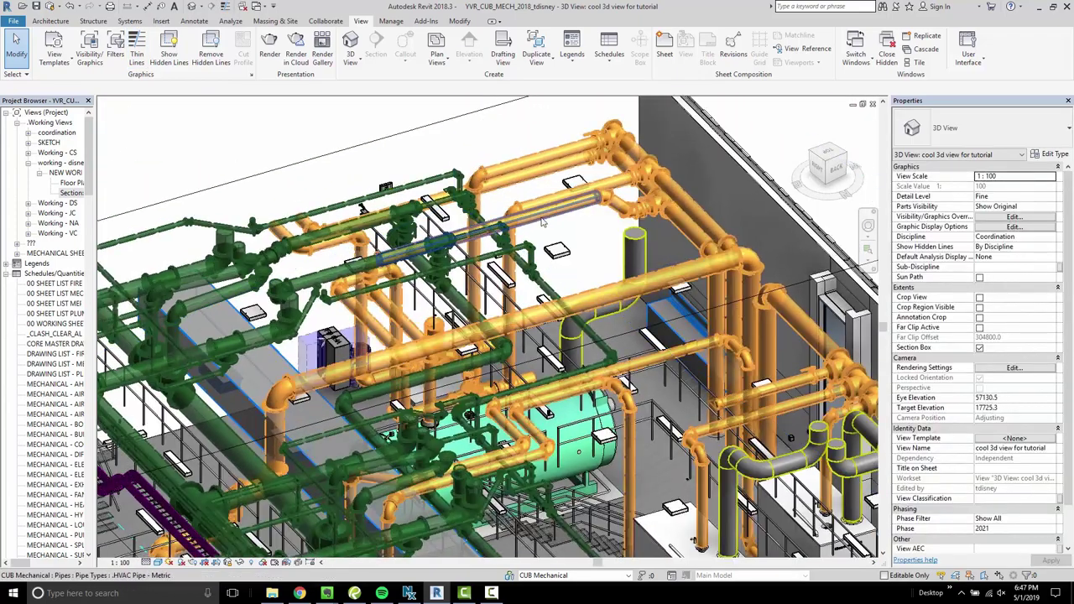
scroll(542, 222, "up", 3)
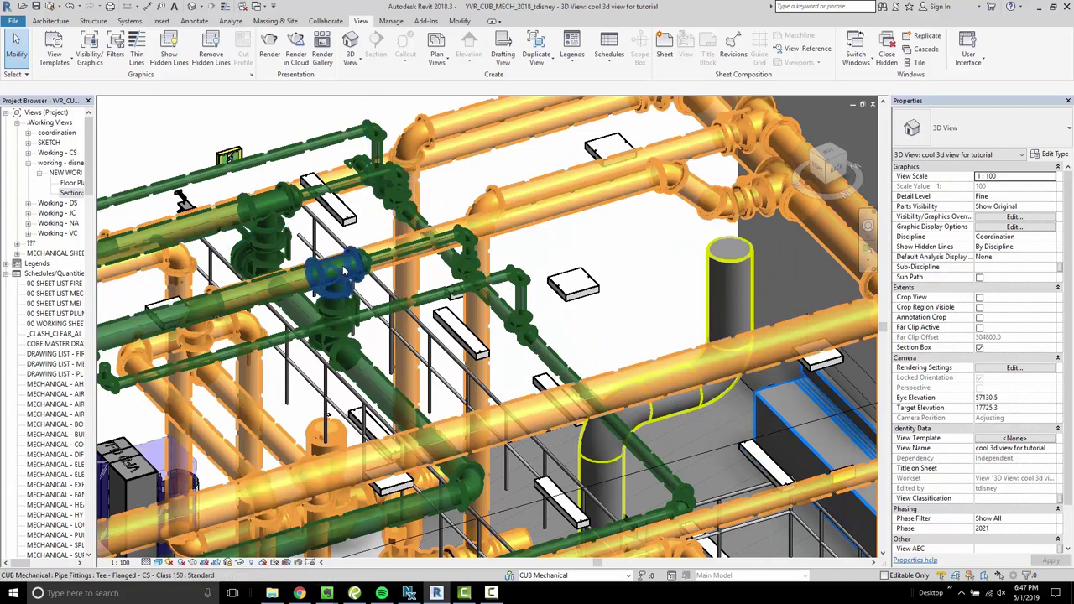
scroll(343, 271, "up", 3)
scroll(672, 184, "up", 2)
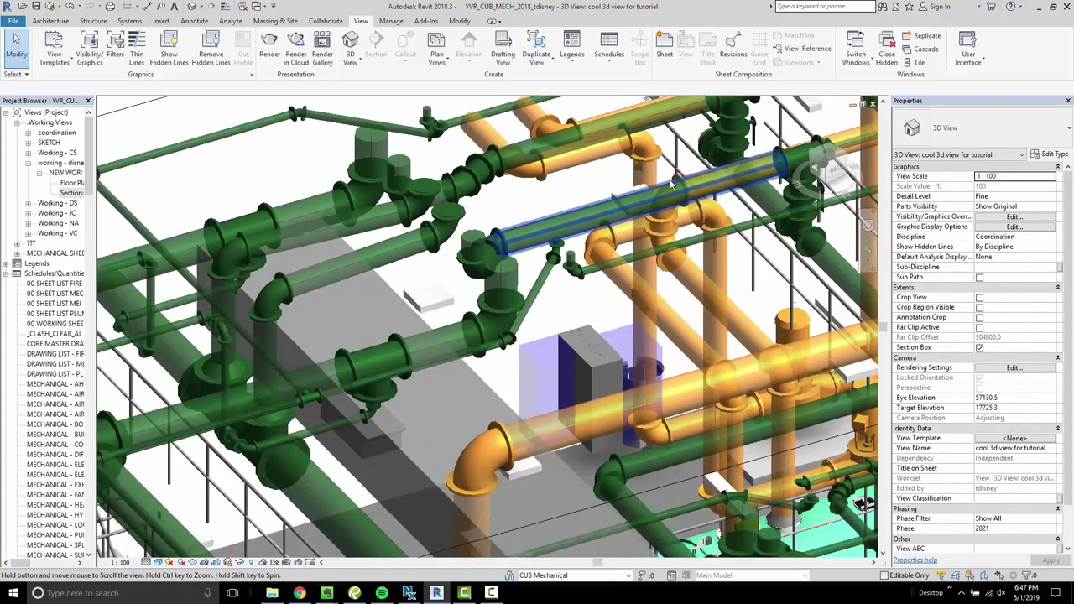
scroll(672, 184, "down", 5)
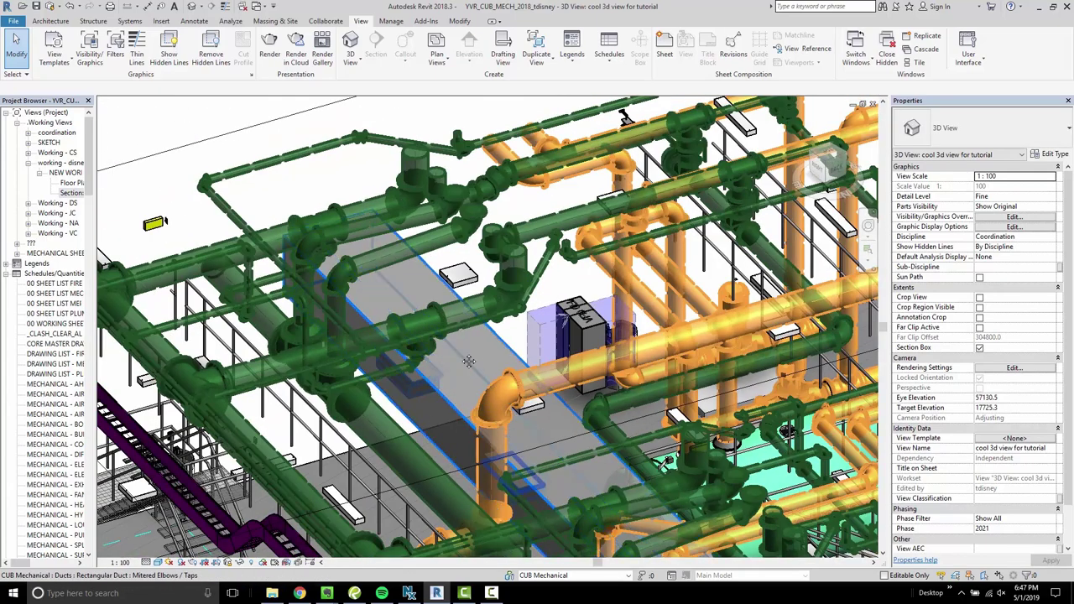
scroll(468, 360, "down", 8)
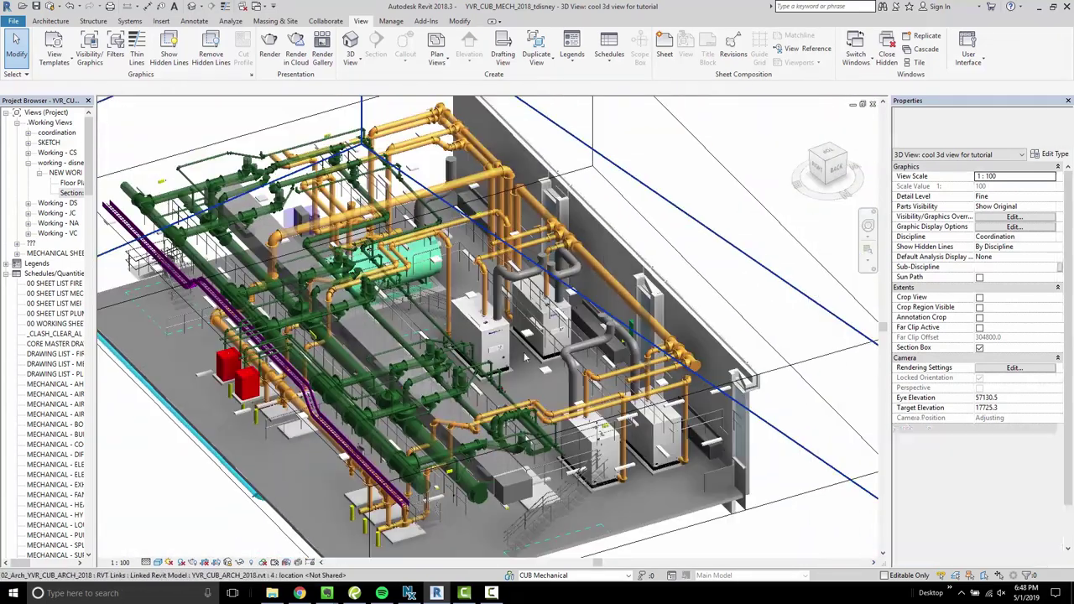
scroll(525, 359, "down", 3)
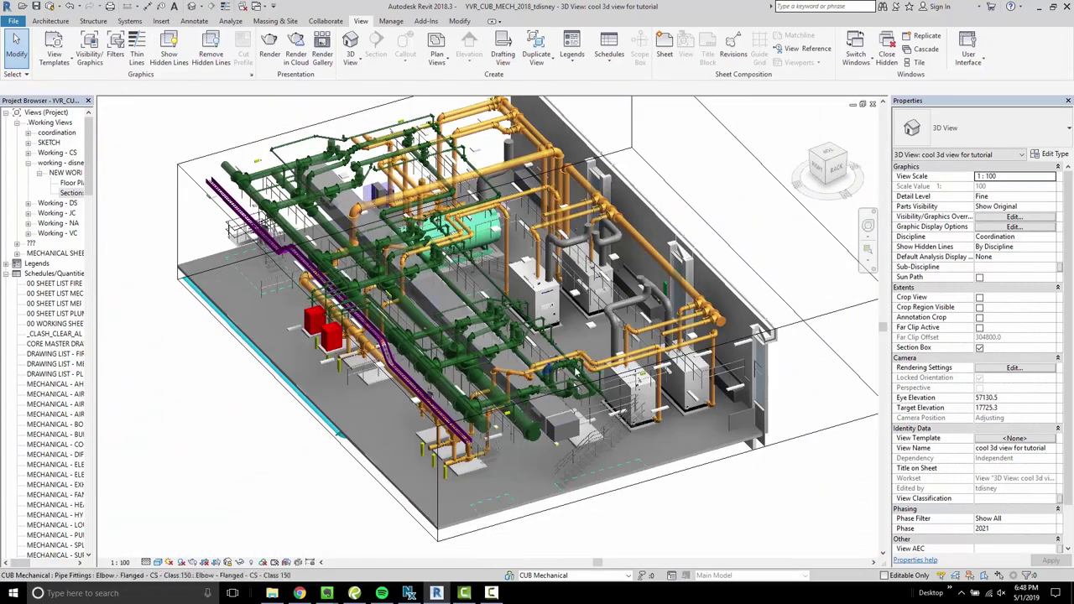
middle_click_drag(575, 370, 657, 518, "shift")
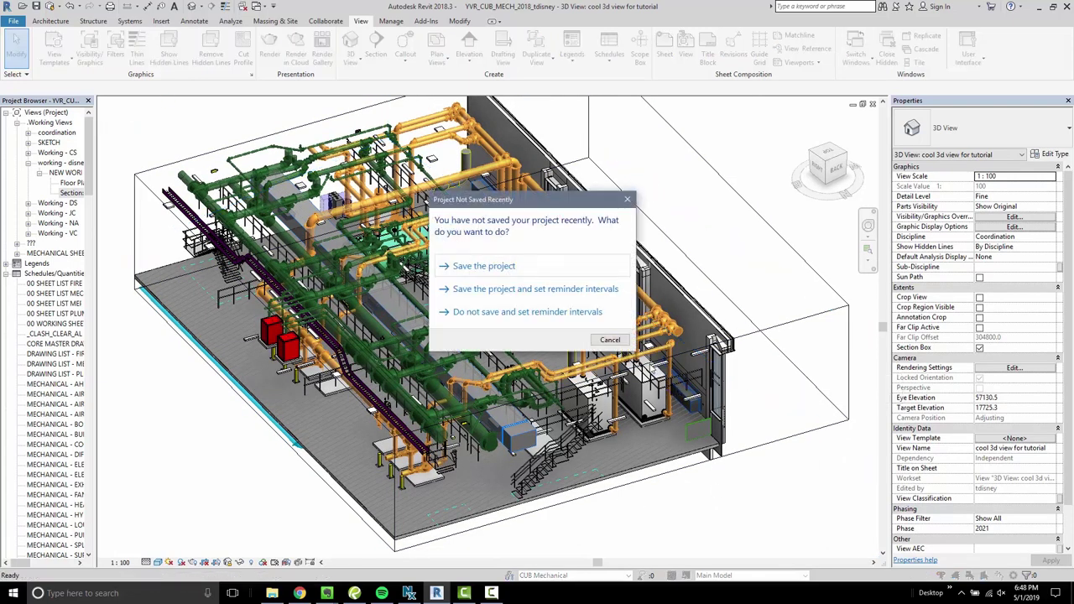
Step: Dismiss the save reminder without saving the project, and cancel the tag command
left_click(615, 343)
left_click(625, 353)
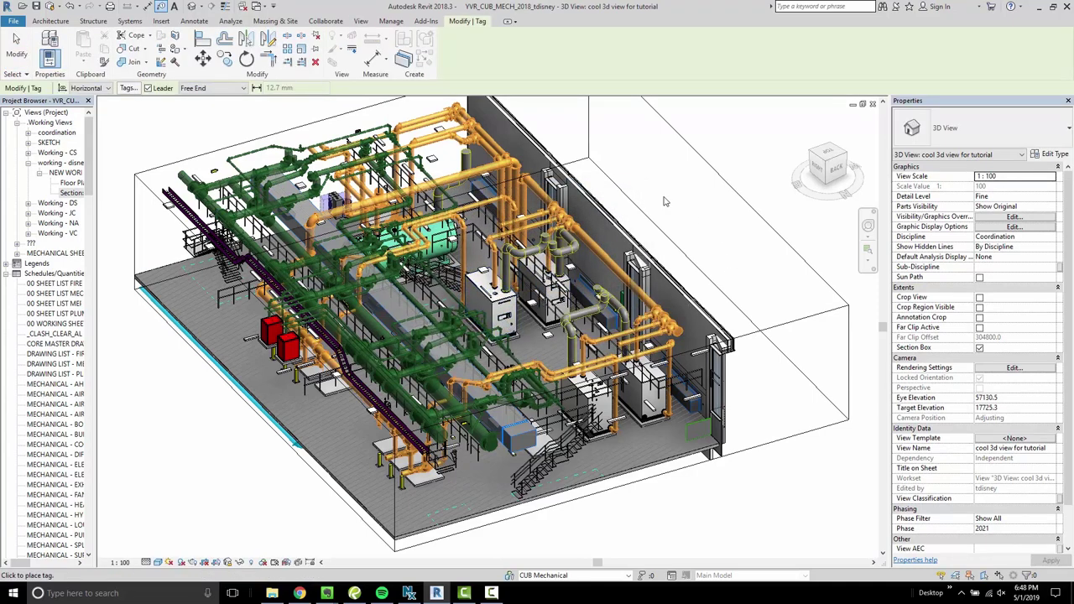
key("Escape")
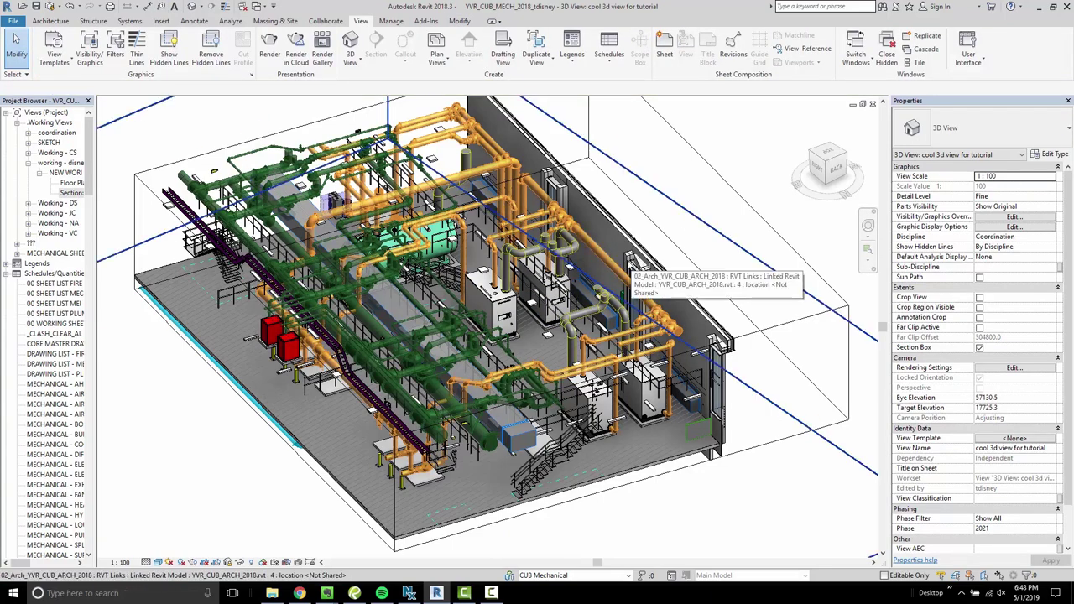
Step: Turn on Mechanical Equipment Tags among the annotation categories in the view's visibility/graphics overrides
key("v")
key("g")
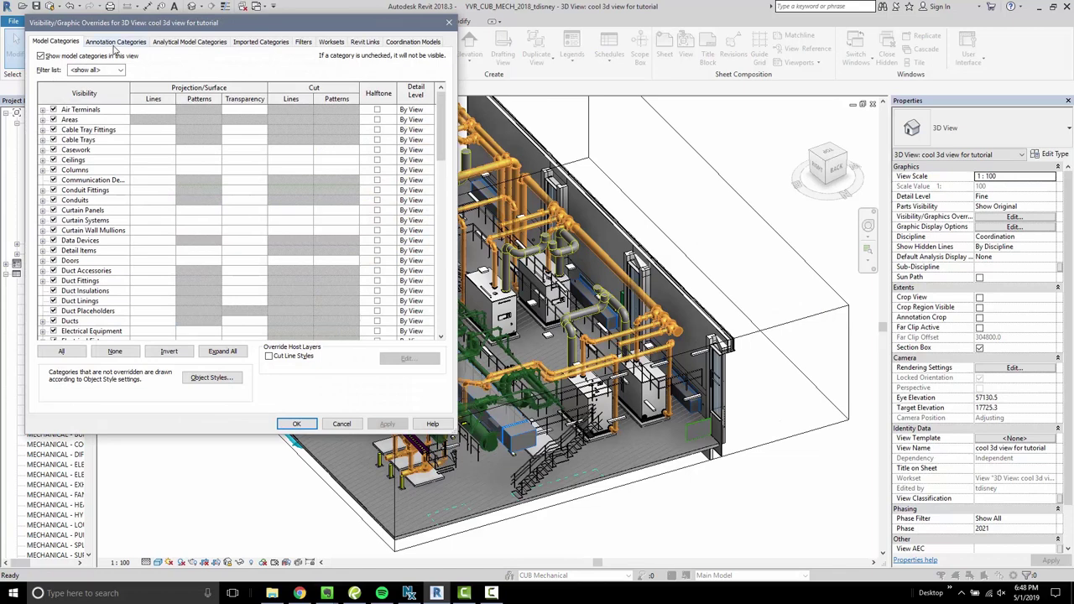
left_click(115, 42)
left_click(99, 241)
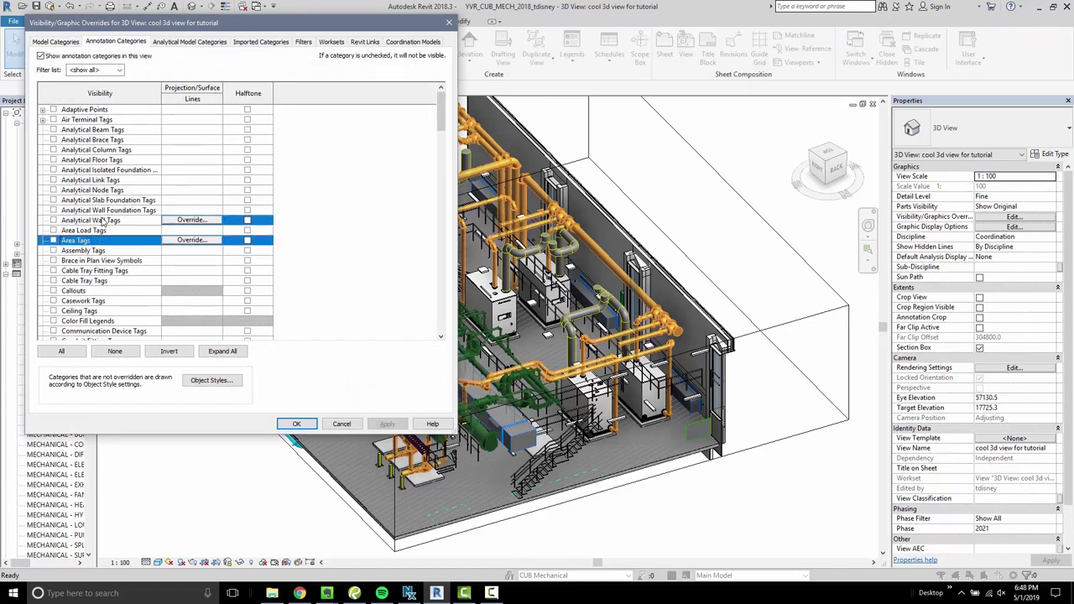
key("m")
key("e")
scroll(81, 263, "down", 2)
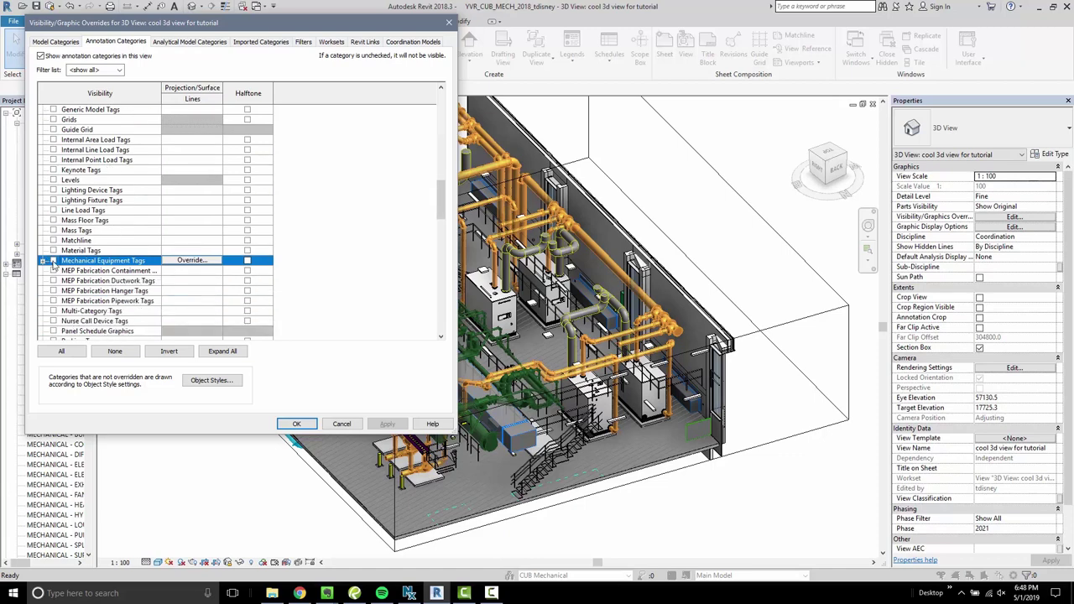
left_click(53, 261)
Step: Turn on Pipe Tags among the annotation categories and accept the visibility overrides
left_click(87, 241)
key("p")
key("i")
scroll(49, 314, "down", 2)
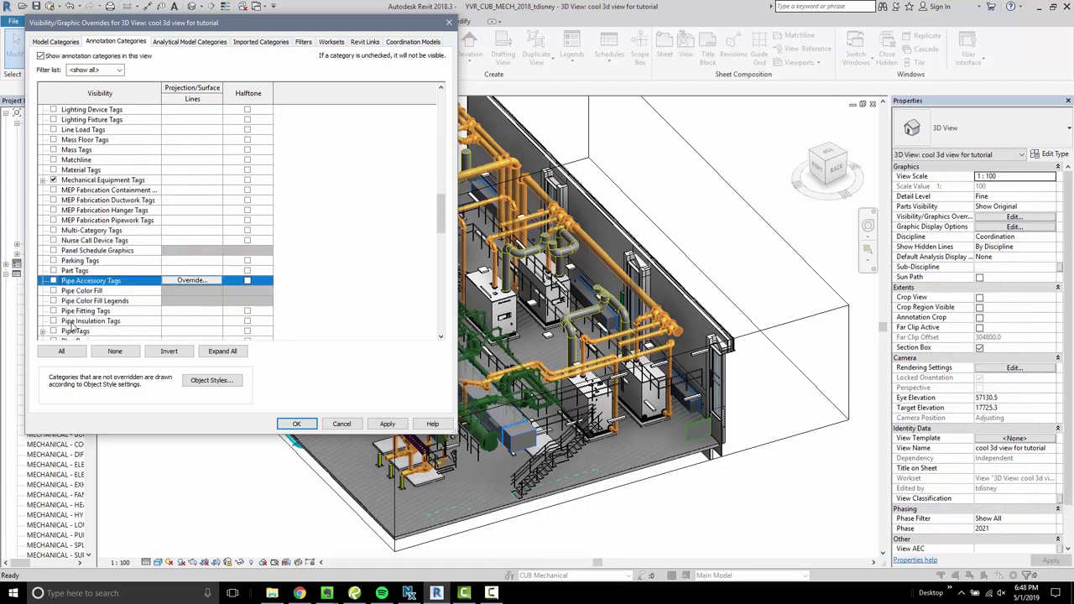
left_click(59, 310)
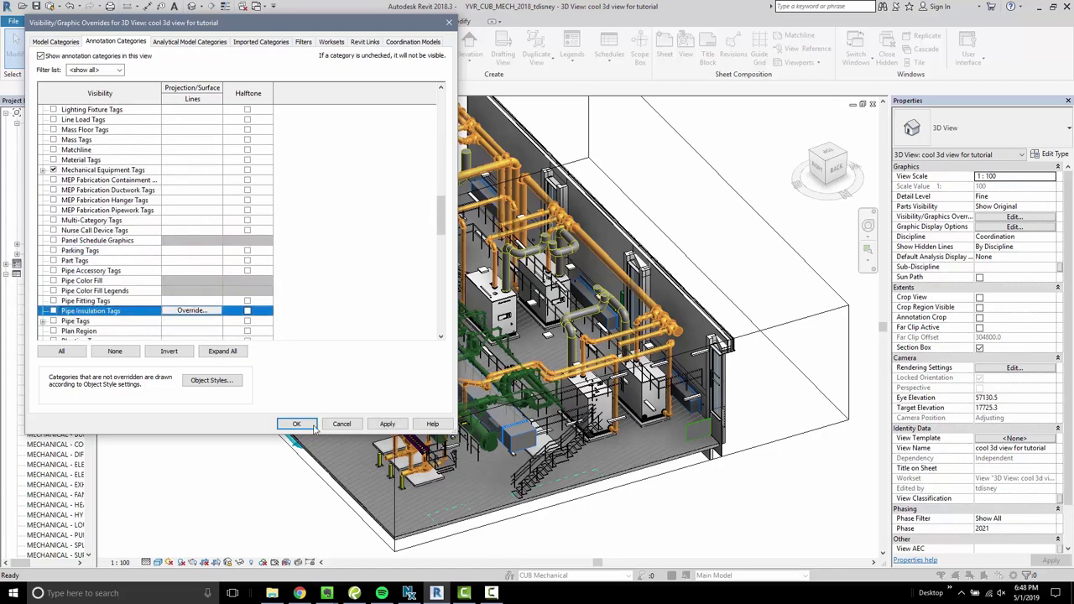
left_click(67, 321)
left_click(296, 424)
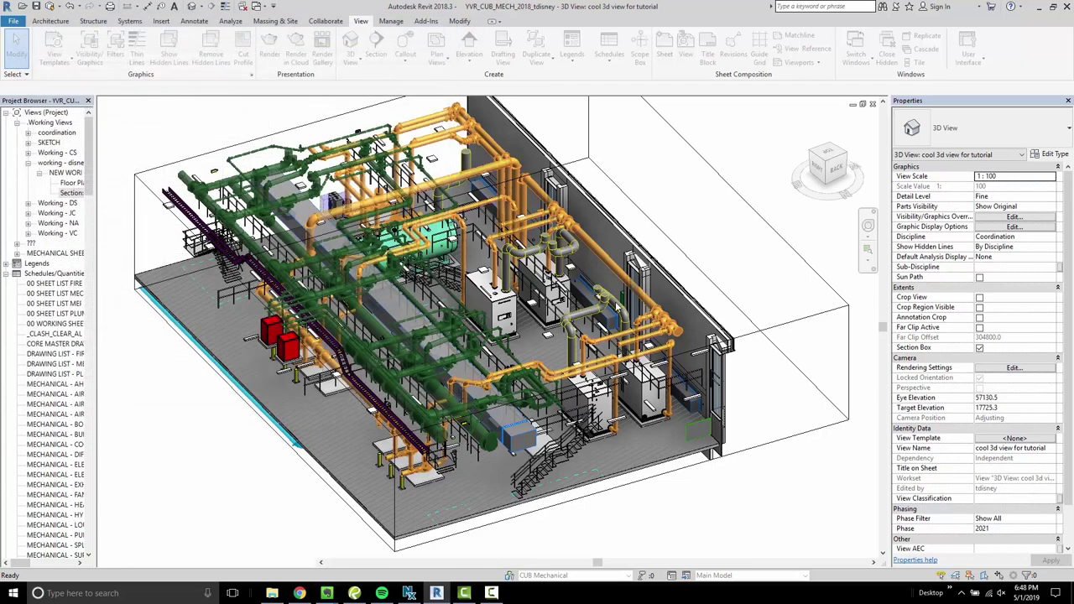
Step: Tag the two boilers nearest the stairs, placing their leadered tags in the empty space beyond the floor's front edge
key("t")
key("g")
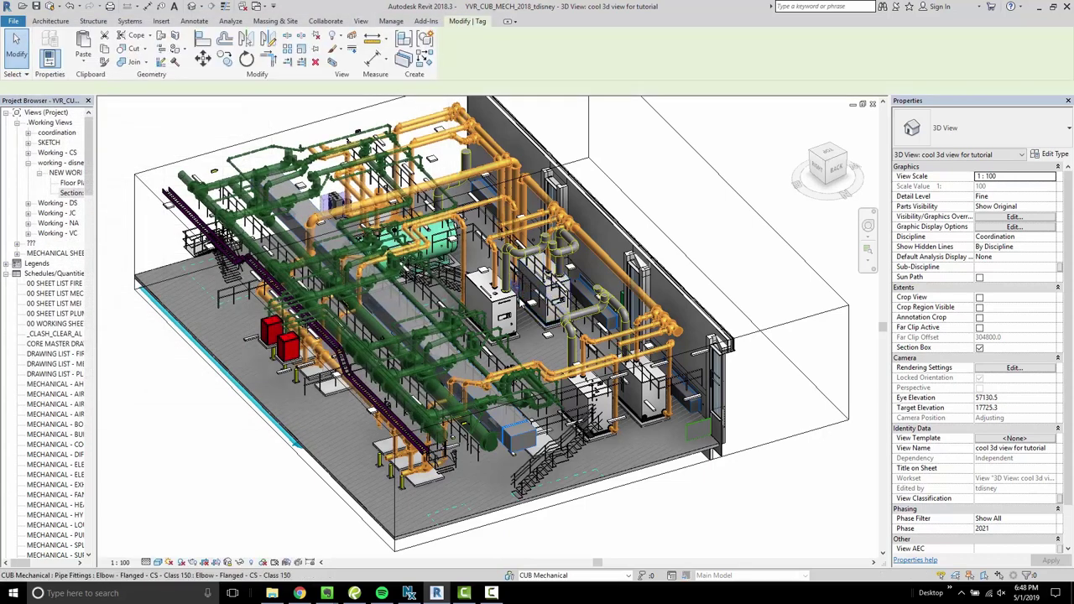
scroll(733, 431, "up", 3)
middle_click_drag(733, 431, 632, 274)
left_click(471, 200)
left_click(551, 378)
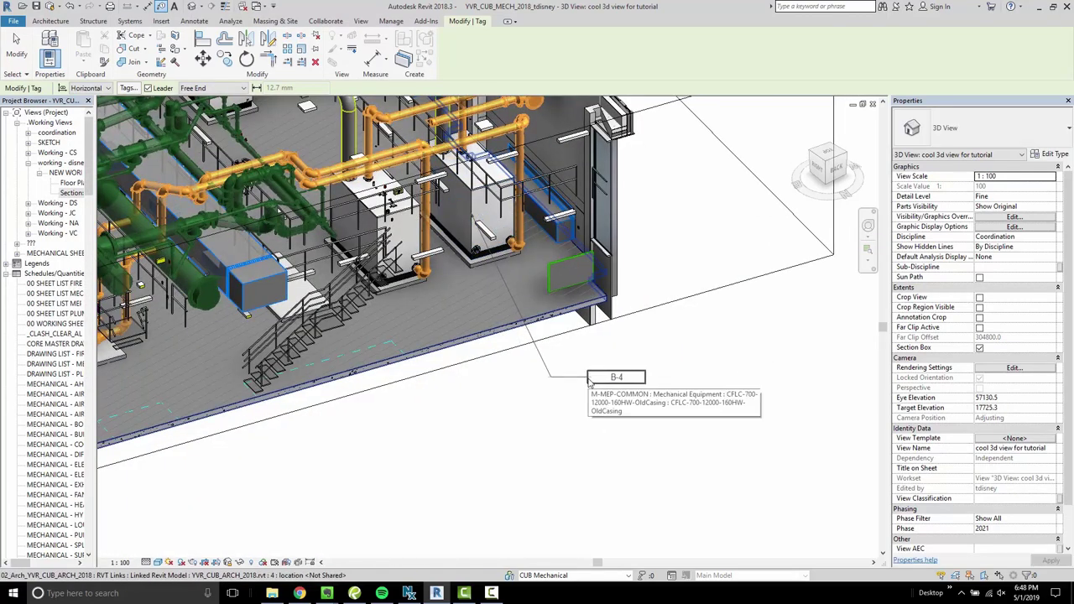
left_click(617, 378)
left_click(408, 239)
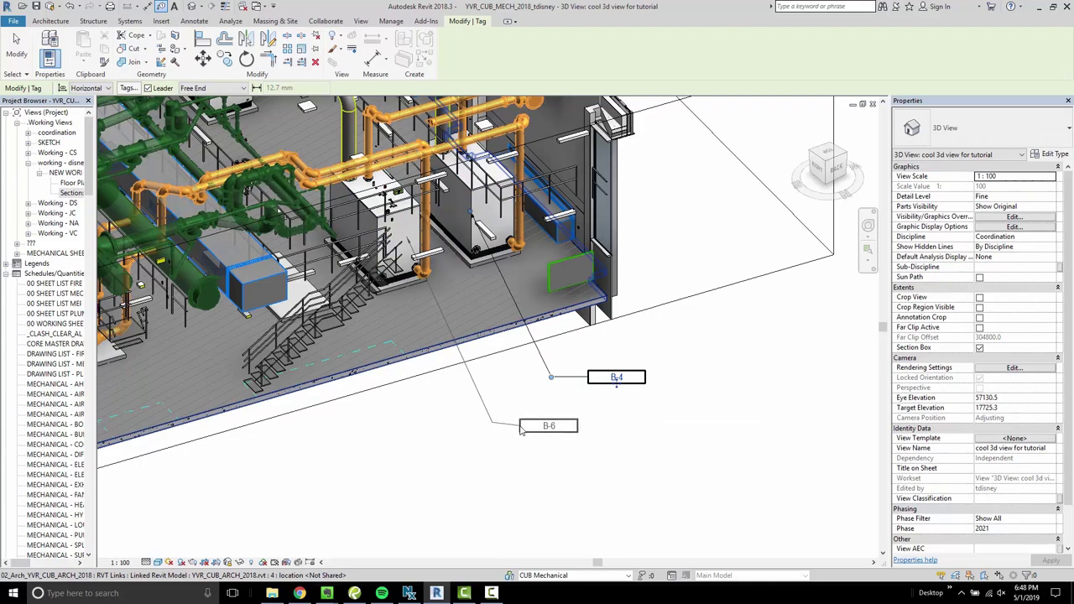
Step: Tag the upper orange pipe at the far end of the floor and straighten the tag's leader
scroll(537, 336, "down", 4)
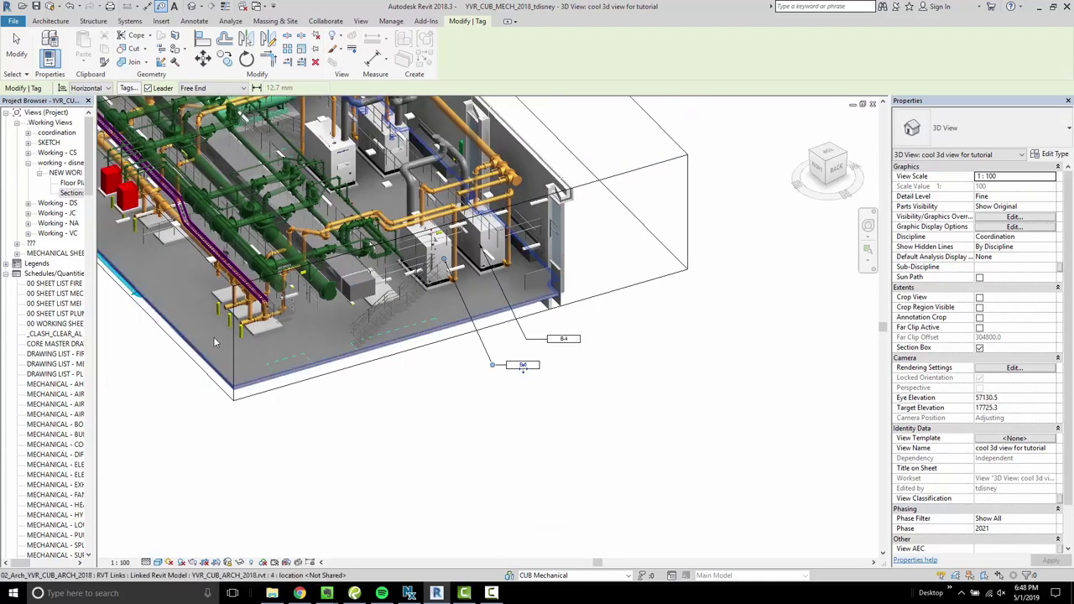
middle_click_drag(289, 378, 601, 579)
scroll(437, 251, "up", 5)
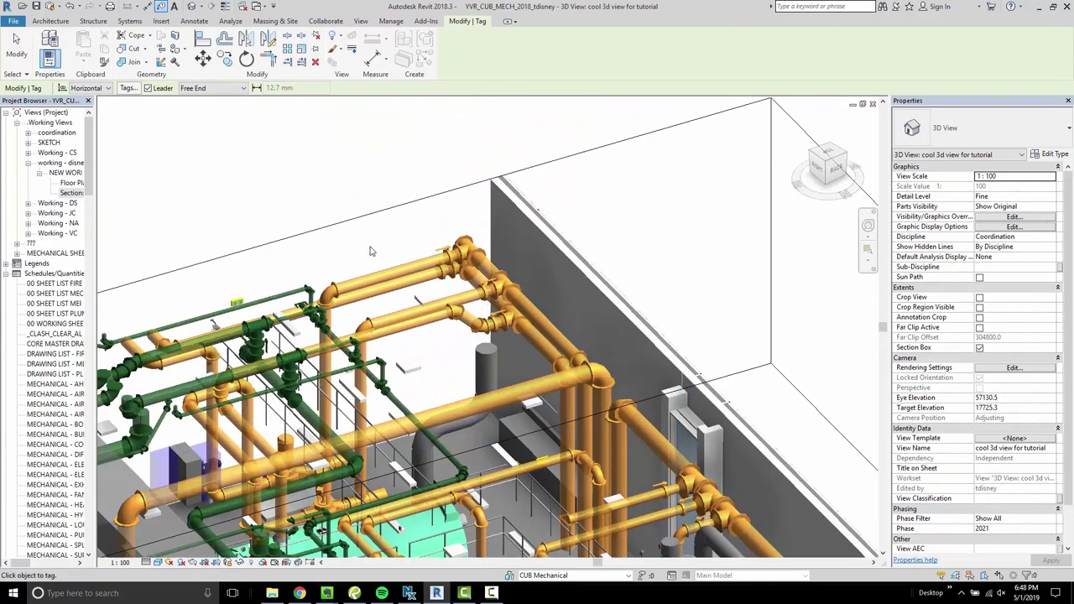
left_click(426, 261)
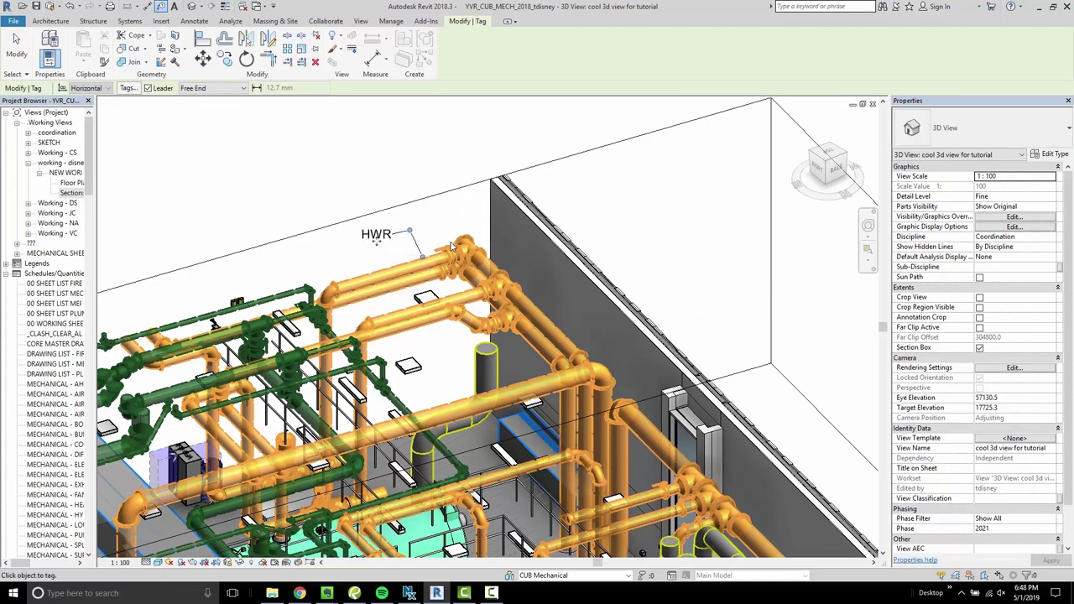
key("Escape")
scroll(394, 243, "up", 2)
left_click(377, 236)
left_click_drag(420, 223, 420, 228)
Step: Tag the parallel orange pipe just below the tagged one, and adjust both tags so their leaders line up
key("t")
key("g")
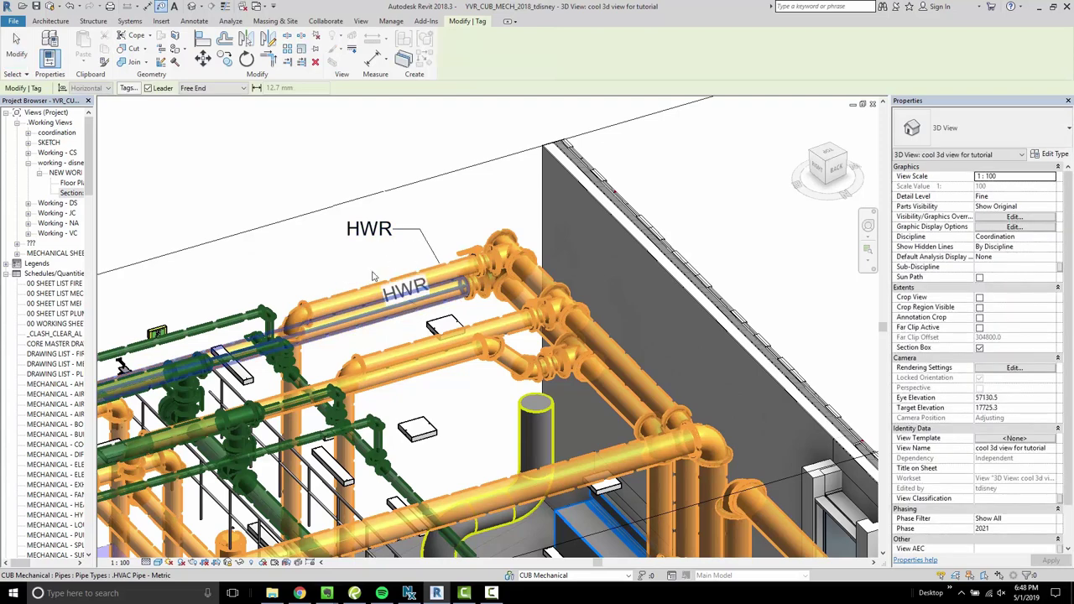
left_click(374, 275)
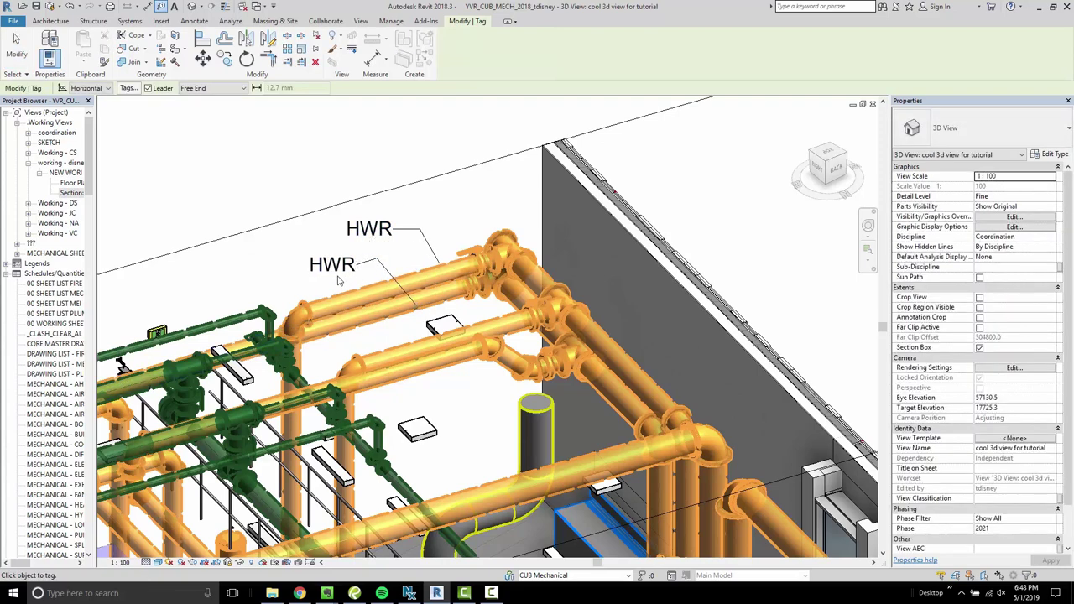
left_click(334, 268)
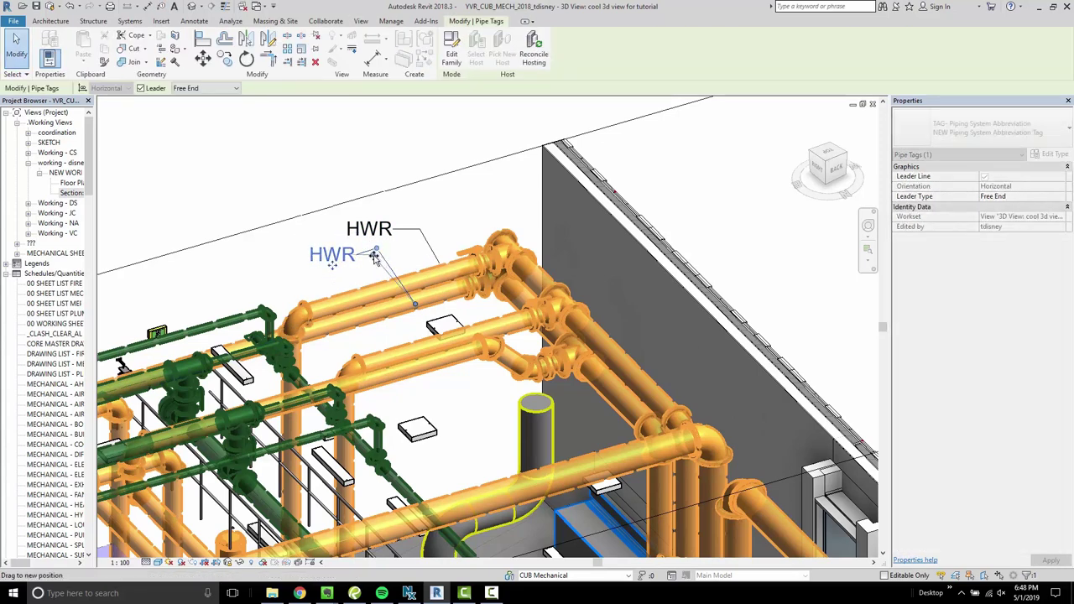
left_click(381, 230)
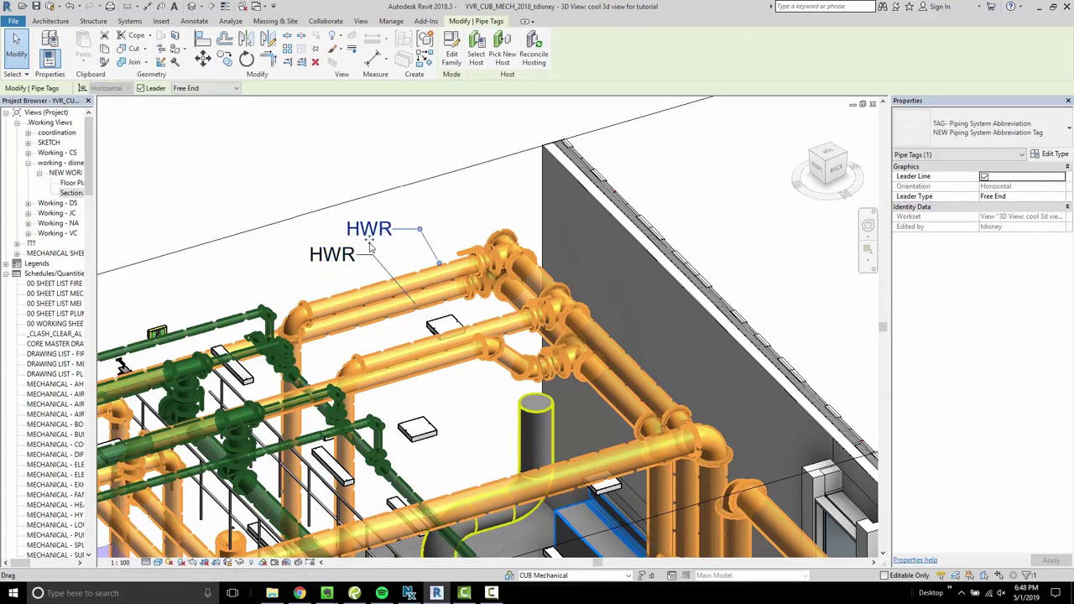
left_click_drag(370, 241, 360, 241)
left_click(468, 201)
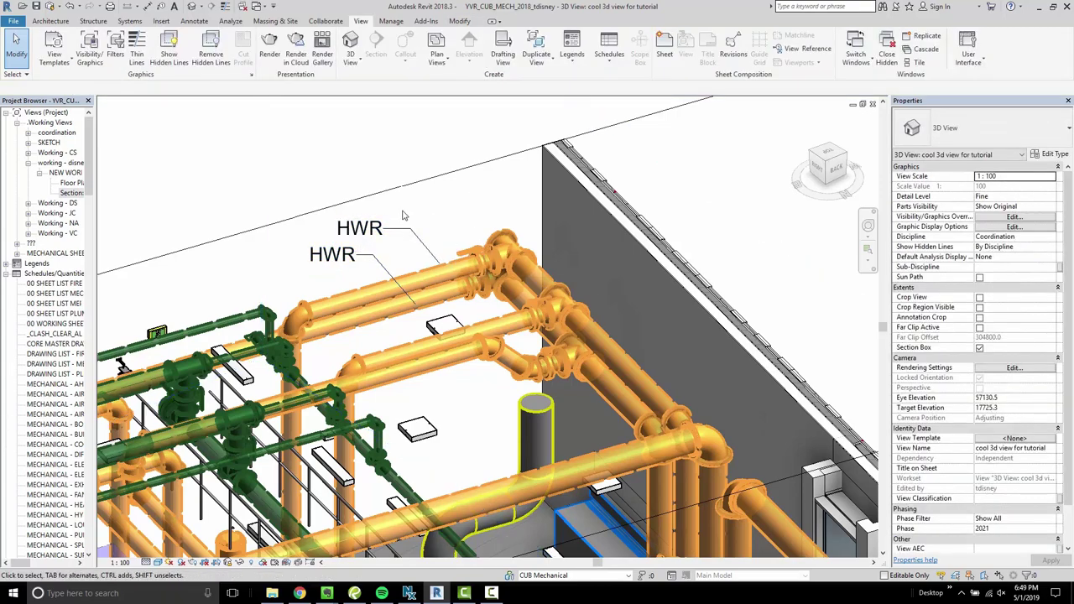
Step: Tag the long orange pipe running along the wall, placing the tag outside the building with a straightened leader
middle_click_drag(406, 216, 528, 253, "shift")
middle_click_drag(501, 316, 560, 244, "shift")
middle_click_drag(373, 356, 613, 290, "shift")
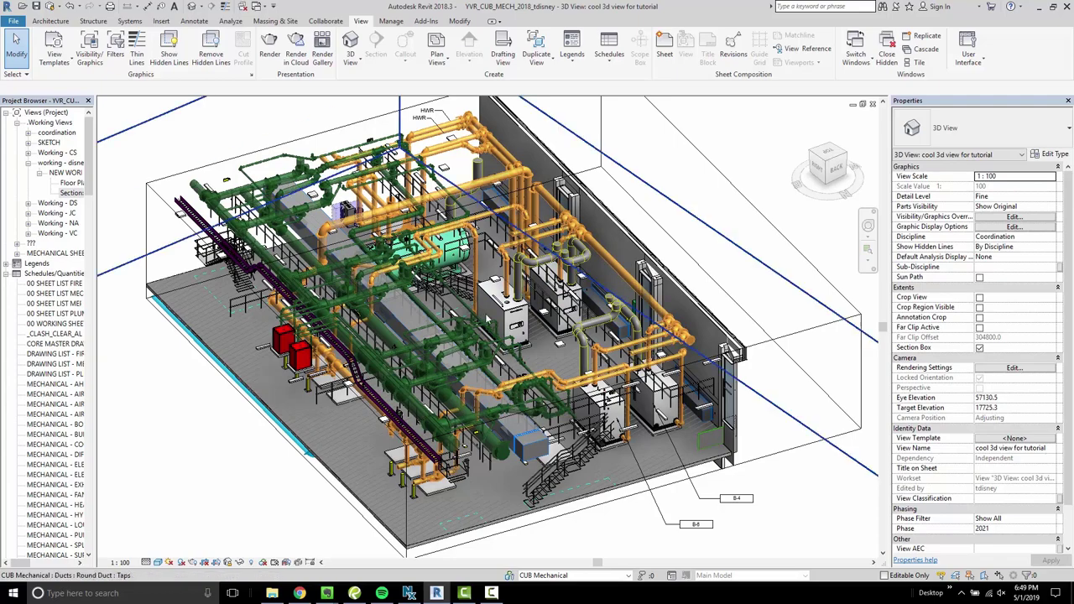
scroll(410, 337, "up", 8)
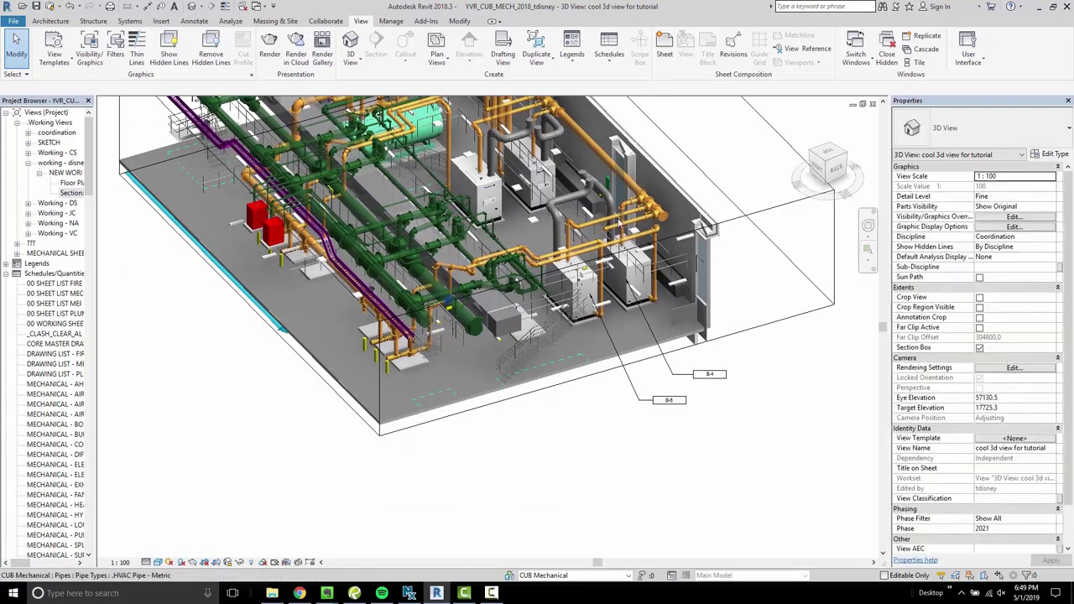
key("t")
key("g")
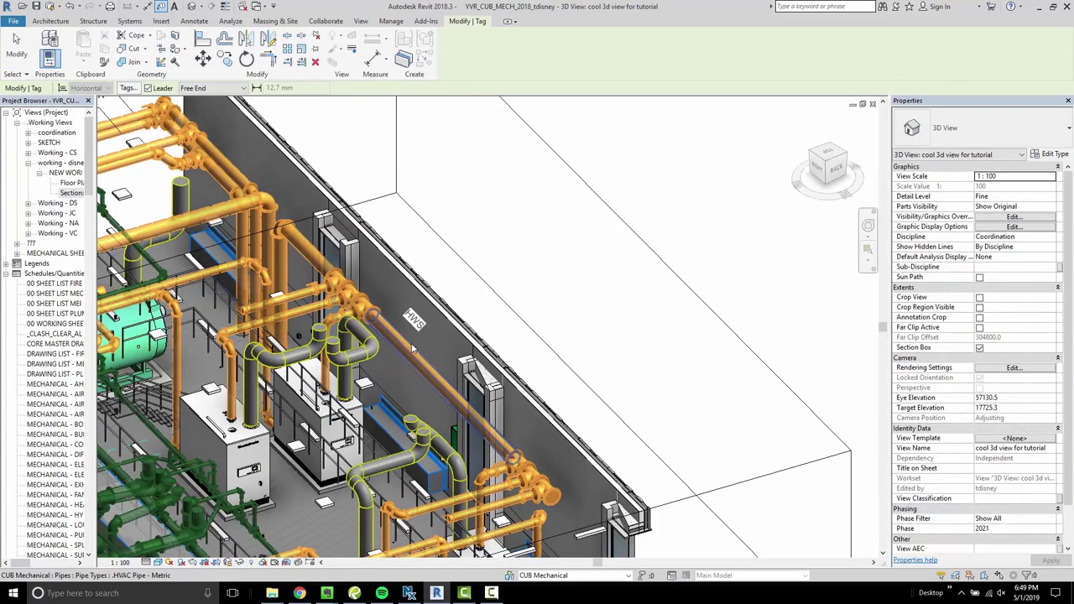
left_click(517, 257)
key("Escape")
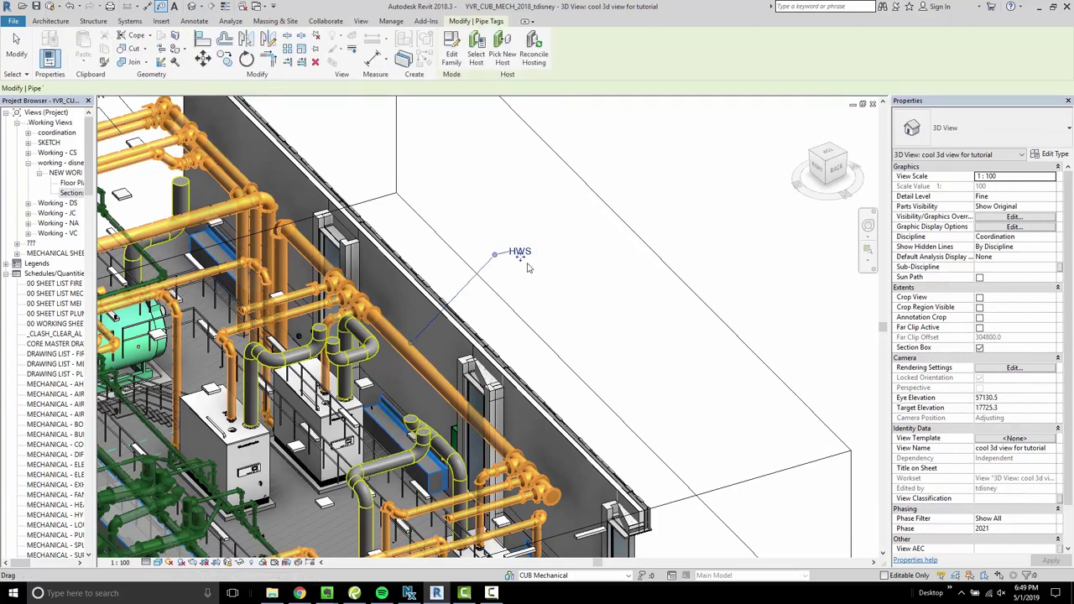
left_click_drag(498, 256, 500, 254)
middle_click_drag(433, 231, 555, 224)
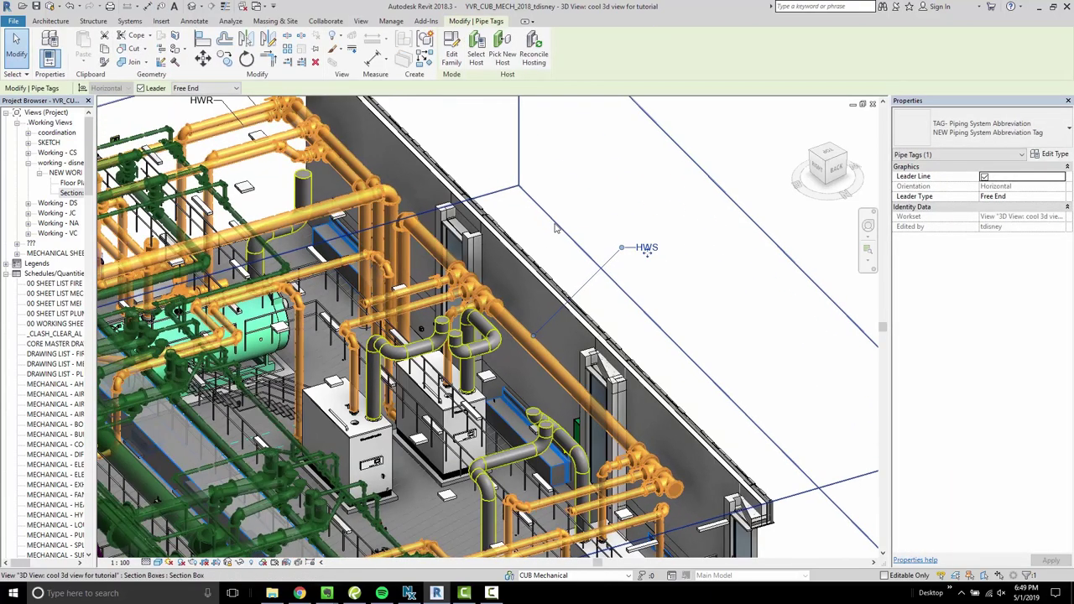
Step: Tag the large green CDWS pipe near the stairs, placing its leadered tag beyond the floor's front edge
middle_click_drag(620, 266, 601, 290)
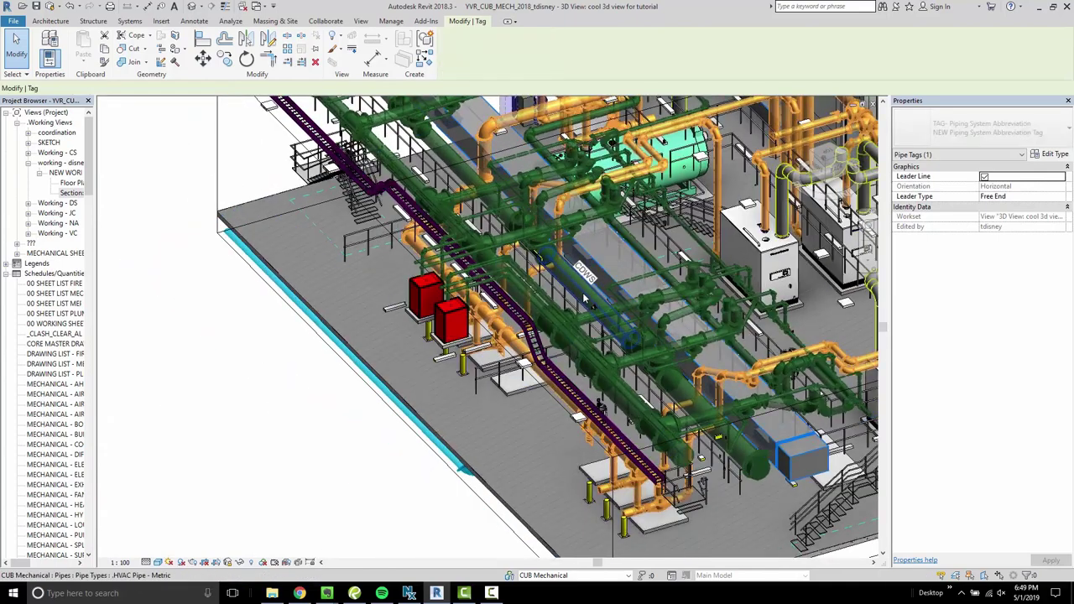
middle_click_drag(347, 147, 491, 362)
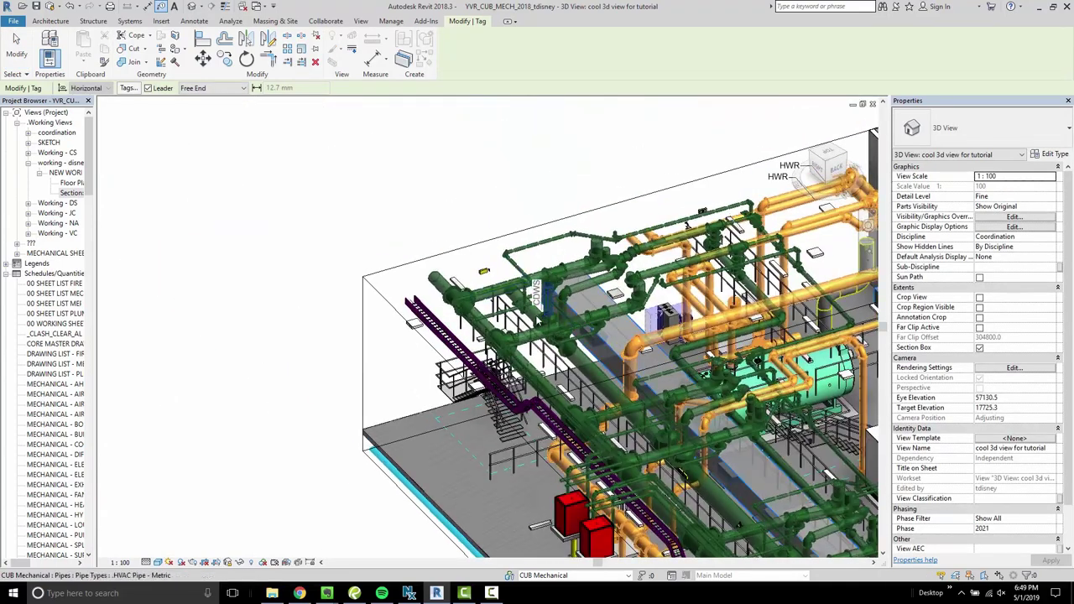
middle_click_drag(717, 518, 571, 320)
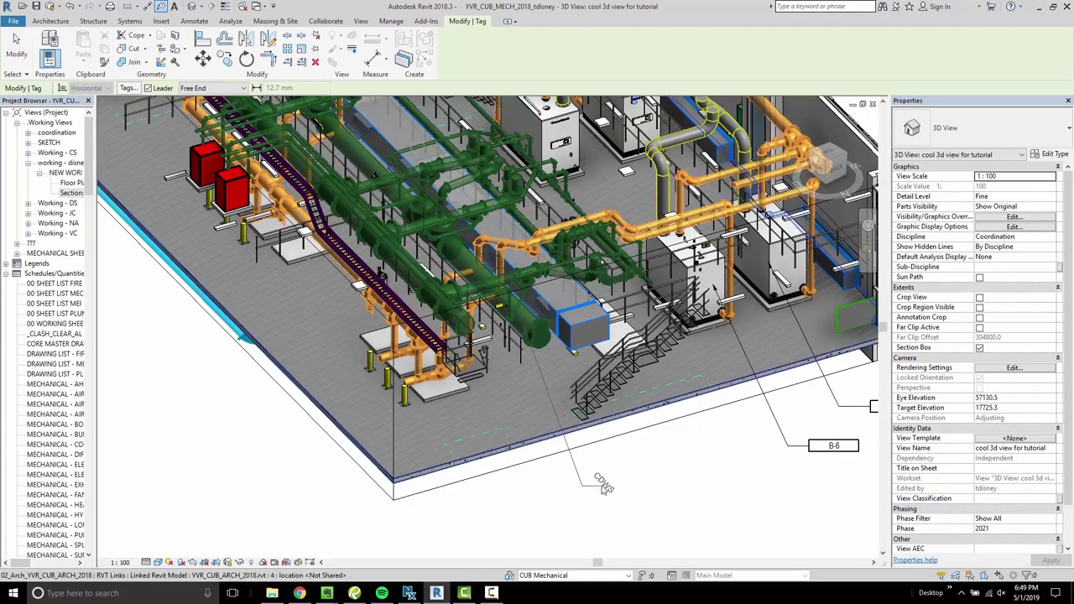
left_click(599, 487)
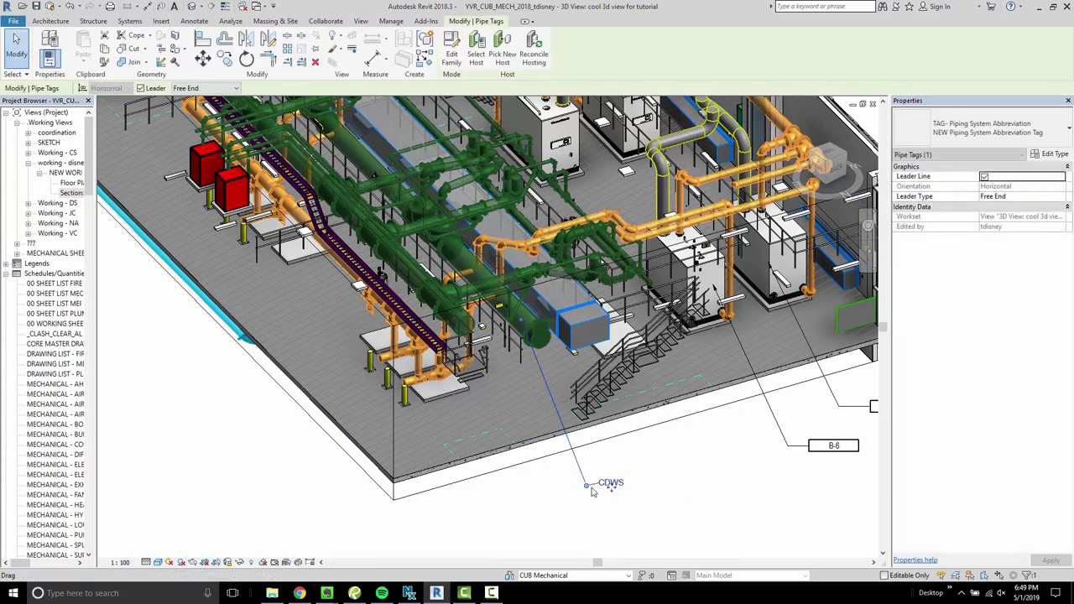
Step: Tag the neighbouring green CDWR pipe, placing the tag beside the CDWS tag beyond the front edge and straightening its leader
middle_click_drag(446, 368, 484, 379)
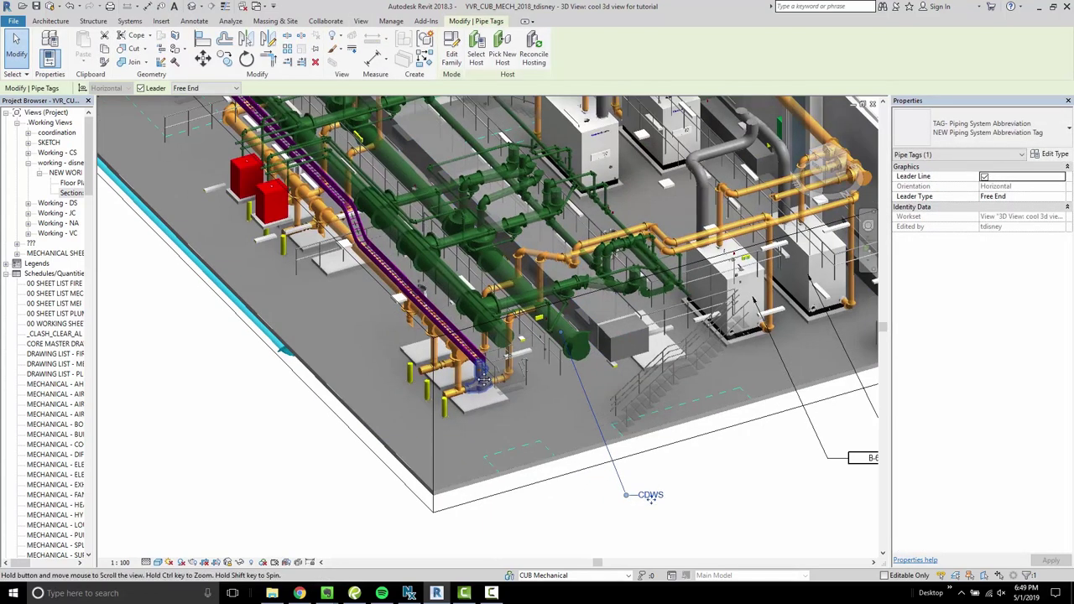
key("t")
key("g")
left_click(497, 343)
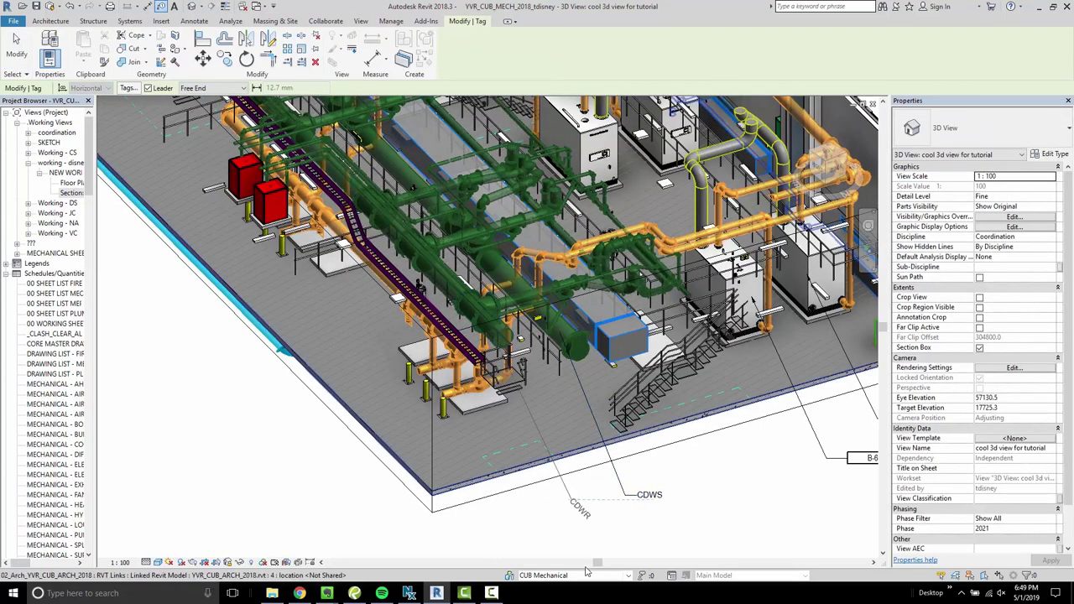
key("Escape")
left_click(581, 509)
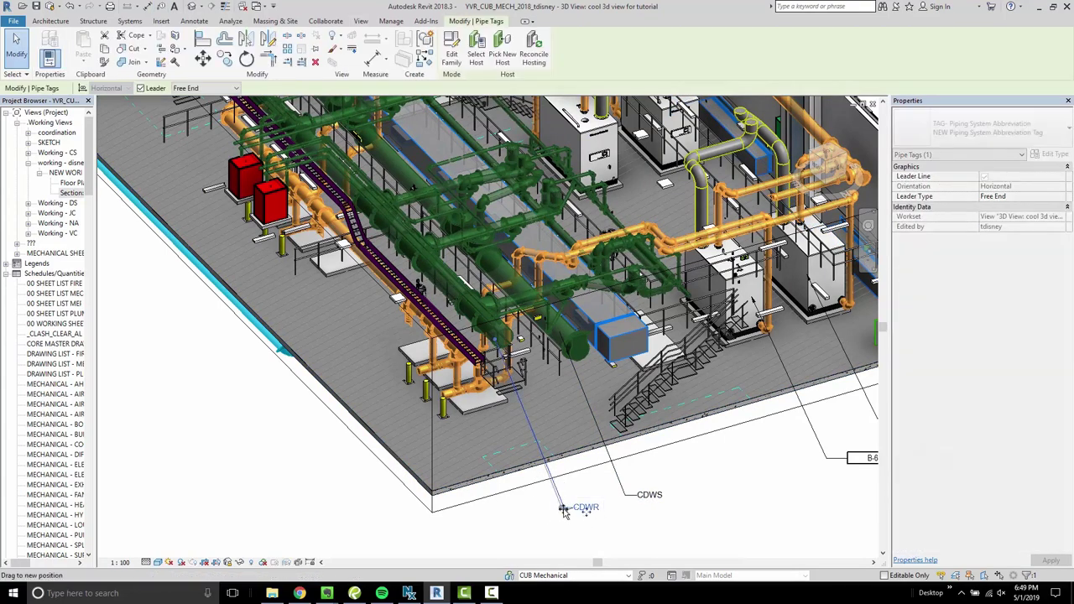
left_click(632, 541)
scroll(630, 509, "down", 2)
key("Escape")
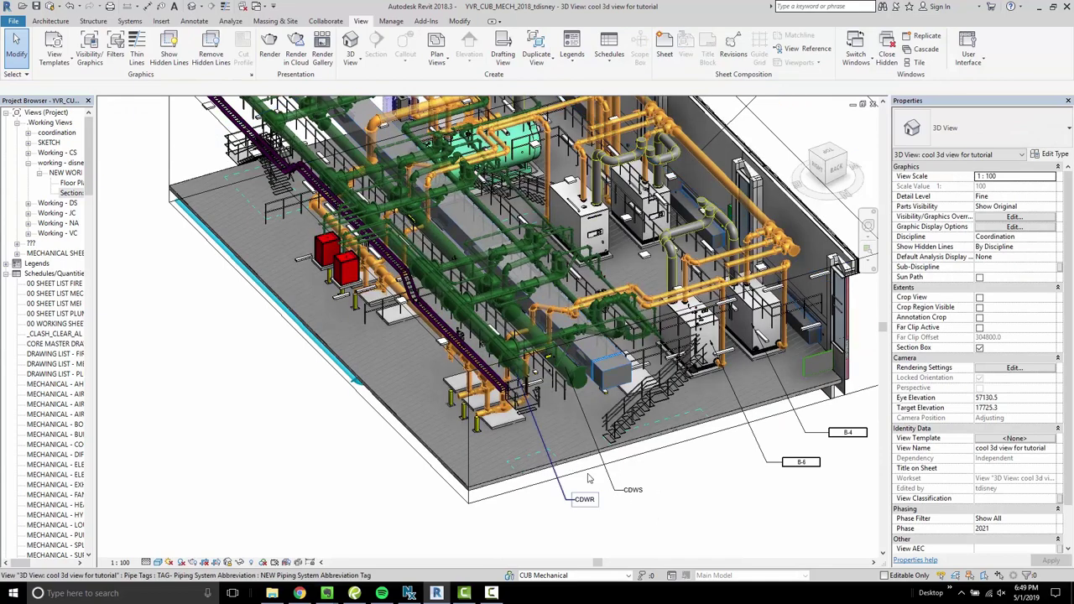
scroll(575, 370, "down", 4)
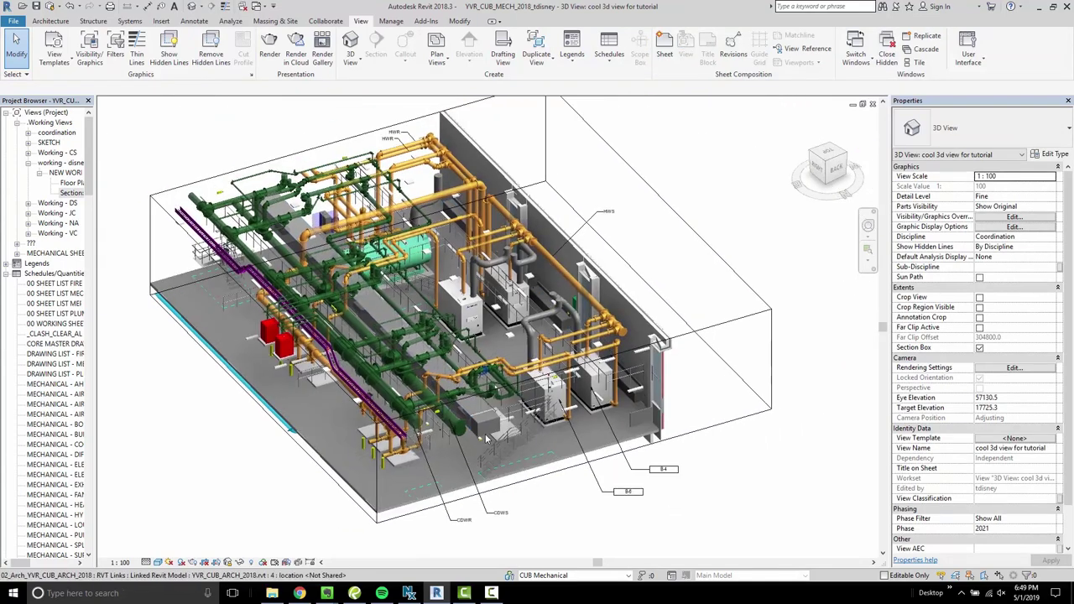
middle_click_drag(465, 401, 448, 385)
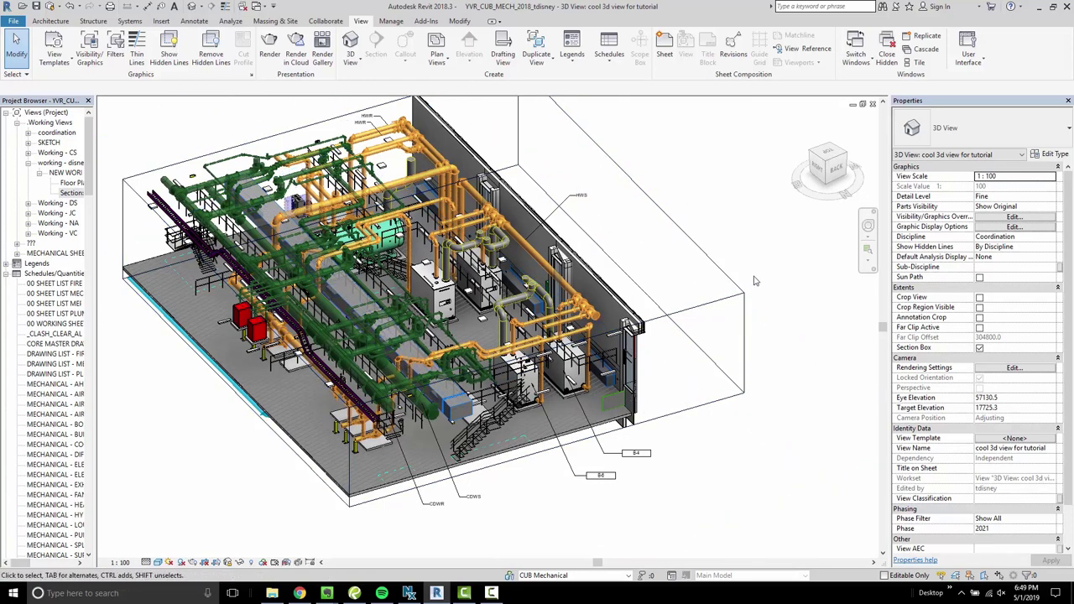
middle_click_drag(750, 244, 790, 251)
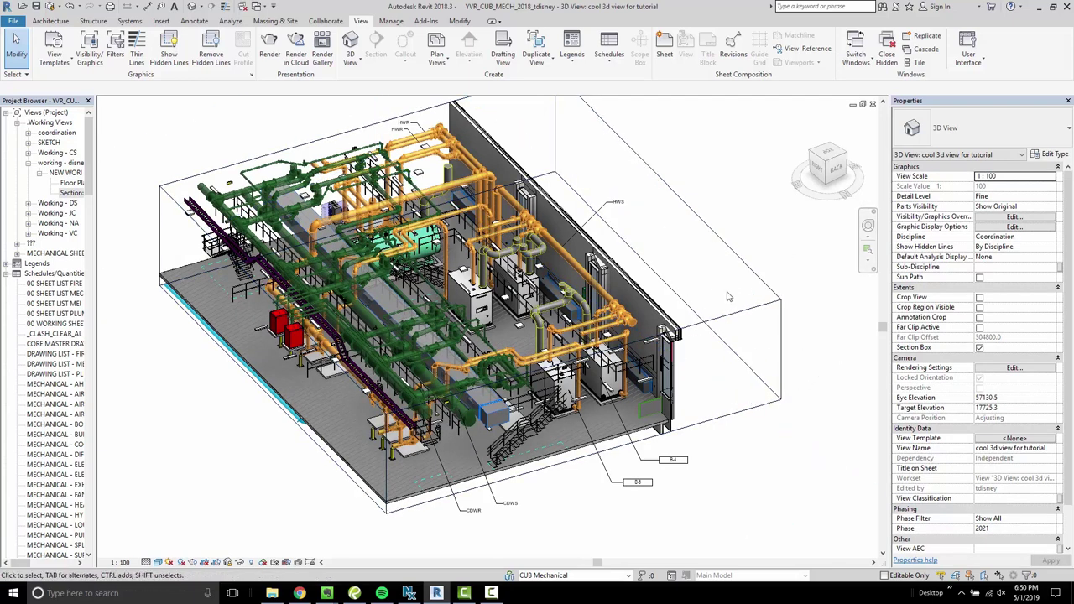
scroll(729, 296, "up", 3)
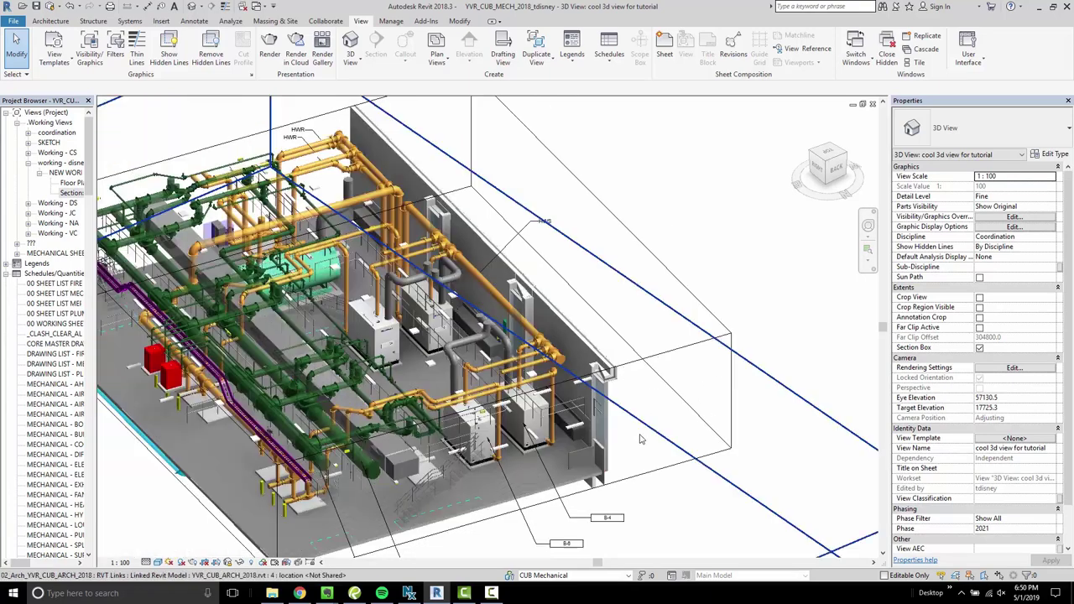
Step: Add the text note "ACCESS CORRIDOR FOR EQUIPMENT REMOVAL" with a curved leader pointing to the floor's front corner
middle_click_drag(639, 439, 756, 348)
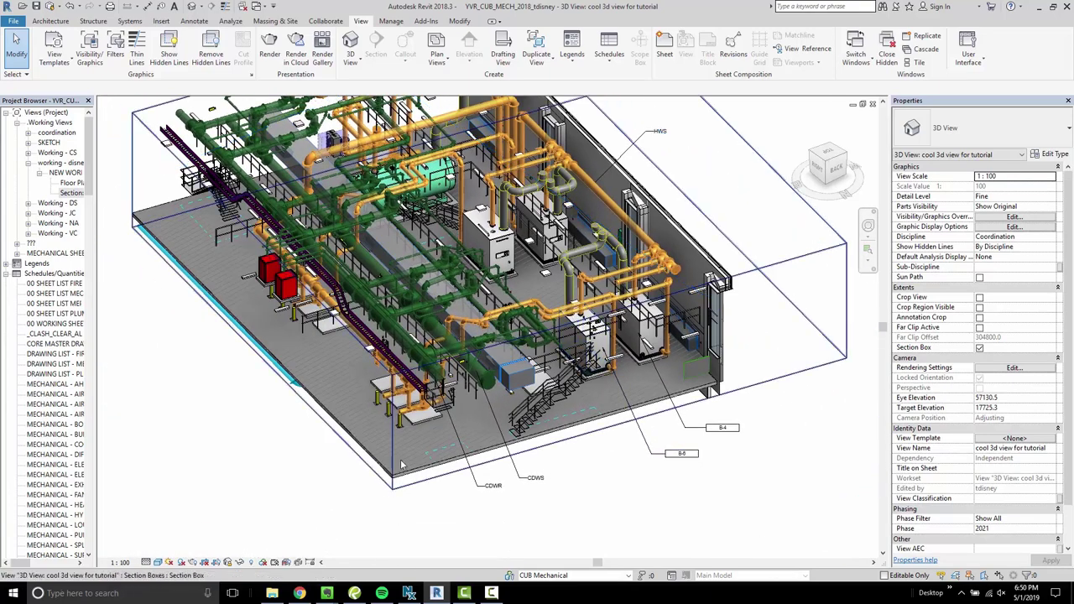
middle_click_drag(402, 464, 553, 446)
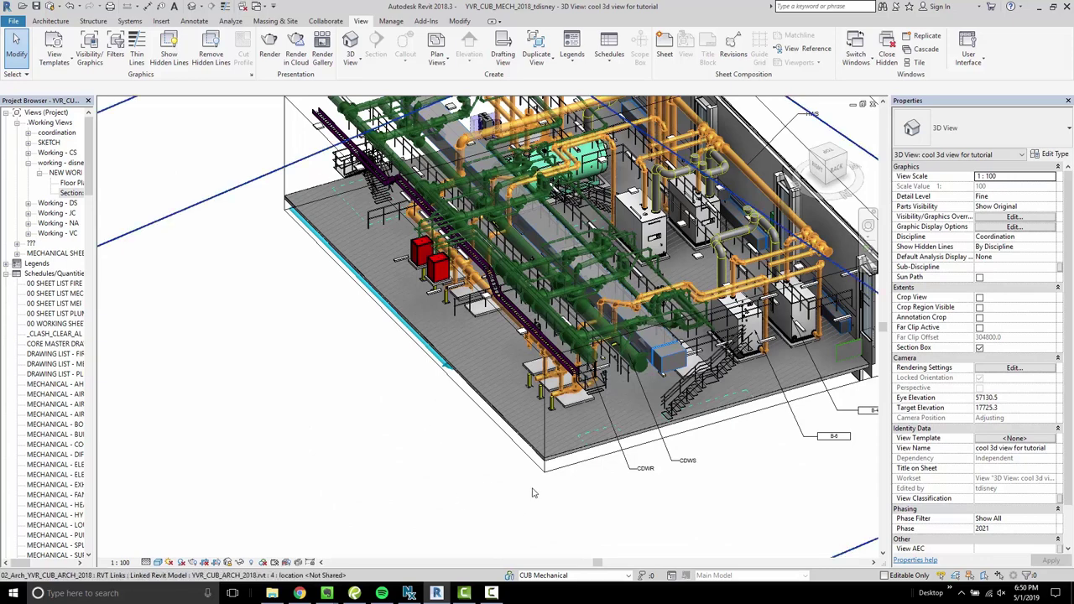
middle_click_drag(562, 494, 453, 468)
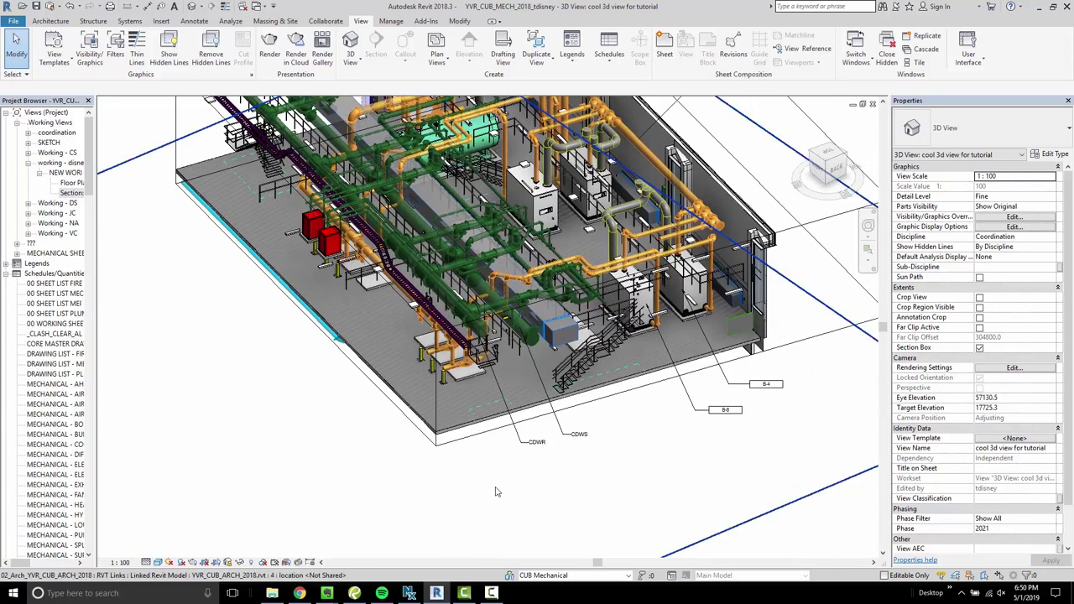
key("x")
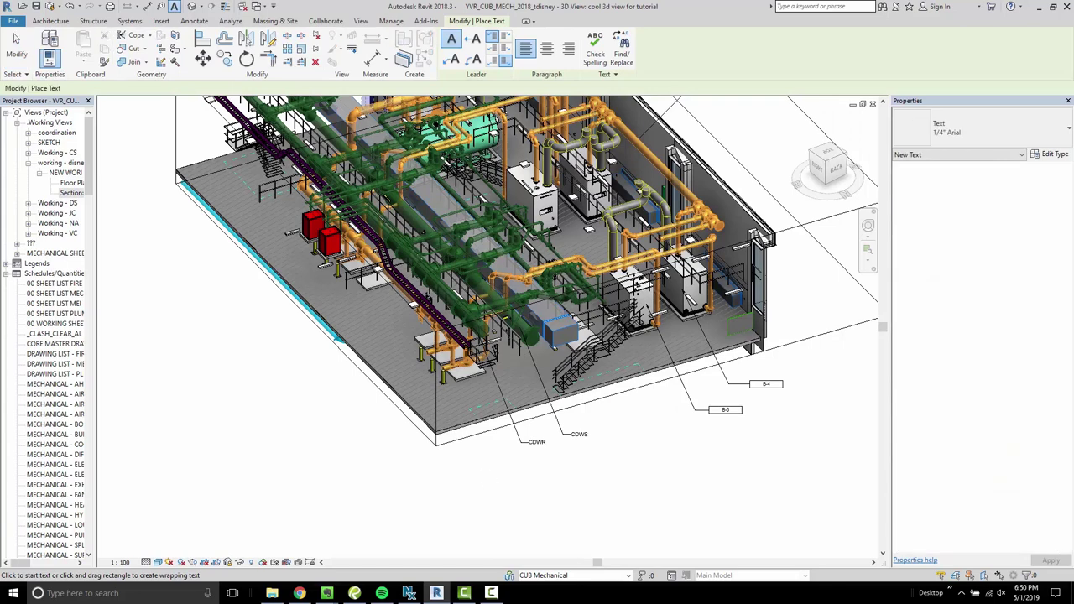
left_click(476, 64)
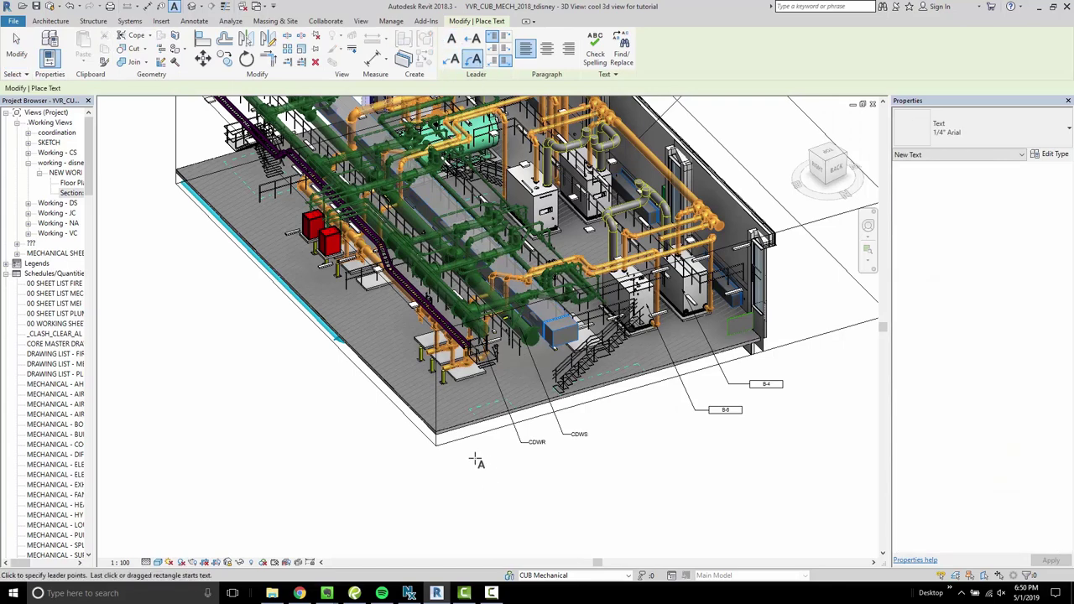
left_click(445, 410)
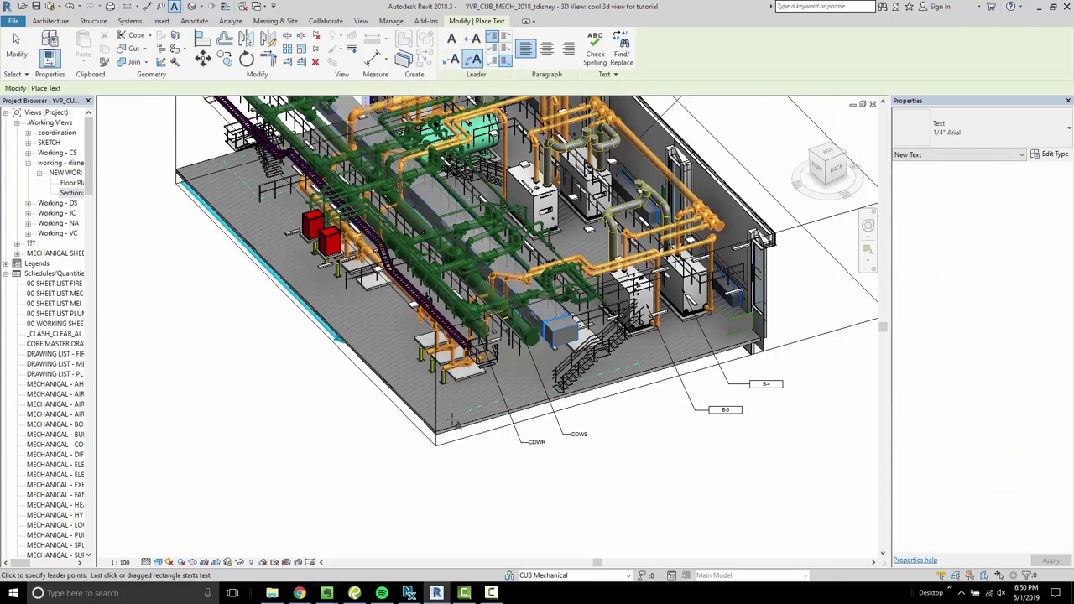
left_click(518, 473)
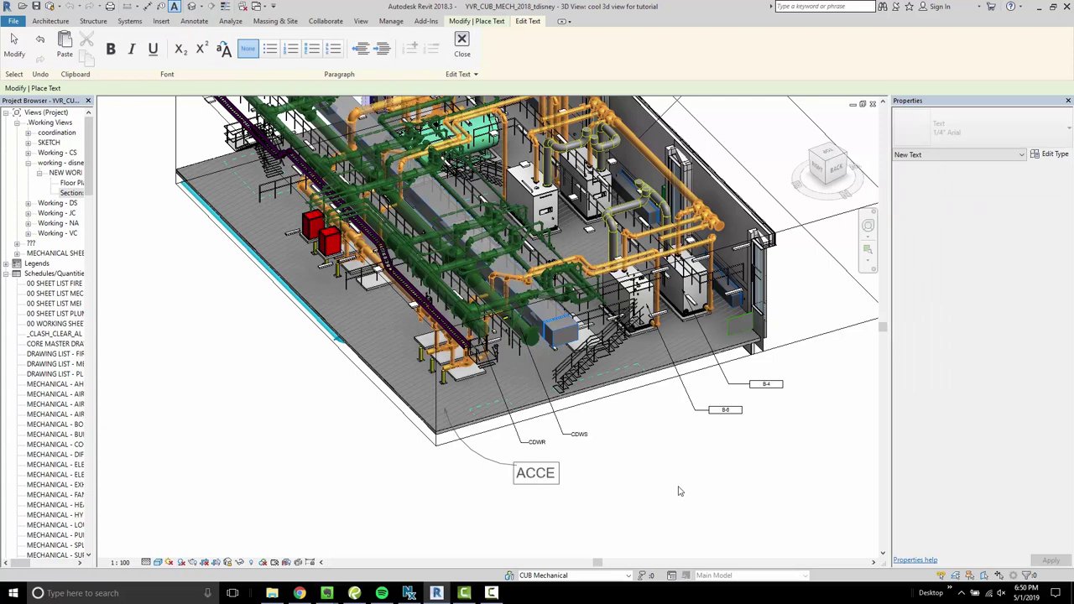
type("ORRIDOR FOR")
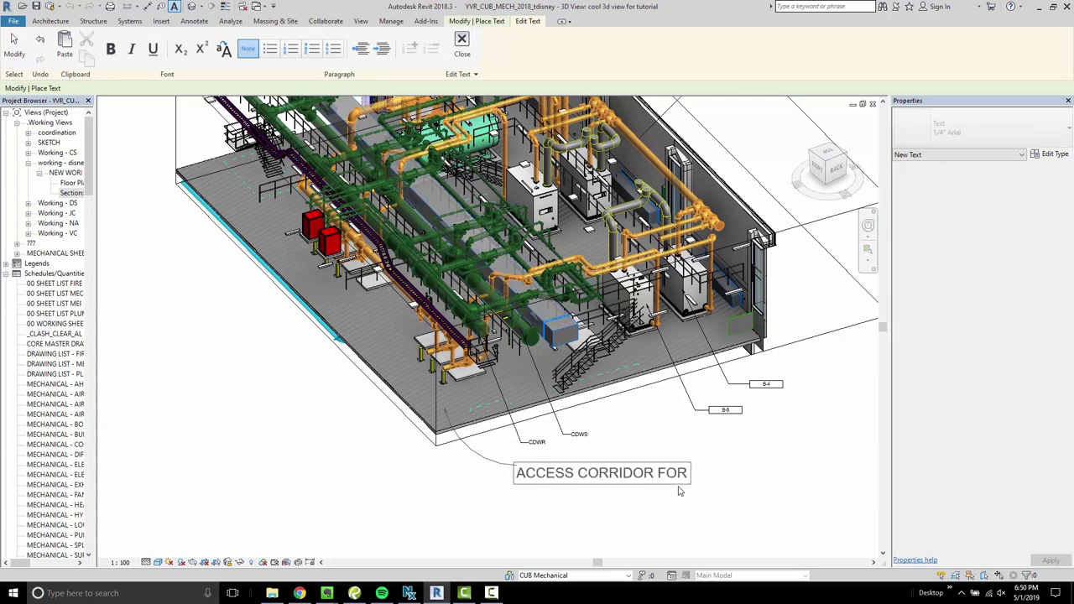
type(" EQUIPMENT REMOVAL")
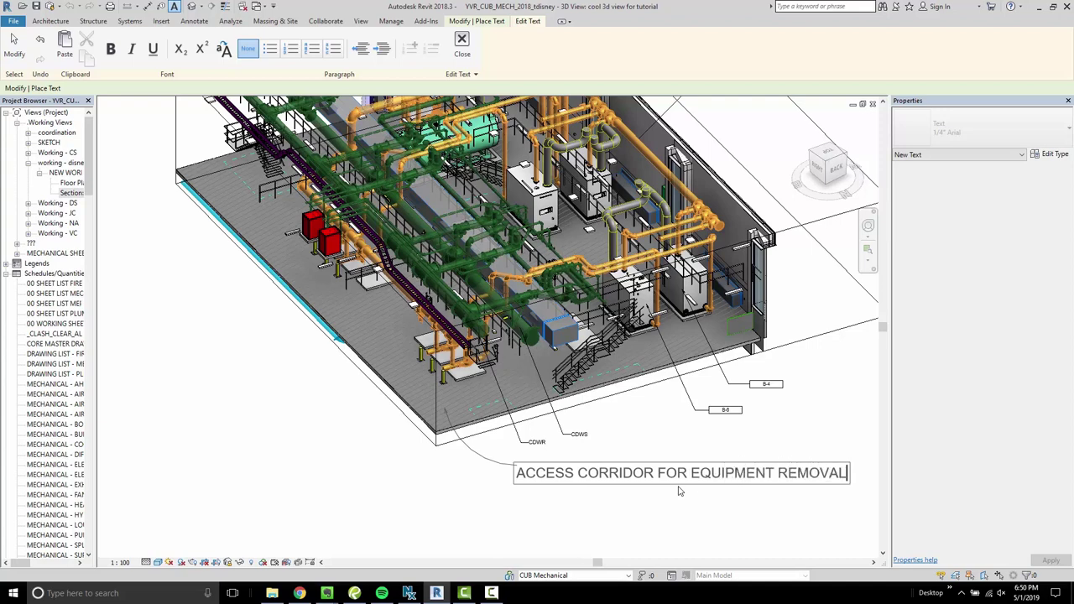
left_click(681, 513)
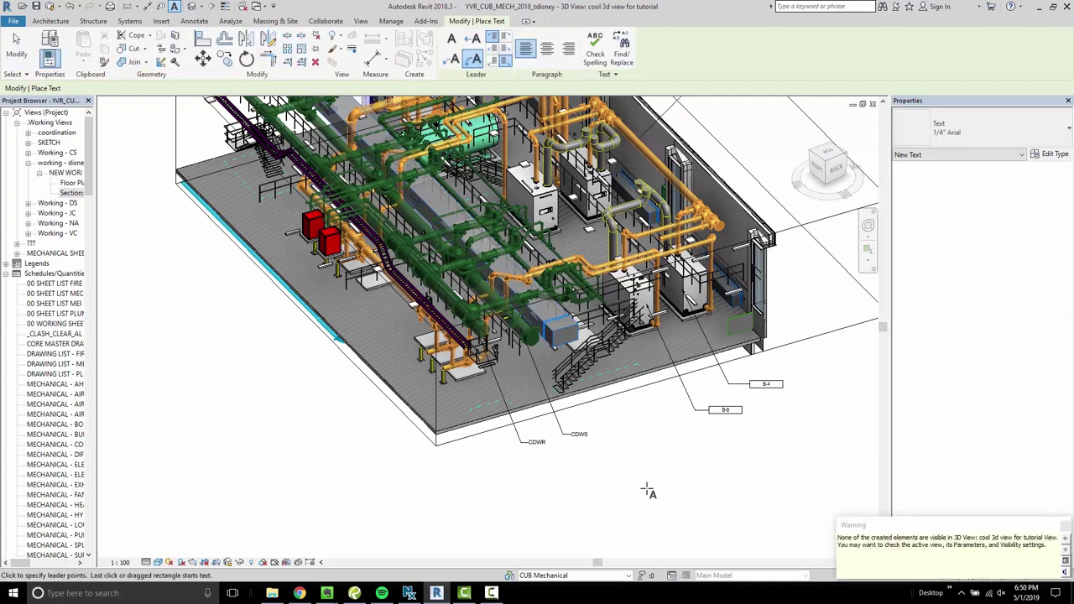
Step: Turn on the Text Notes annotation category in the view's visibility overrides
key("Escape")
key("v")
key("g")
left_click(107, 42)
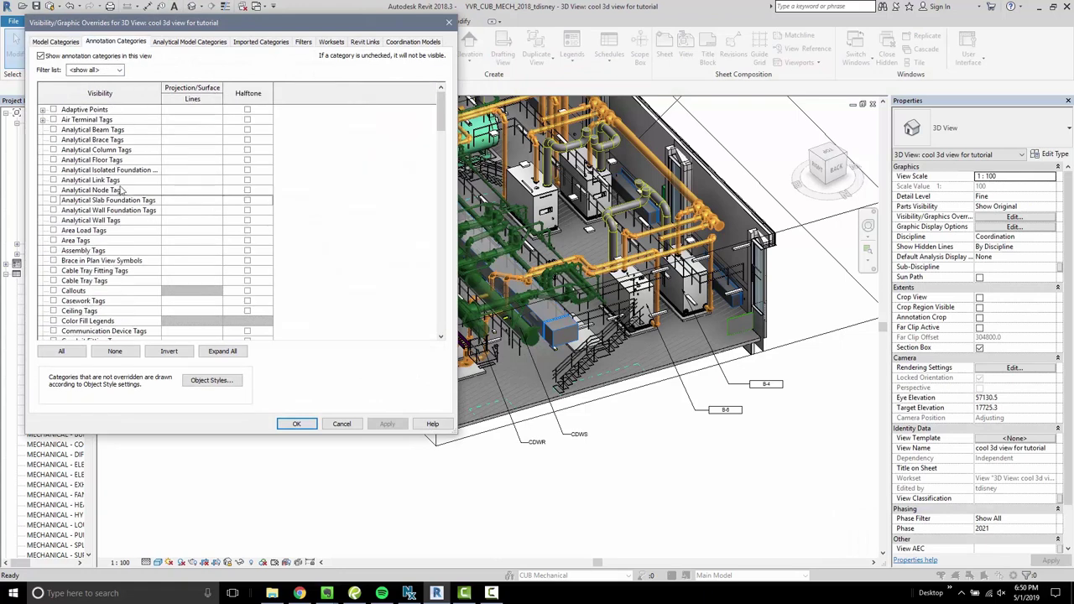
scroll(121, 190, "down", 20)
left_click(54, 281)
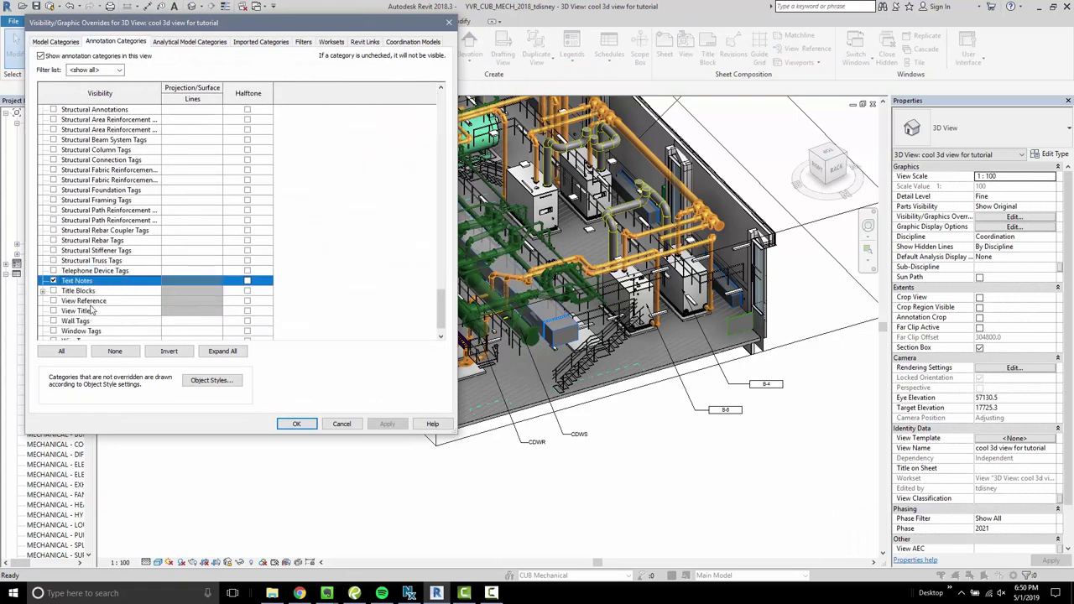
left_click(294, 424)
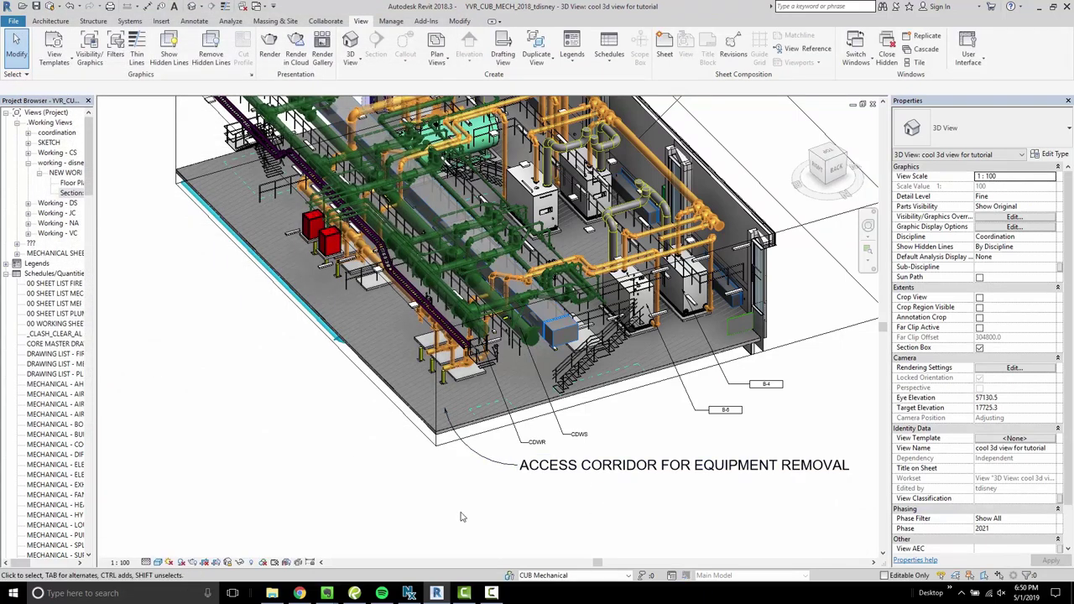
Step: Add the text note "THESE ARE NICE BIG RED BOXES" outside the floor, with a curved leader pointing to the red equipment
scroll(461, 378, "down", 2)
middle_click_drag(470, 374, 350, 413)
scroll(370, 391, "up", 1)
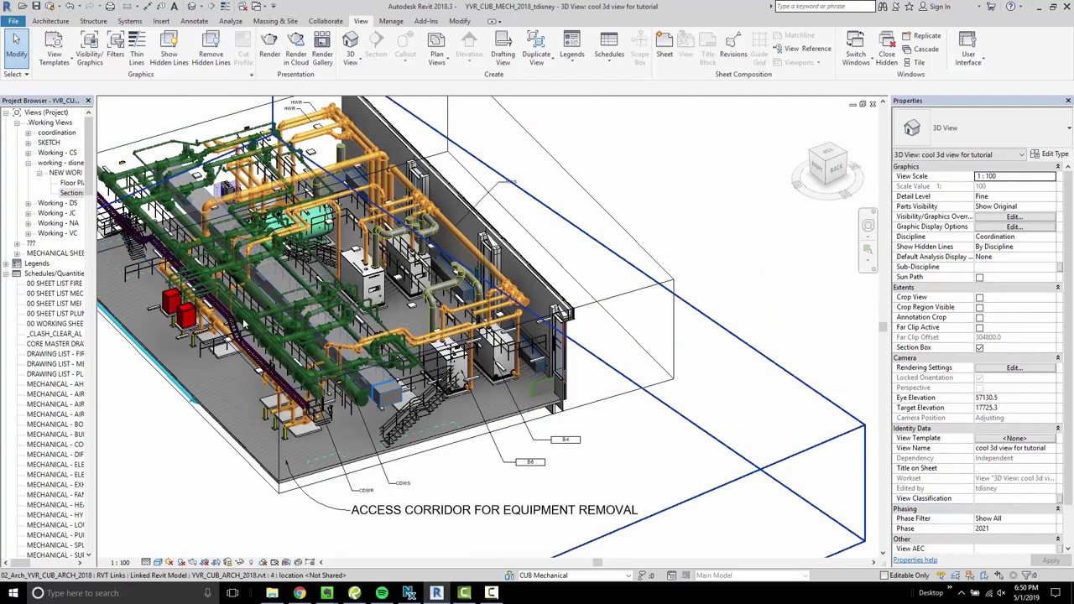
middle_click_drag(265, 339, 606, 335)
scroll(468, 361, "up", 1)
key("t")
key("x")
left_click(536, 317)
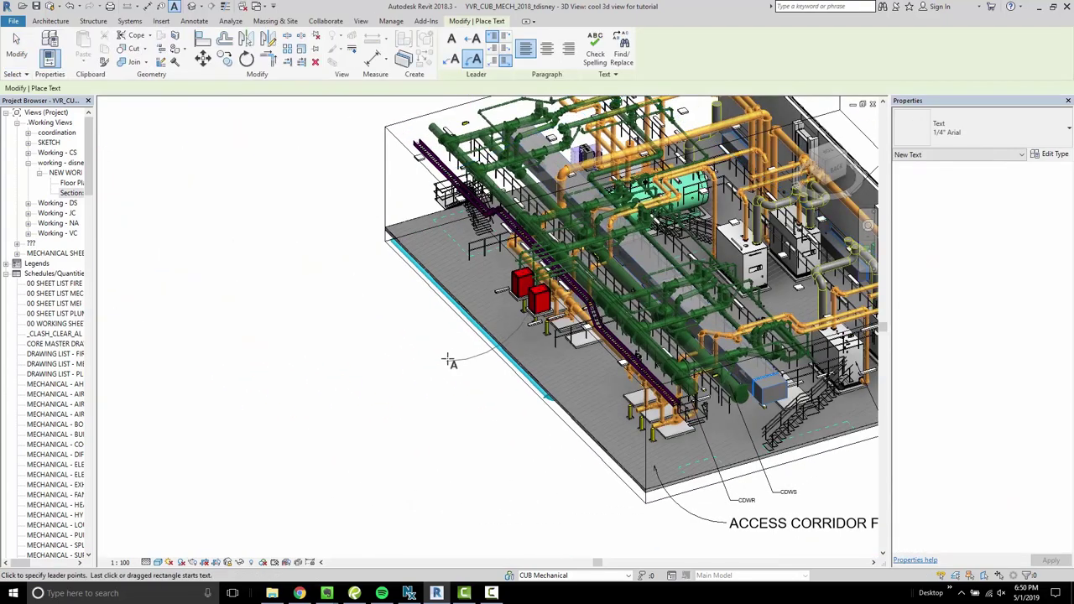
left_click(437, 338)
type("THESE")
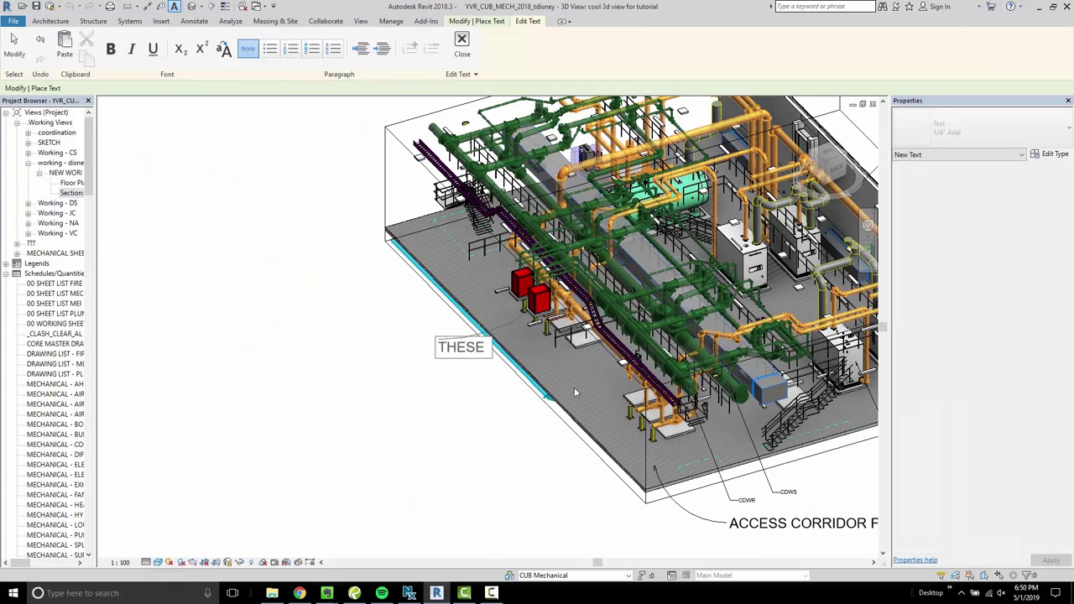
type(" ARE NICE BIG RED B")
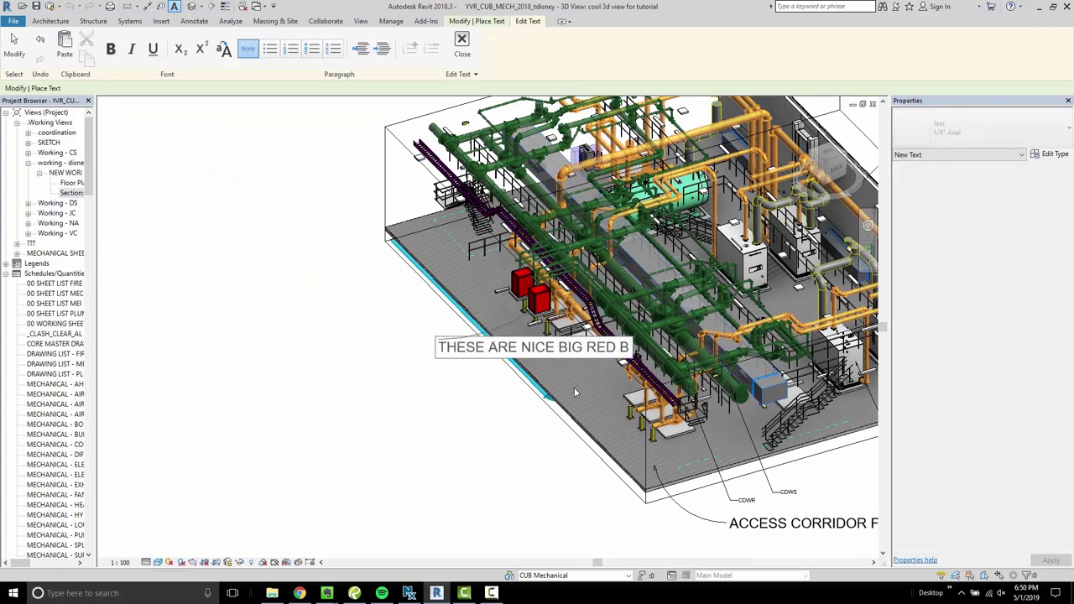
type("OXES")
left_click(503, 472)
key("Escape")
Step: Narrow the red boxes note so its text wraps onto two lines
left_click(213, 343)
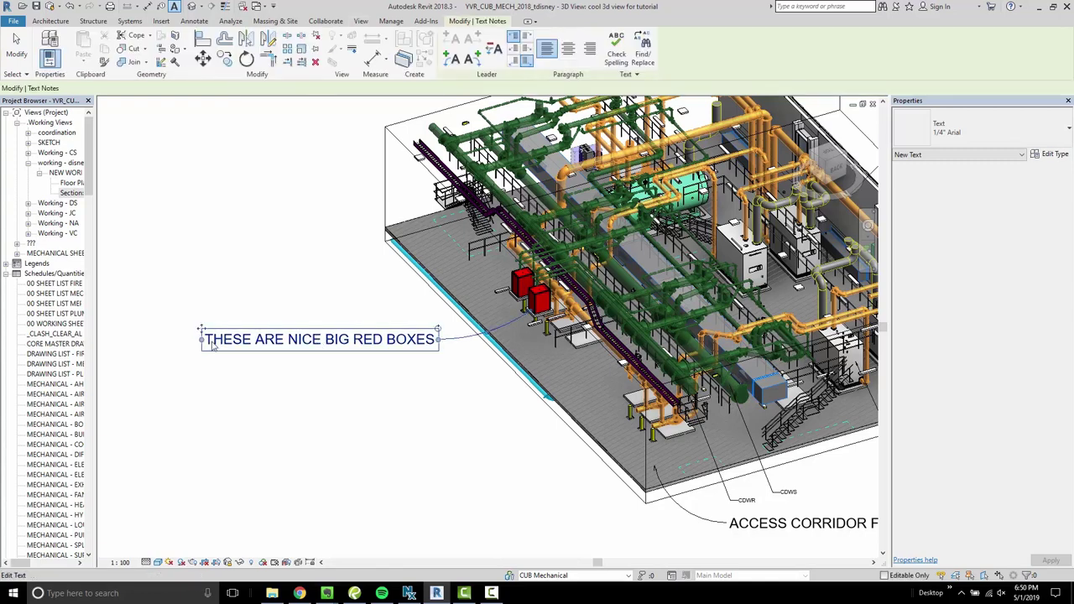
left_click_drag(214, 346, 286, 346)
left_click(454, 418)
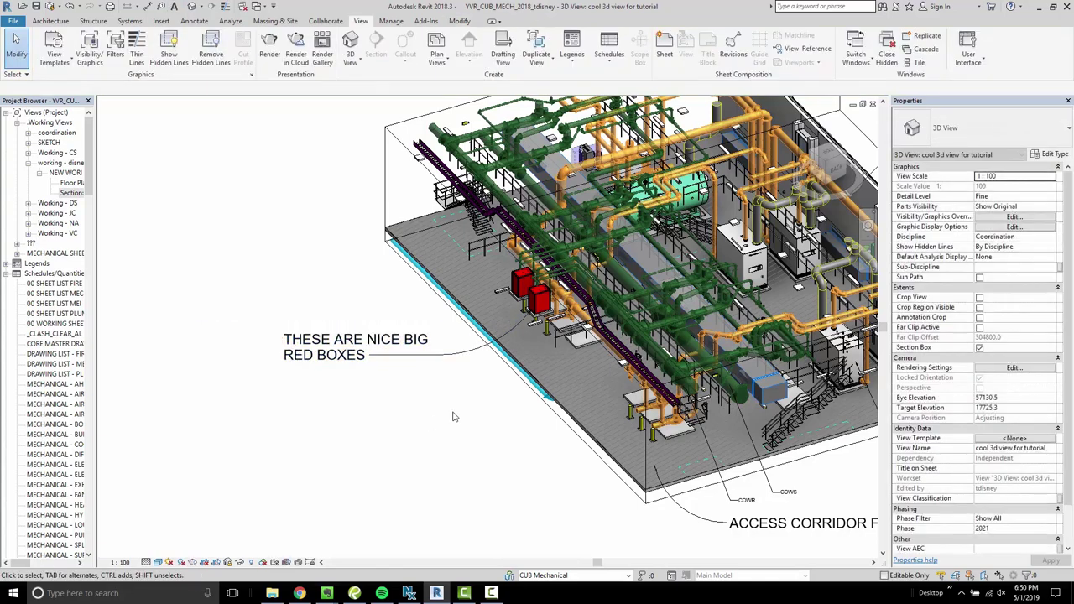
Step: Turn on Crop View for the annotated 3D view
scroll(453, 417, "down", 5)
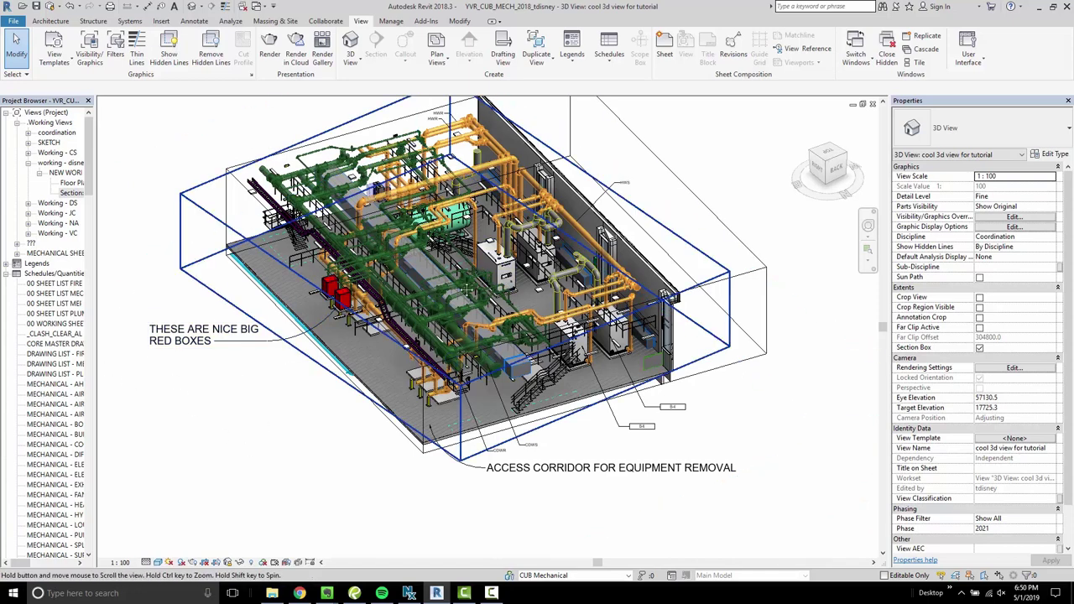
middle_click_drag(619, 273, 584, 317)
scroll(588, 313, "down", 1)
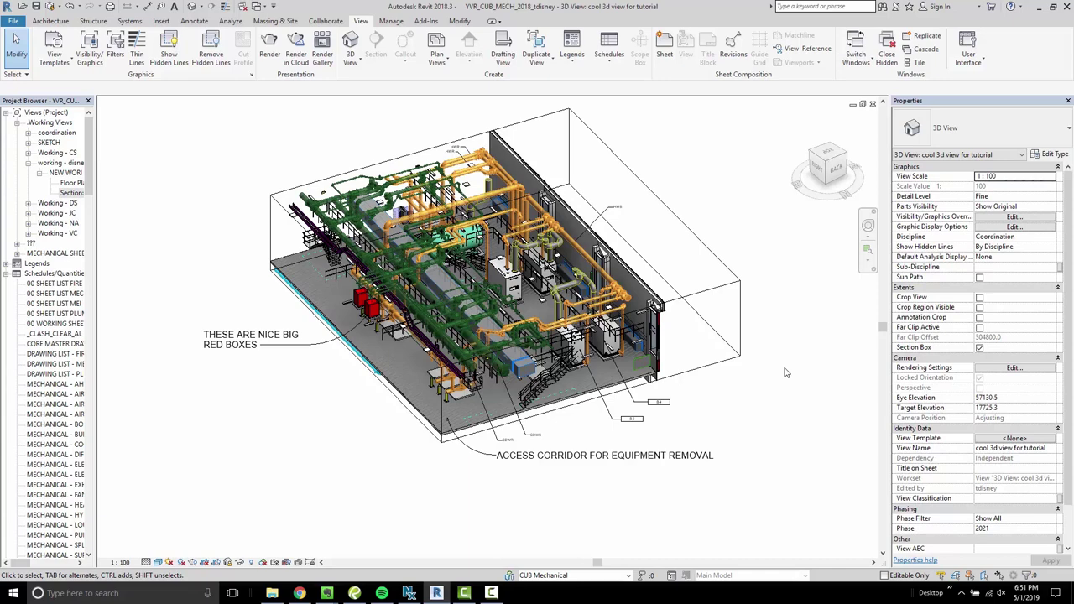
middle_click_drag(778, 402, 792, 380)
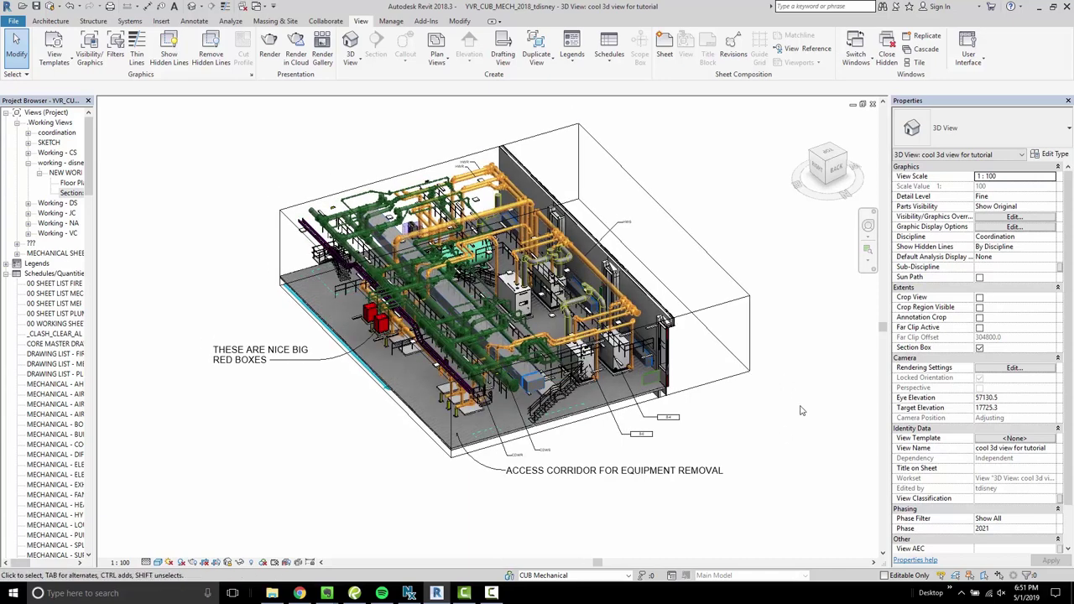
left_click(979, 297)
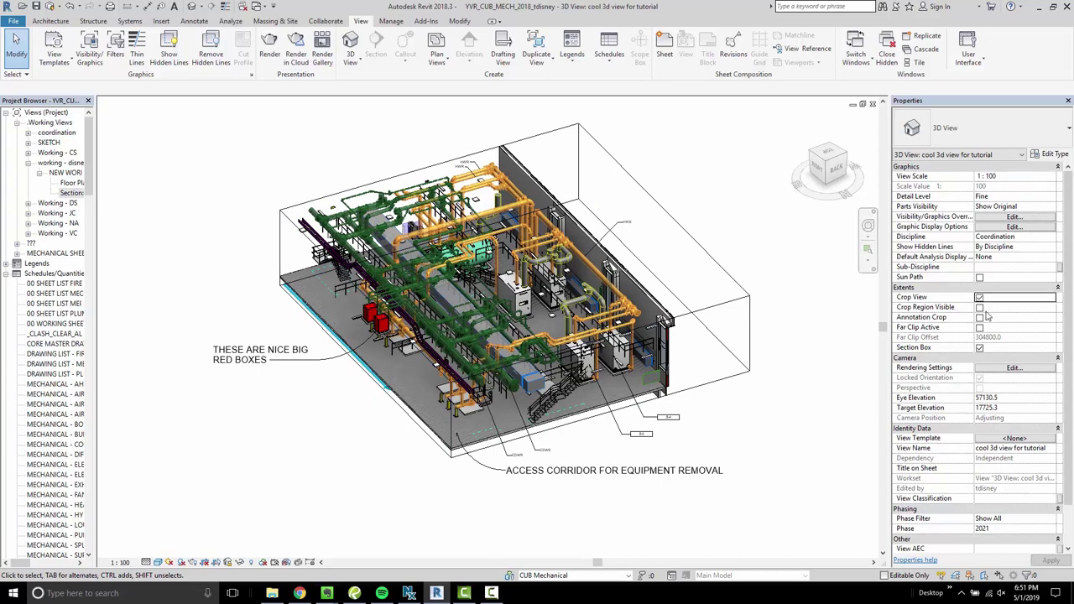
Step: Show the 3D view's crop region and pull in all four edges closely around the floor and its notes
left_click(981, 308)
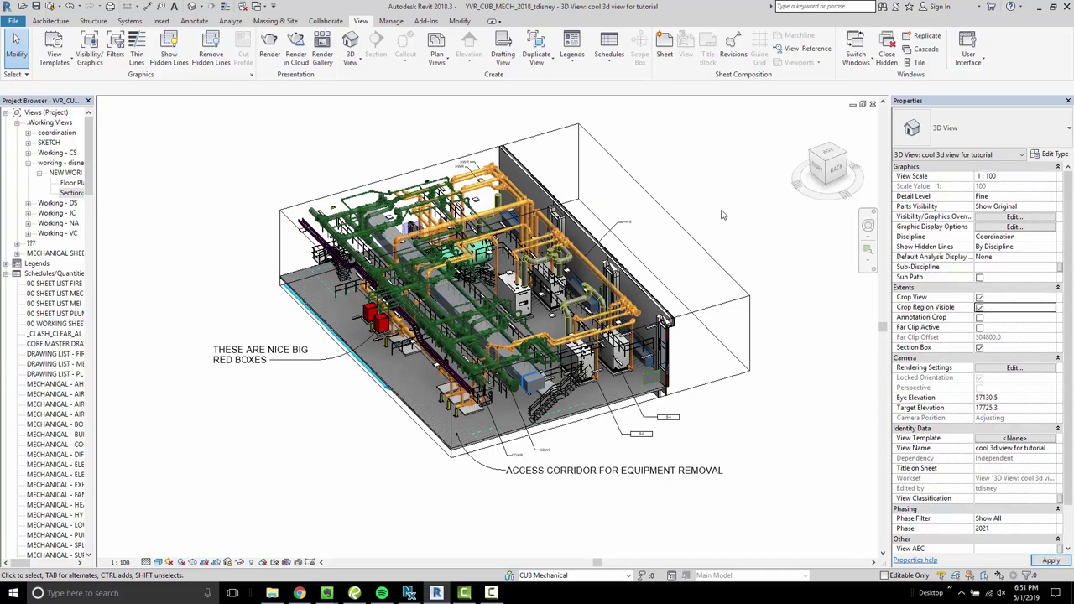
scroll(732, 232, "down", 5)
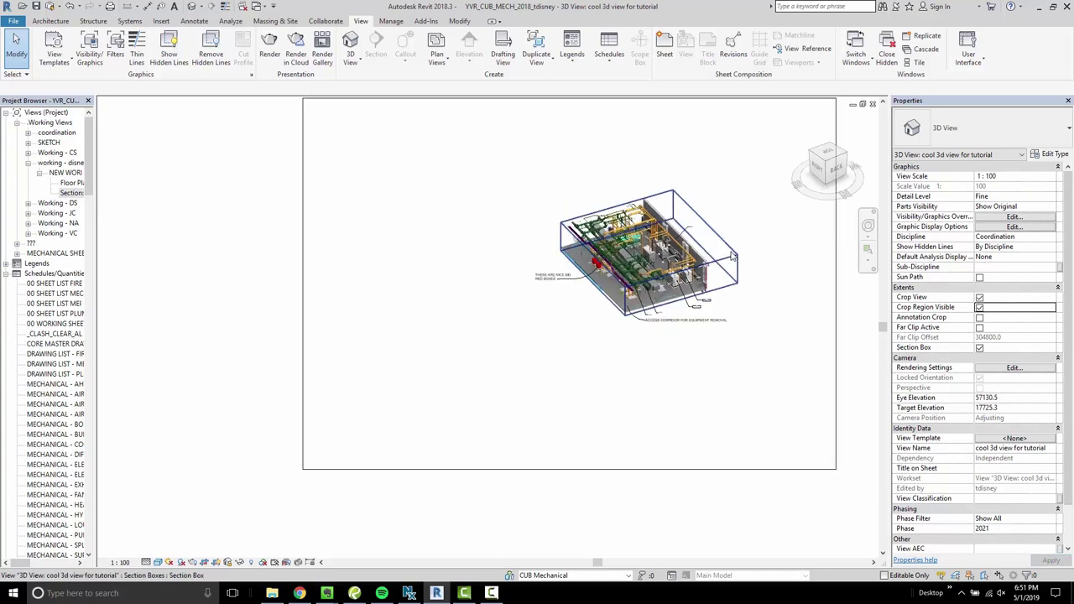
middle_click_drag(794, 194, 746, 218)
left_click(752, 207)
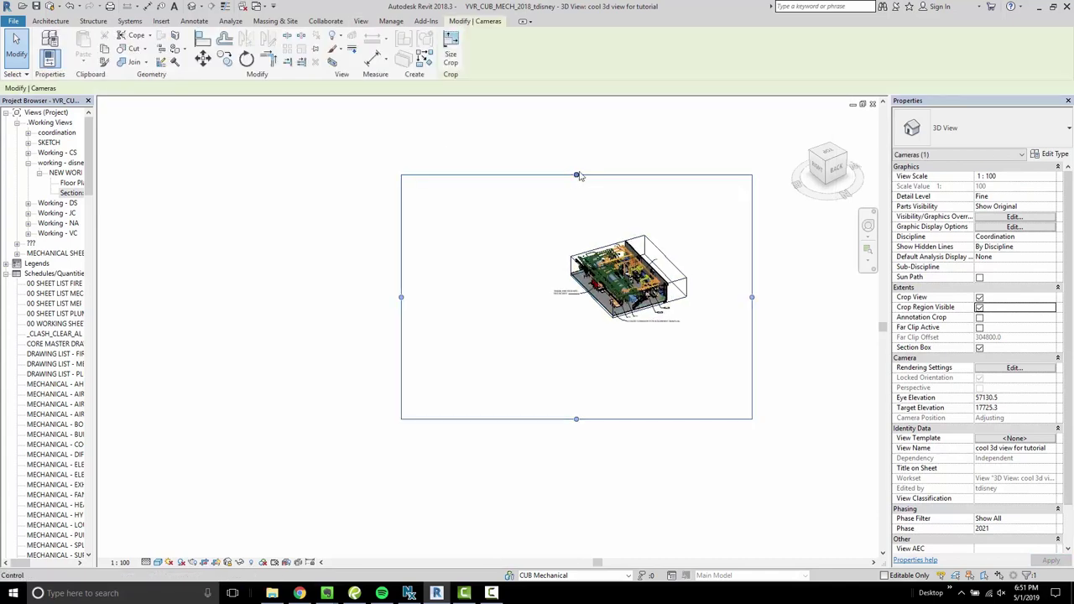
left_click_drag(577, 176, 576, 230)
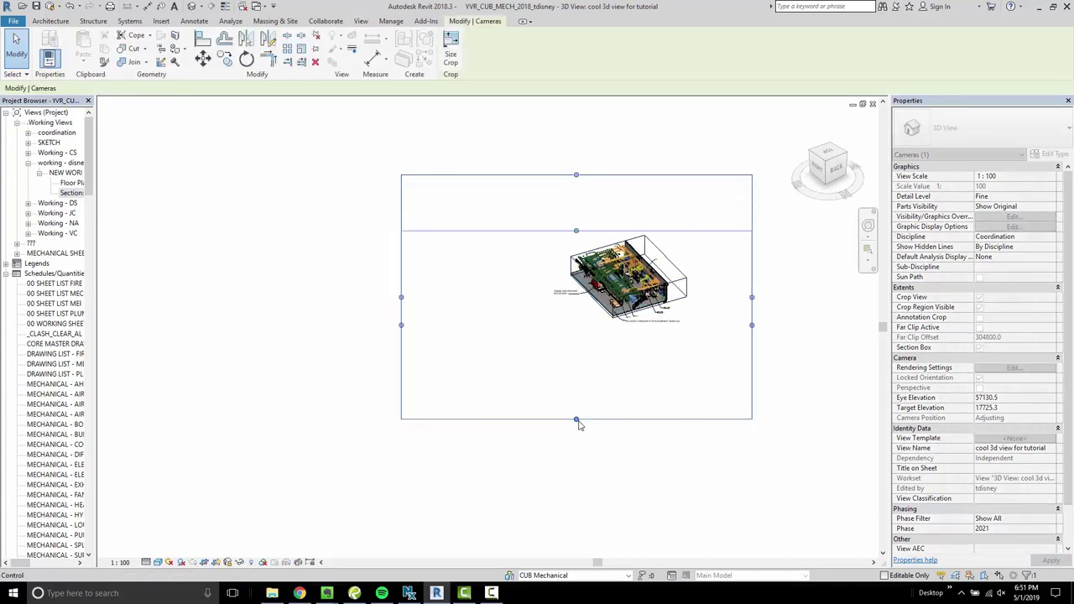
left_click_drag(577, 420, 577, 330)
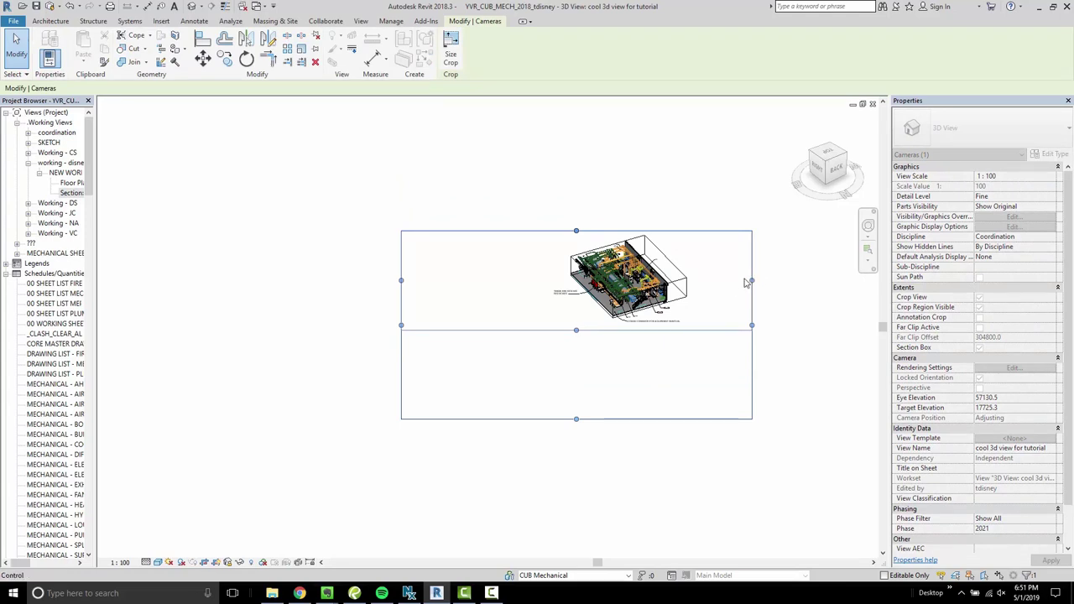
left_click_drag(753, 280, 703, 280)
left_click_drag(402, 281, 541, 287)
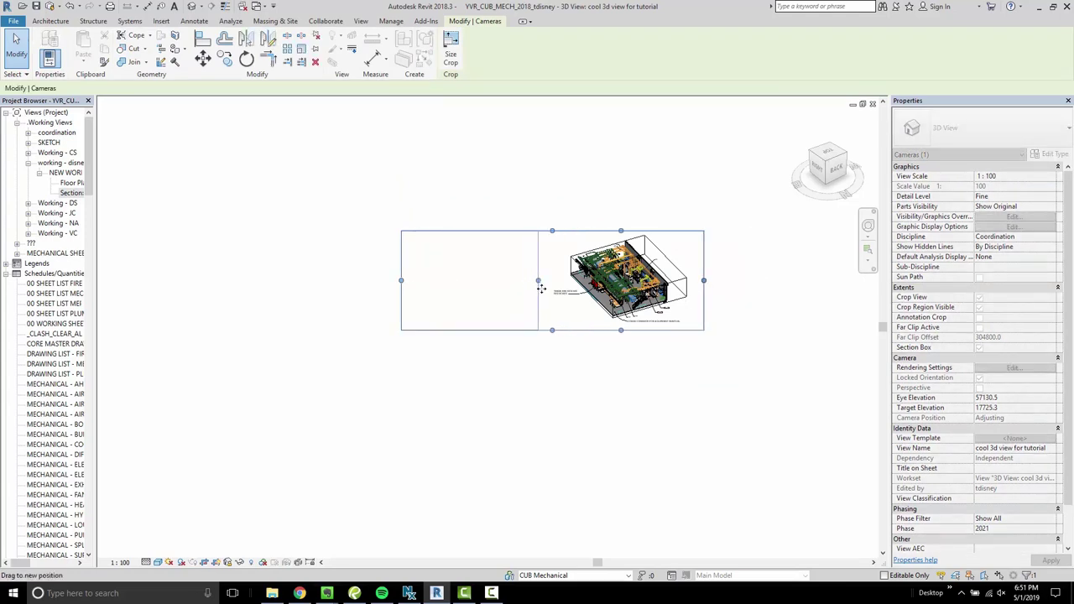
left_click(758, 372)
scroll(722, 373, "up", 2)
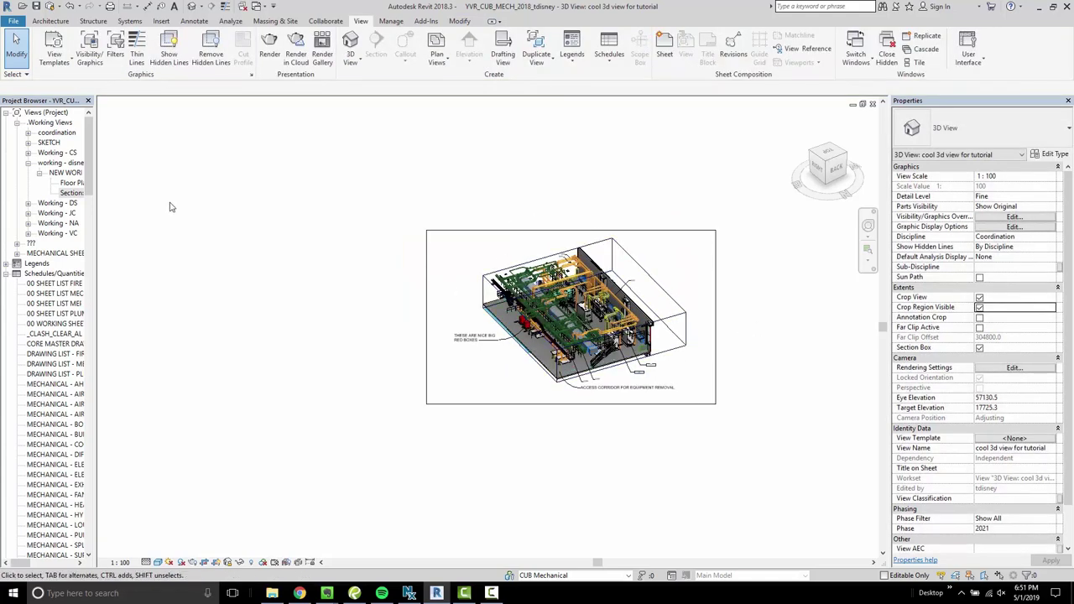
Step: Set the 3D view's View AEC to .Working Views and its Project Phase to NEW WORK
left_click_drag(95, 260, 261, 260)
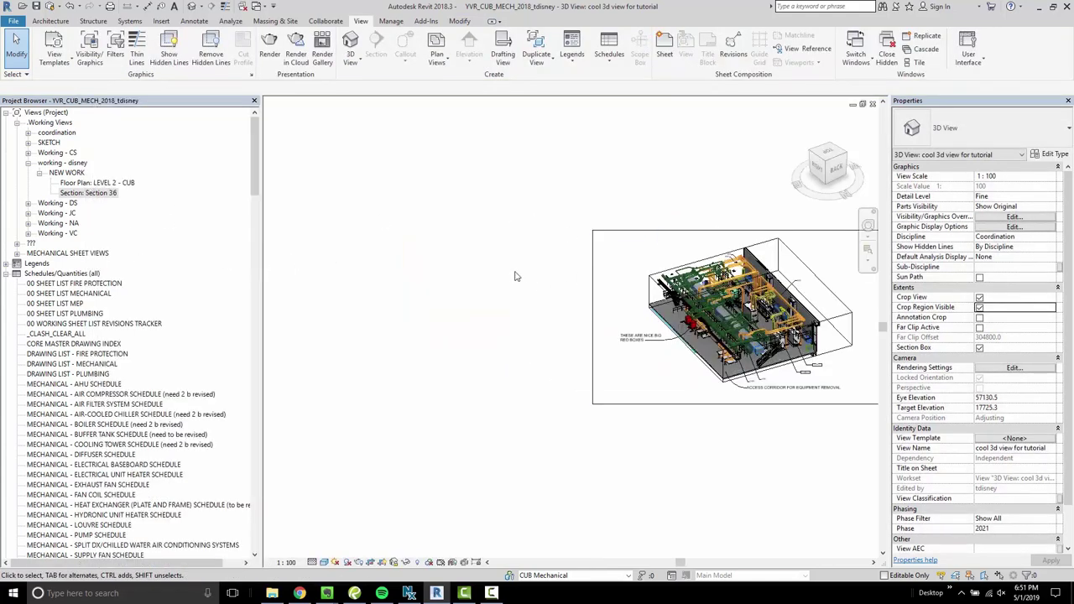
middle_click_drag(439, 277, 351, 249)
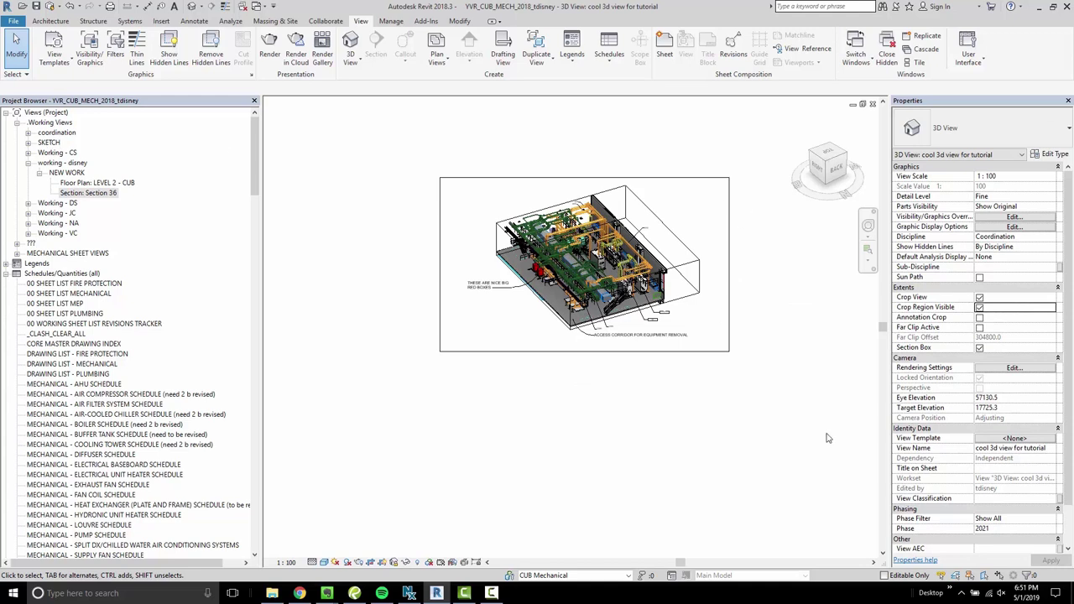
scroll(1065, 382, "down", 2)
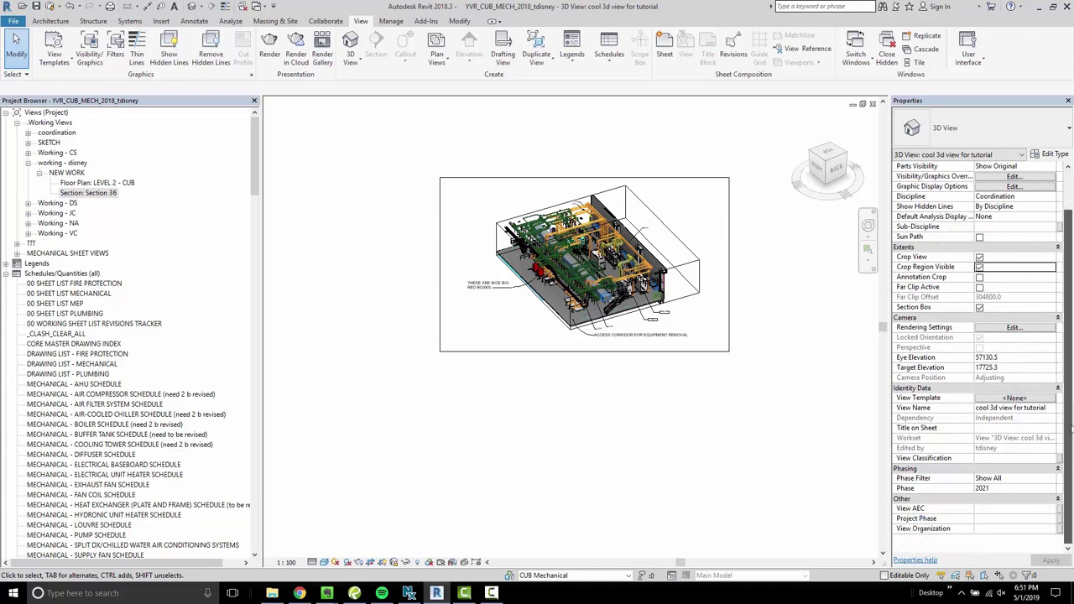
left_click(1052, 511)
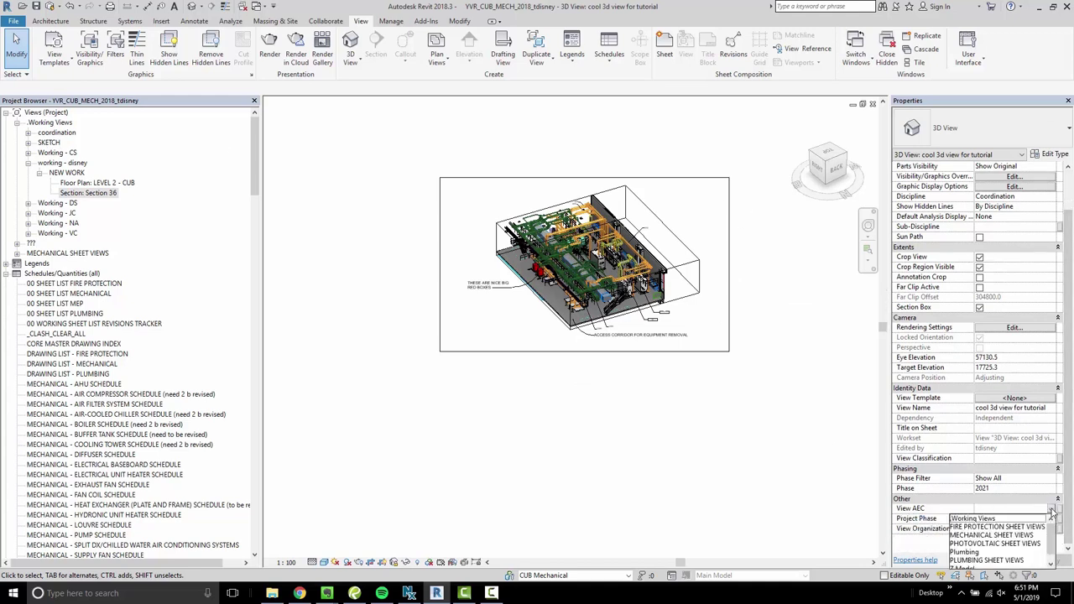
left_click(993, 520)
left_click(1051, 520)
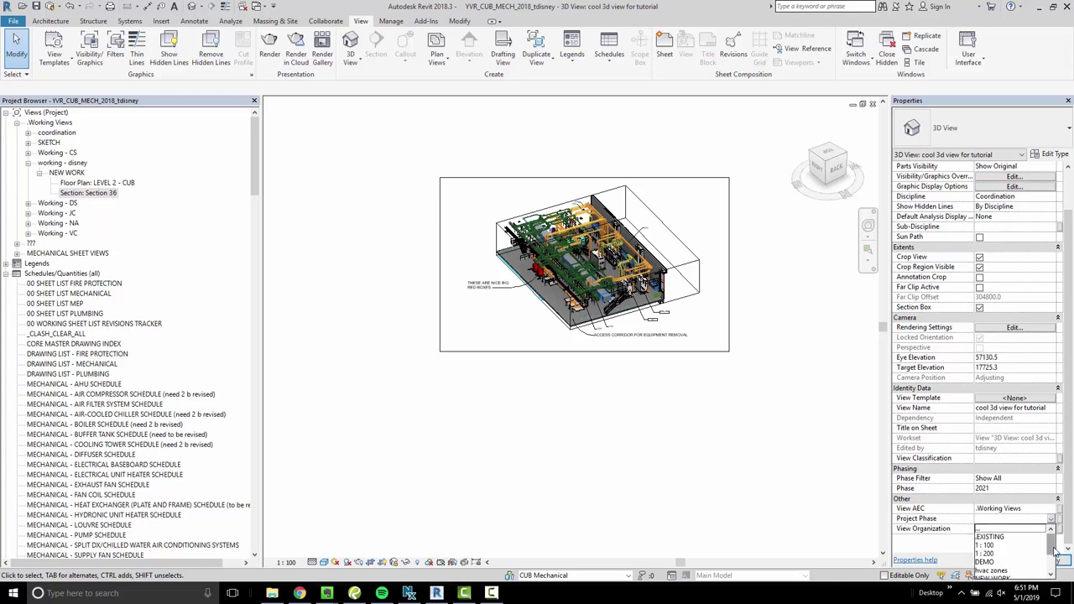
left_click_drag(1055, 550, 1052, 570)
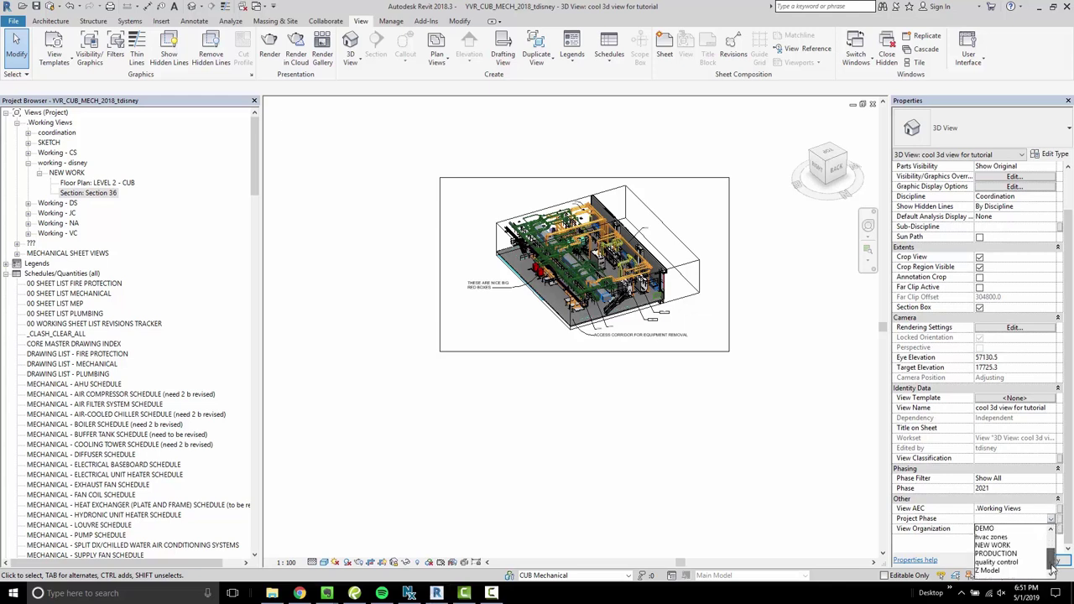
left_click(992, 546)
Step: Set the 3D view's View Organization to the modeller's personal working group and apply it
left_click(1038, 530)
type("W")
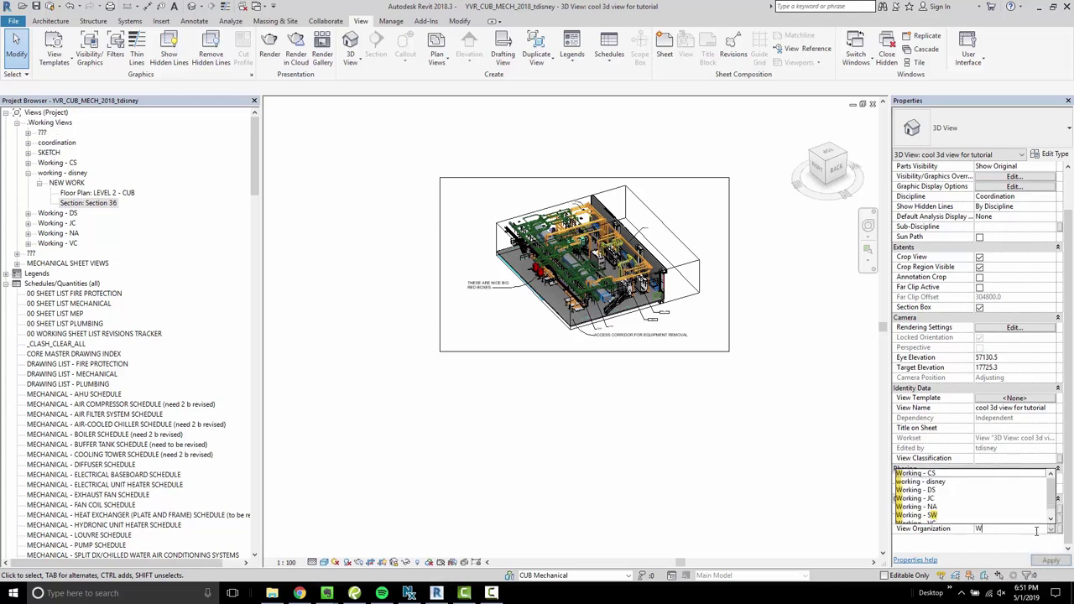
type("ORKING - DISNEY")
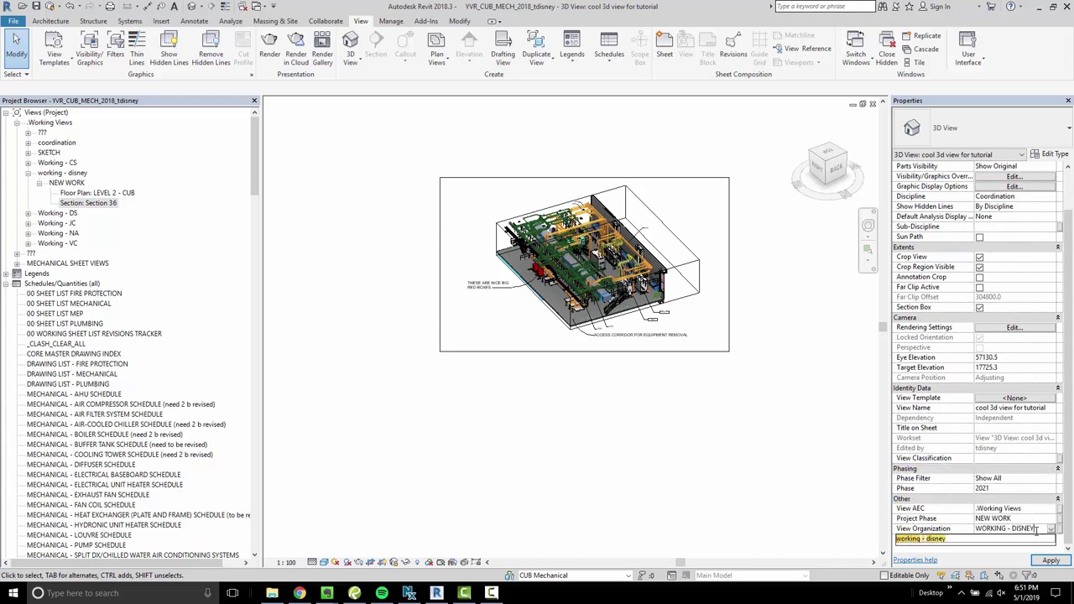
key("Return")
key("Return")
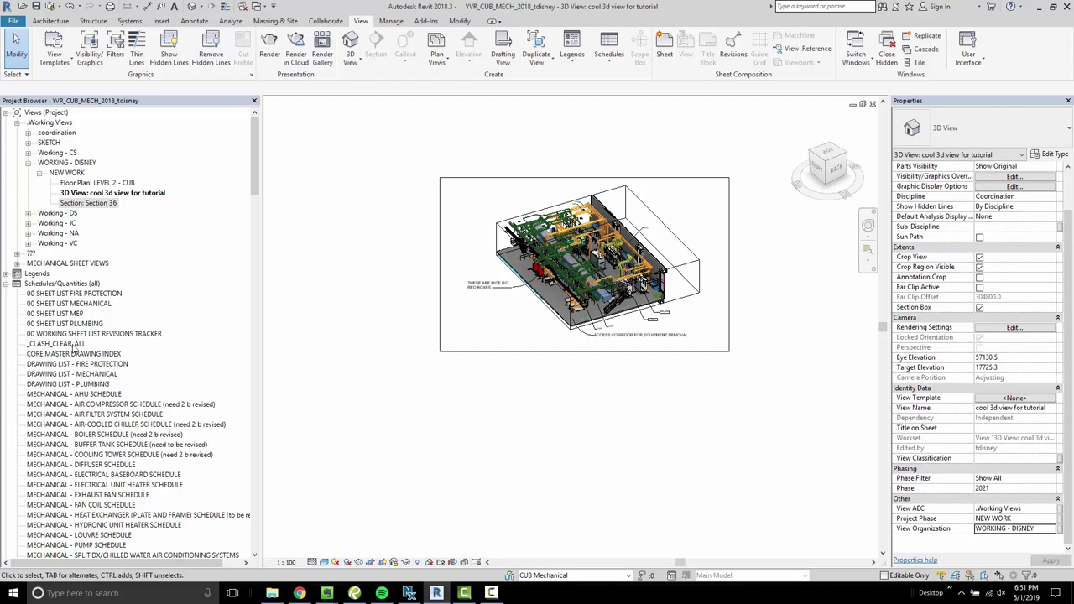
Step: Rename the unnamed sheet M2-402.2 as "MECHANICAL LEVEL 2 BOILER ROOM PLANS"
left_click_drag(255, 184, 258, 323)
left_click(6, 174)
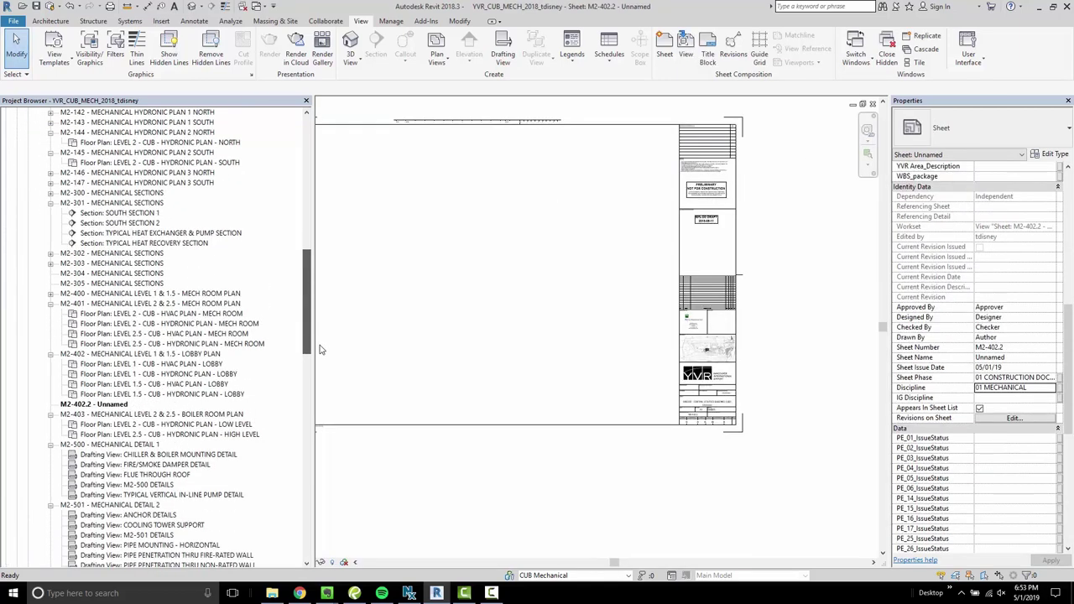
left_click(465, 530)
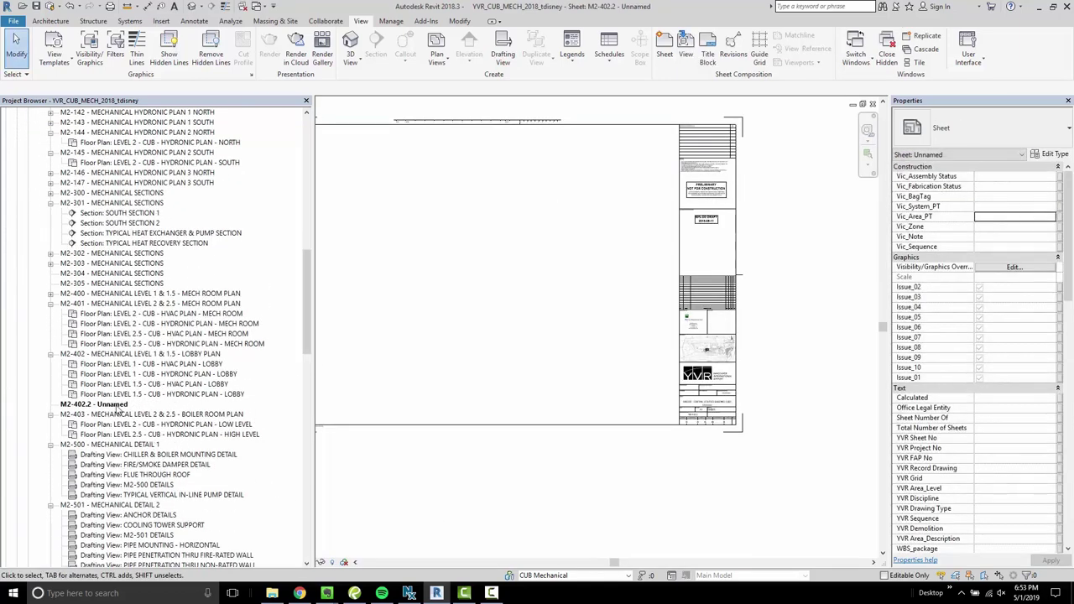
double_click(116, 407)
right_click(116, 408)
left_click(138, 322)
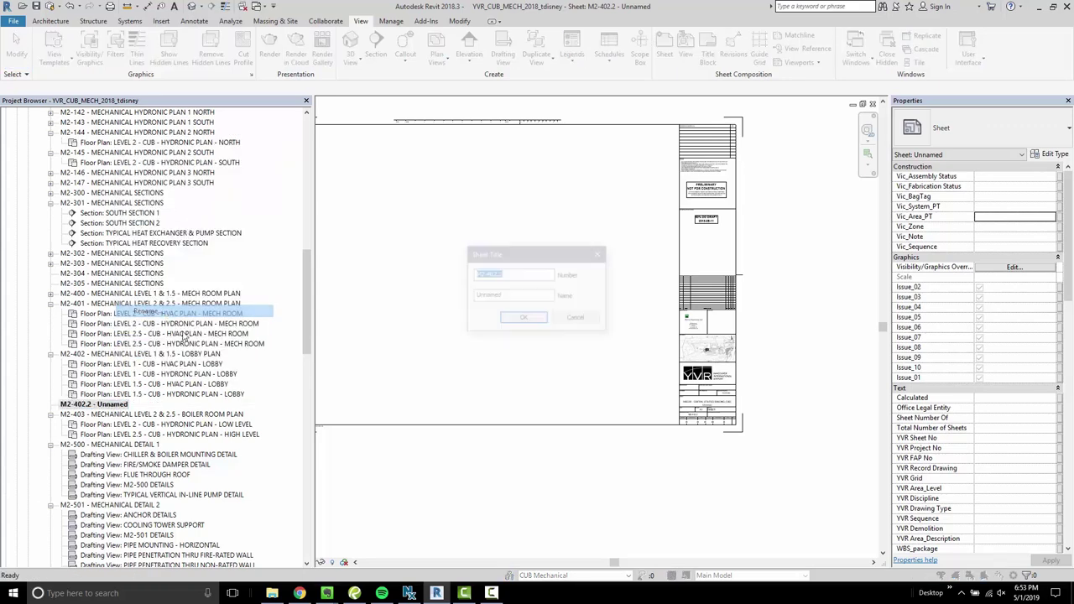
double_click(508, 295)
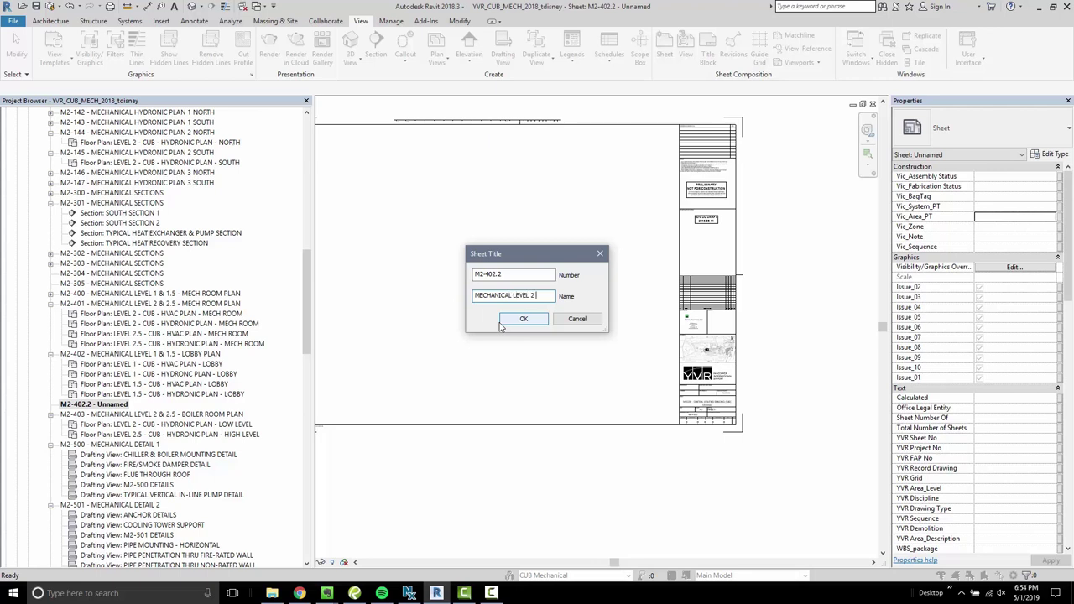
type("MECHANICAL LEVEL 2 BOILER ROOM PLANS")
key("Return")
Step: Place the view "cool 3d view for tutorial" on sheet M2-402.2, in the upper middle of the drawing area
scroll(533, 354, "down", 2)
middle_click_drag(556, 319, 599, 332)
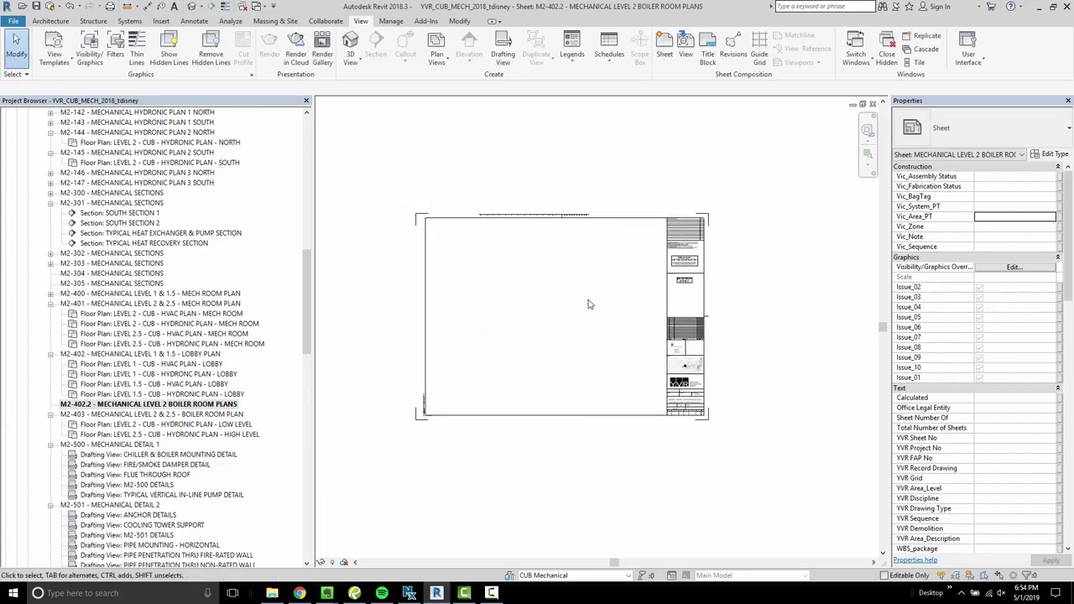
scroll(589, 304, "up", 1)
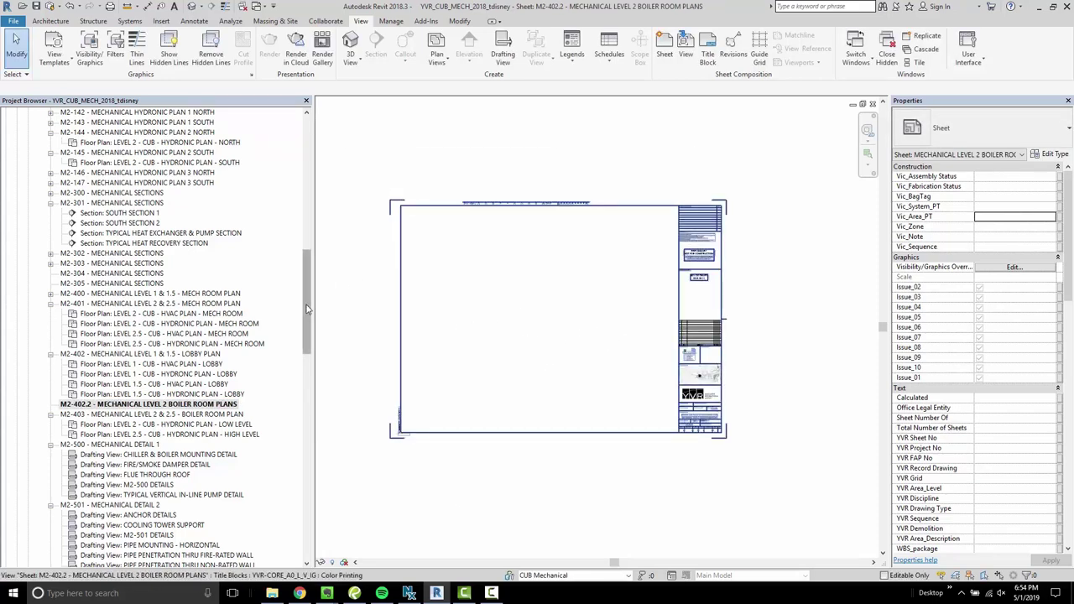
left_click_drag(307, 310, 308, 173)
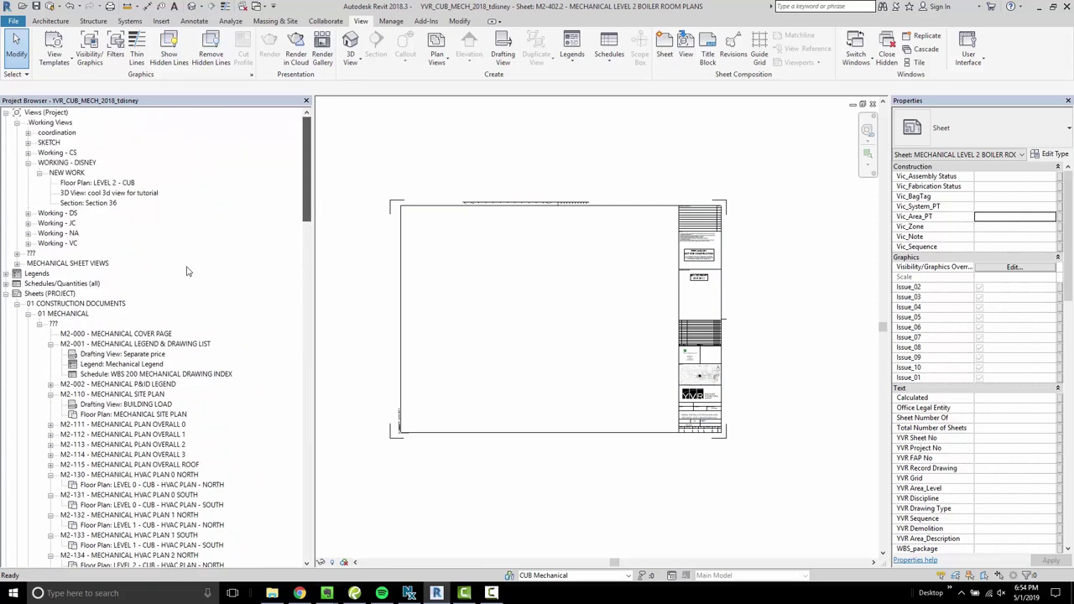
left_click(94, 194)
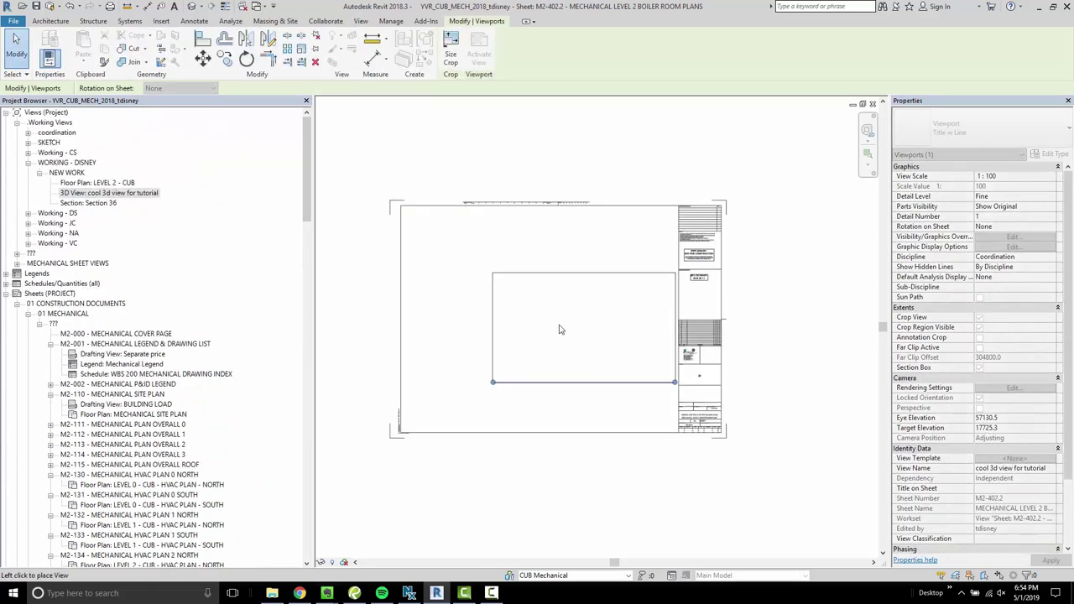
left_click(556, 290)
left_click(818, 372)
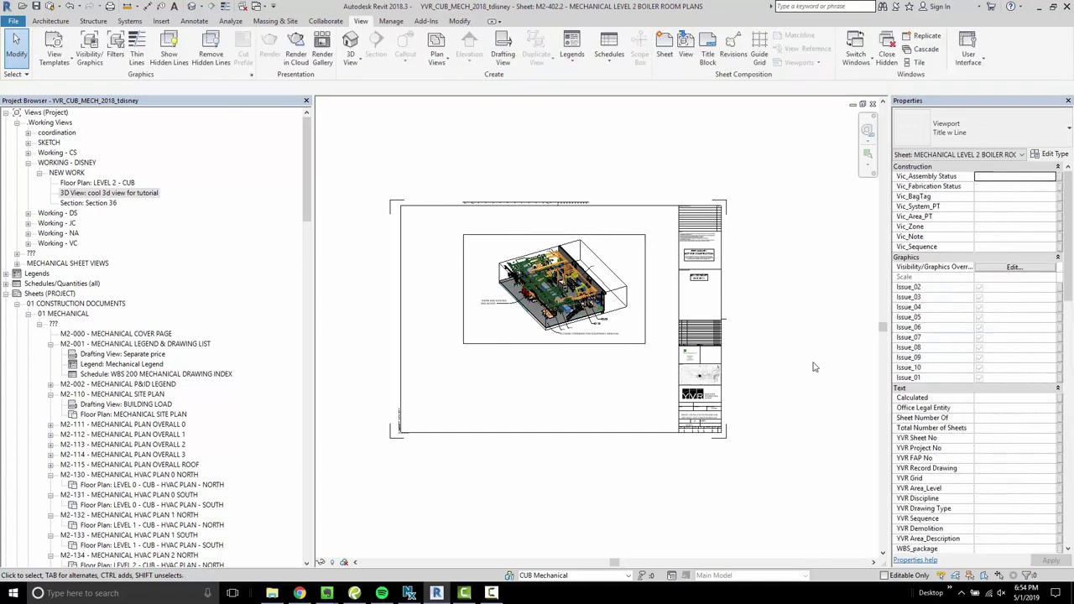
Step: Set the view scale of the placed 3D viewport to 1:50
scroll(625, 408, "up", 1)
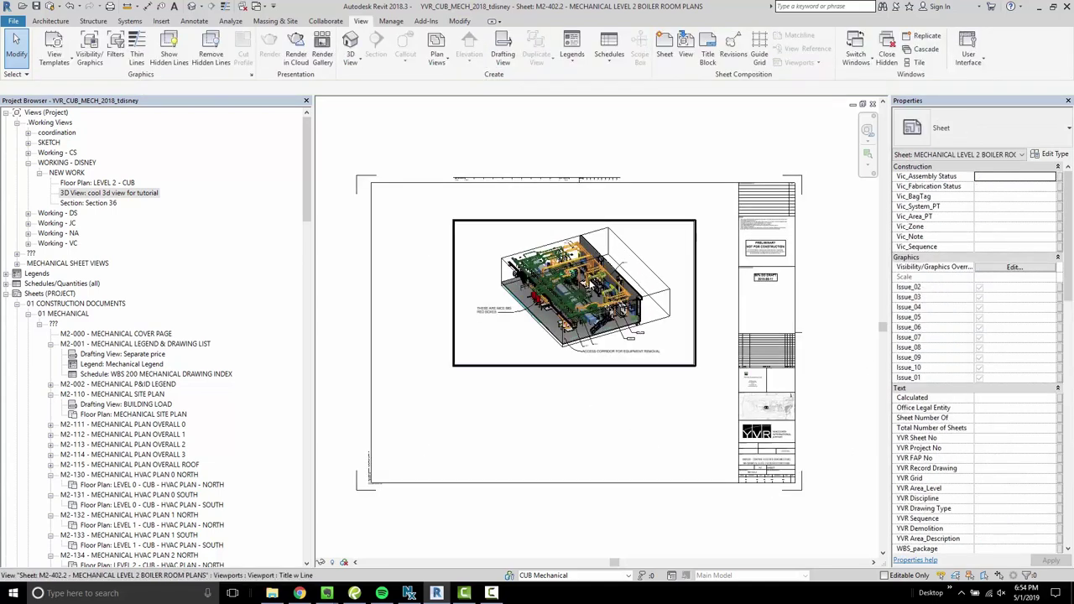
left_click(592, 286)
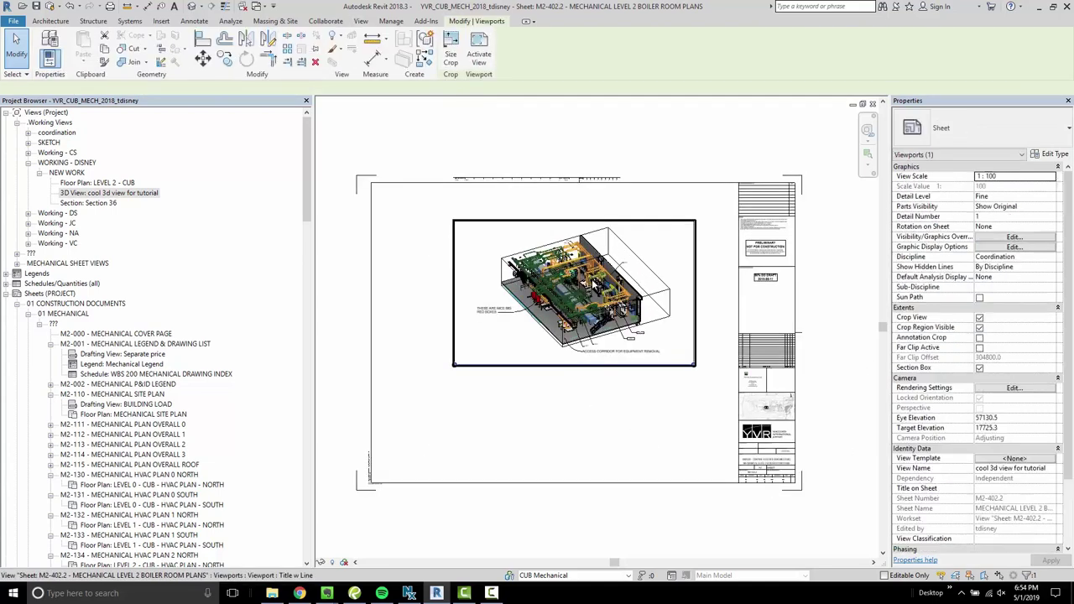
left_click(1051, 177)
left_click(999, 187)
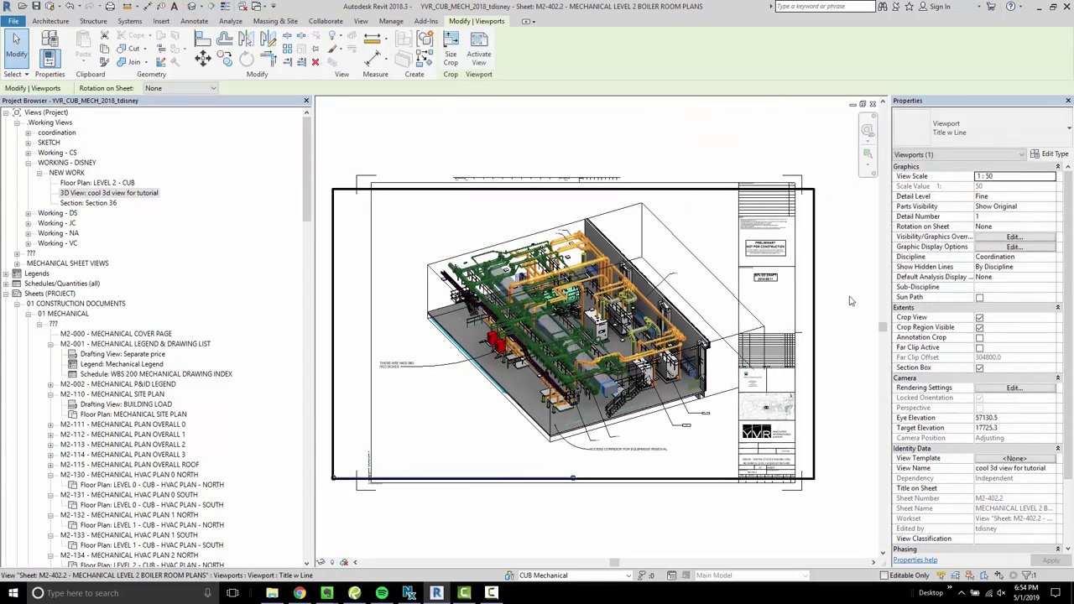
left_click(847, 305)
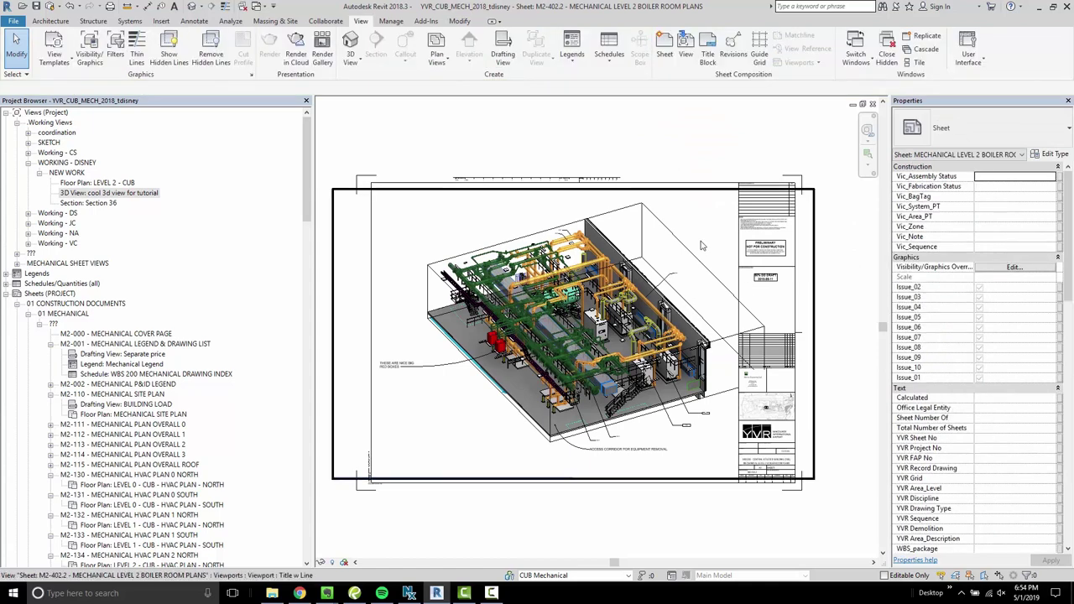
Step: Set the 3D viewport's scale to 1:100 and move it to the sheet's upper right, beside the title block
left_click(709, 386)
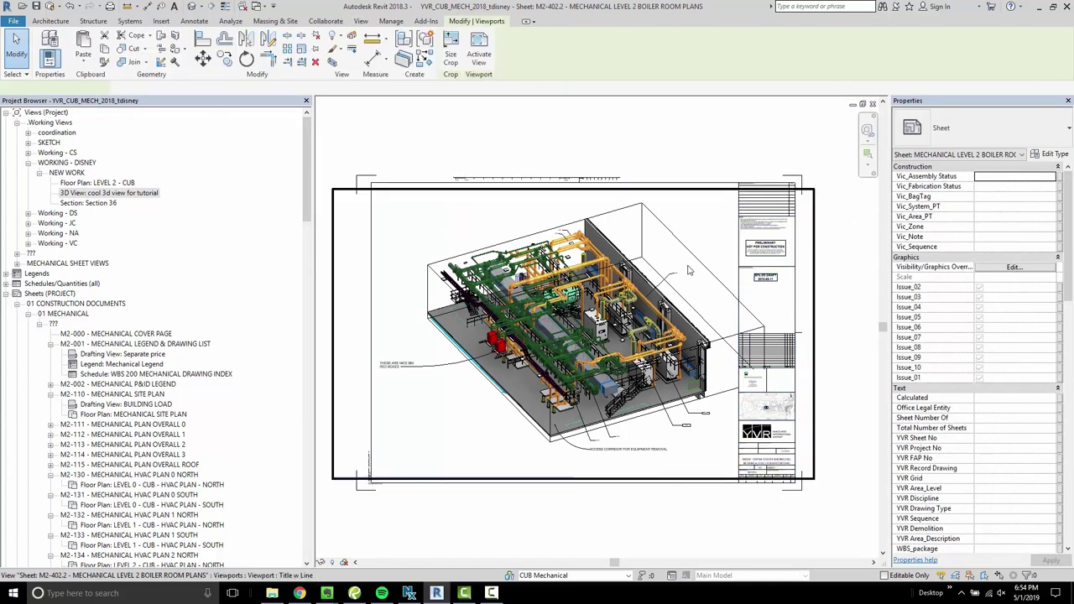
left_click(1053, 179)
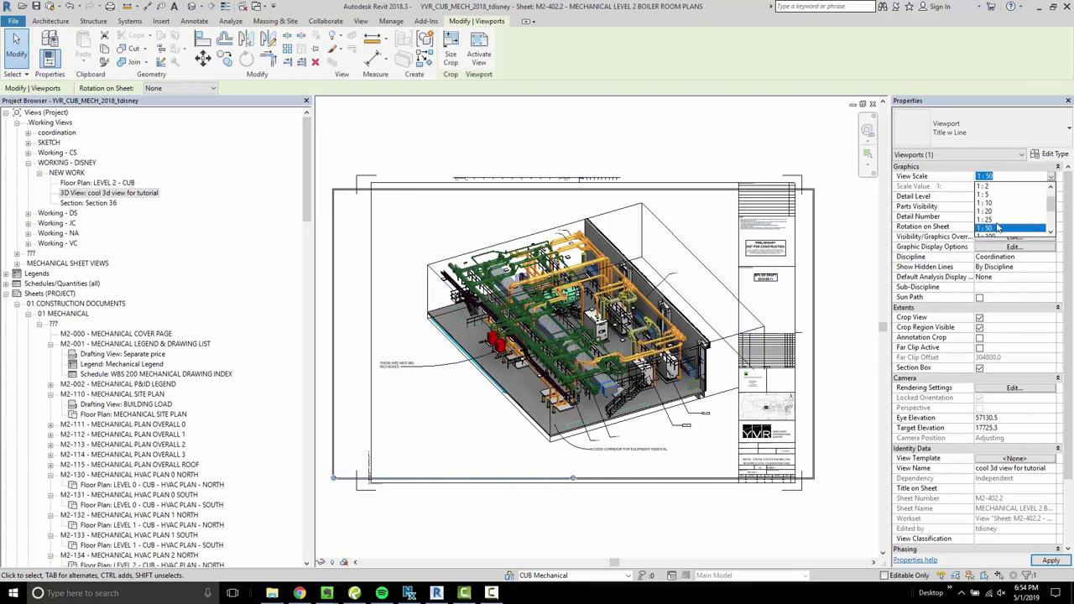
scroll(1012, 237, "down", 2)
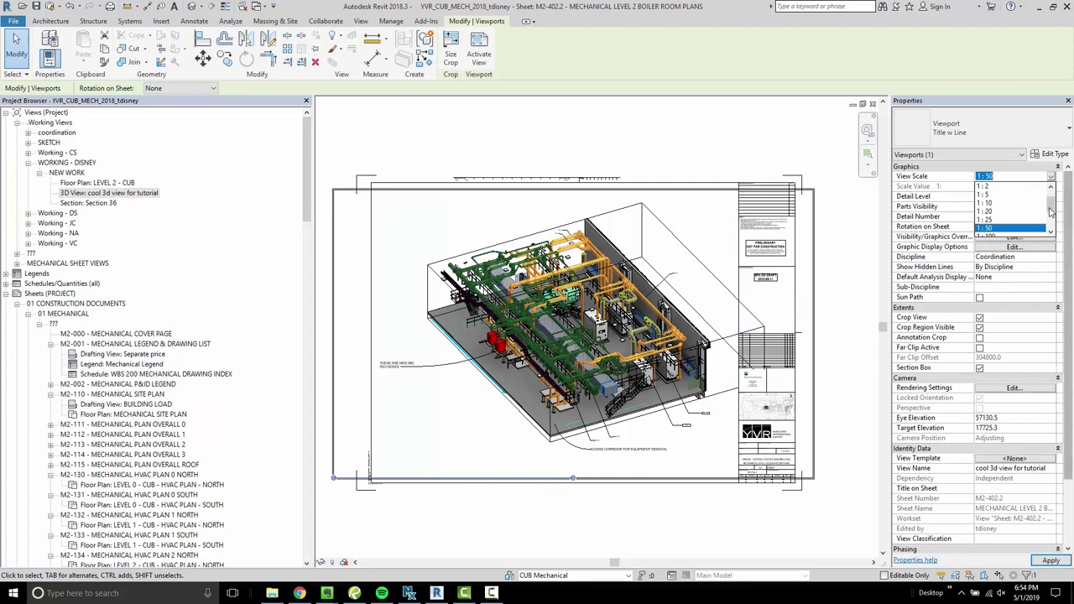
left_click(1003, 231)
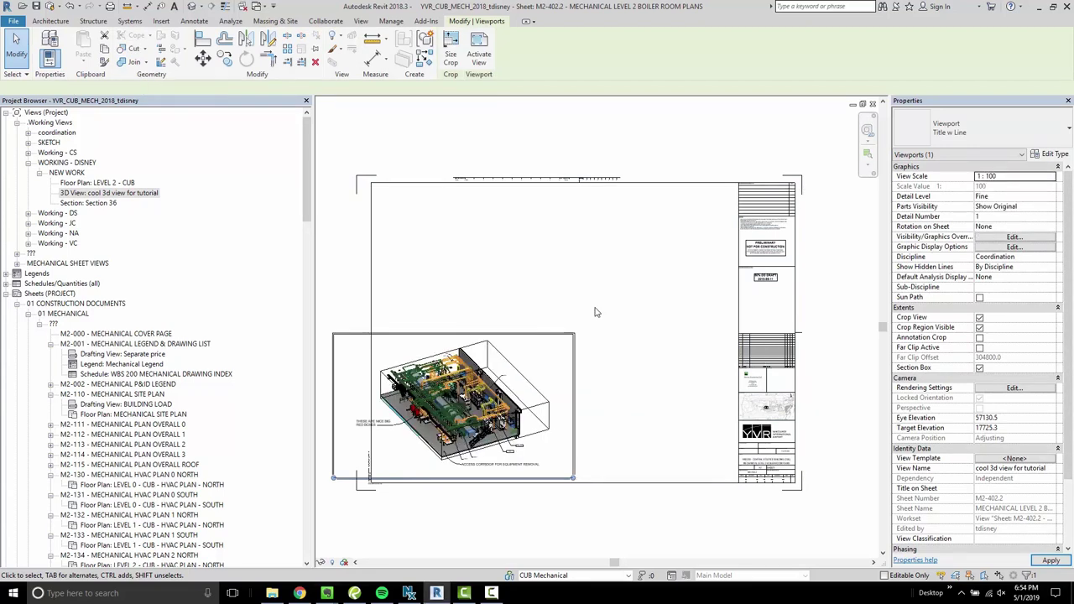
left_click_drag(472, 402, 626, 272)
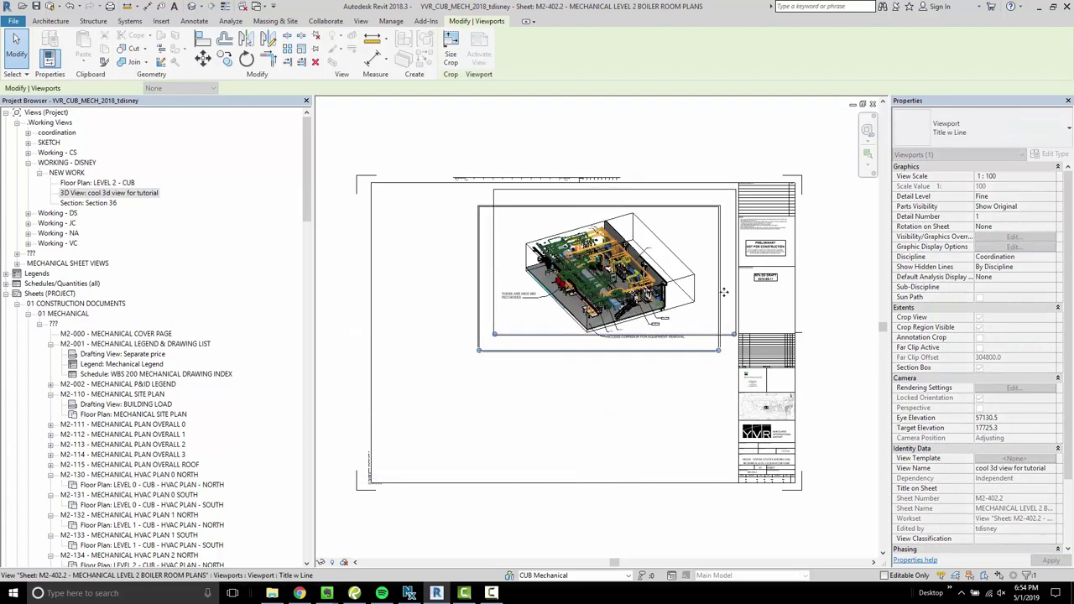
left_click(731, 305)
Step: Set the placed 3D viewport's type to View Title With Scale
left_click(642, 316)
left_click(993, 134)
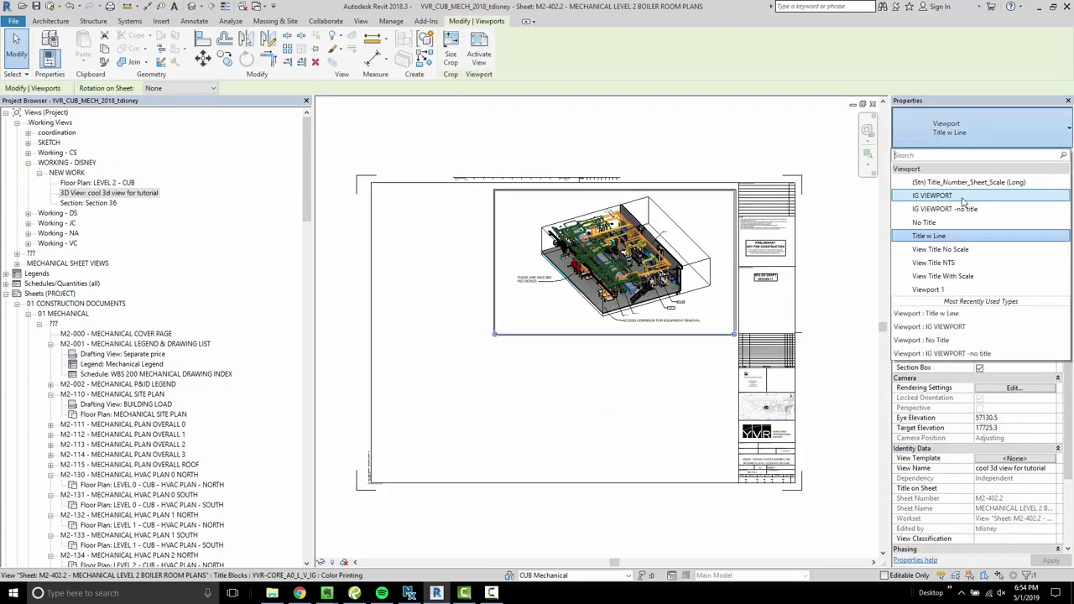
left_click(978, 277)
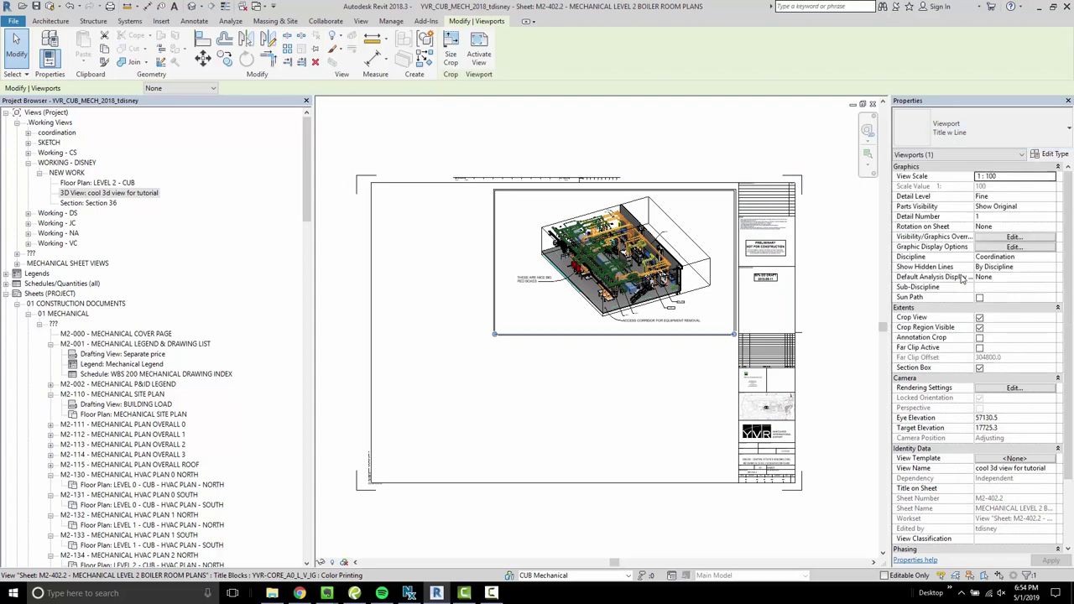
left_click(536, 372)
Step: Set the placed 3D viewport's type to IG VIEWPORT
left_click(610, 292)
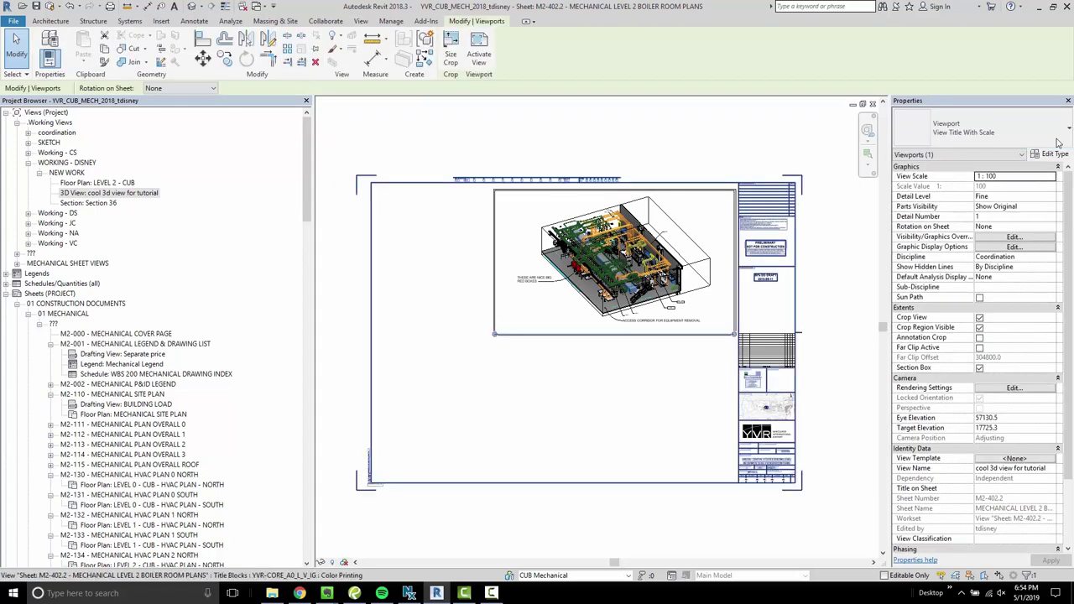
left_click(1007, 130)
left_click(987, 190)
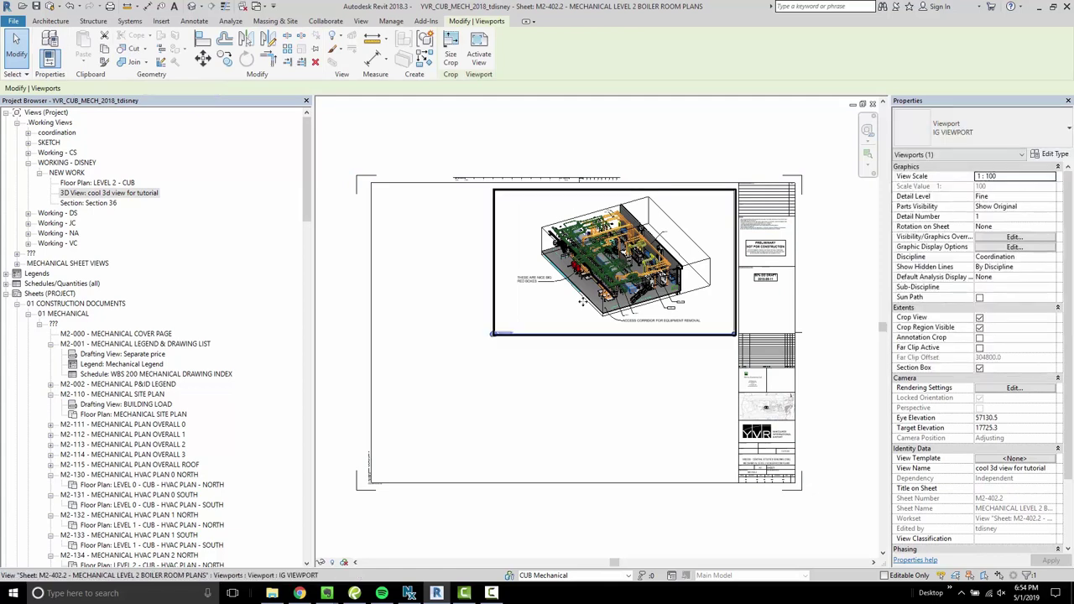
Step: Move the viewport title up and right beneath the 3D model and shorten its title line to about half
scroll(571, 410, "up", 4)
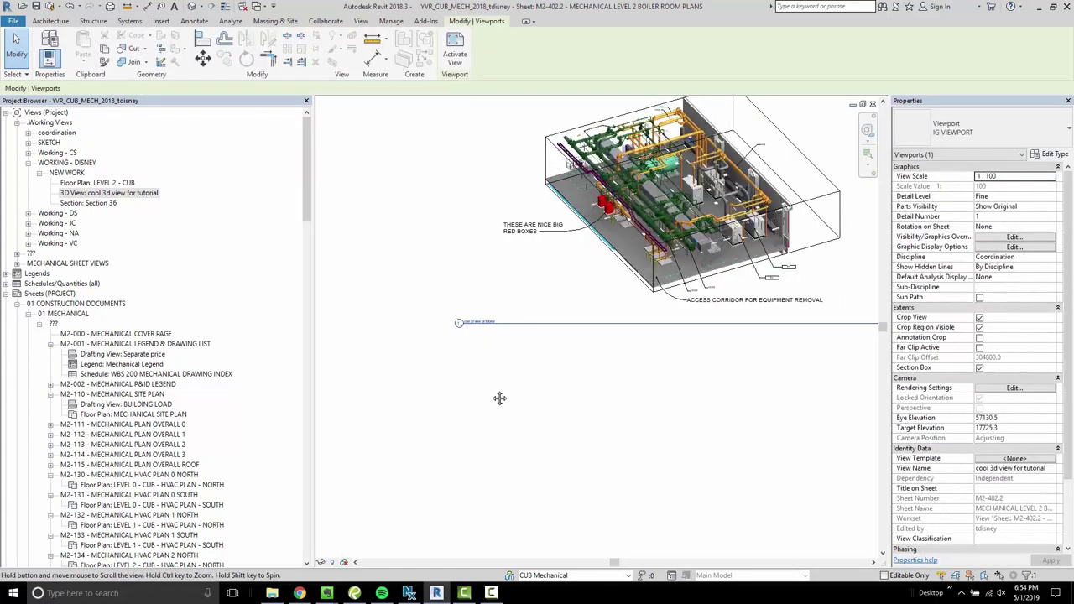
scroll(499, 397, "down", 3)
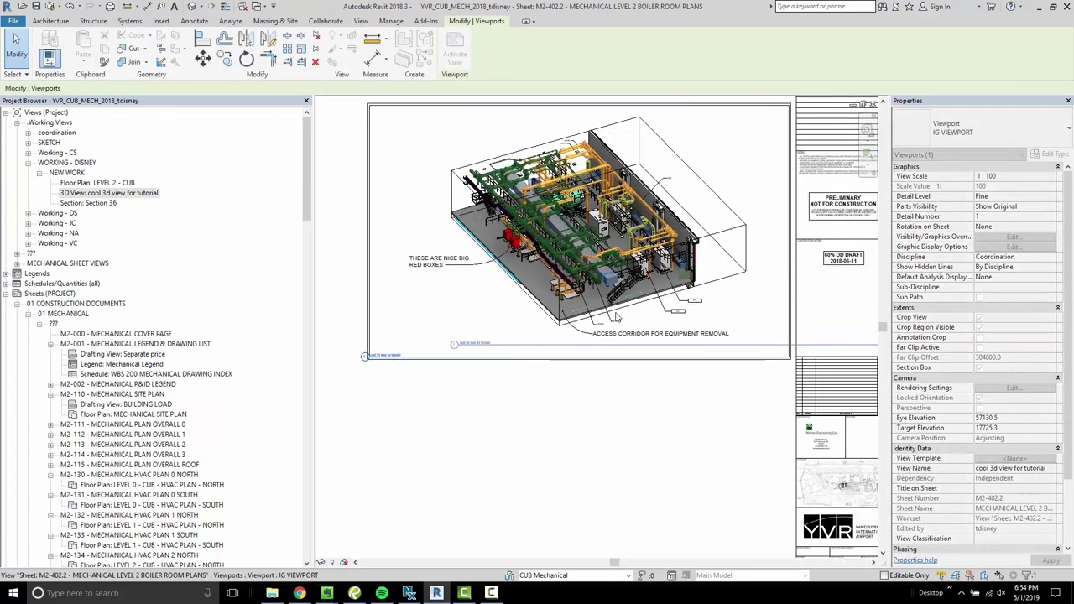
scroll(617, 316, "down", 2)
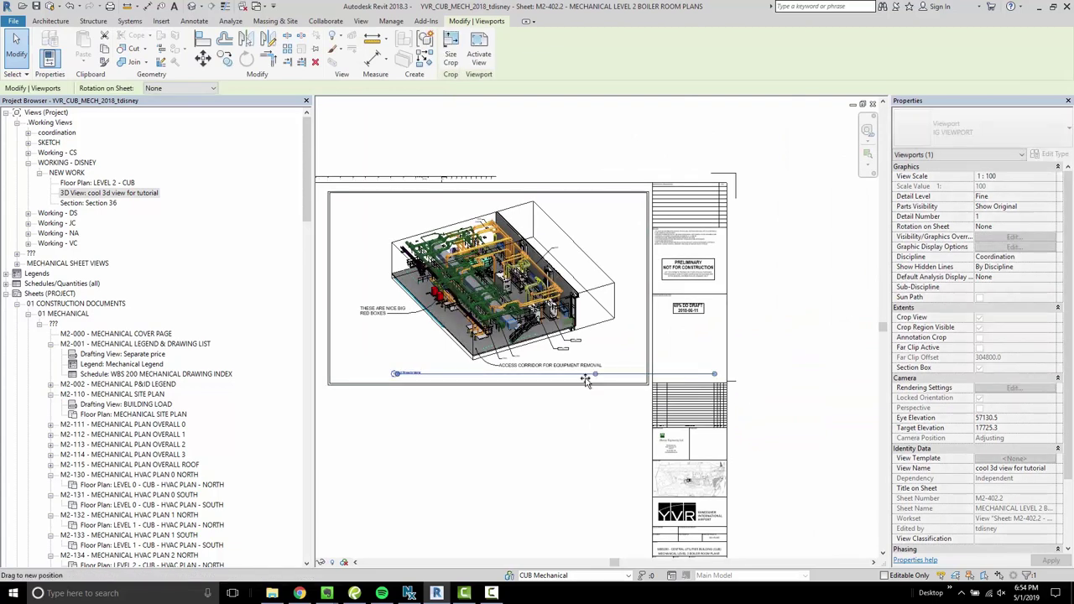
left_click_drag(586, 380, 546, 378)
left_click(468, 446)
Step: Activate the placed 3D view for editing directly on sheet M2-402.2
scroll(418, 337, "up", 2)
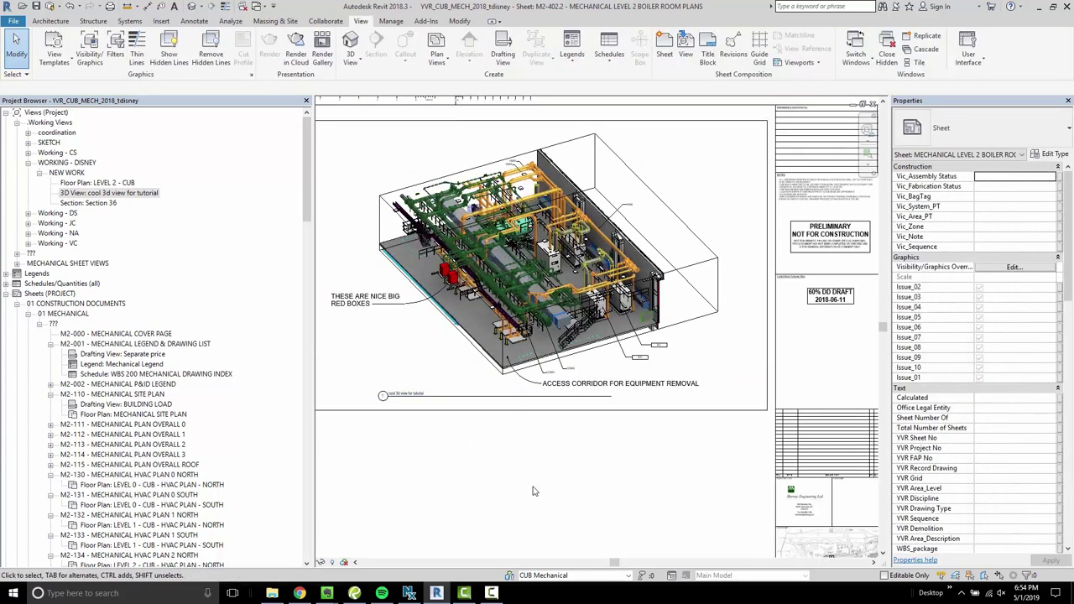
middle_click_drag(487, 480, 619, 493)
scroll(578, 477, "down", 2)
left_click(694, 348)
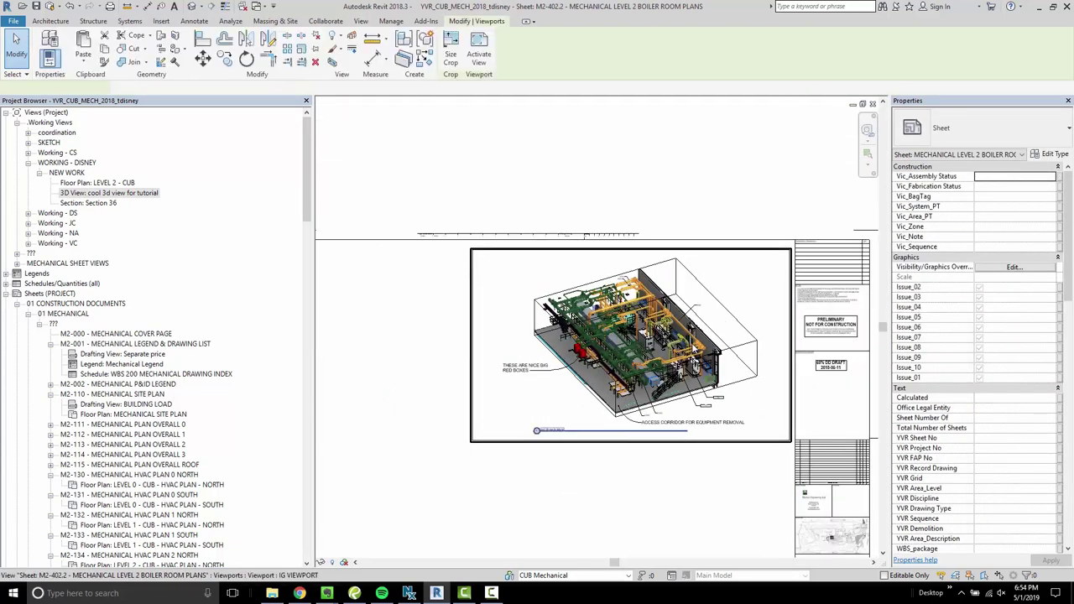
double_click(741, 294)
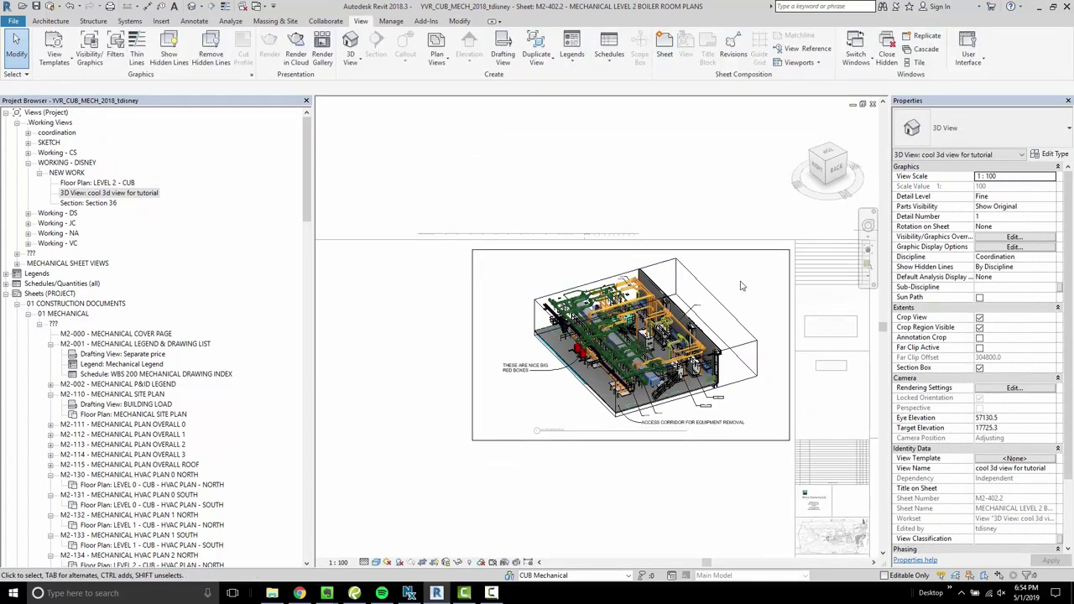
Step: Hide the Section Boxes annotation category in the 3D view's visibility/graphic overrides
key("v")
key("v")
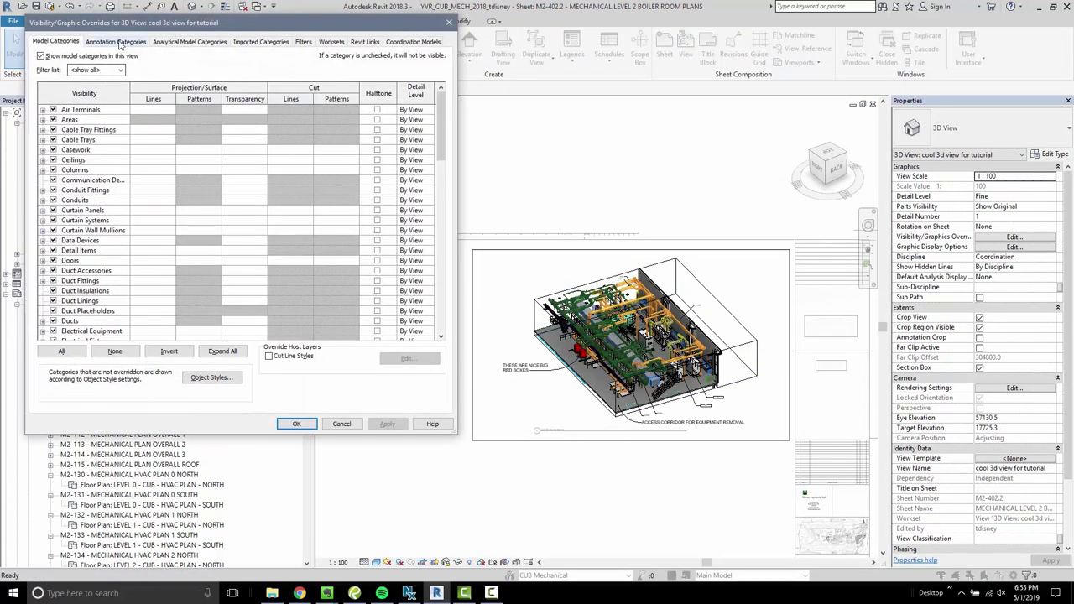
left_click(117, 42)
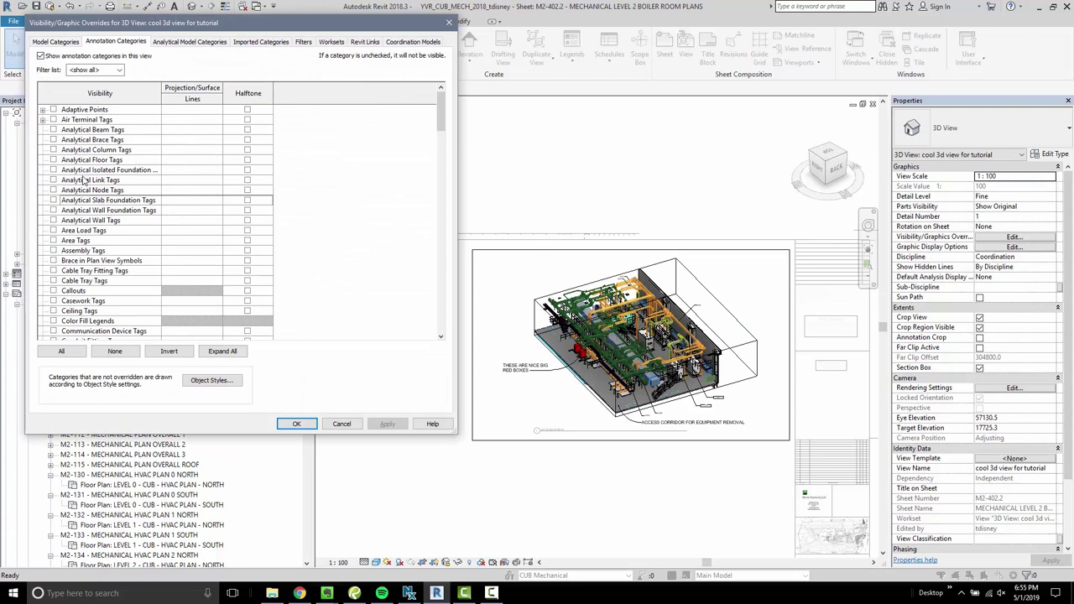
left_click(105, 249)
key("s")
key("e")
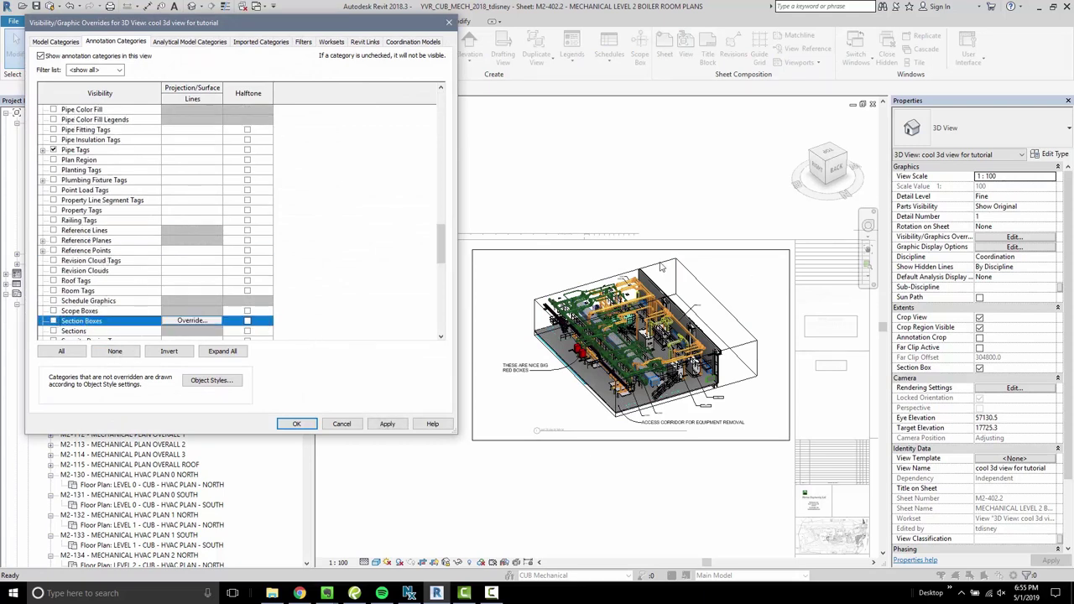
left_click(298, 423)
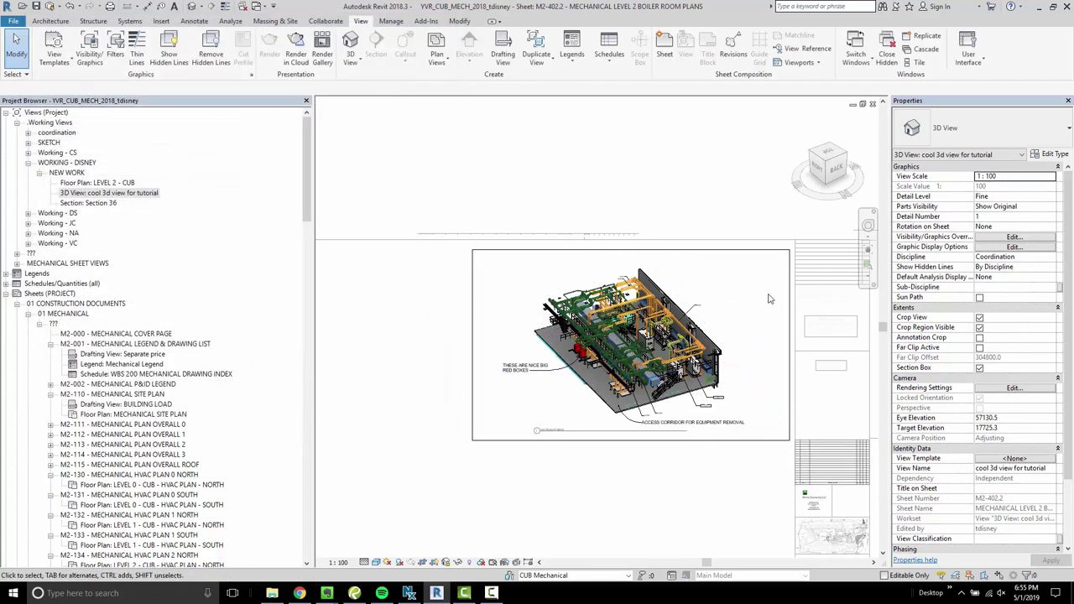
Step: Turn off Crop Region Visible for the 3D view and deactivate the view to return to the sheet
left_click(981, 328)
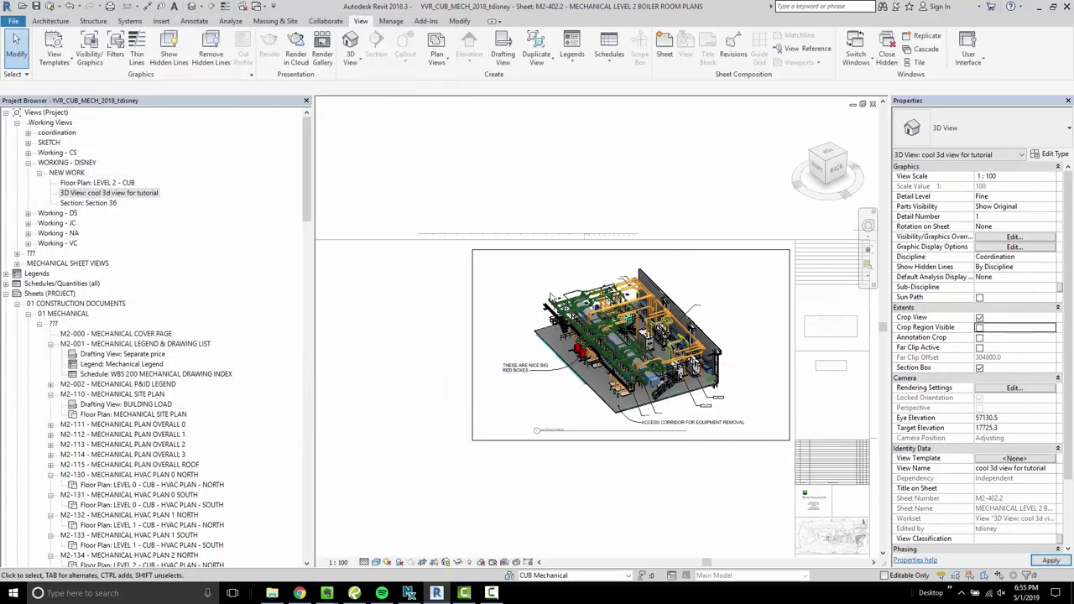
left_click(635, 436)
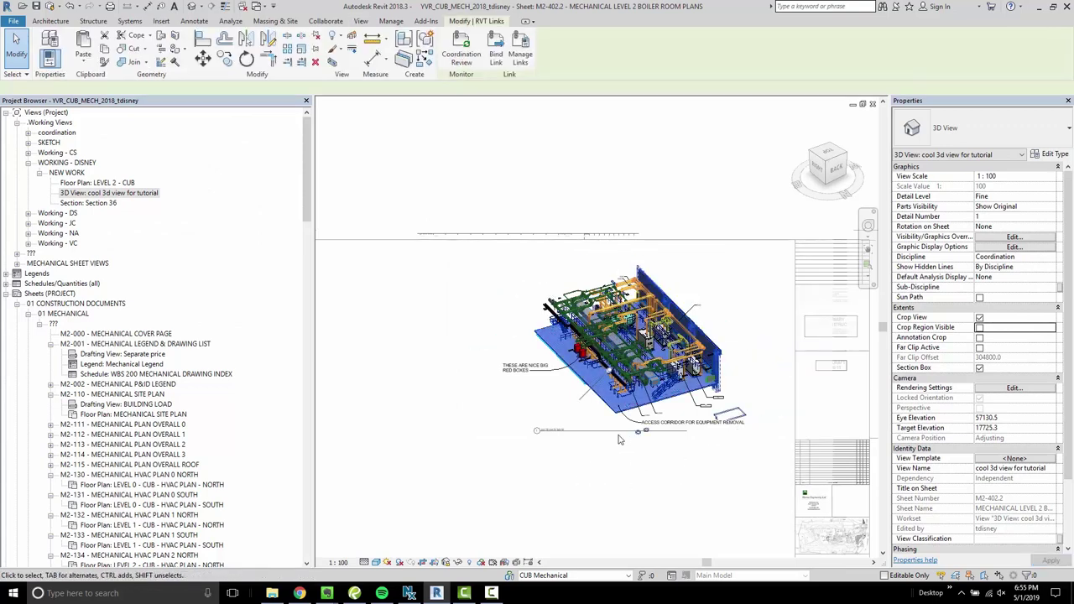
left_click(506, 455)
right_click(485, 428)
left_click(526, 277)
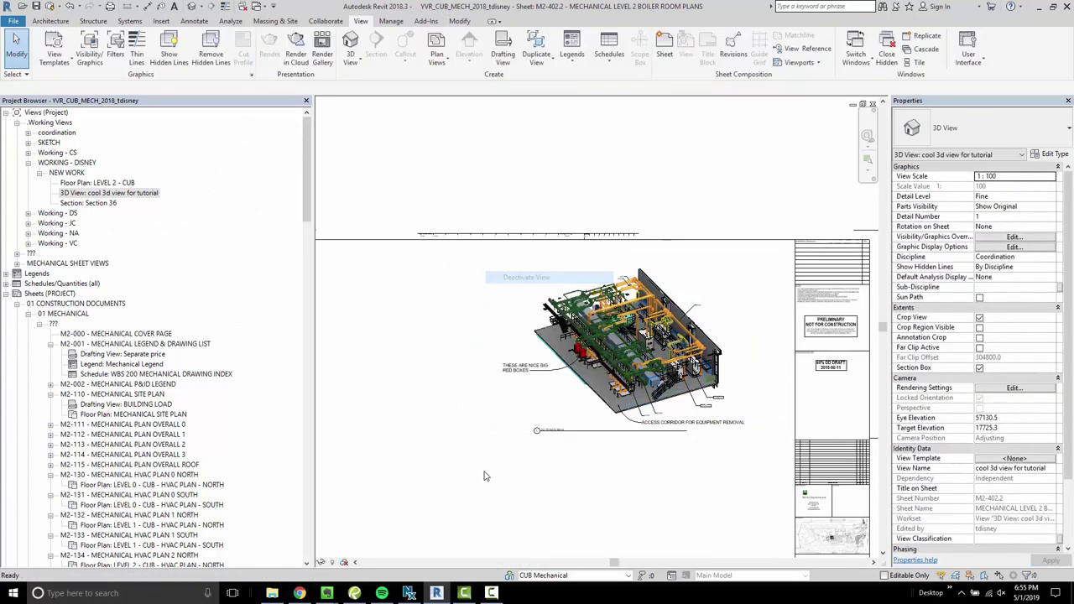
Step: Shift the viewport title slightly right and down beneath the 3D model on the sheet
left_click(595, 434)
left_click_drag(595, 434, 615, 439)
left_click(585, 457)
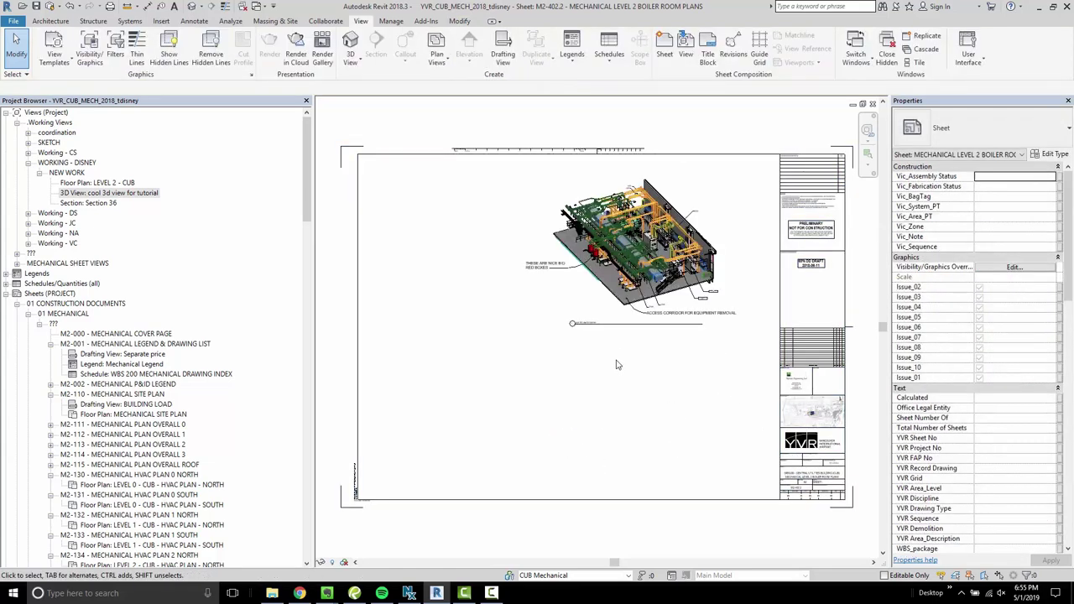
Step: Inspect the finished viewport on the sheet and open the 3D view "cool 3d view for tutorial" in its own window
middle_click_drag(611, 379, 575, 407)
scroll(600, 267, "up", 3)
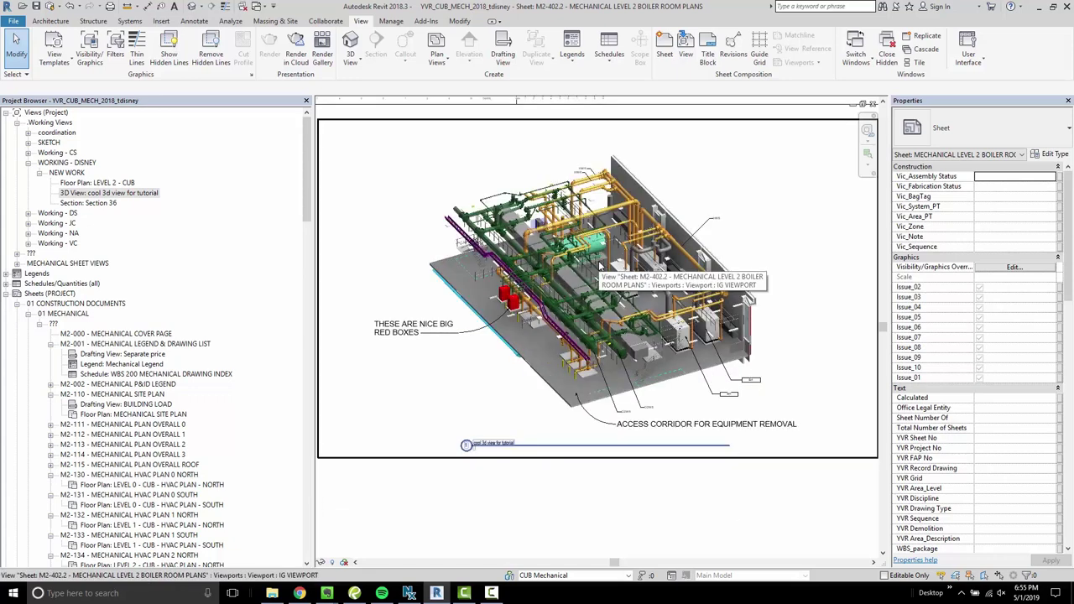
scroll(639, 338, "down", 2)
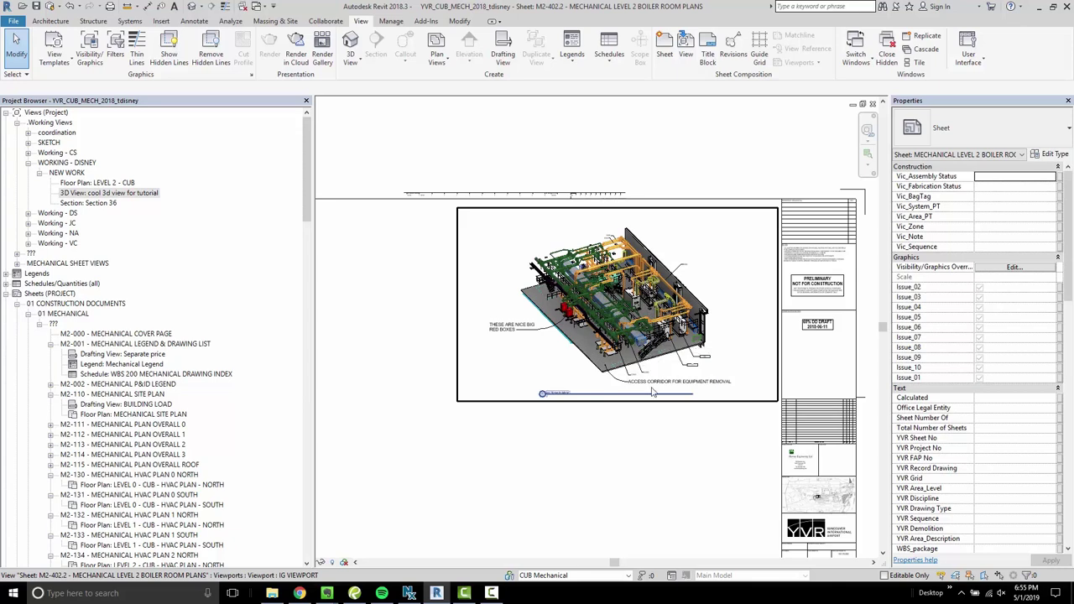
scroll(653, 390, "up", 2)
double_click(126, 194)
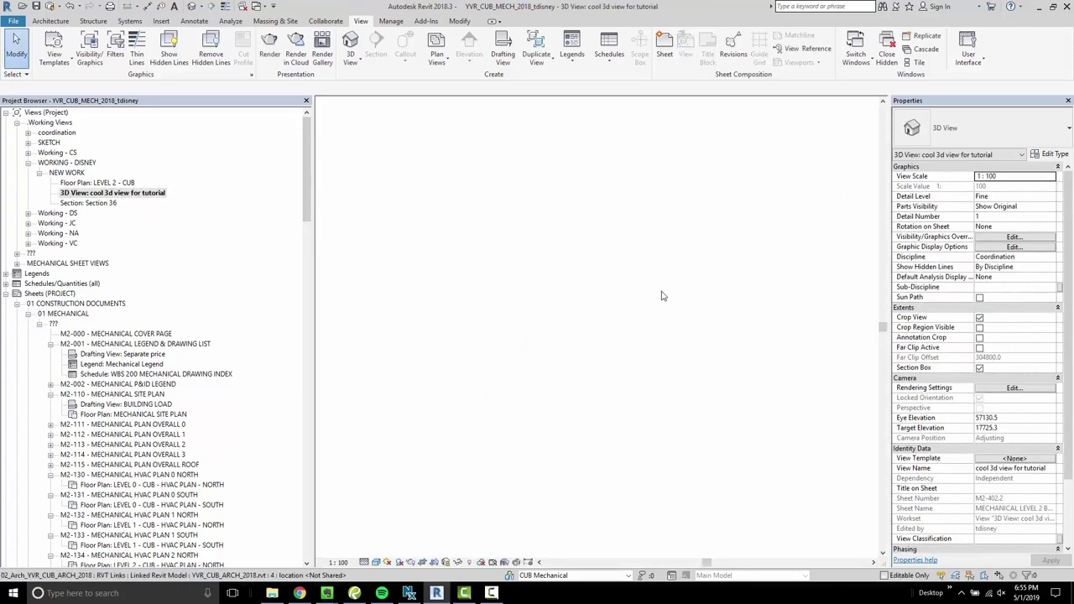
scroll(639, 294, "up", 3)
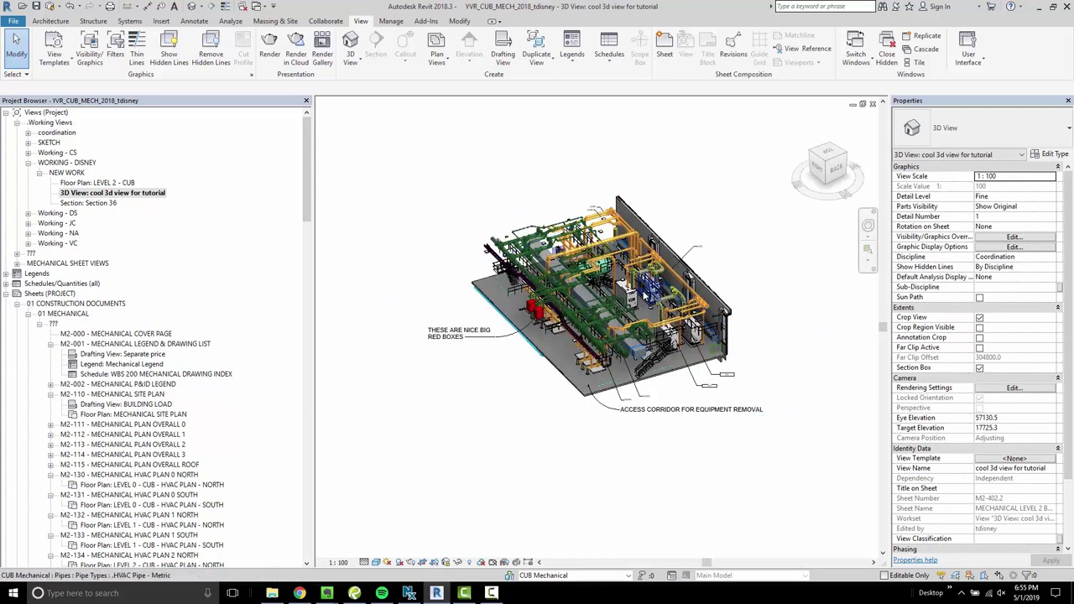
scroll(640, 295, "up", 3)
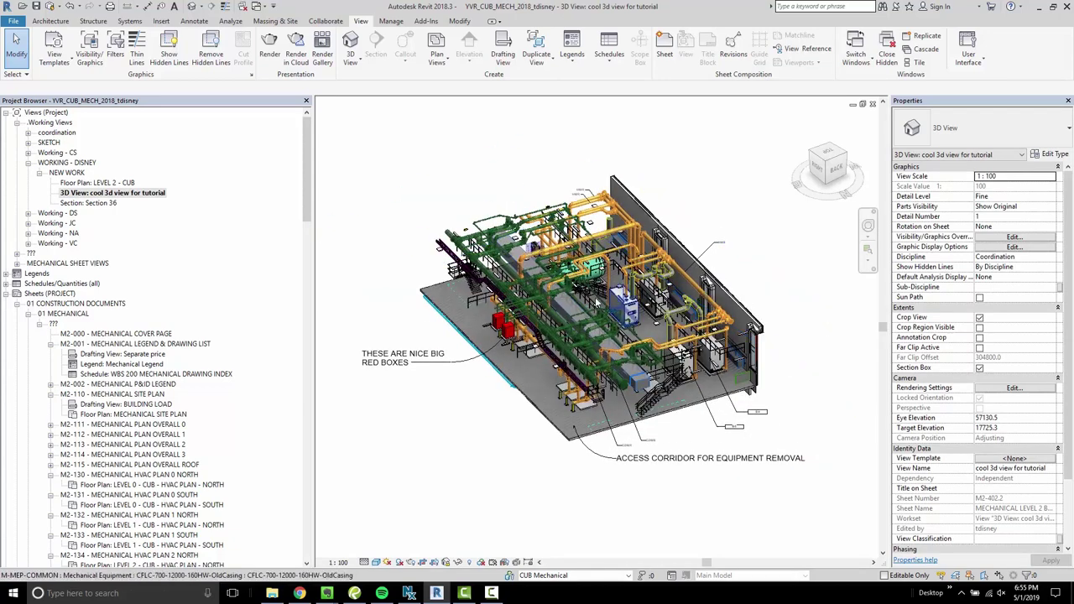
scroll(637, 299, "up", 1)
scroll(635, 291, "down", 1)
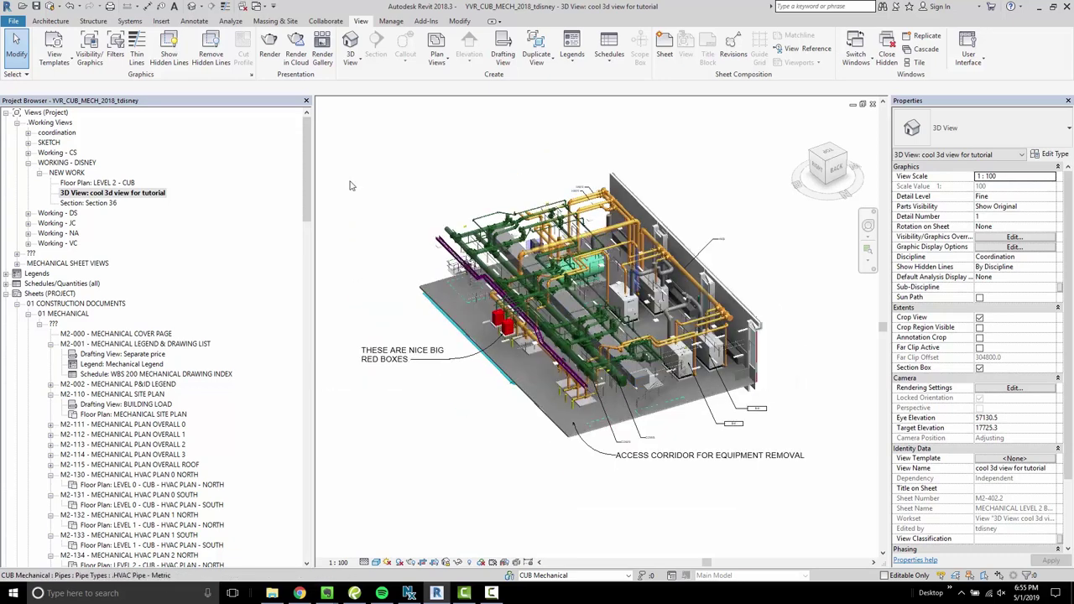
Step: Start an image export of the current 3D view and set its image size to fit 1080 pixels
left_click(14, 24)
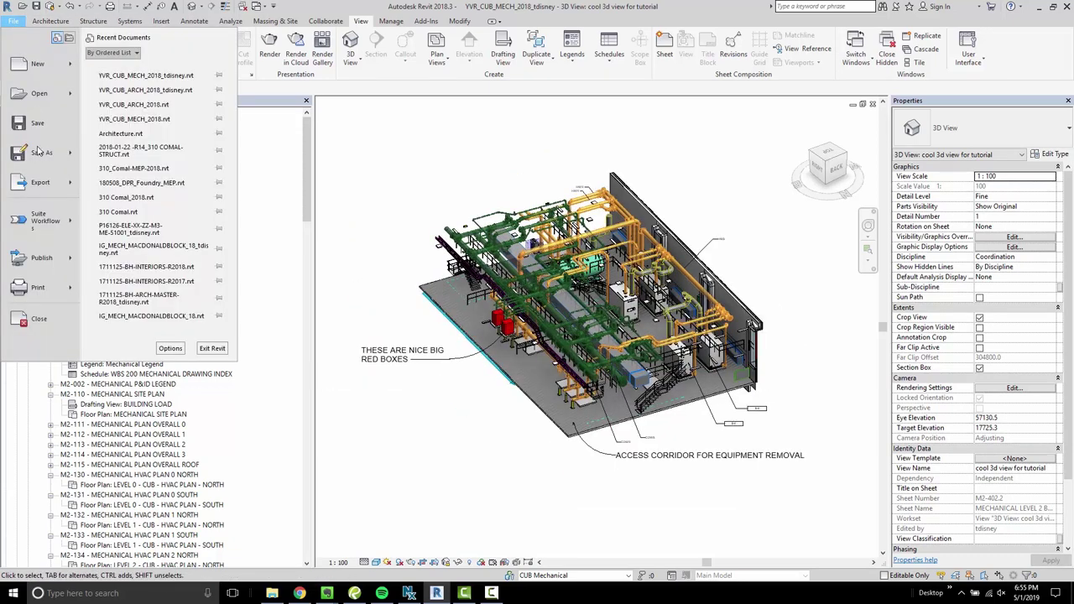
mouse_move(44, 195)
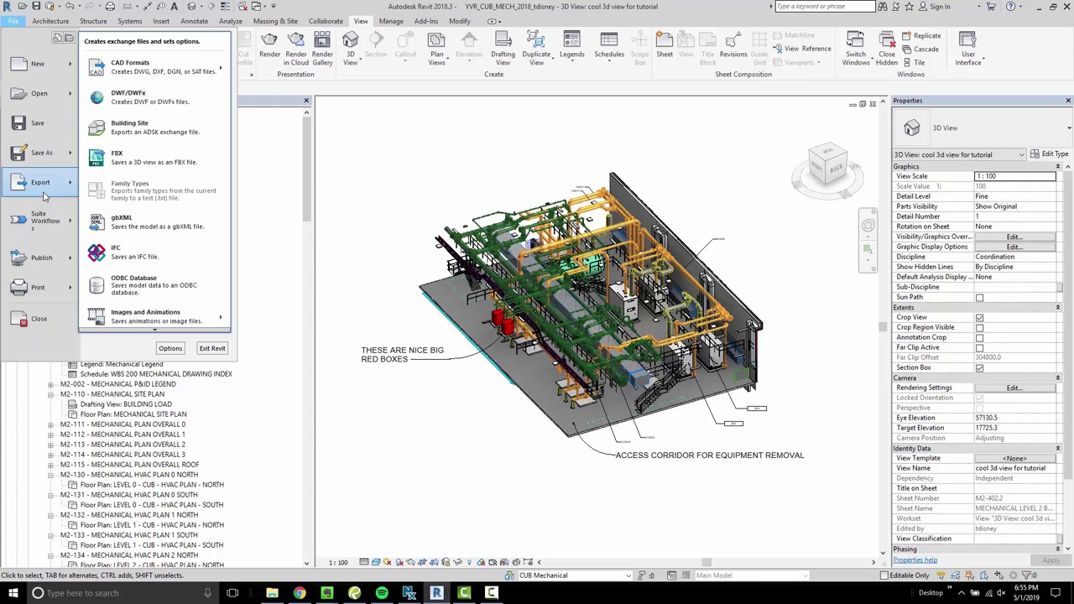
mouse_move(168, 315)
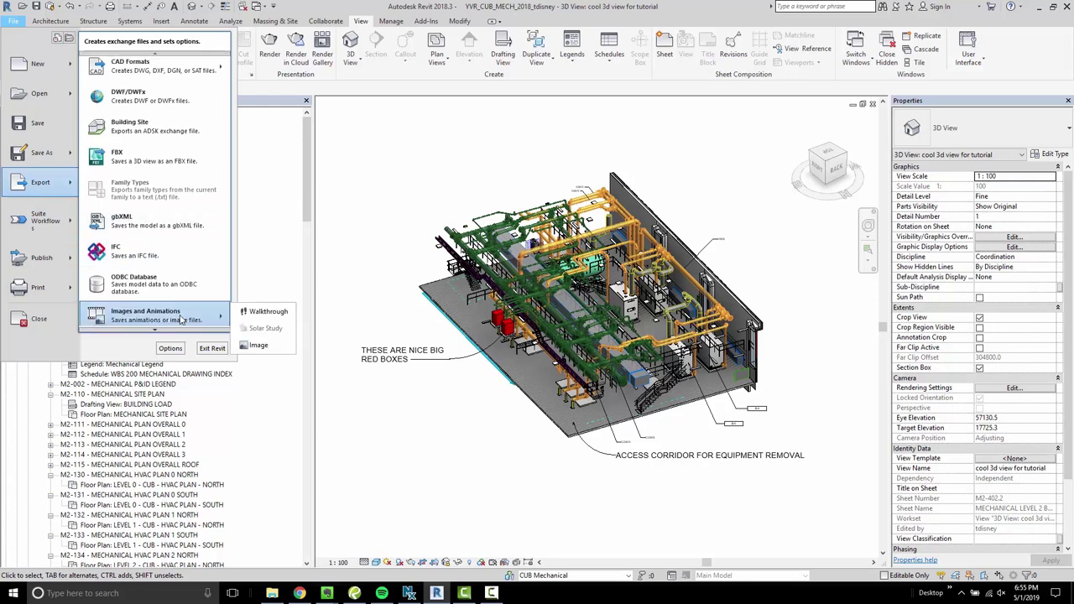
left_click(259, 346)
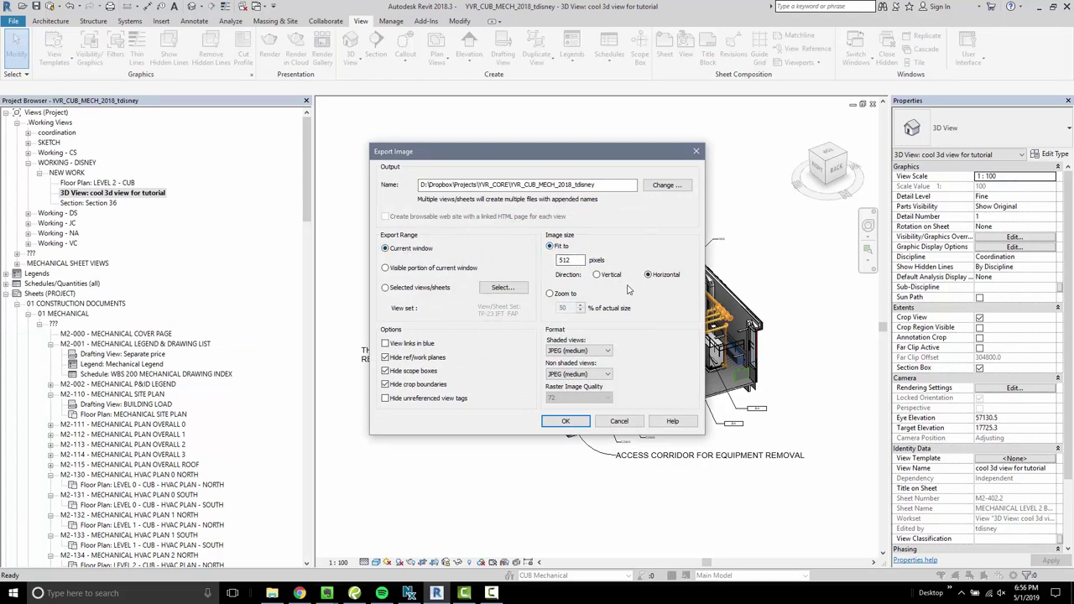
left_click_drag(577, 261, 540, 260)
type("01080")
key("BackSpace")
key("BackSpace")
key("BackSpace")
key("BackSpace")
type("1080")
Step: Set the export location to the Desktop, keeping the proposed file name, and export the image
left_click(677, 190)
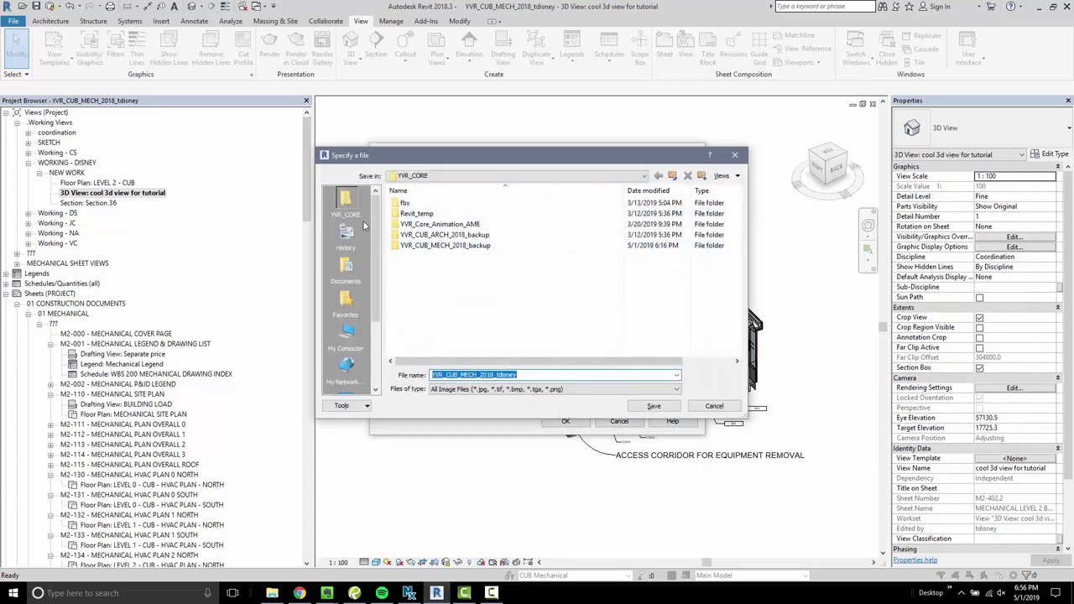
scroll(365, 340, "down", 2)
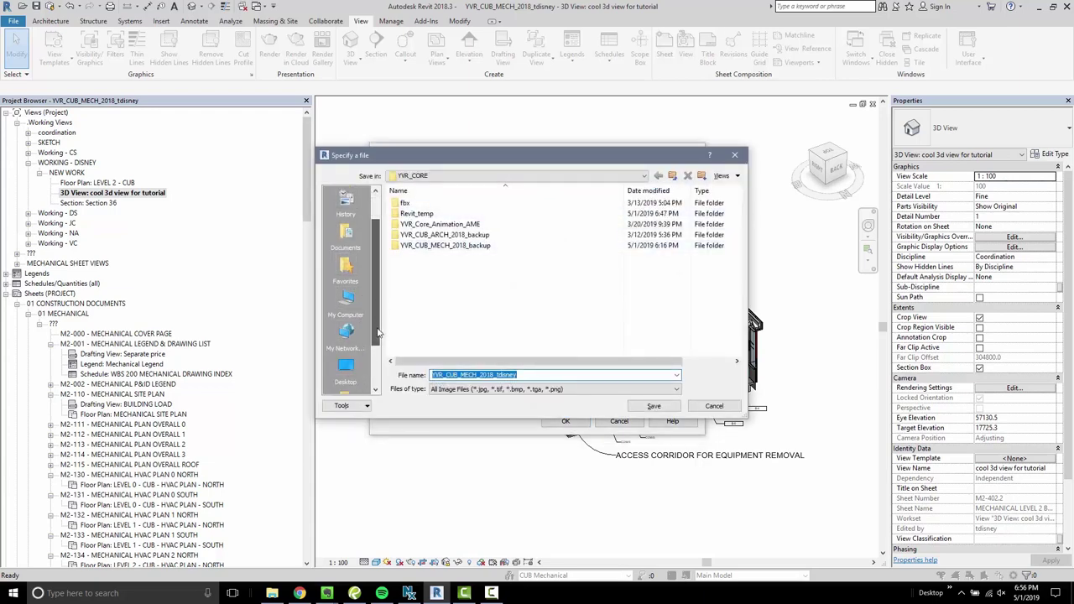
left_click(351, 334)
left_click(654, 405)
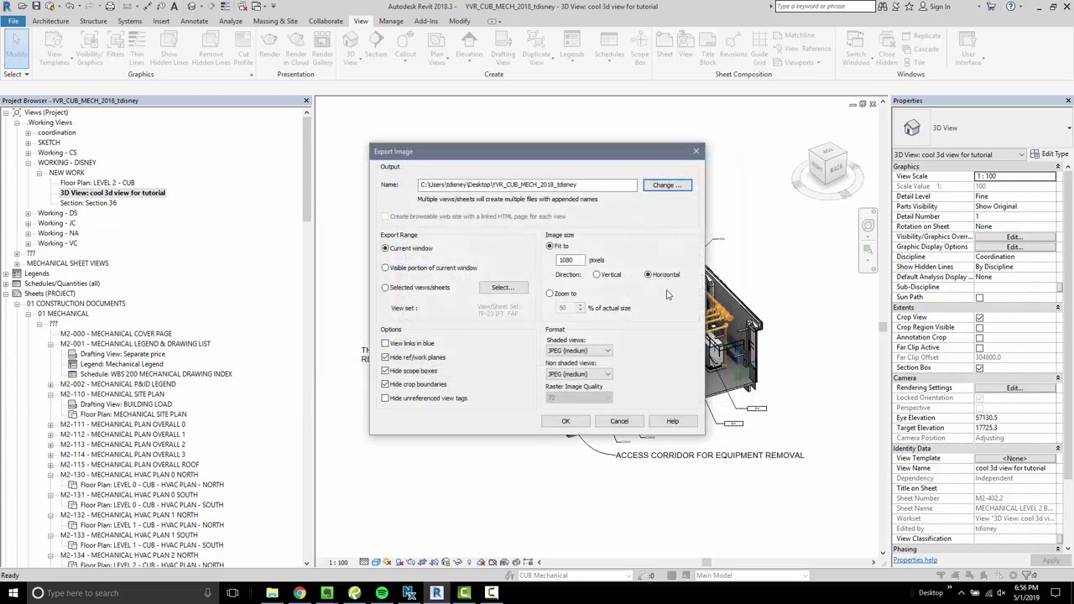
left_click(566, 423)
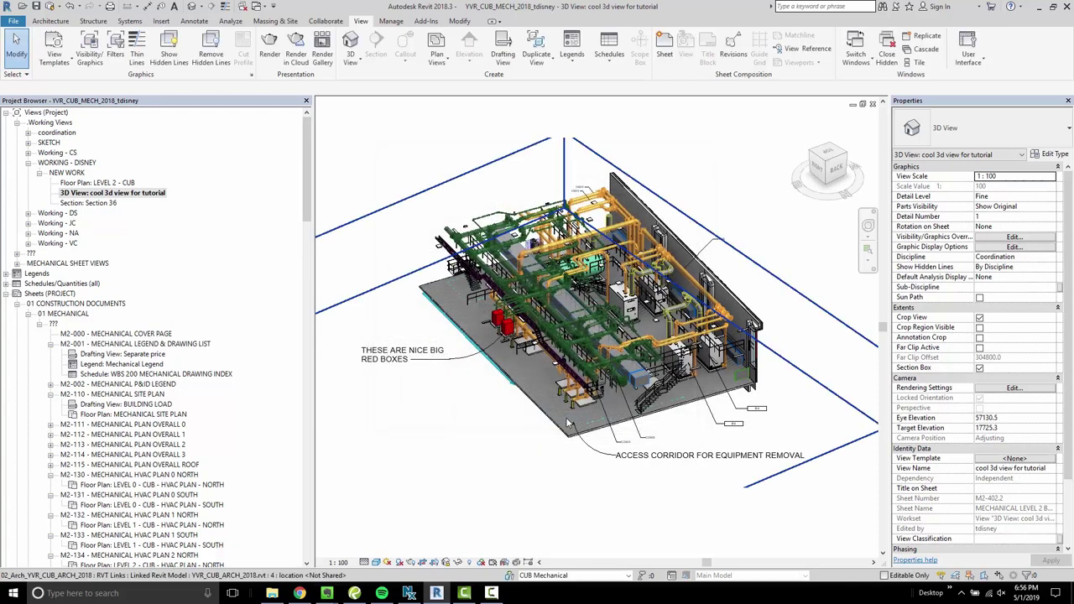
Step: Switch to File Explorer and open the exported JPEG of the 3D view from the Desktop folder
left_click(272, 593)
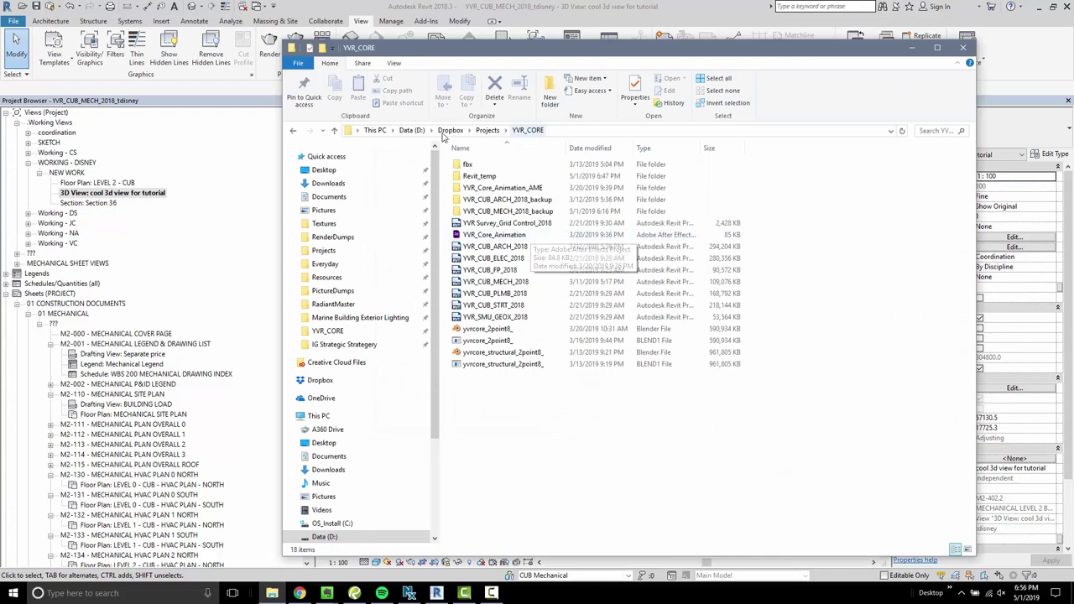
left_click(324, 443)
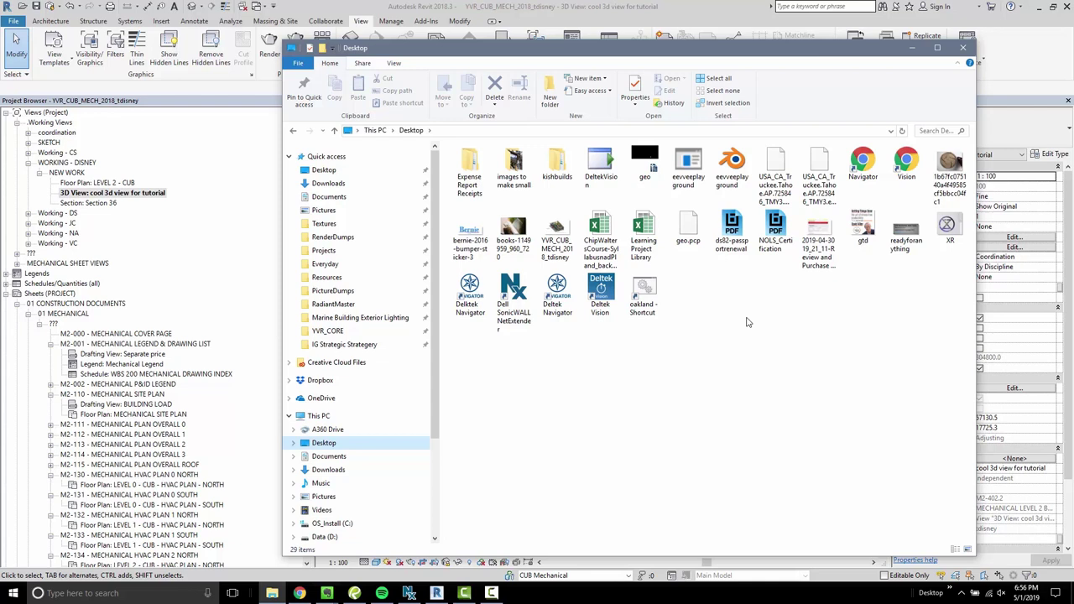
double_click(555, 225)
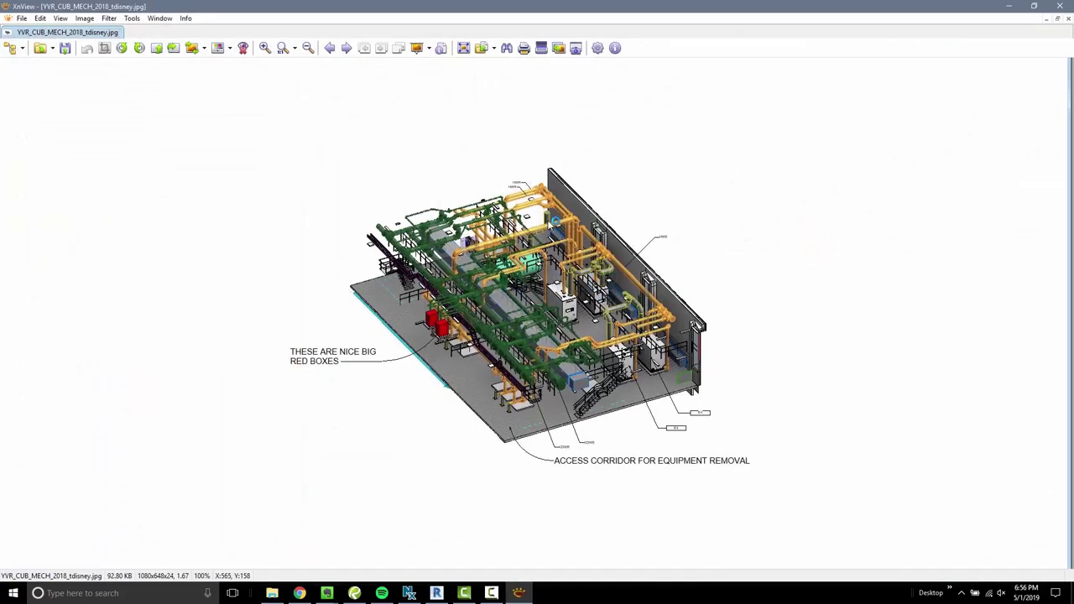
Step: Examine the exported JPEG's detail up close, close the image viewer and switch back to Revit
scroll(557, 337, "up", 4)
scroll(572, 340, "down", 2)
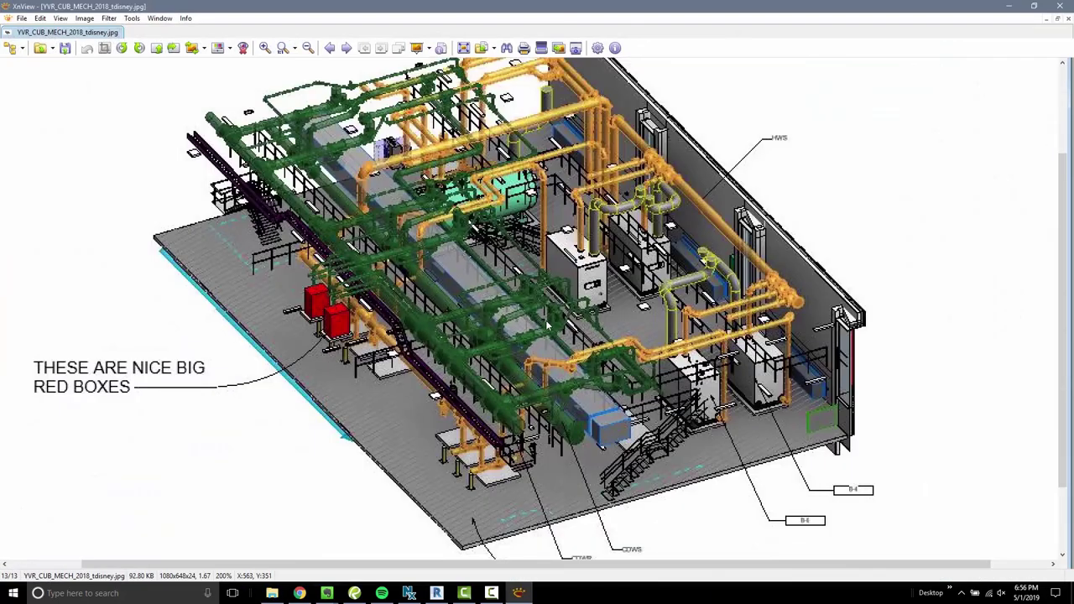
scroll(548, 325, "down", 2)
left_click(1061, 6)
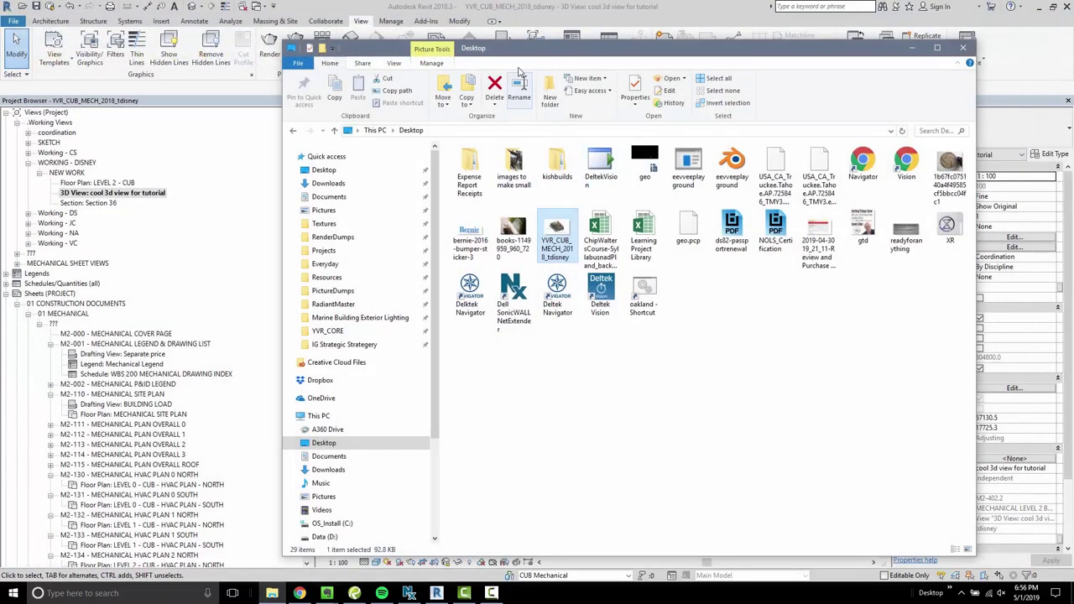
left_click(520, 13)
Step: Start another image export of the 3D view, using PNG for shaded views and fitting the image to 3000 pixels
left_click(13, 22)
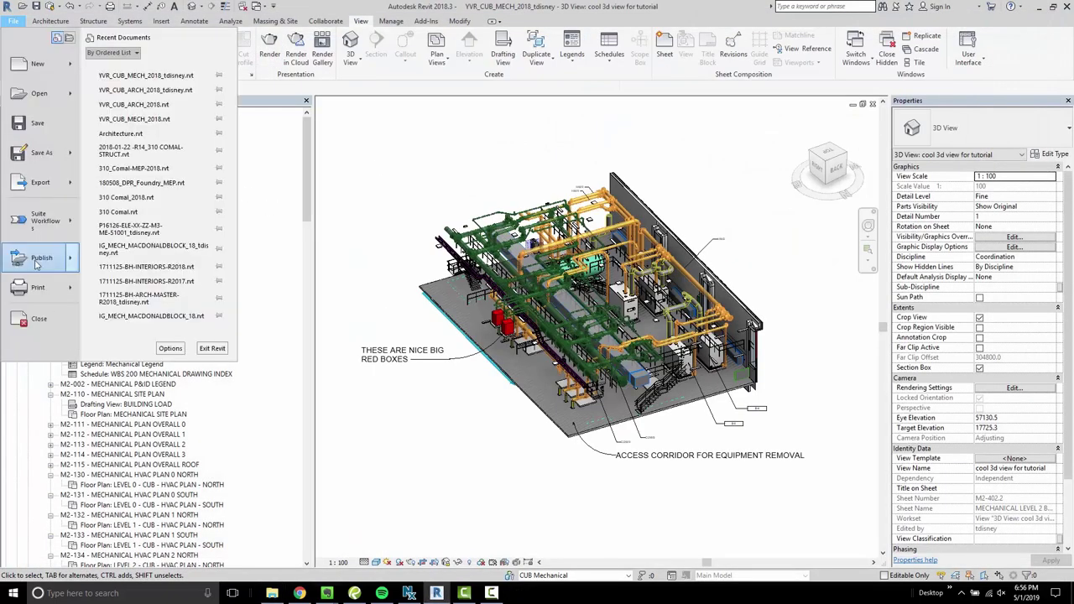
mouse_move(37, 187)
mouse_move(181, 320)
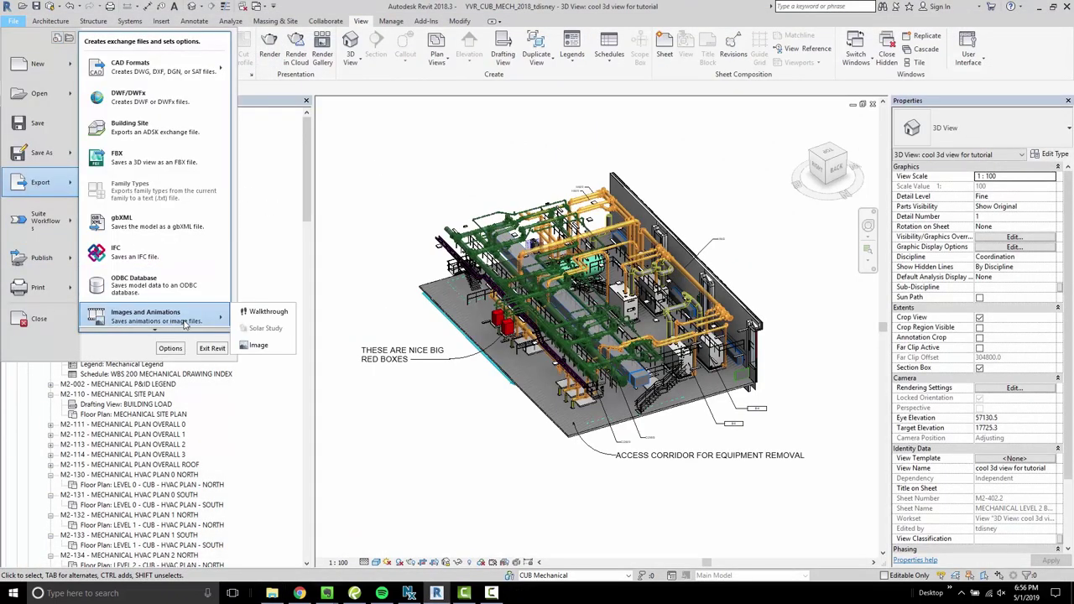
left_click(262, 345)
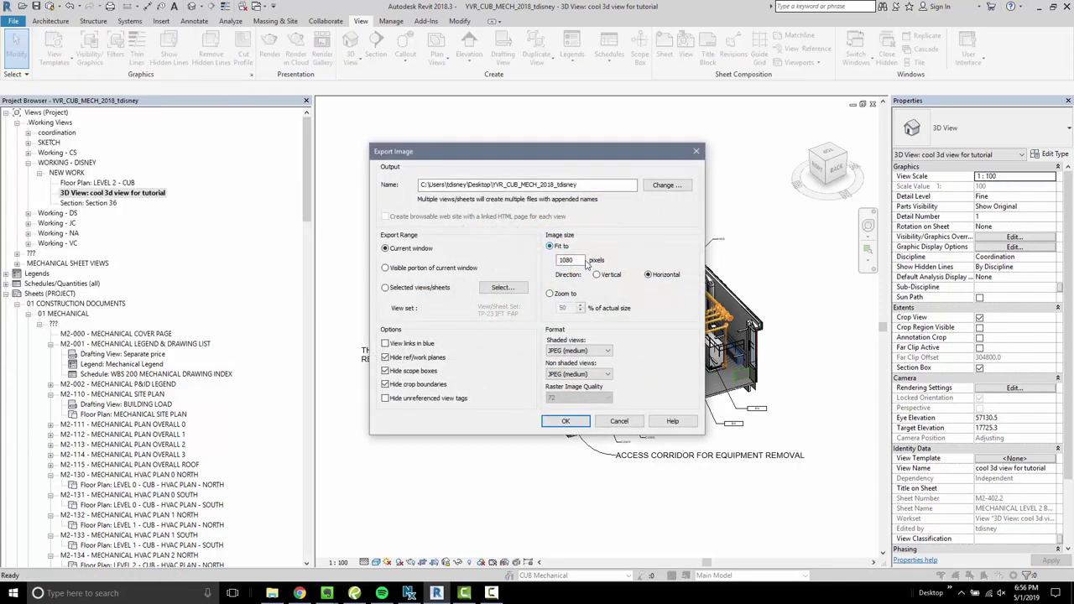
left_click(559, 246)
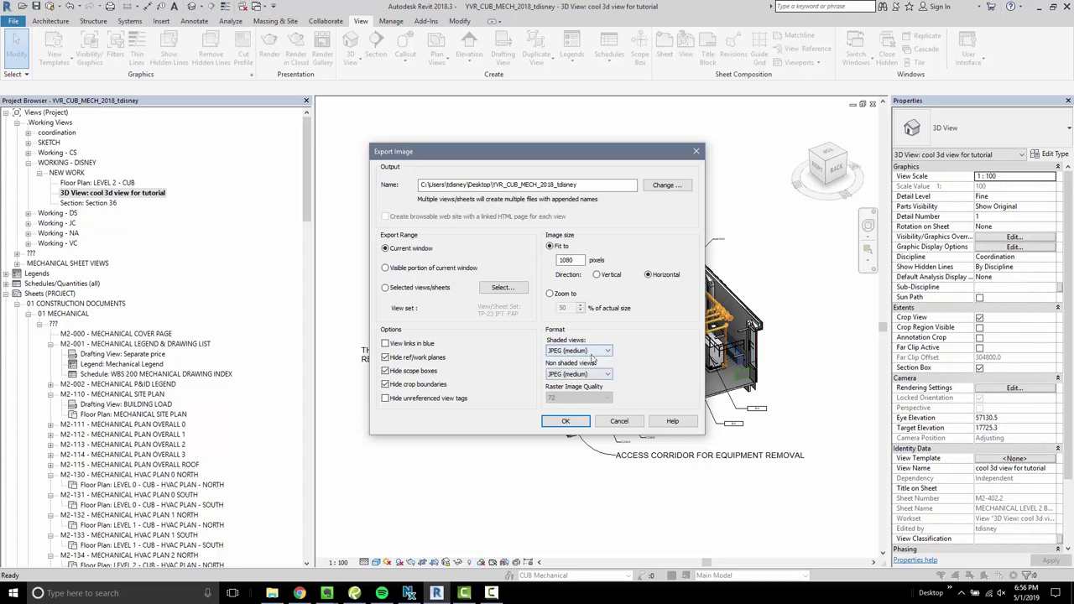
left_click(588, 352)
left_click(580, 394)
double_click(581, 263)
type("3000")
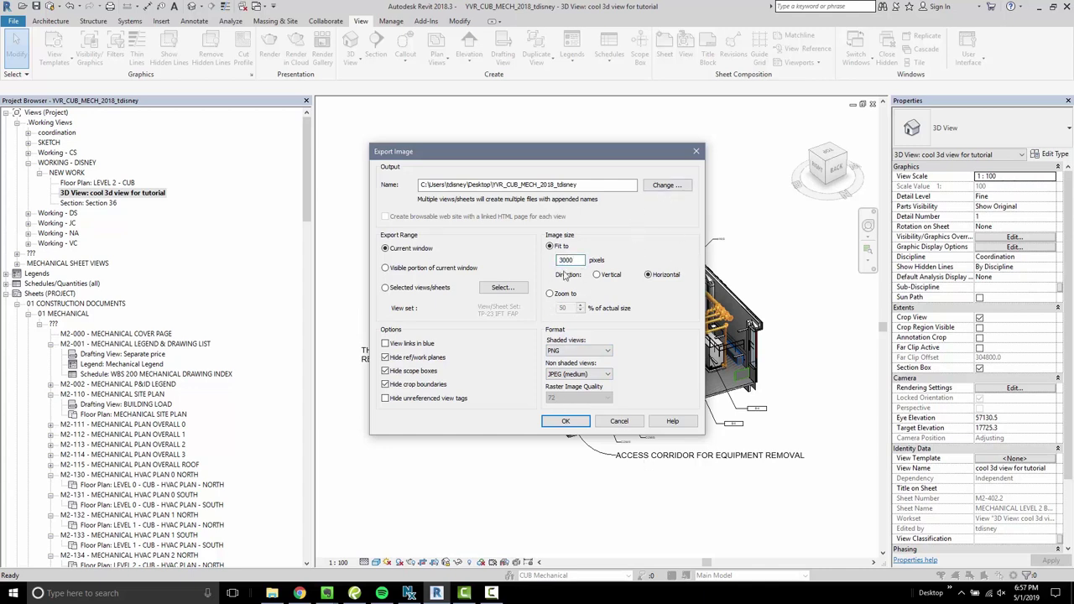
Step: Name the output file "YVR IMAGE" on the Desktop and export the image
left_click(654, 187)
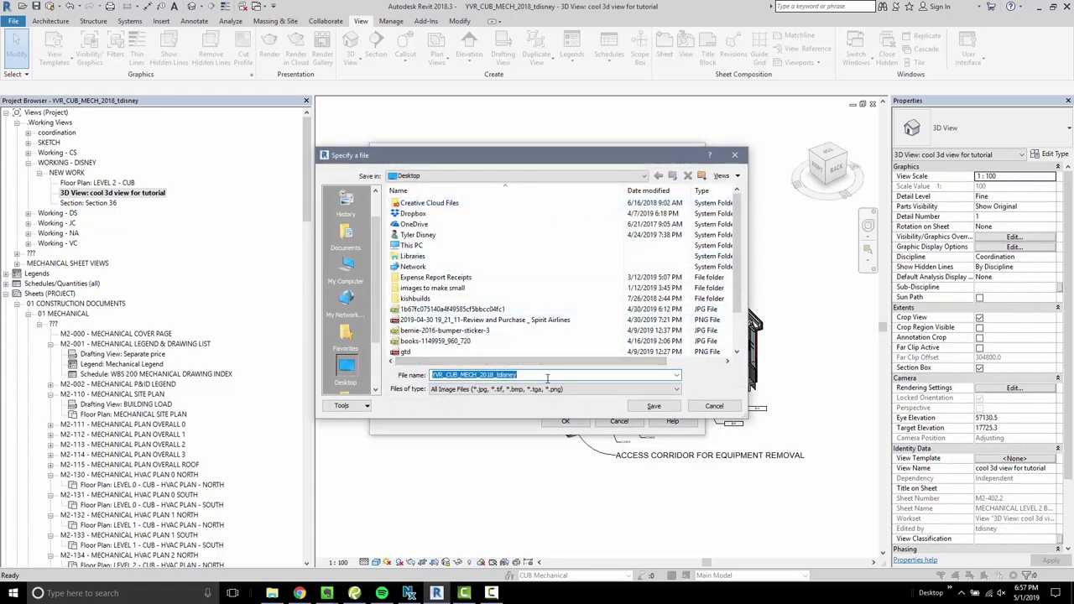
type("YVR")
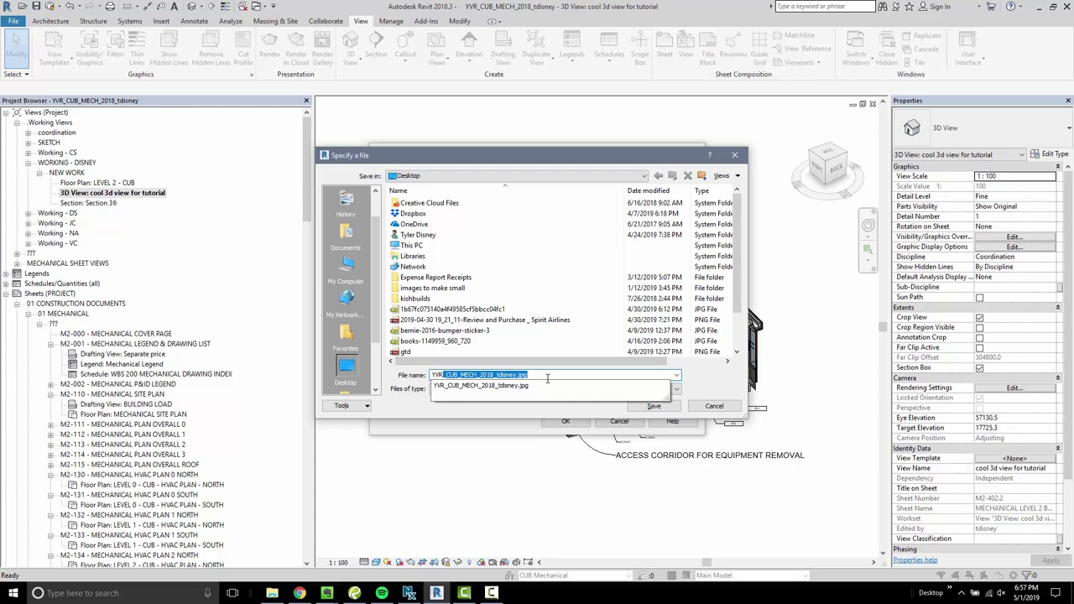
type(" IMAGE")
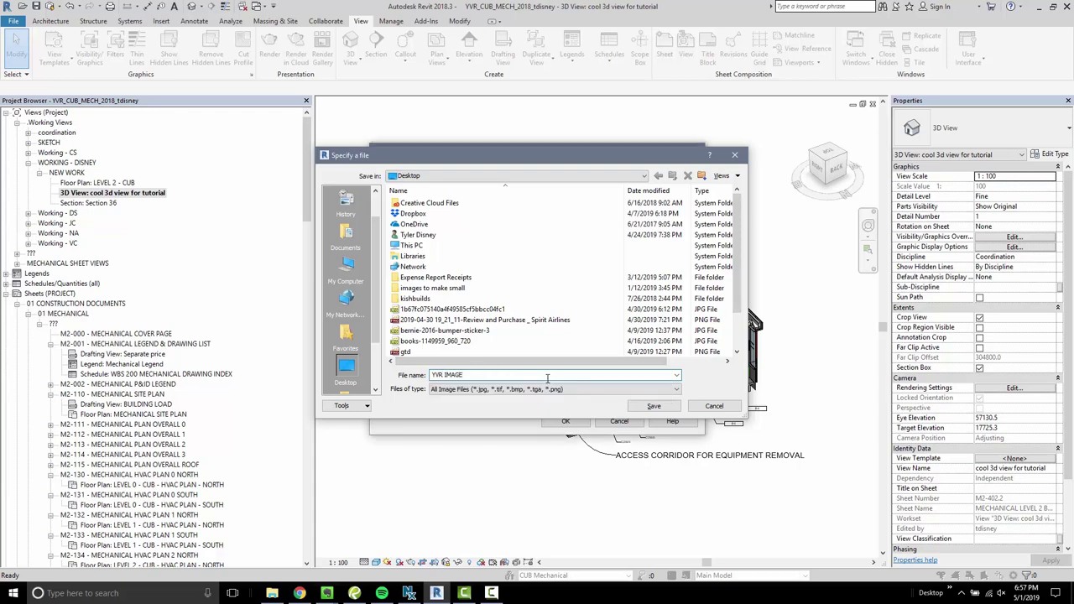
key("Return")
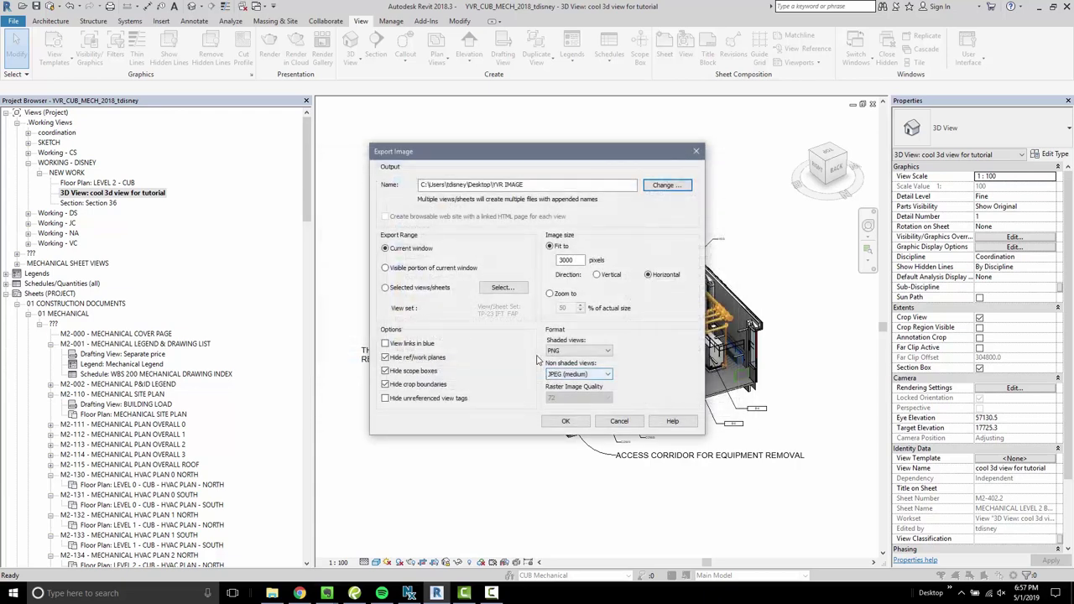
left_click(574, 422)
Step: Open "YVR IMAGE" from the Desktop folder in File Explorer to examine its detail, and return to the 3D view in Revit
left_click(271, 594)
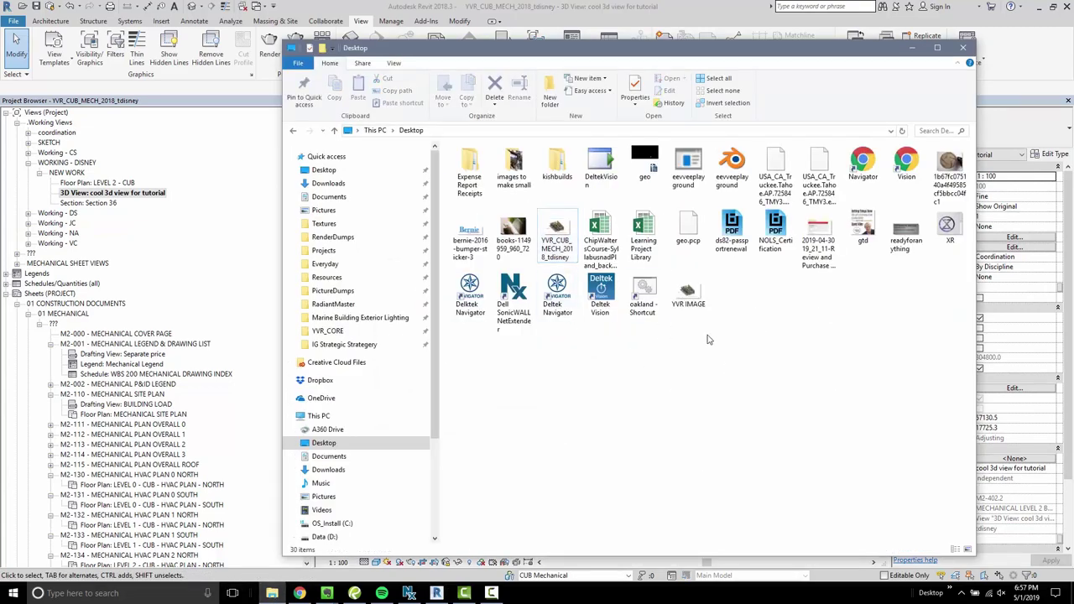
double_click(694, 297)
scroll(636, 401, "up", 3)
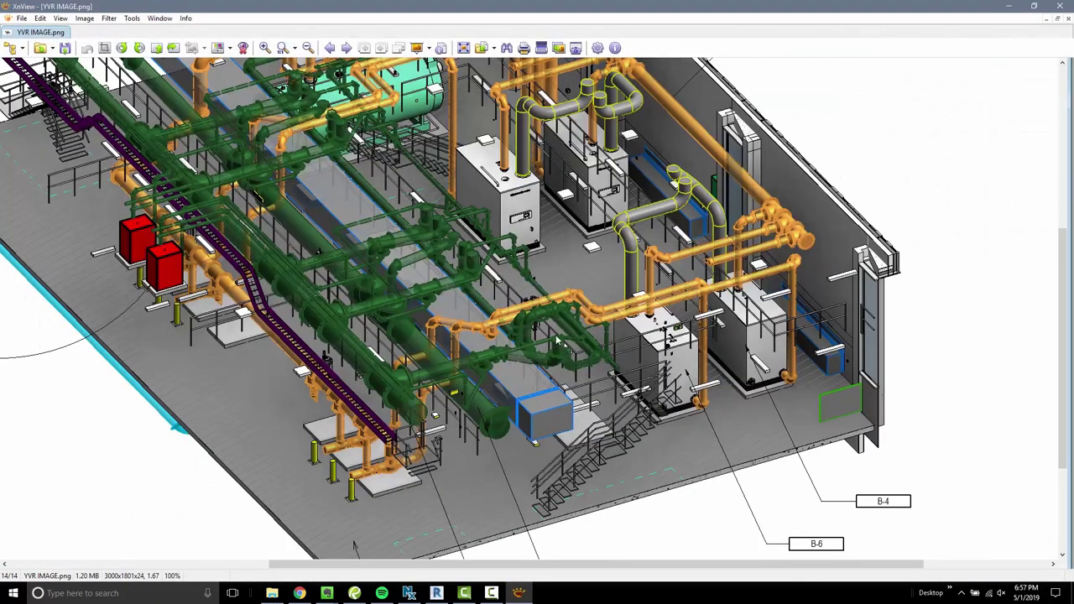
scroll(585, 323, "down", 2)
scroll(386, 400, "down", 3)
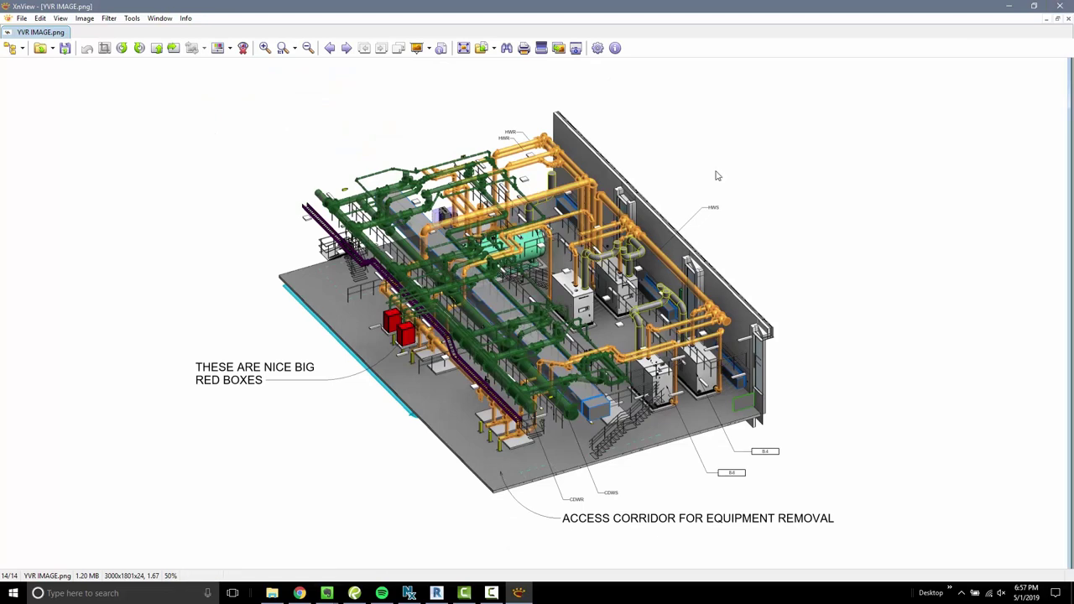
left_click(1069, 6)
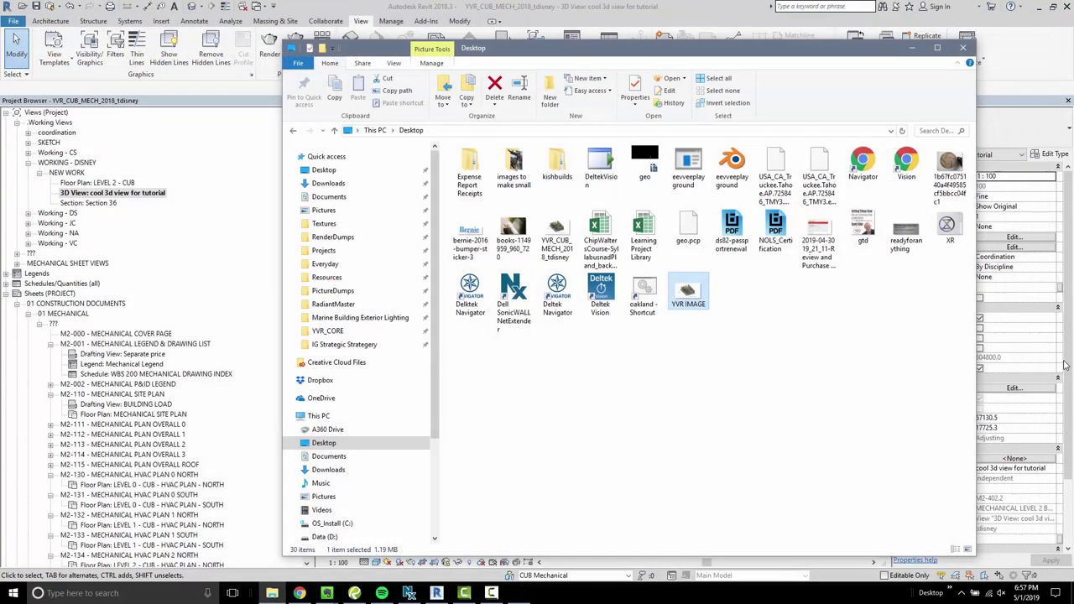
left_click(527, 18)
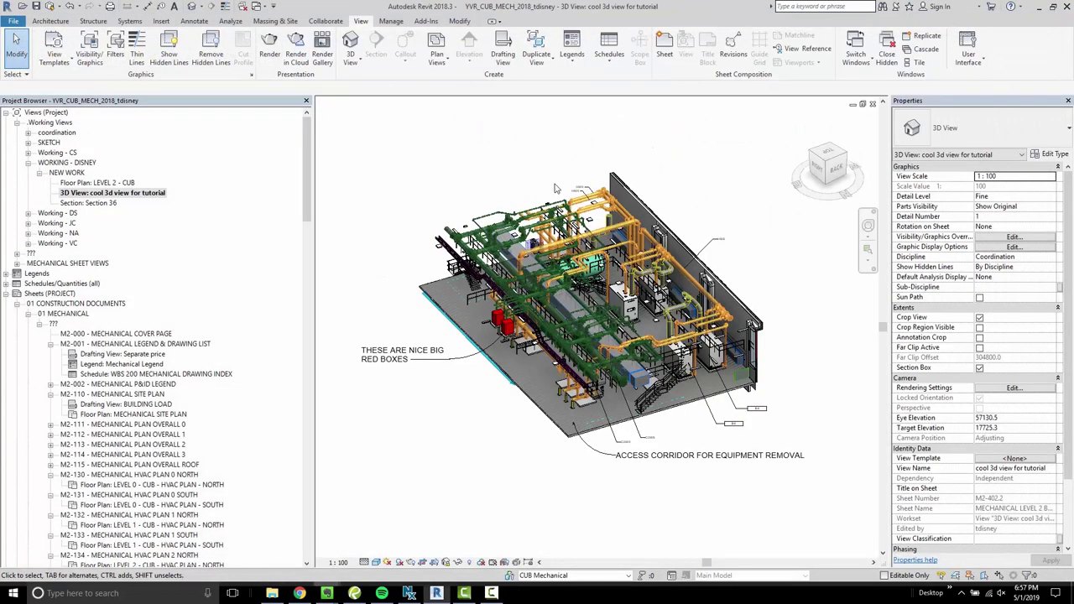